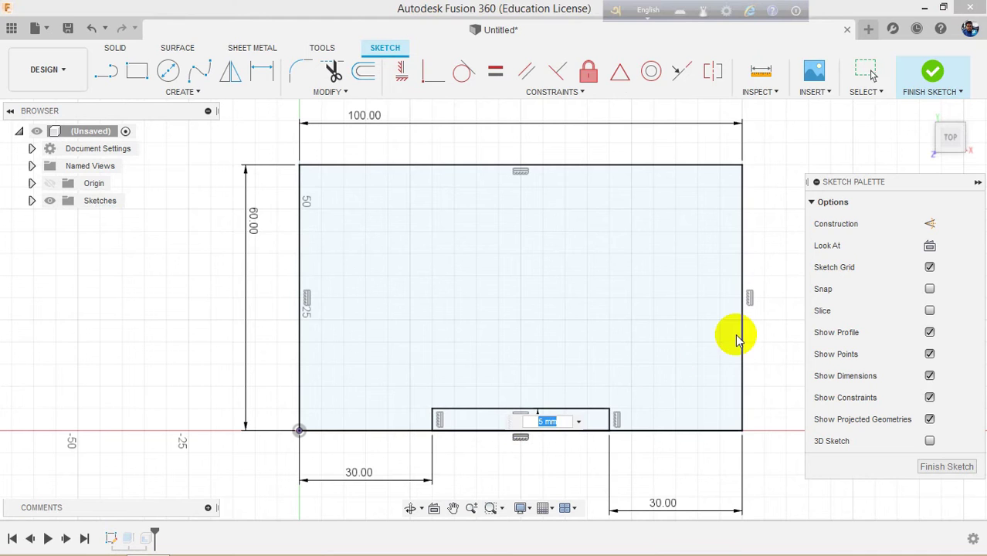
# - Set the inner rectangle's height to 30 mm and finish the sketch
pyautogui.write('0')
pyautogui.press('Return')
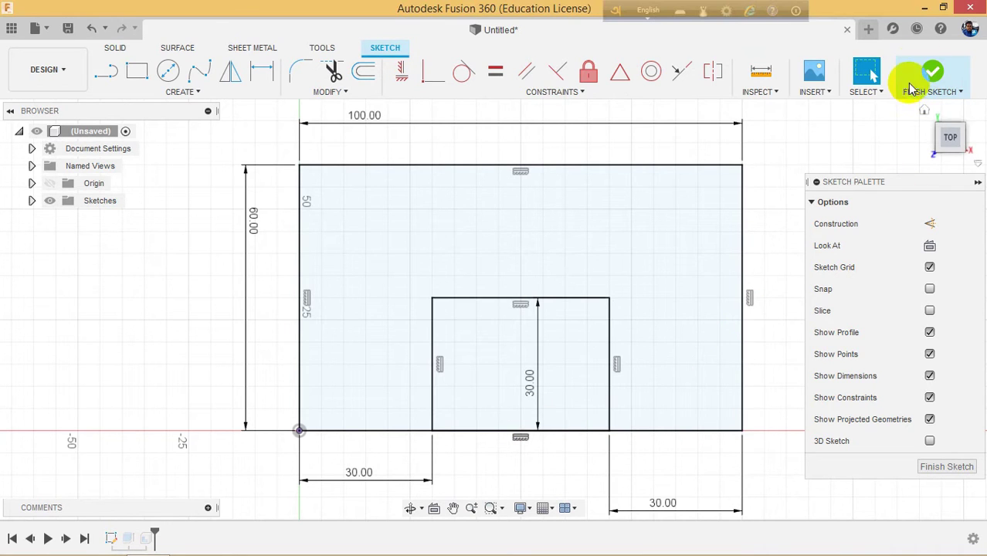
pyautogui.click(932, 72)
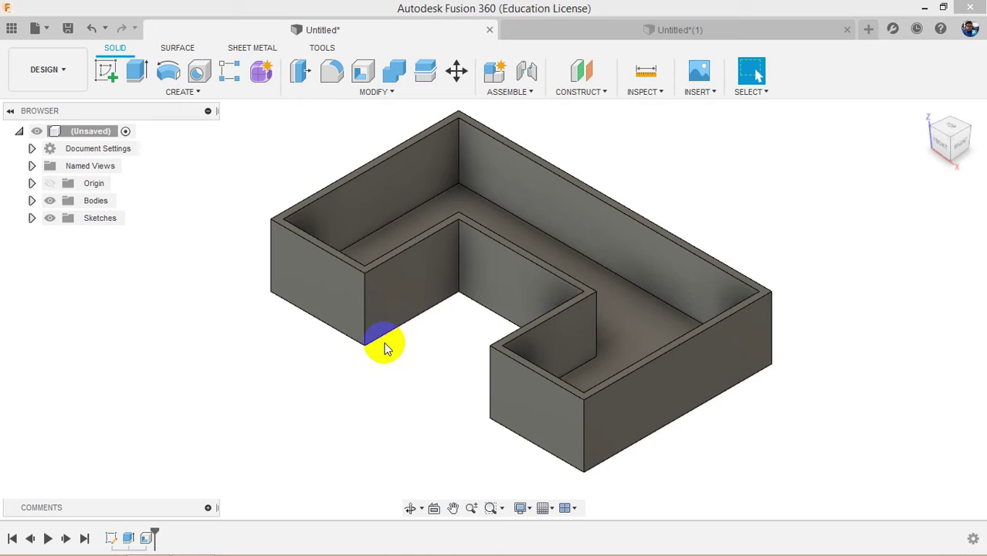
pyautogui.click(183, 92)
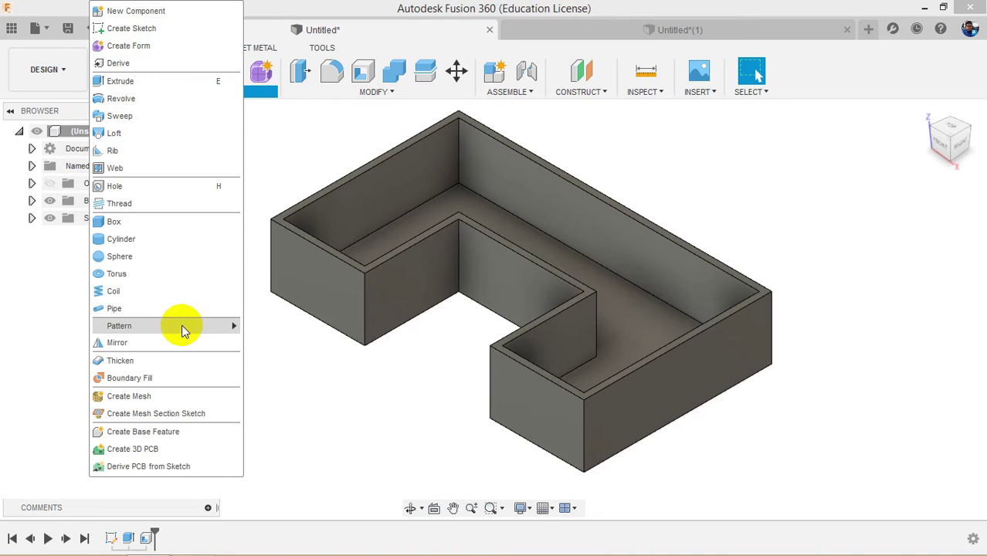
pyautogui.moveTo(183, 328)
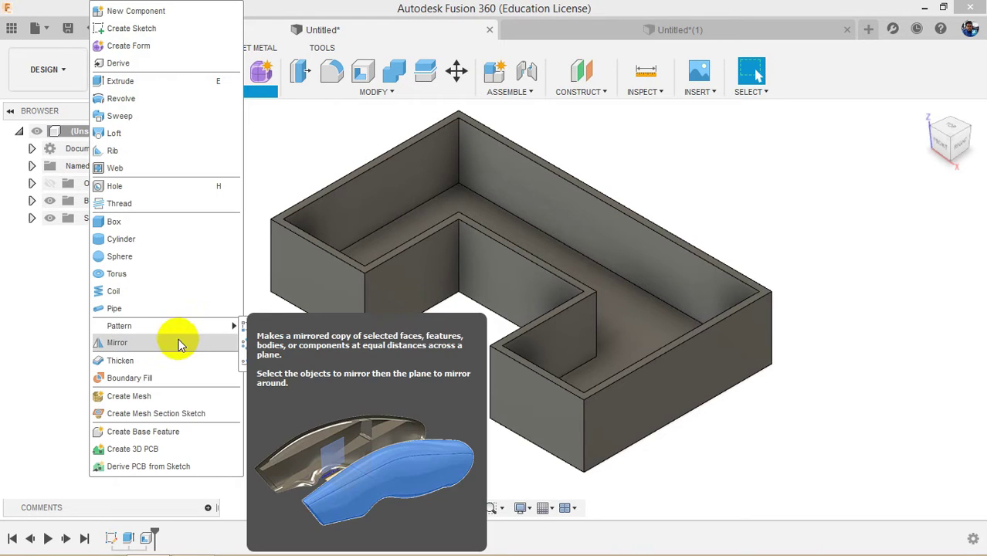
pyautogui.click(272, 129)
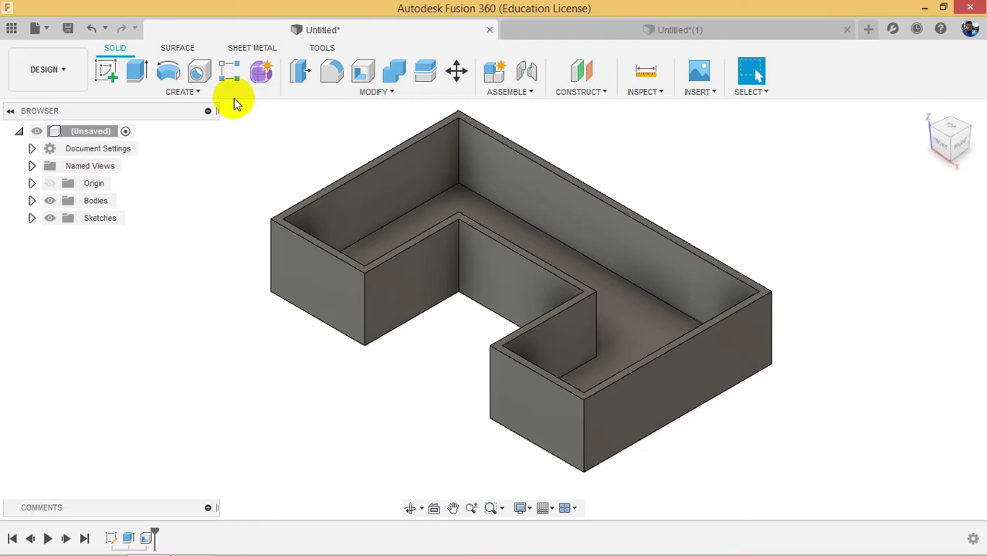
pyautogui.click(366, 94)
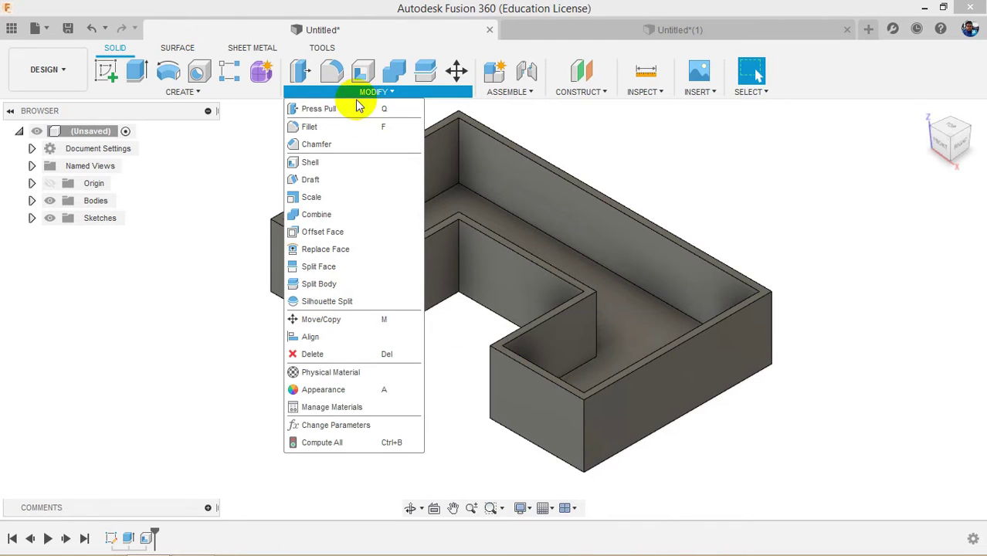
pyautogui.click(248, 207)
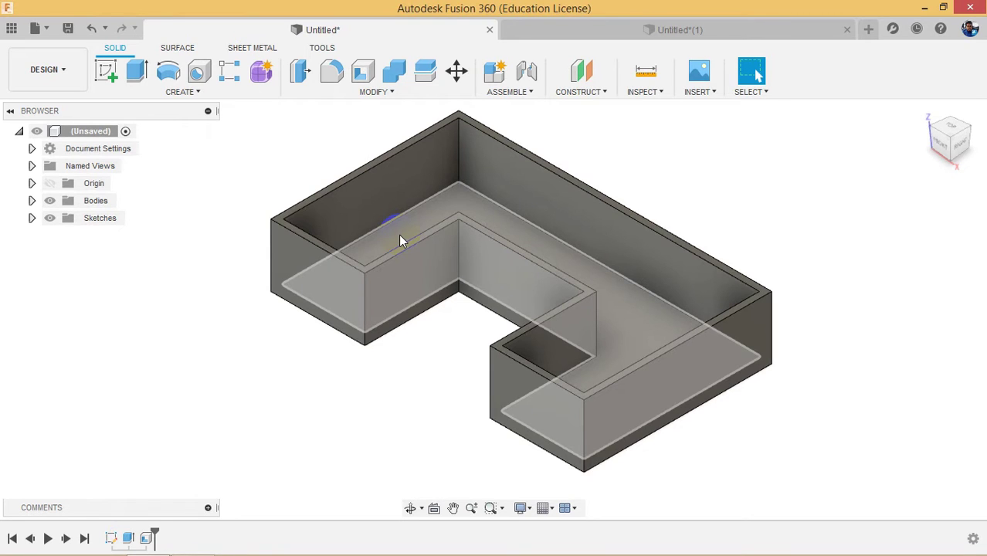
pyautogui.rightClick(398, 235)
pyautogui.click(399, 235)
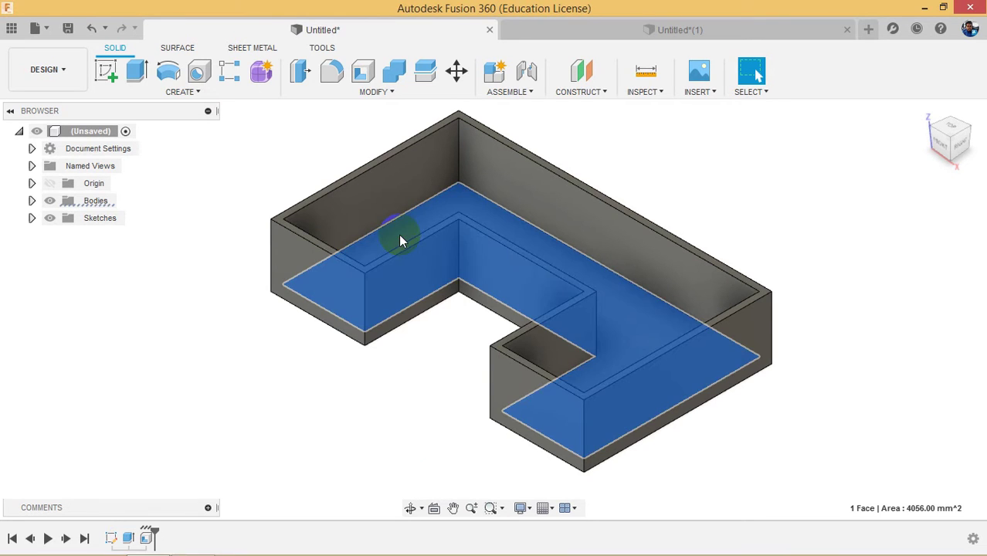
pyautogui.click(273, 120)
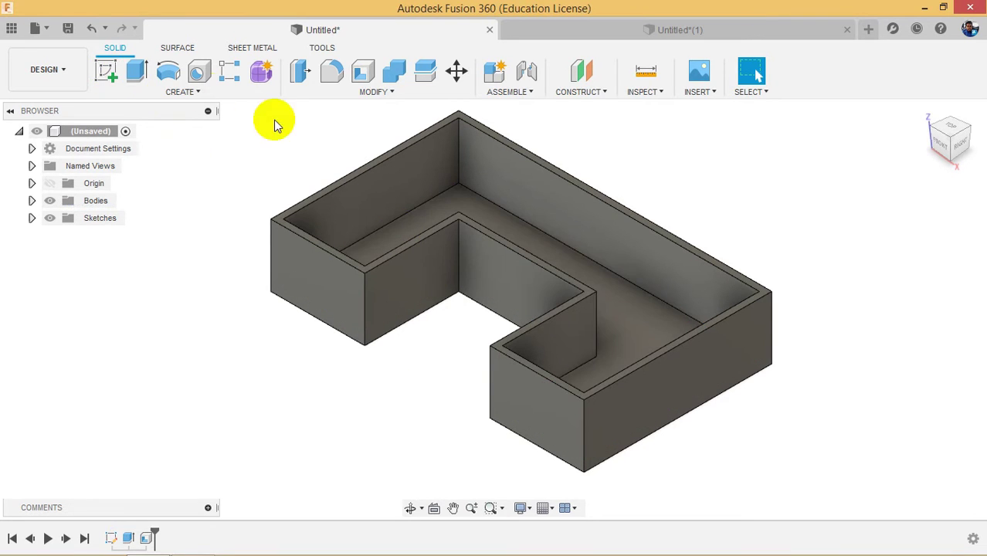
# - Create a sketch on the inner floor face of the hollow U-shaped body and finish it without drawing anything
pyautogui.click(108, 72)
pyautogui.click(433, 223)
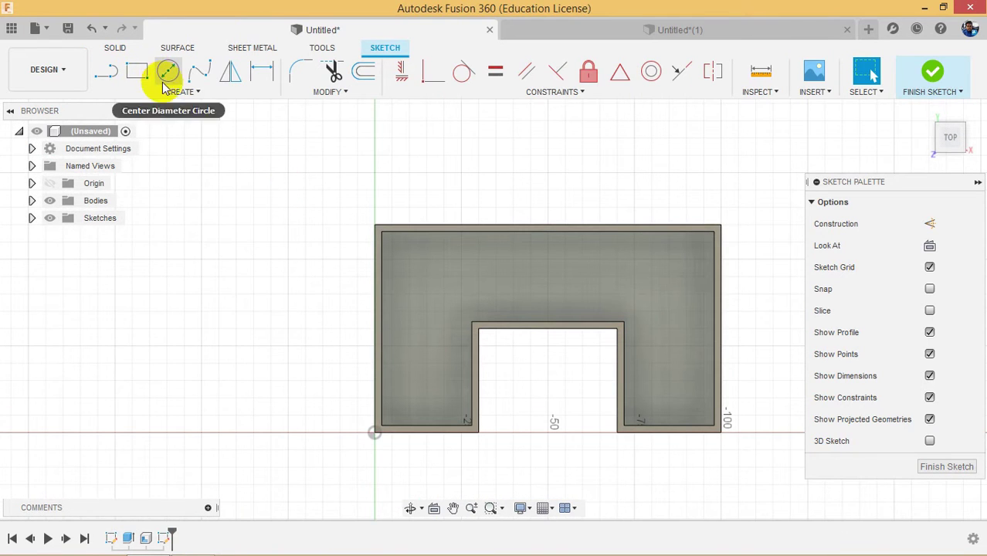
pyautogui.click(174, 89)
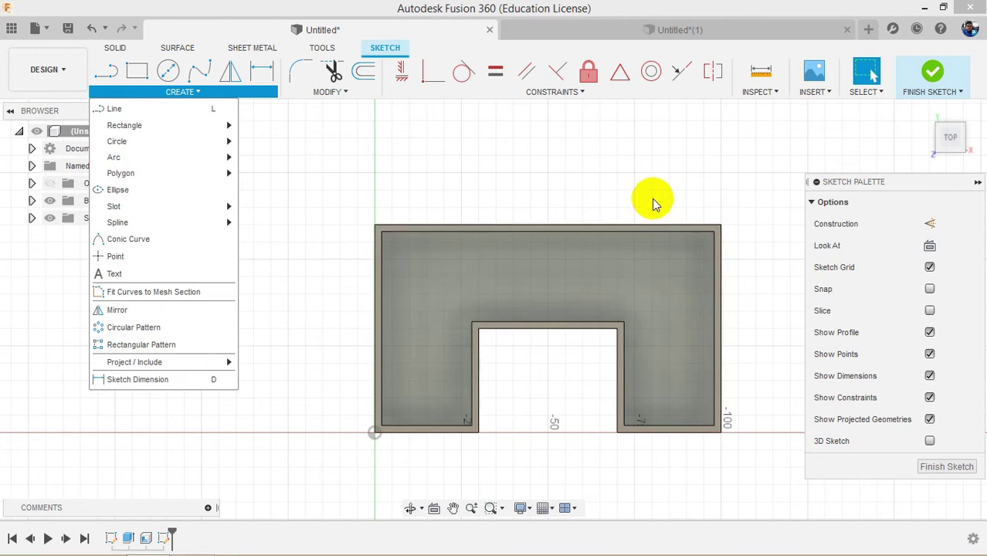
pyautogui.click(929, 74)
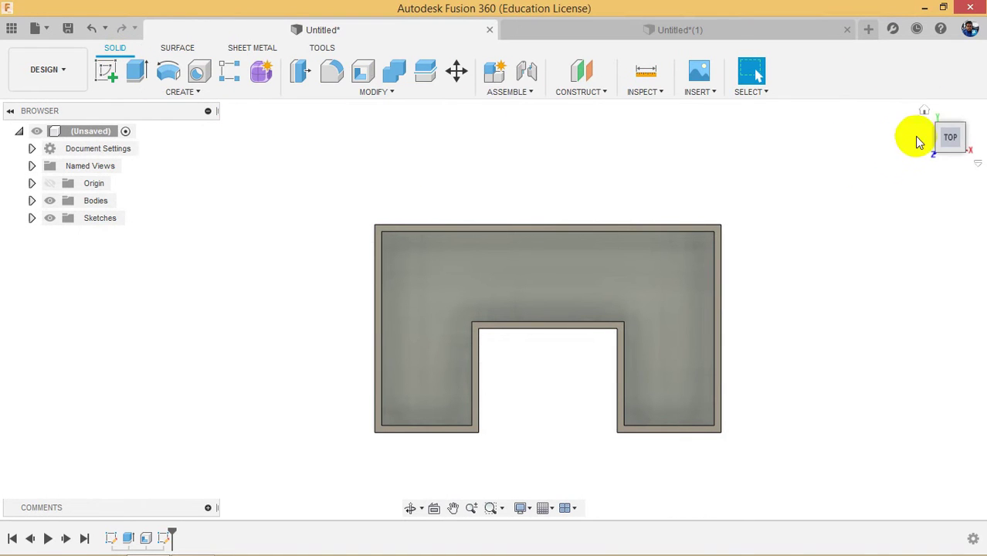
pyautogui.click(924, 111)
pyautogui.click(158, 97)
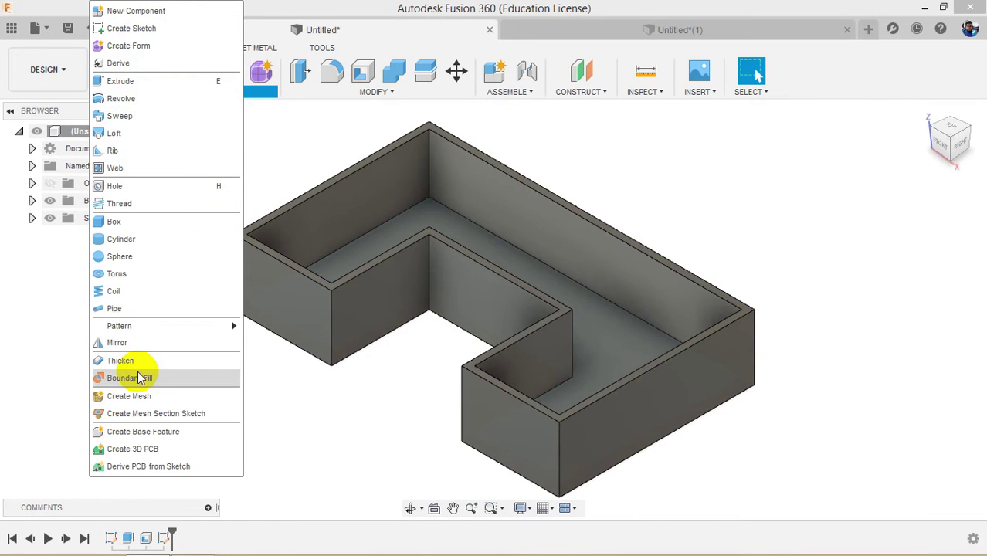
pyautogui.moveTo(145, 328)
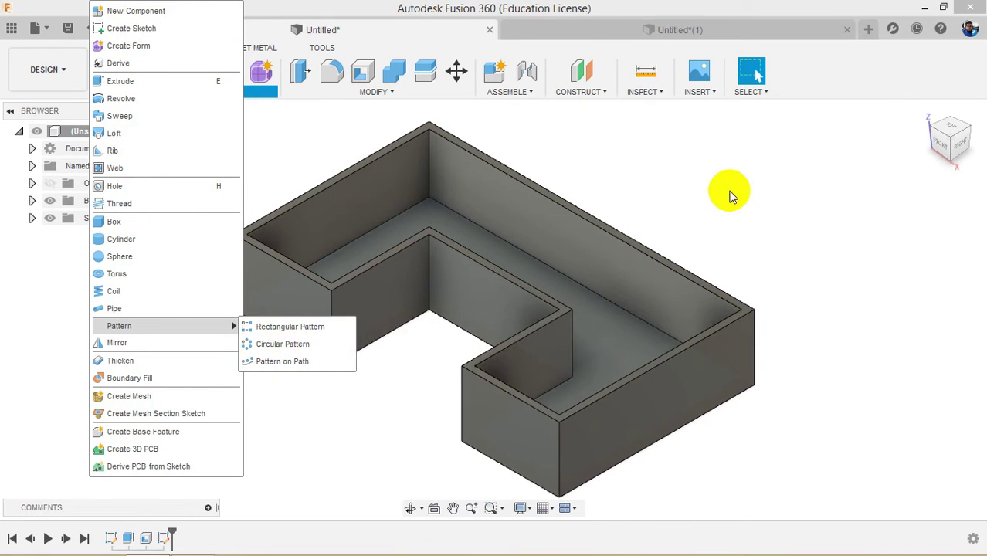
# - In the other open design, start a sketch on the plate's top face and draw a circle about 10.2 mm in diameter near its upper-left corner
pyautogui.click(575, 36)
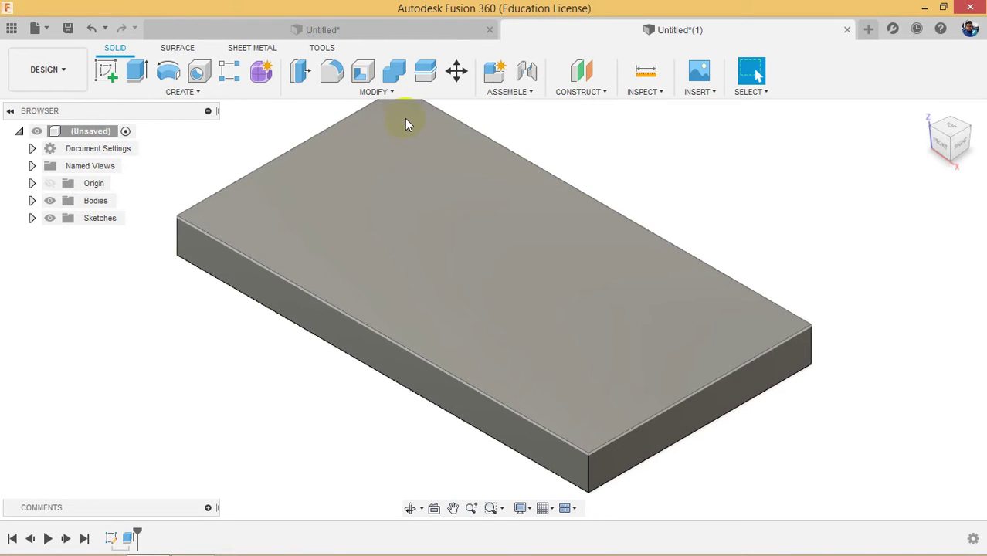
pyautogui.click(109, 74)
pyautogui.click(424, 202)
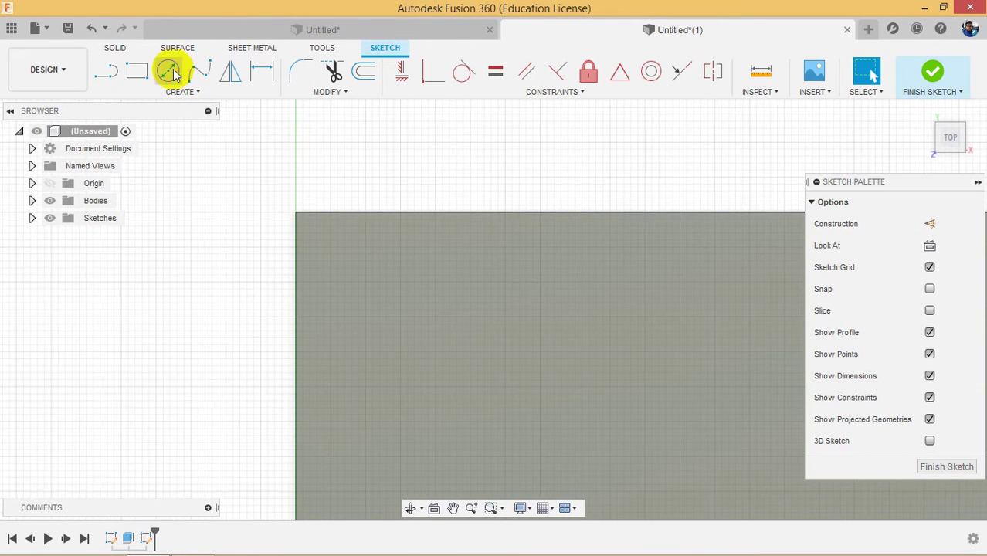
pyautogui.click(168, 71)
pyautogui.click(360, 281)
pyautogui.click(377, 318)
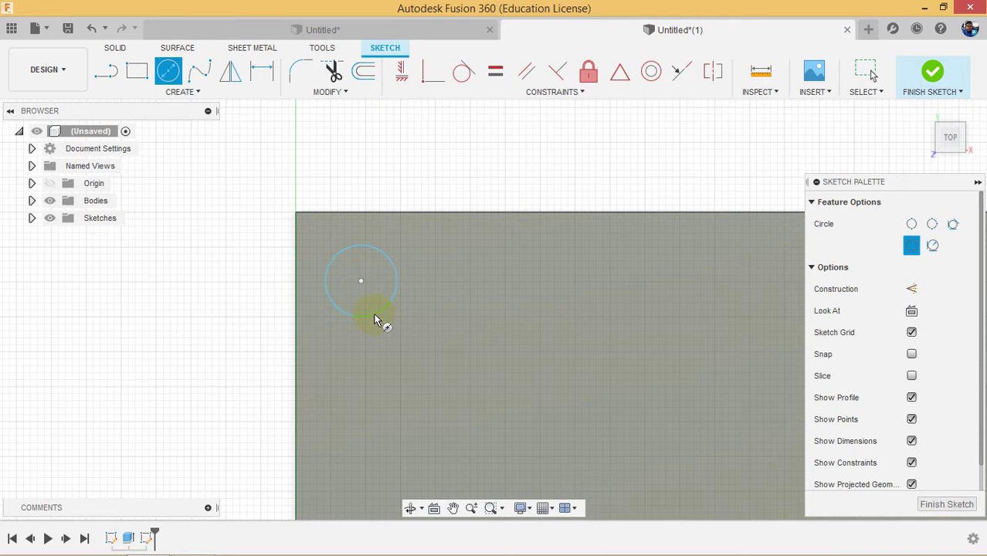
# - Dimension the circle's diameter as 10 mm
pyautogui.click(265, 84)
pyautogui.click(349, 254)
pyautogui.click(353, 160)
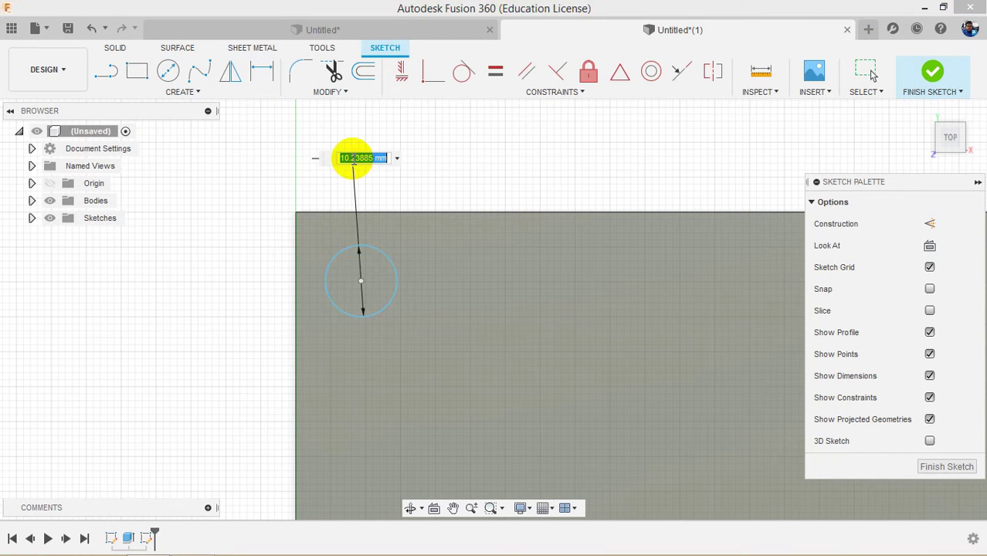
pyautogui.write('10')
pyautogui.press('Return')
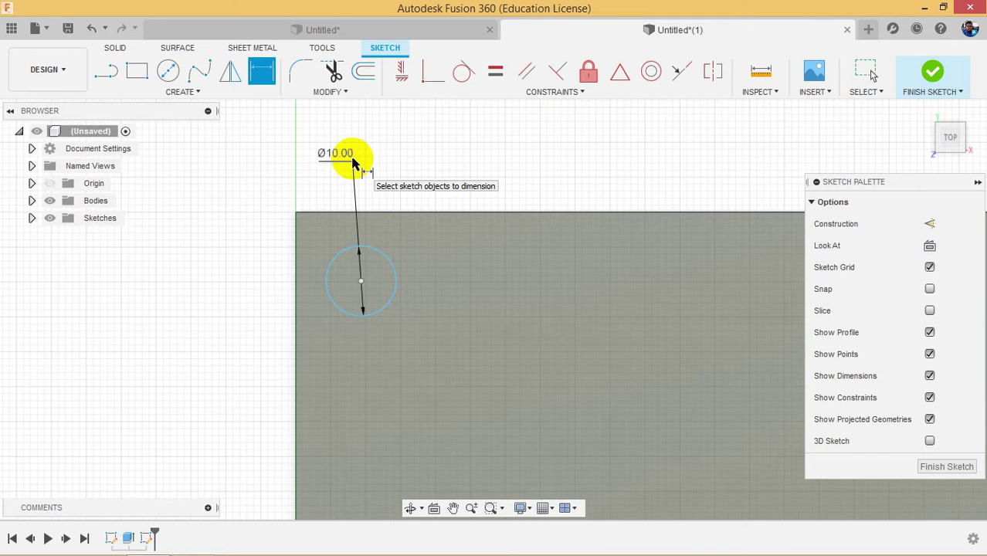
# - Dimension the circle's centre 10 mm from the plate's upper edge
pyautogui.click(380, 255)
pyautogui.click(379, 212)
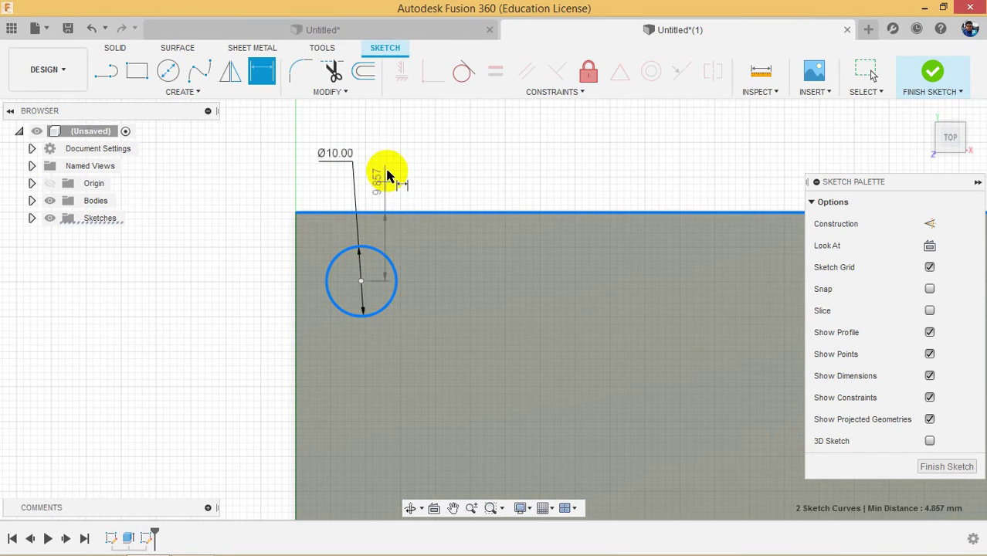
pyautogui.click(387, 169)
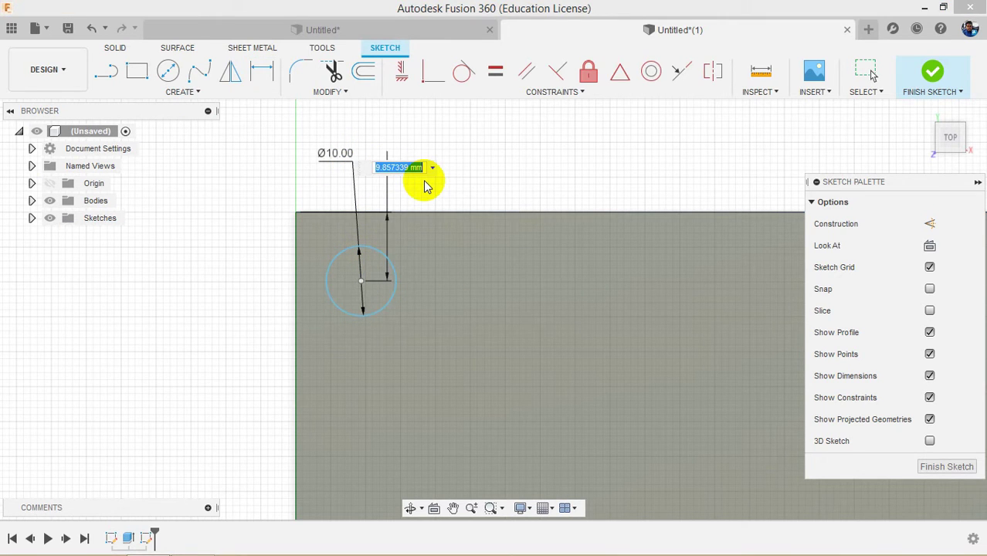
pyautogui.write('10')
pyautogui.press('Return')
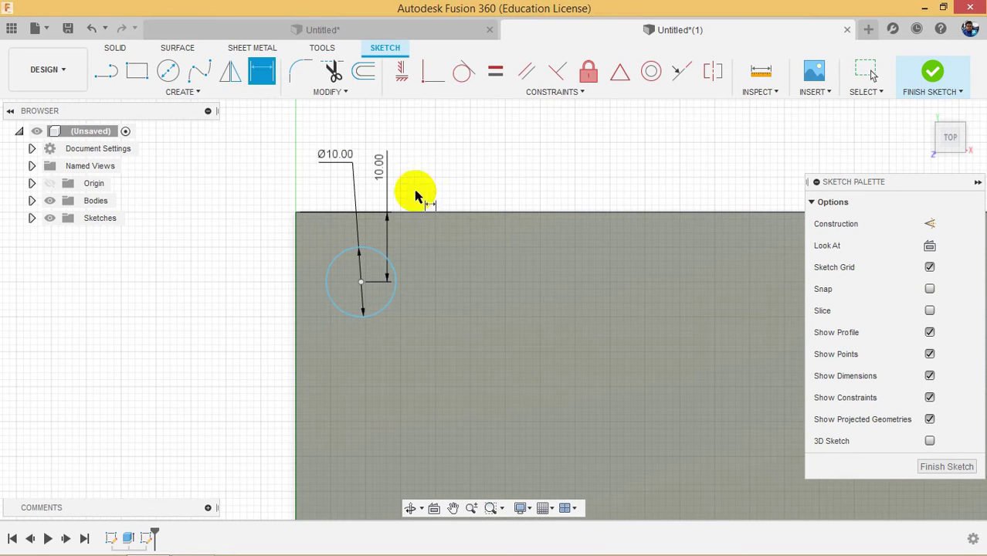
# - Dimension the circle's centre 10 mm from the plate's left edge and finish the sketch
pyautogui.click(328, 273)
pyautogui.click(296, 250)
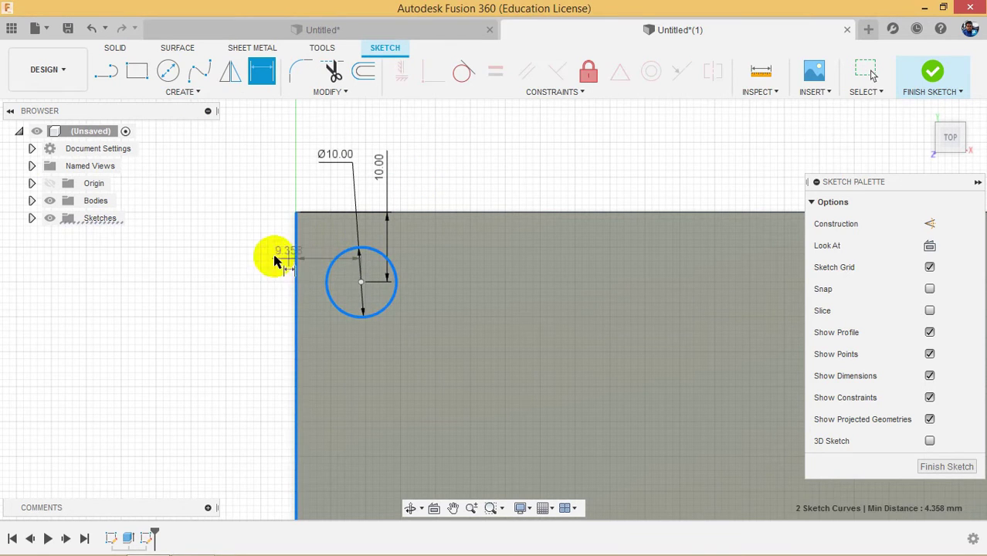
pyautogui.click(230, 259)
pyautogui.write('10')
pyautogui.press('Return')
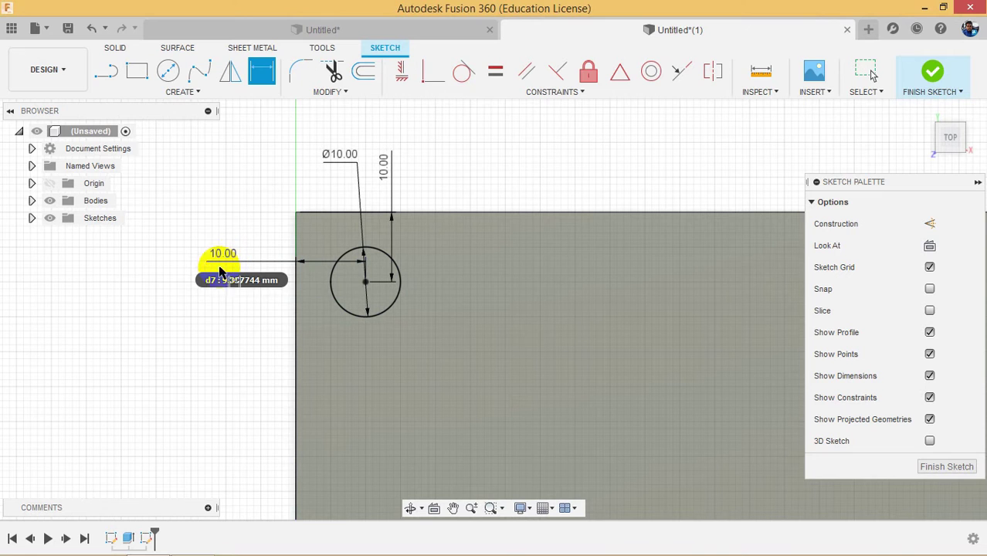
pyautogui.click(931, 77)
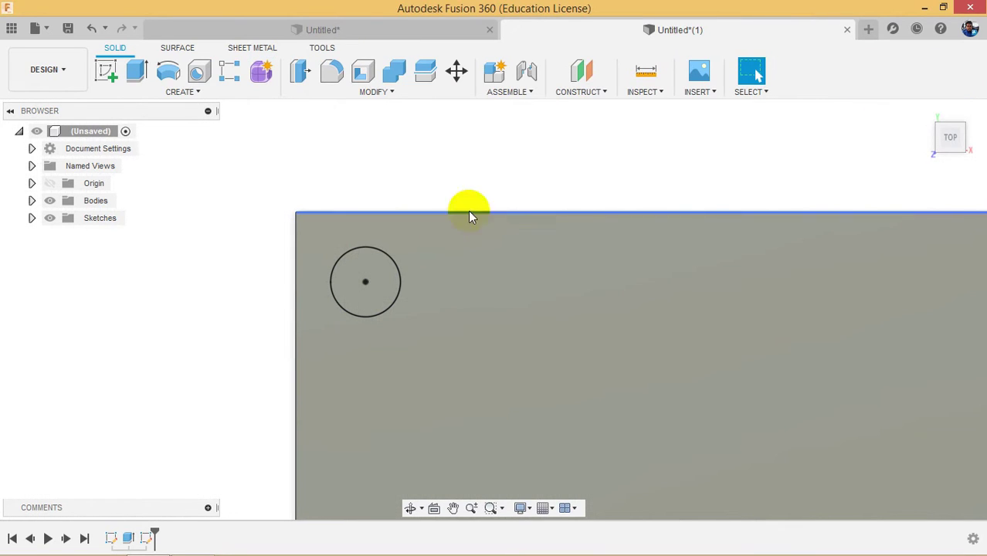
# - Extrude the circle 28 mm downward as a cut to make a hole through the plate
pyautogui.click(926, 114)
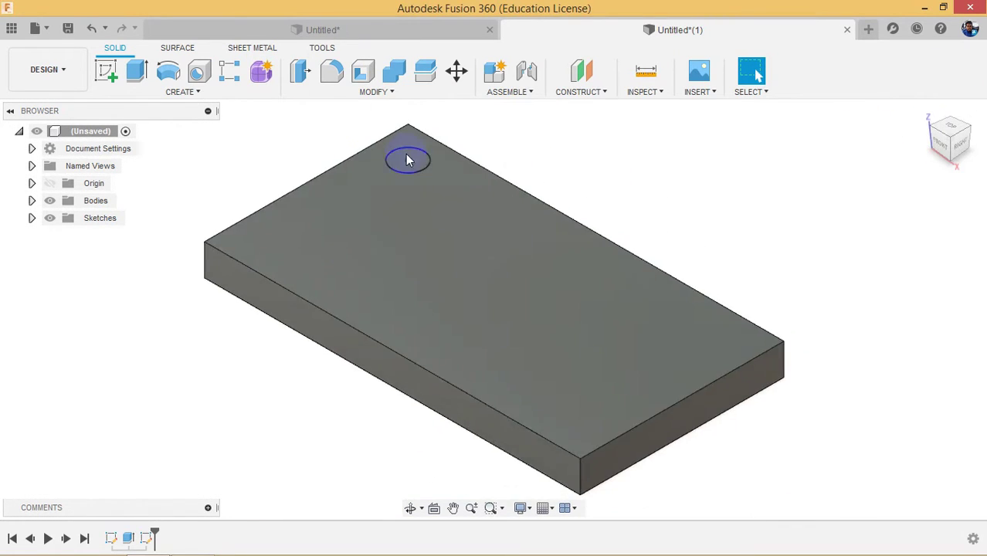
pyautogui.scroll(5, 417, 155)
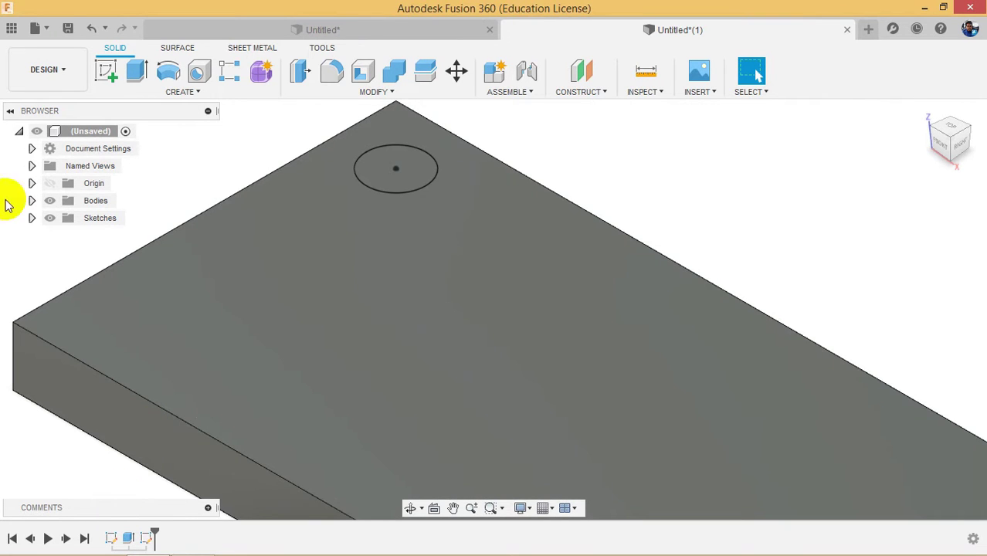
pyautogui.click(135, 70)
pyautogui.click(376, 175)
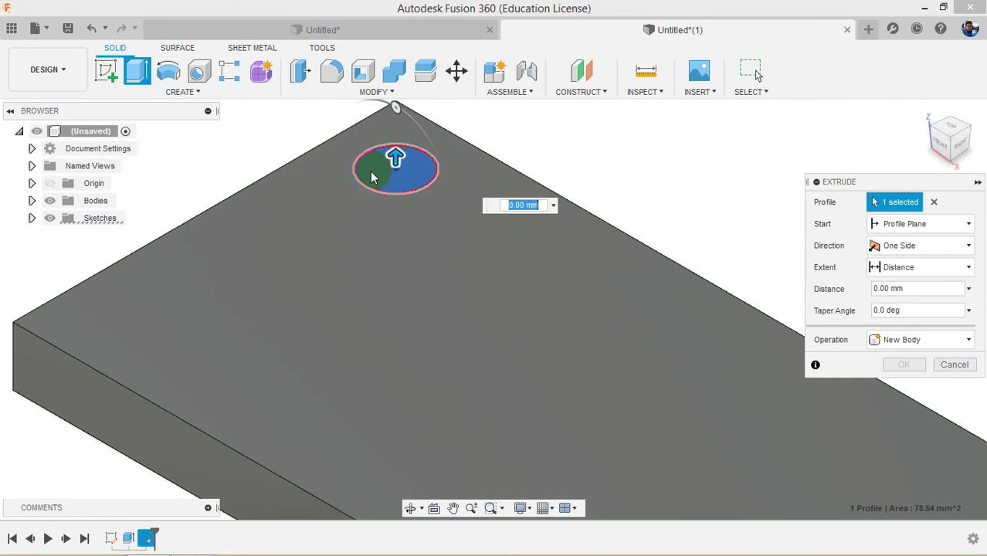
pyautogui.moveTo(392, 217); pyautogui.dragTo(393, 358)
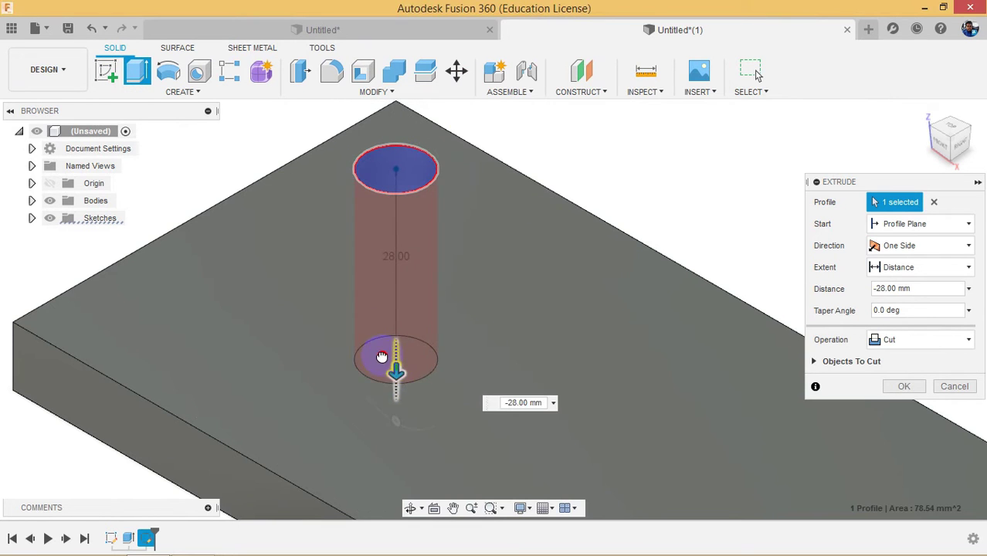
pyautogui.click(899, 388)
pyautogui.scroll(-5, 584, 227)
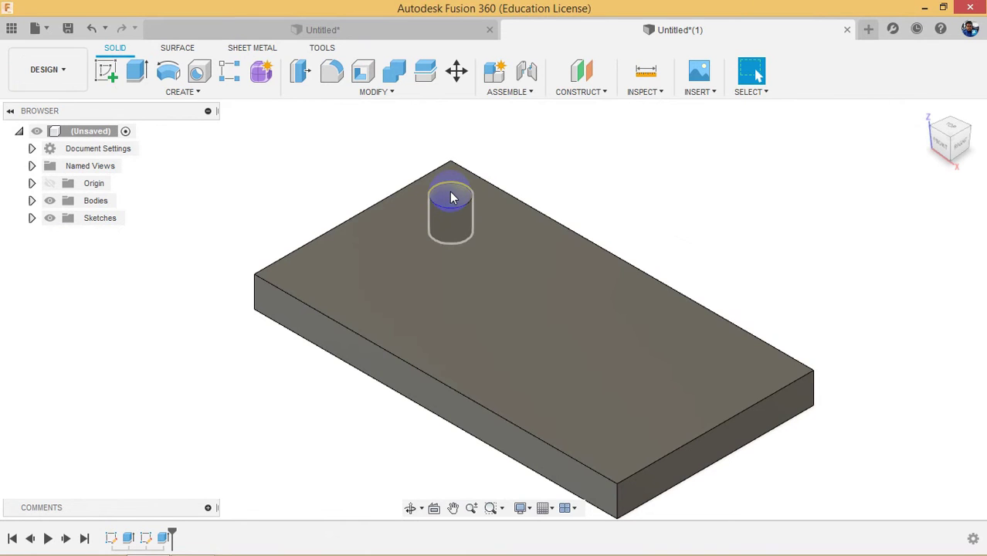
# - Examine the corner hole by selecting its cylindrical inner face
pyautogui.click(674, 342)
pyautogui.click(413, 199)
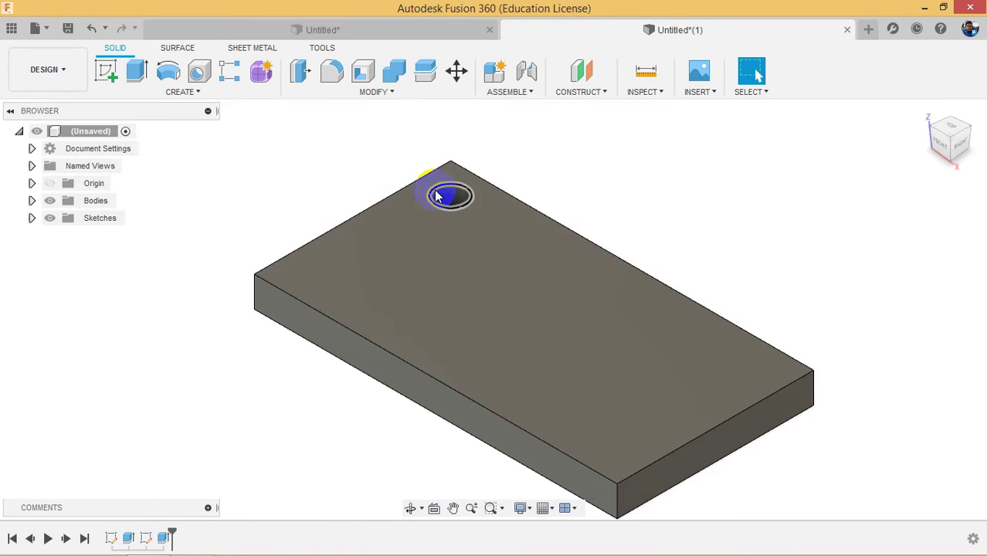
pyautogui.click(675, 343)
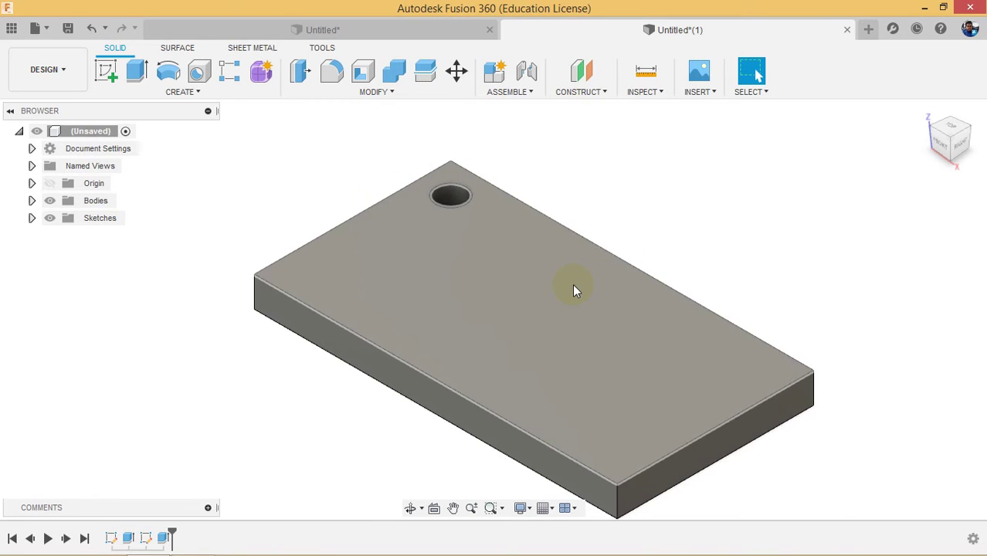
pyautogui.click(442, 203)
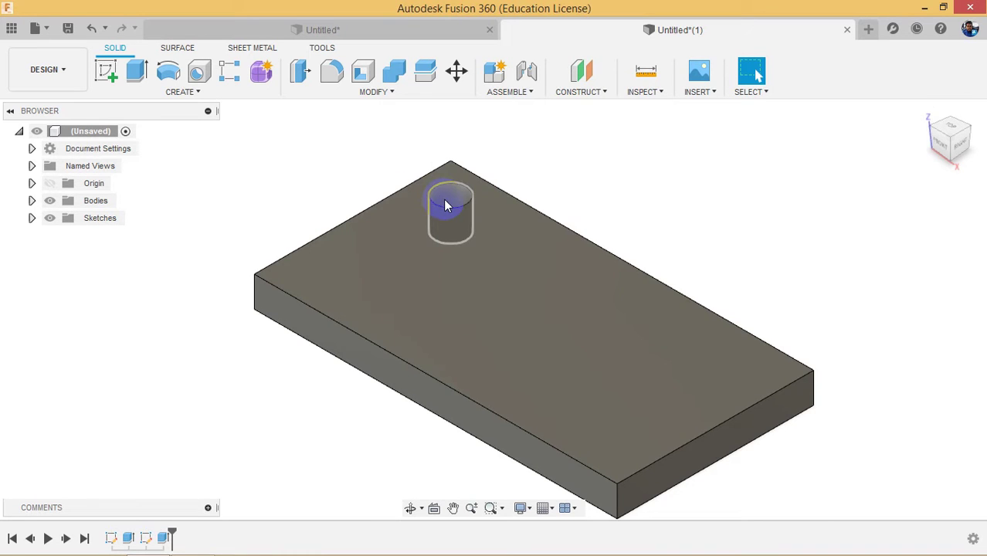
pyautogui.click(683, 323)
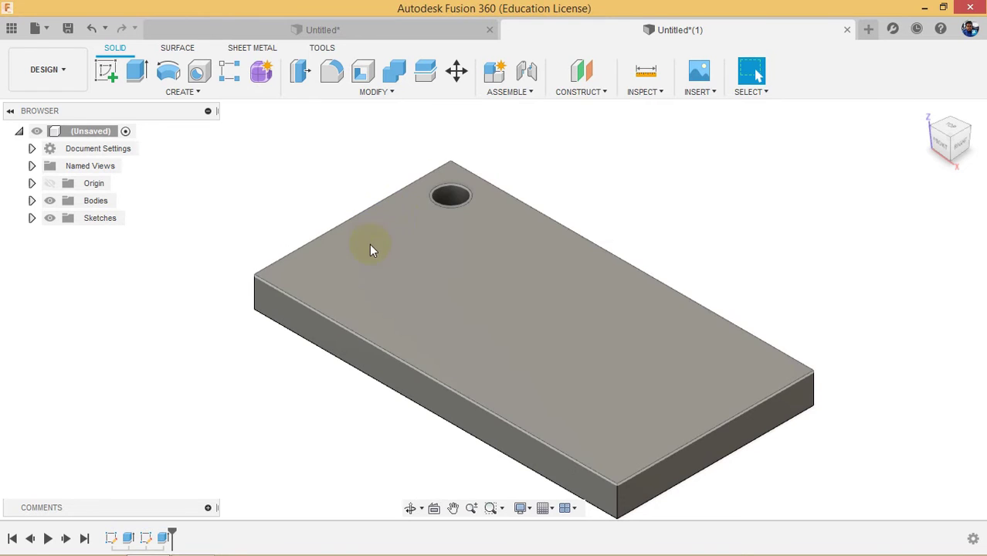
pyautogui.click(426, 189)
pyautogui.click(344, 259)
pyautogui.click(454, 210)
pyautogui.click(593, 205)
pyautogui.click(450, 202)
pyautogui.scroll(2, 466, 224)
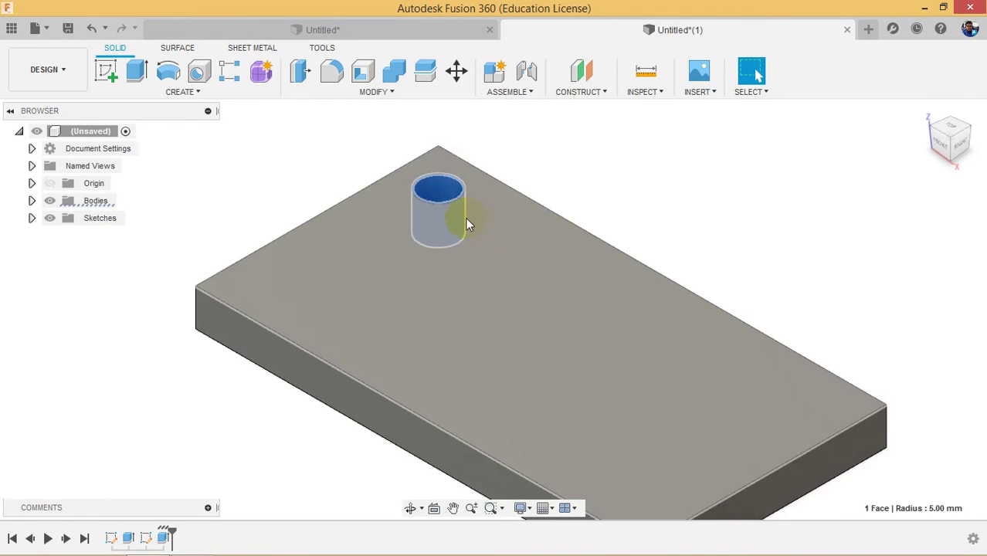
# - Start a rectangular pattern with the pattern type Features and the corner hole as the object
pyautogui.scroll(1, 467, 224)
pyautogui.click(607, 163)
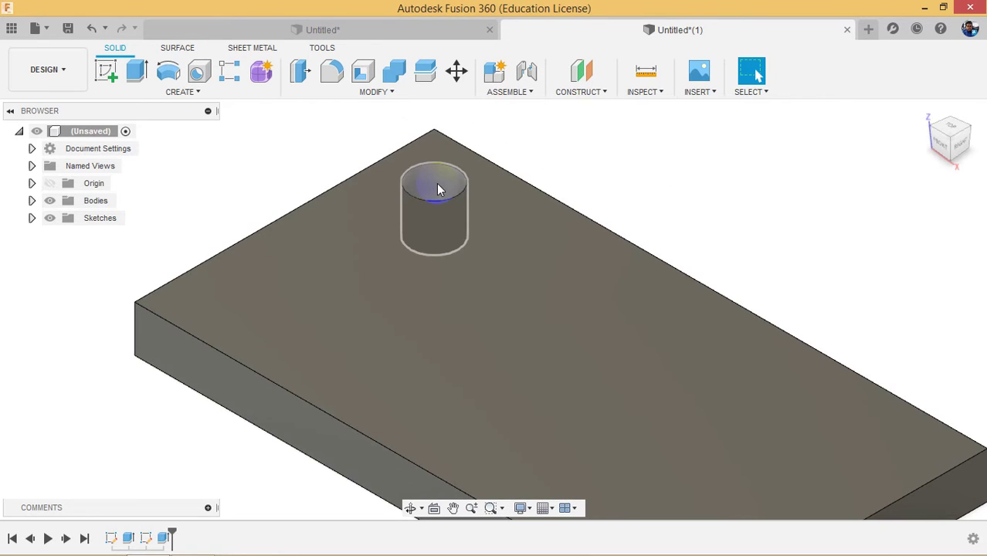
pyautogui.click(182, 94)
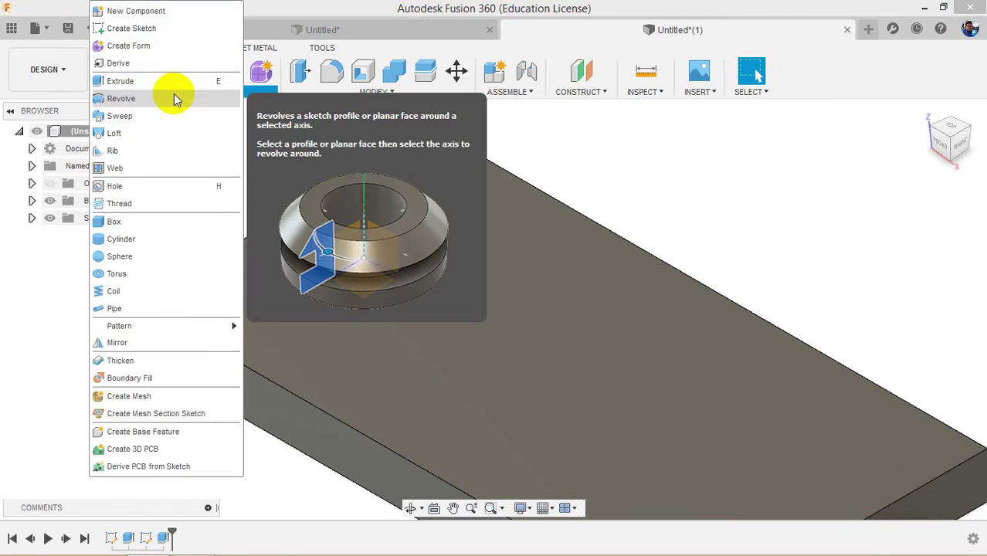
pyautogui.moveTo(205, 328)
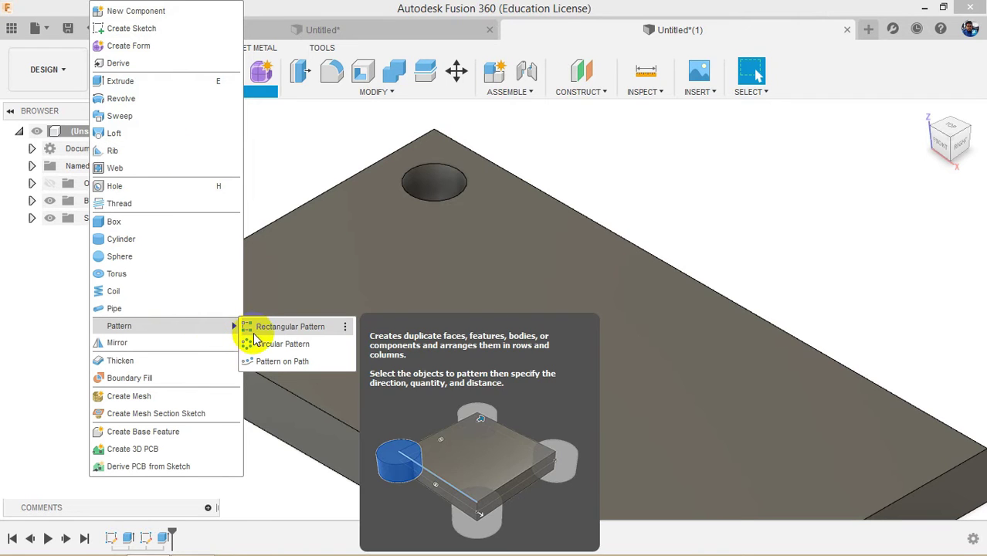
pyautogui.click(259, 330)
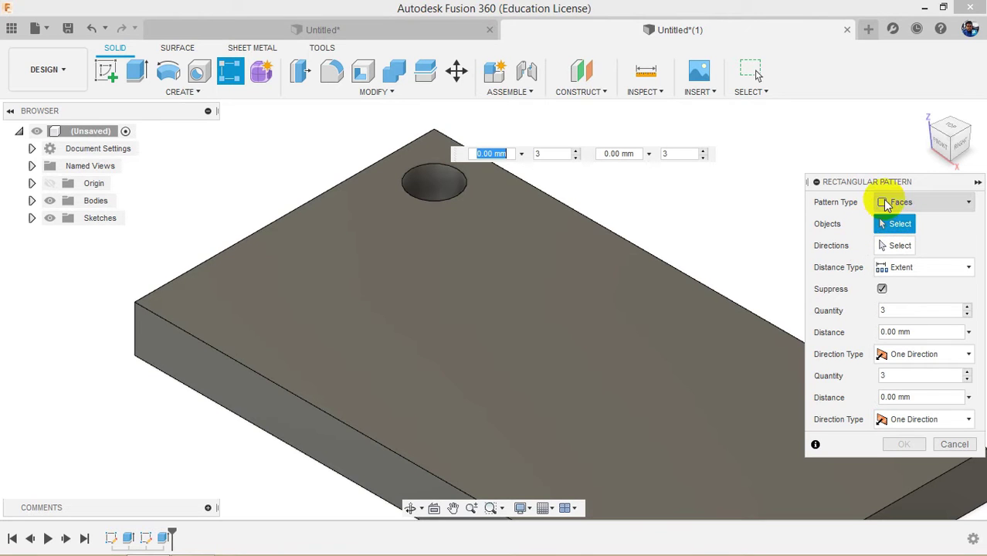
pyautogui.click(940, 204)
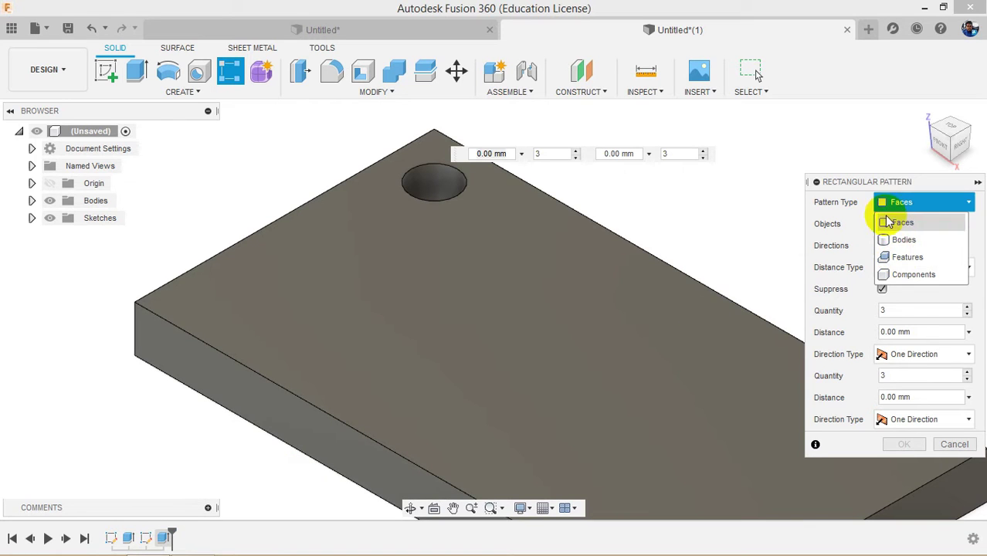
pyautogui.click(890, 256)
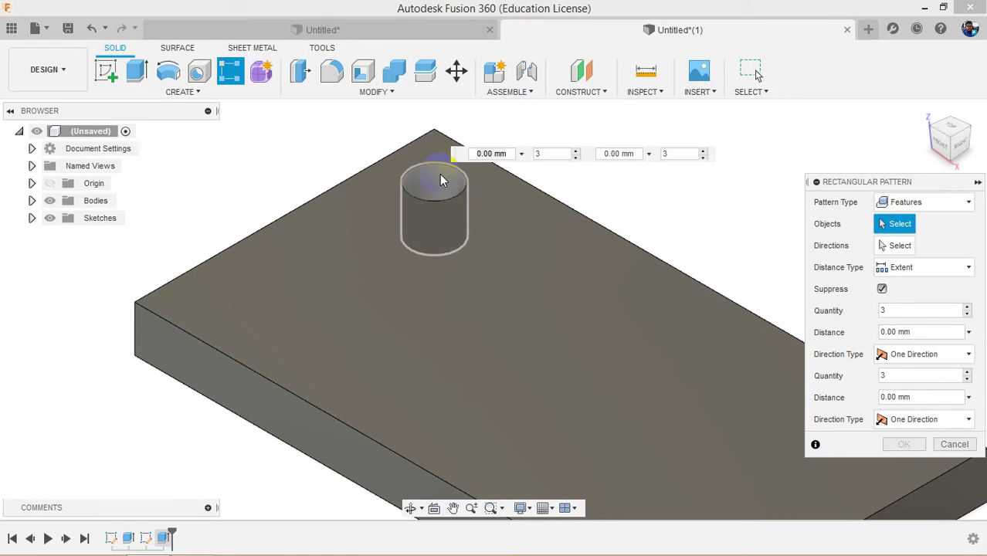
pyautogui.click(440, 181)
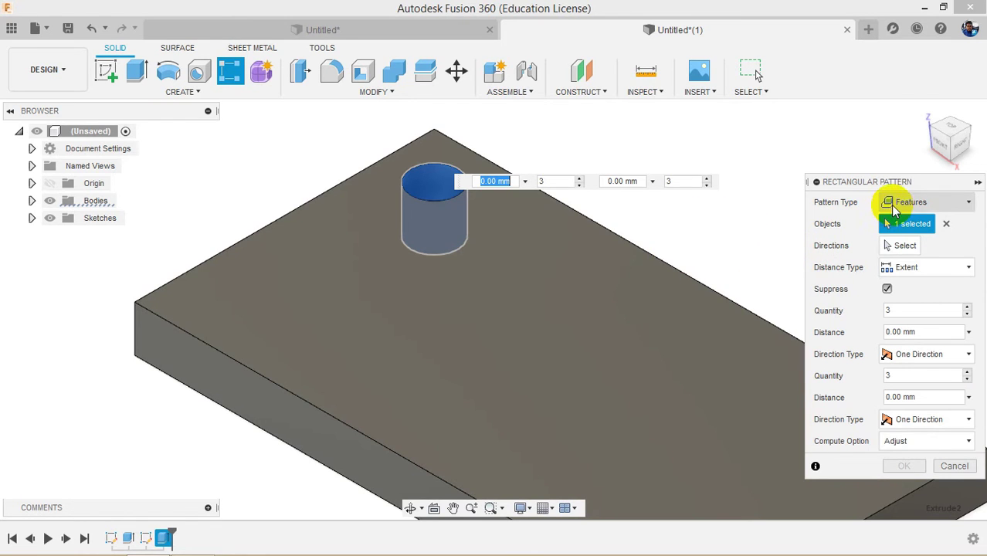
pyautogui.click(896, 202)
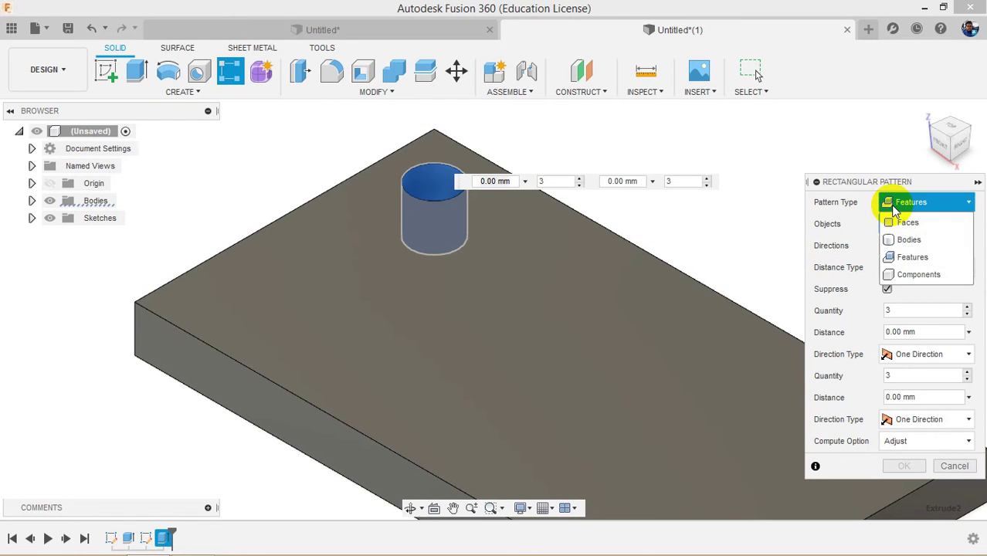
pyautogui.click(816, 205)
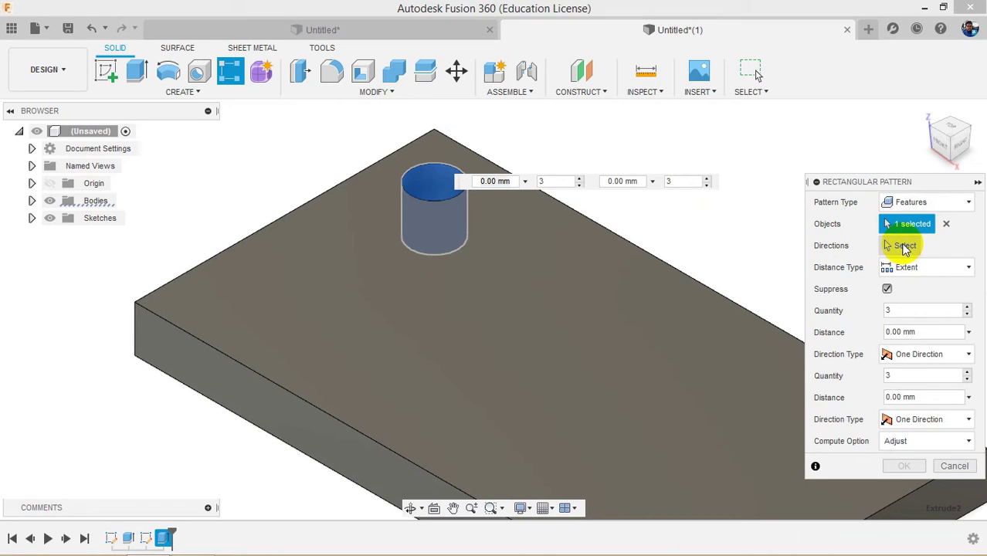
# - Set the pattern direction along the plate's long upper edge and spread the holes over about 45 mm
pyautogui.click(661, 257)
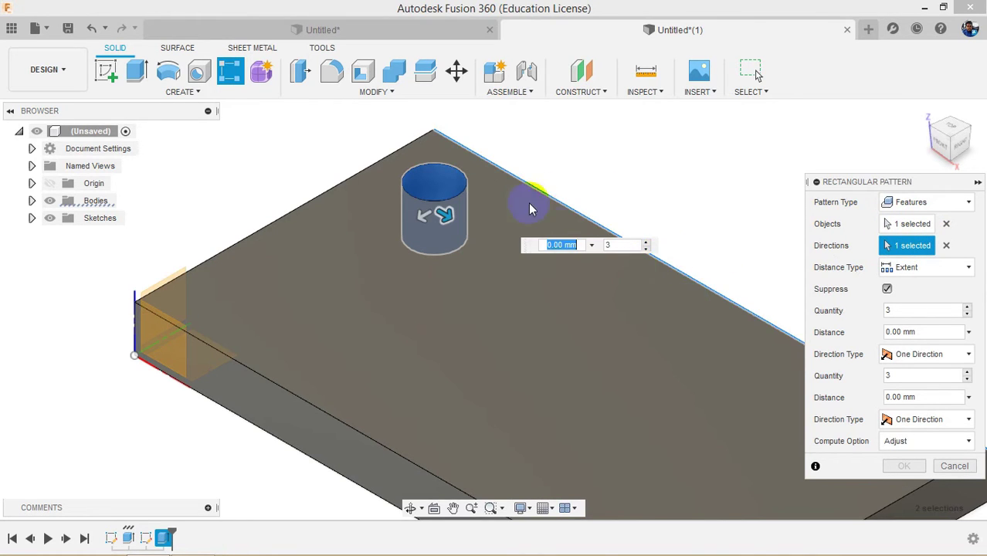
pyautogui.moveTo(446, 217); pyautogui.dragTo(649, 340)
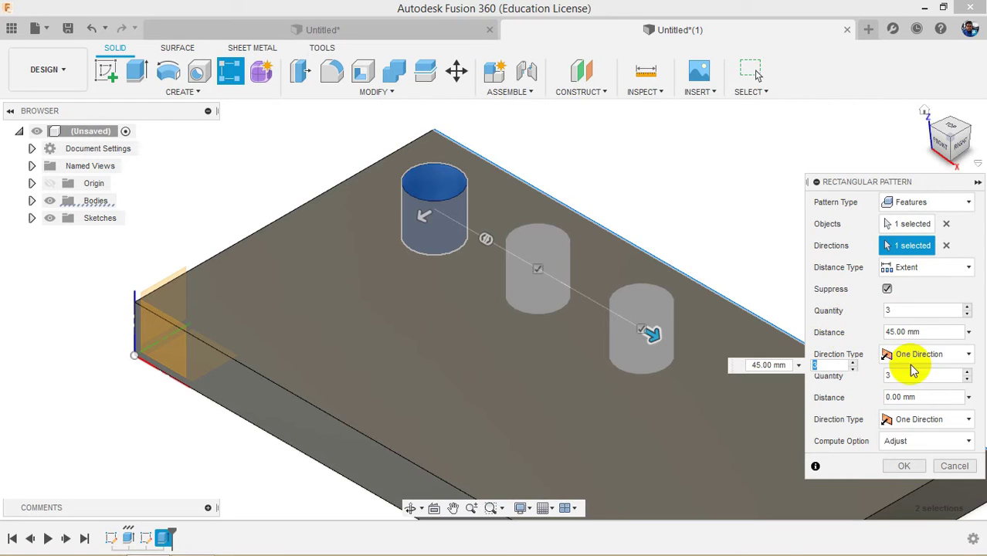
pyautogui.click(918, 289)
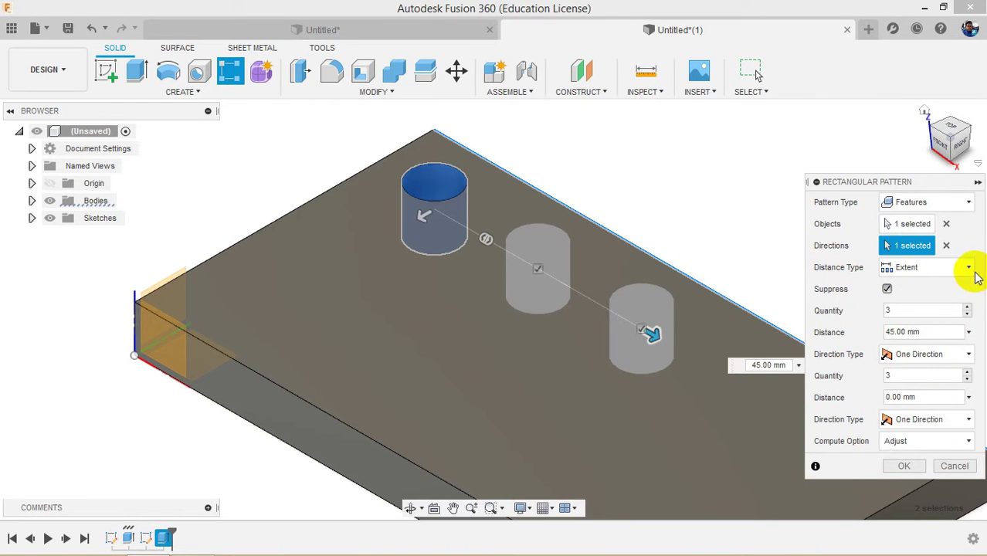
pyautogui.moveTo(943, 182); pyautogui.dragTo(862, 116)
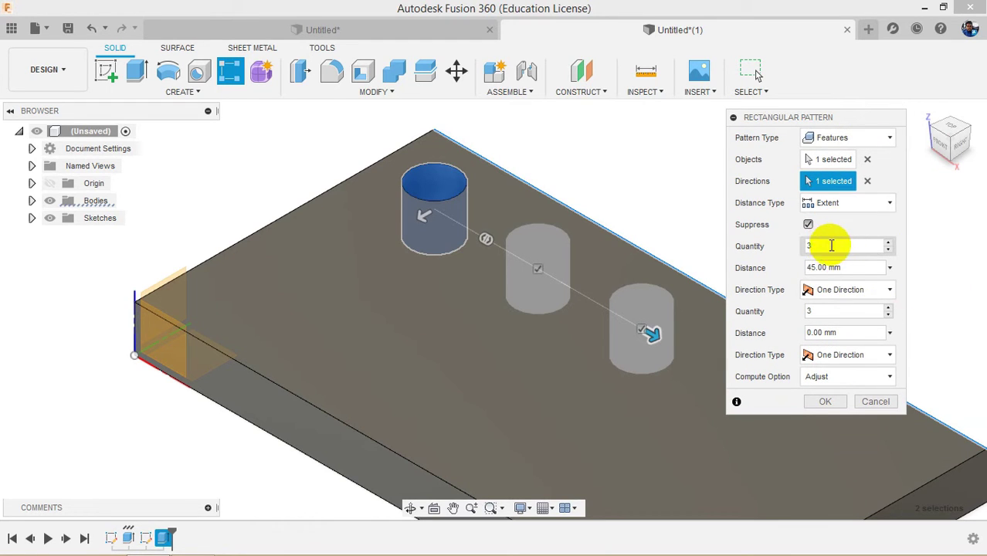
# - Set the pattern to 5 holes over a 100 mm extent and create it
pyautogui.click(889, 242)
pyautogui.click(889, 243)
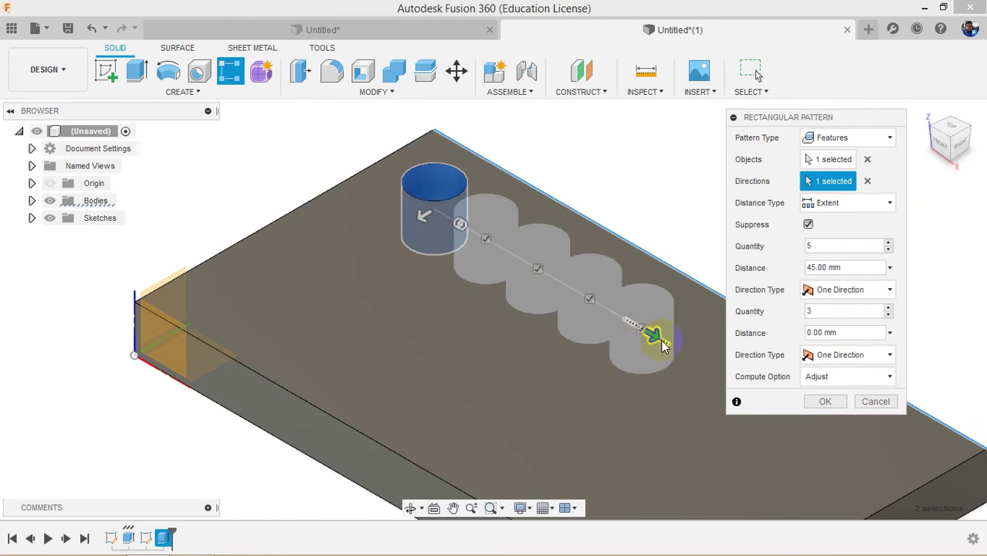
pyautogui.moveTo(654, 328); pyautogui.dragTo(806, 406)
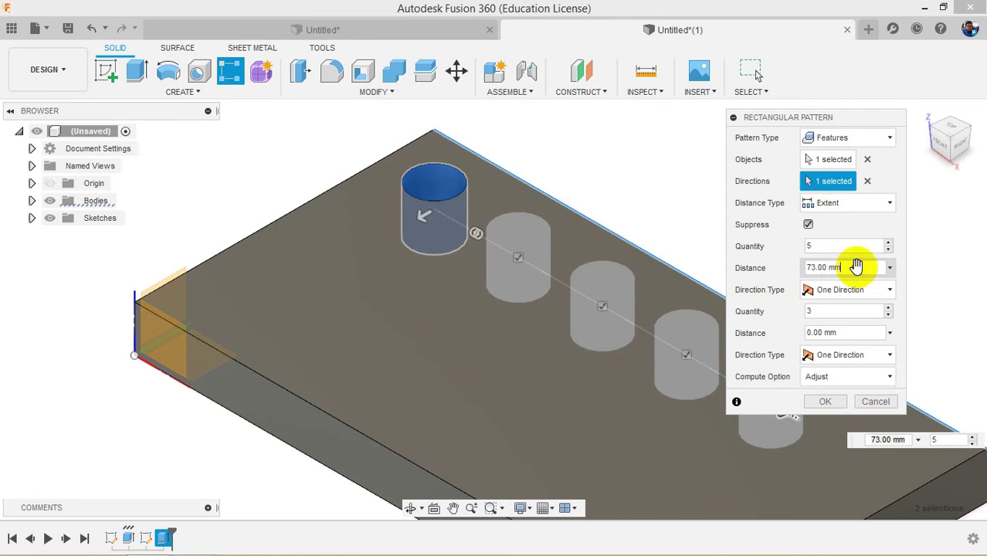
pyautogui.moveTo(857, 266); pyautogui.dragTo(781, 269)
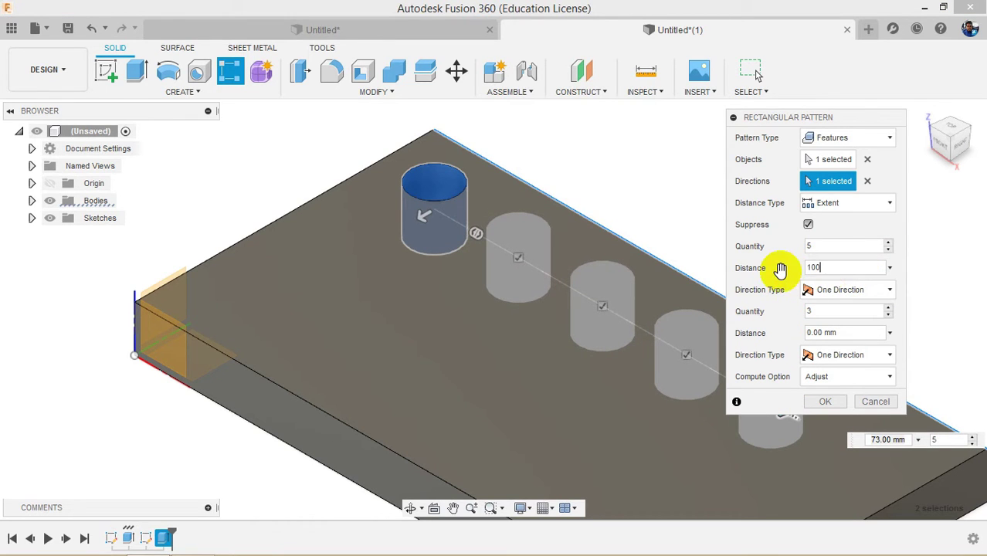
pyautogui.click(950, 128)
pyautogui.moveTo(501, 364); pyautogui.dragTo(266, 453, button='middle')
pyautogui.press('Tab')
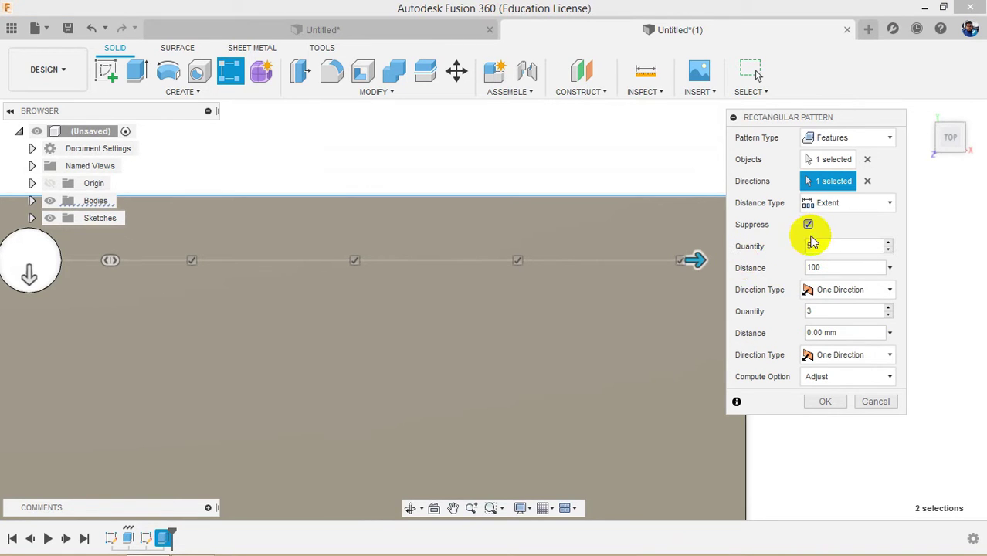
pyautogui.moveTo(842, 268); pyautogui.dragTo(780, 271)
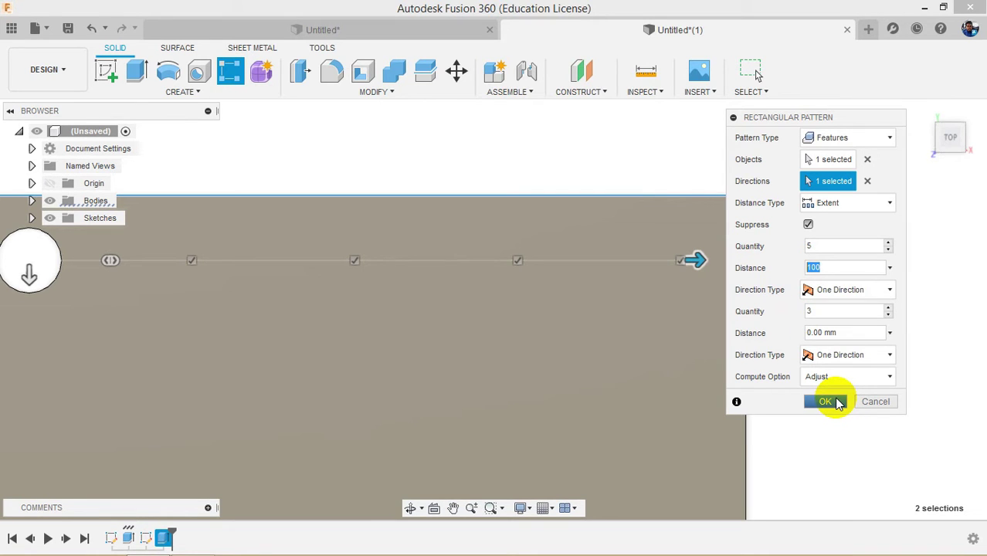
pyautogui.click(825, 402)
pyautogui.press('F6')
pyautogui.scroll(3, 471, 341)
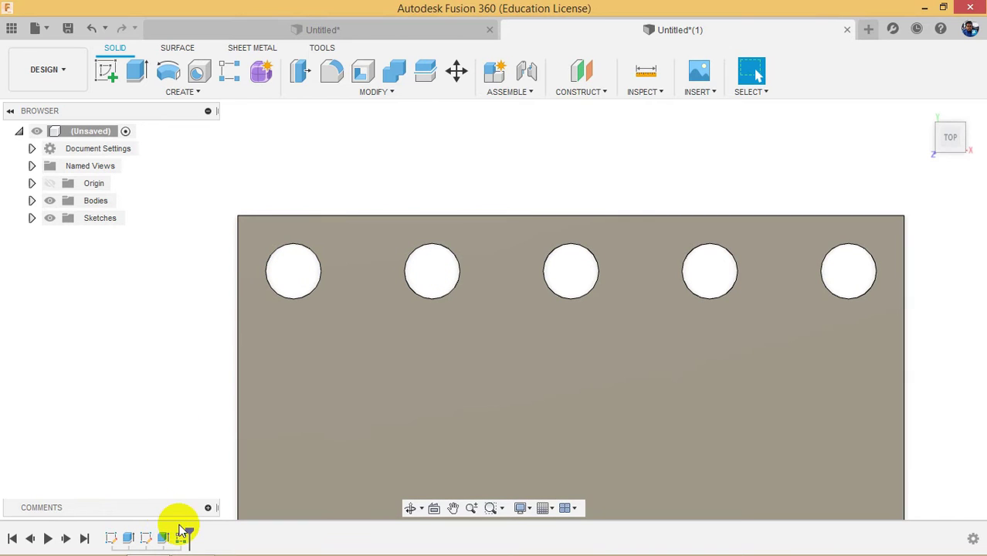
# - Reopen the hole pattern for editing and try the Symmetric direction type for its first direction
pyautogui.rightClick(179, 538)
pyautogui.click(202, 404)
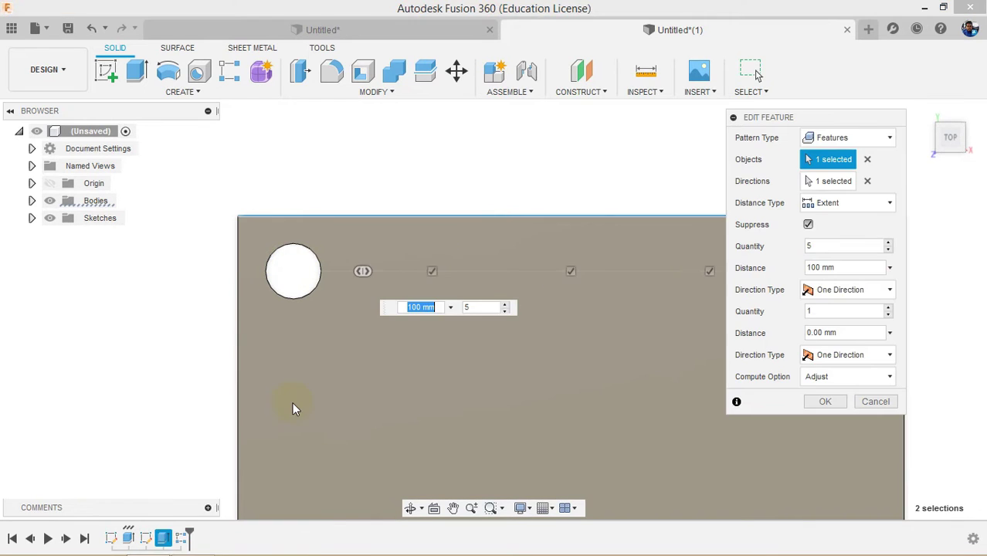
pyautogui.moveTo(531, 192); pyautogui.dragTo(447, 104, button='middle')
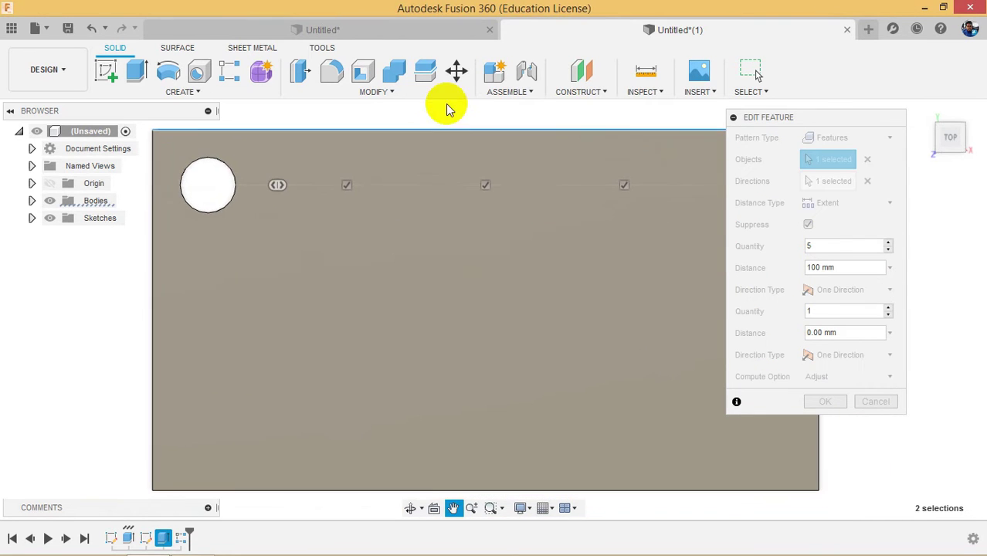
pyautogui.click(827, 300)
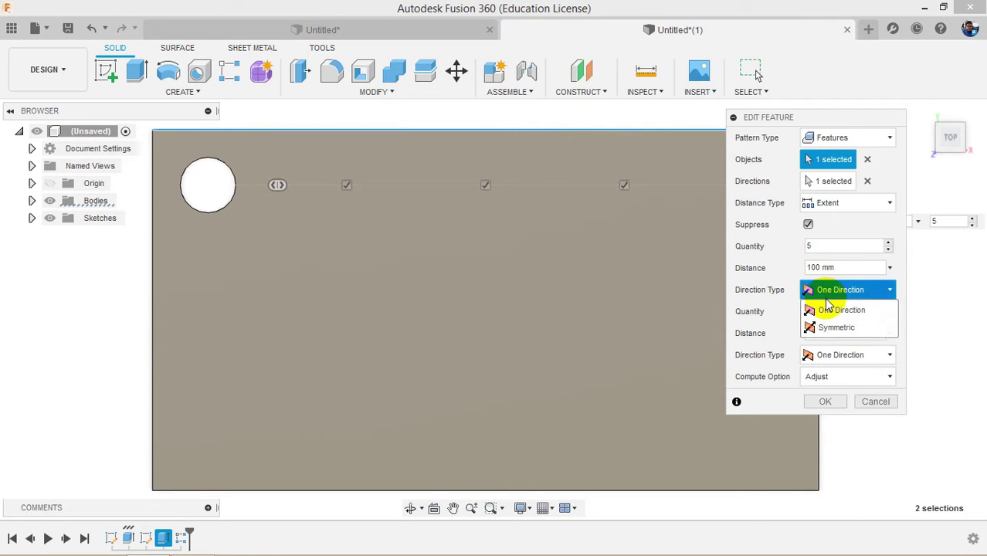
pyautogui.click(824, 327)
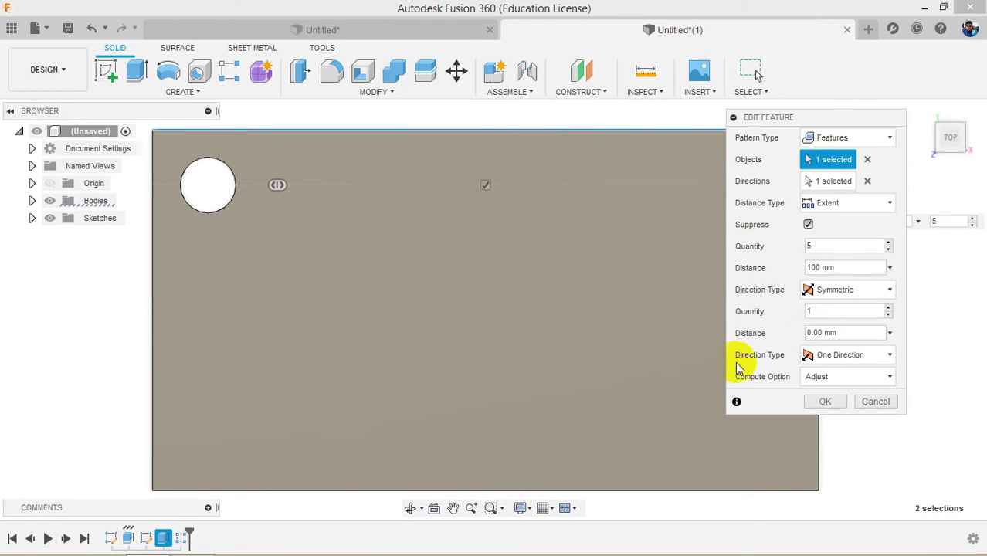
# - Add a second direction of 3 rows spread about 45 mm across the plate, with both direction types set to One Direction
pyautogui.click(889, 309)
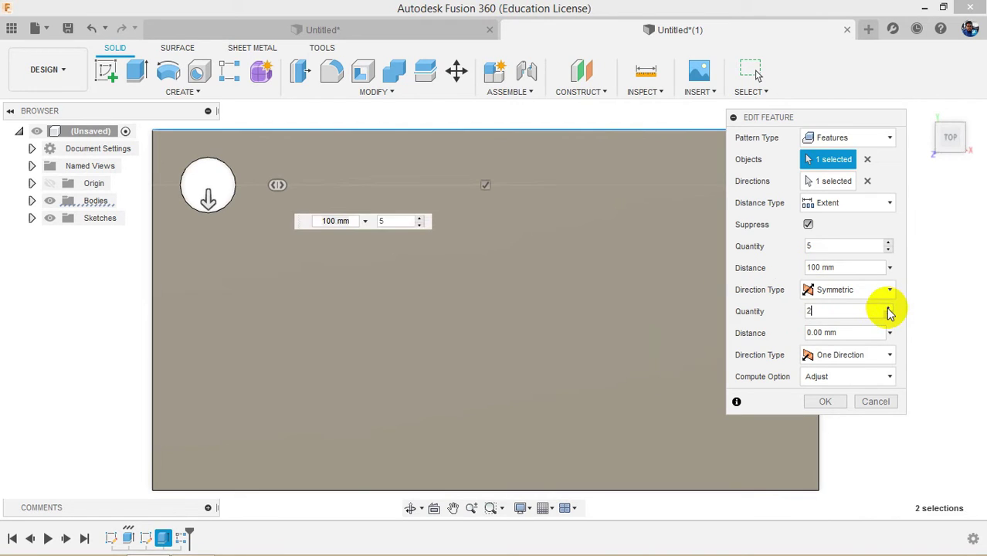
pyautogui.moveTo(208, 202); pyautogui.dragTo(222, 449)
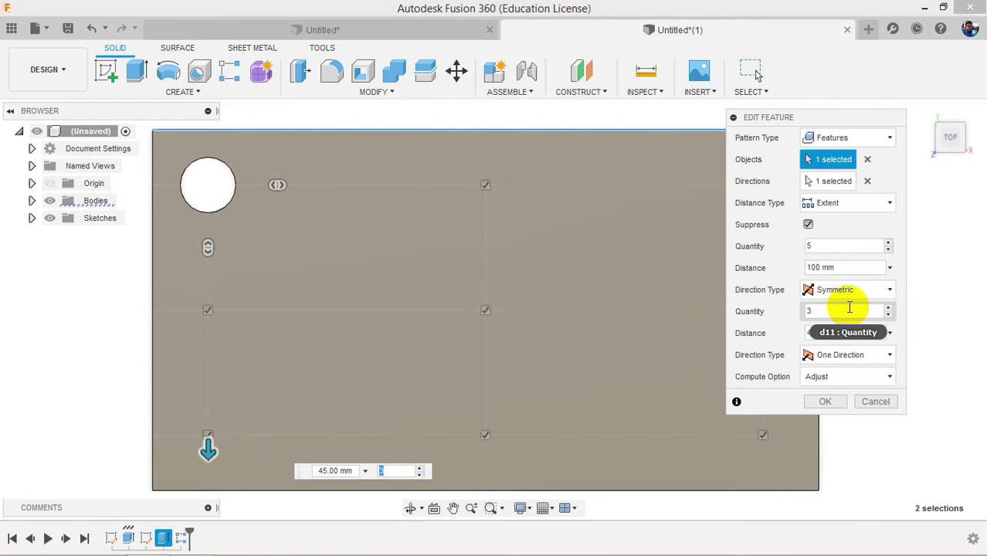
pyautogui.click(811, 289)
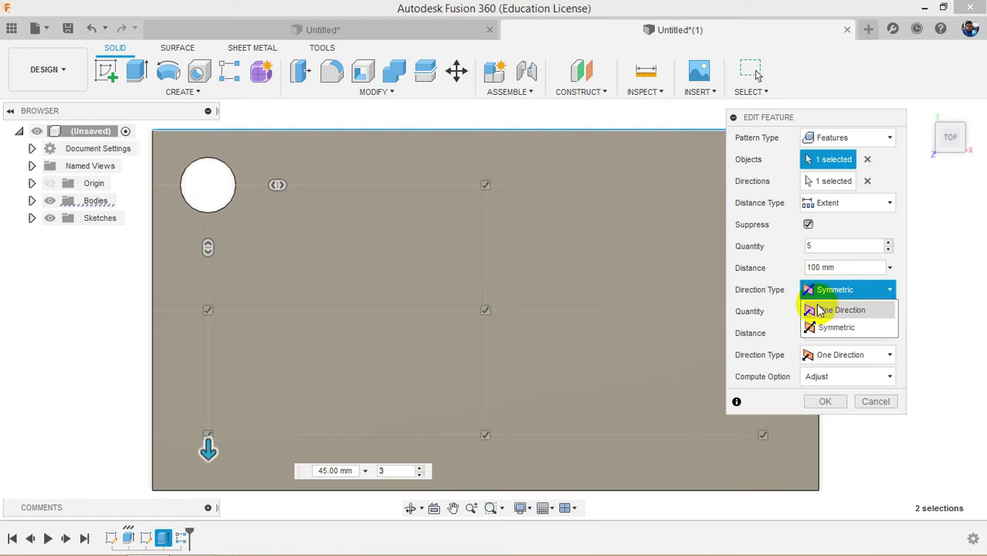
pyautogui.click(815, 310)
pyautogui.click(850, 353)
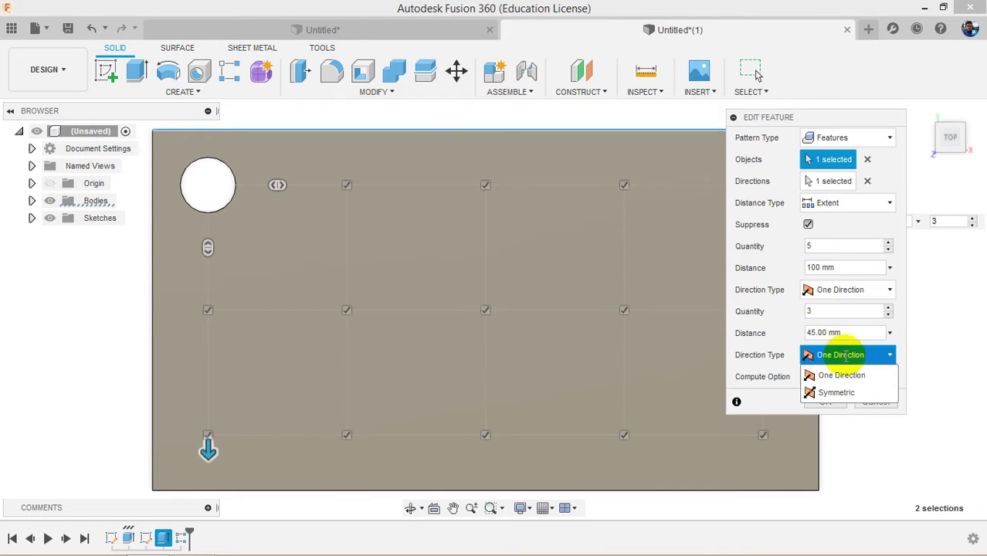
pyautogui.click(840, 377)
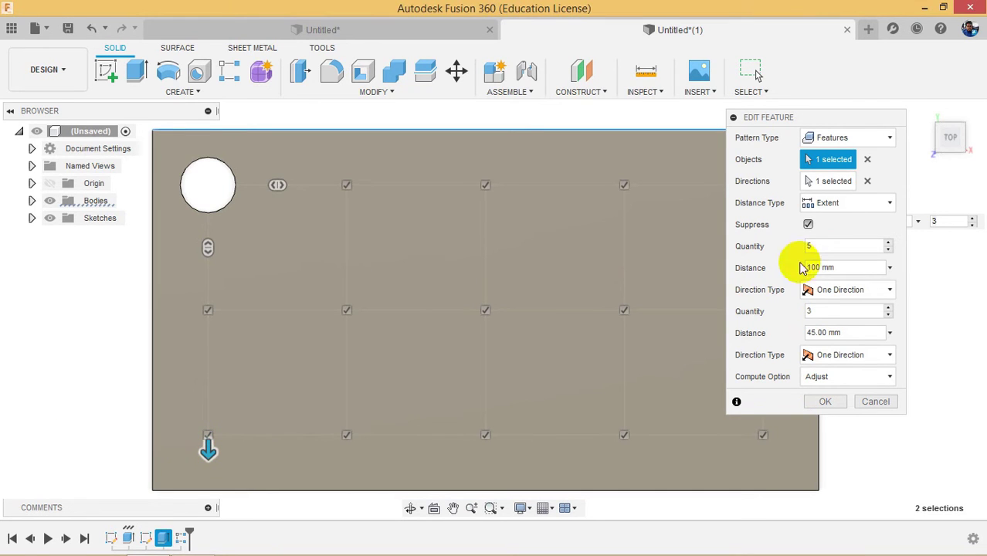
# - Set the second direction's distance to 45 mm and quantity to 3, and apply the pattern edit
pyautogui.moveTo(204, 217)
pyautogui.mouseDown()
pyautogui.moveTo(202, 176)
pyautogui.moveTo(204, 205)
pyautogui.mouseUp()
pyautogui.moveTo(209, 448)
pyautogui.mouseDown()
pyautogui.moveTo(205, 420)
pyautogui.moveTo(205, 482)
pyautogui.moveTo(209, 452)
pyautogui.mouseUp()
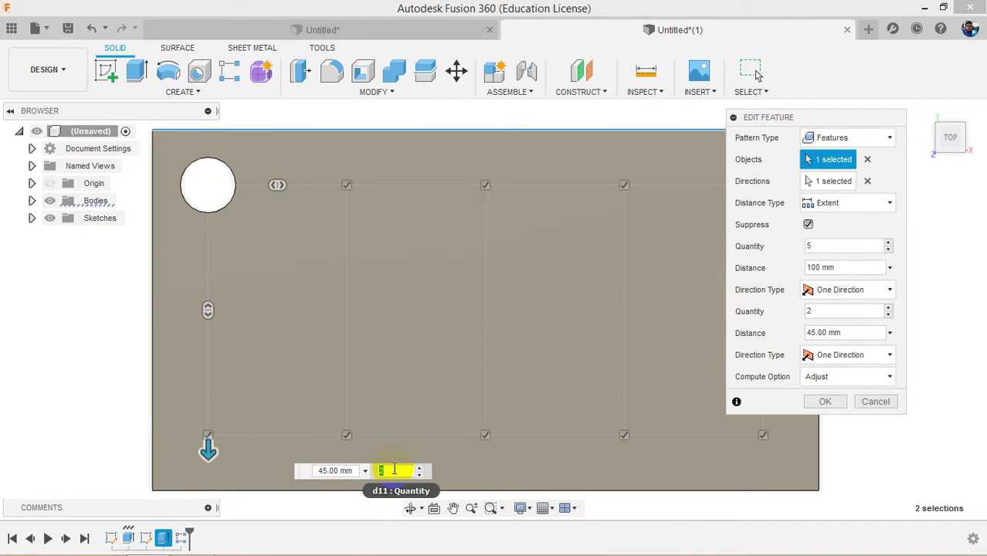
pyautogui.hotkey('shift', 'Tab')
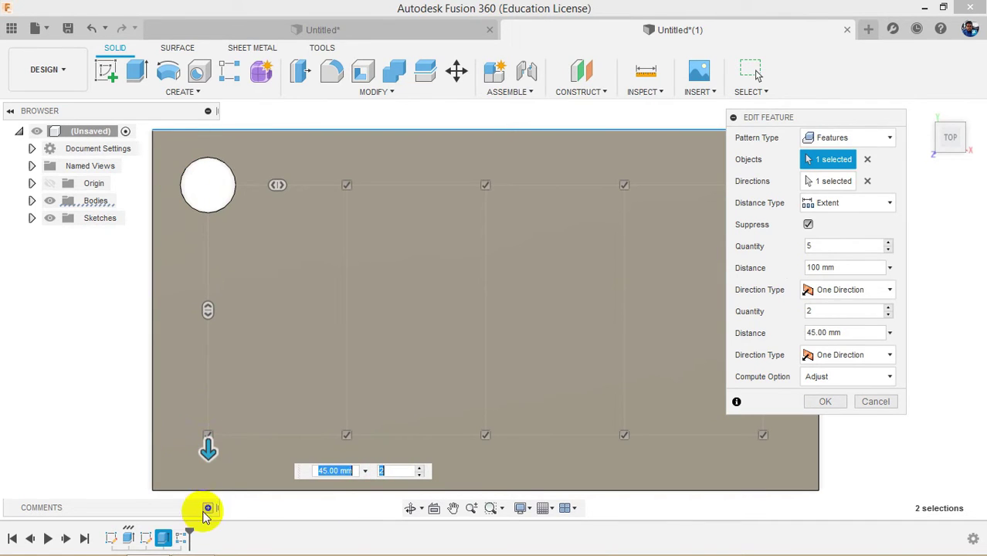
pyautogui.click(391, 471)
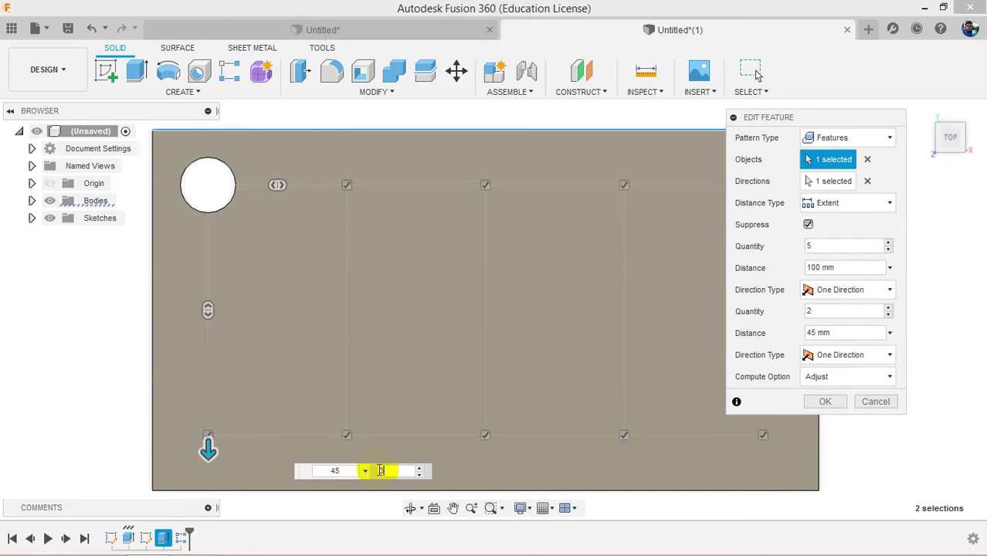
pyautogui.press('Return')
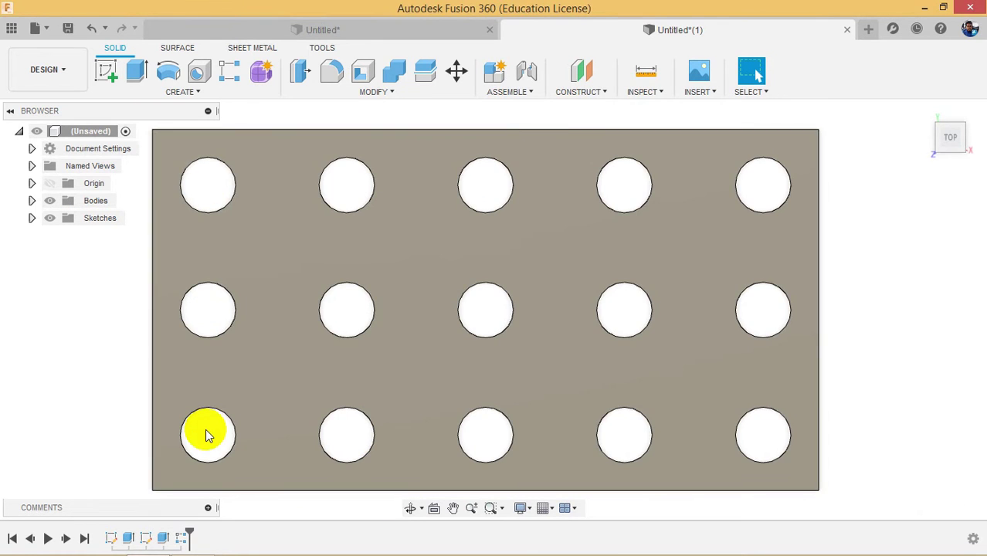
# - Examine the plate's finished hole grid from above and in the isometric home view
pyautogui.scroll(-2, 310, 403)
pyautogui.scroll(4, 258, 406)
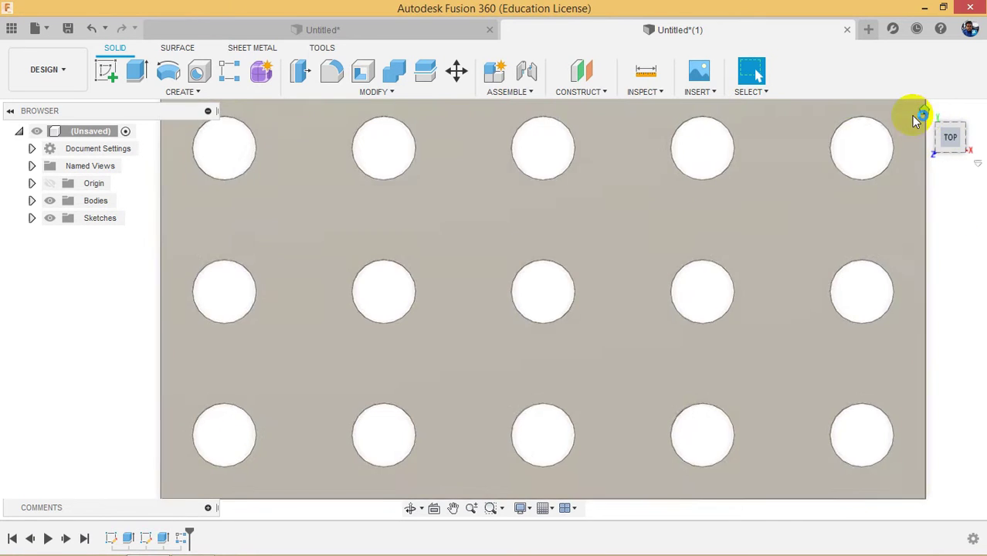
pyautogui.click(919, 114)
pyautogui.click(330, 201)
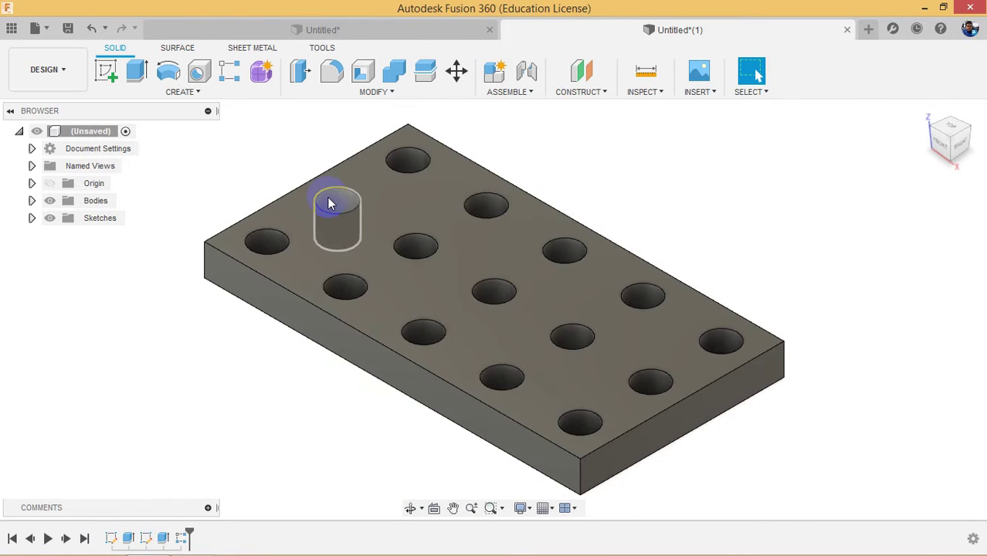
pyautogui.click(320, 352)
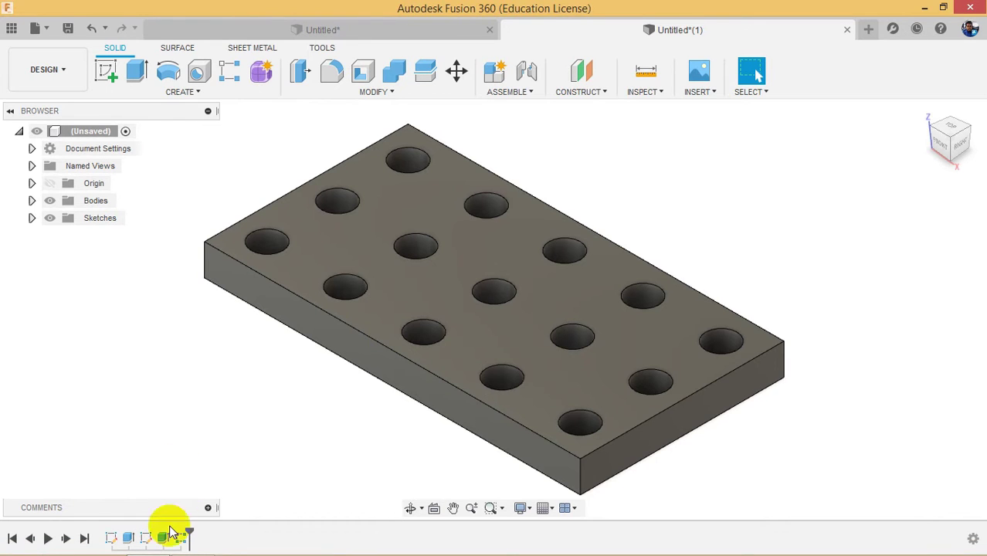
# - Roll the timeline history back to just before the rectangular hole pattern
pyautogui.rightClick(180, 540)
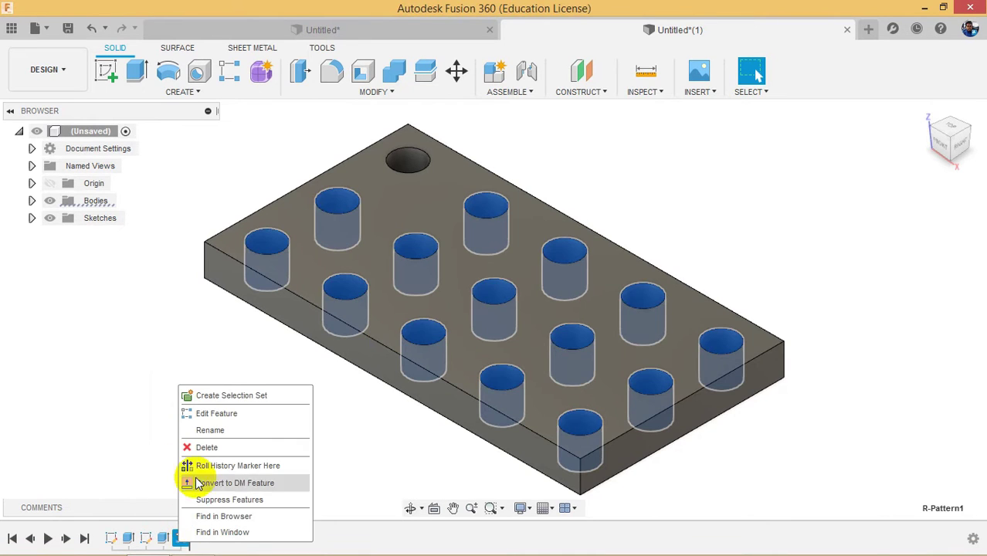
pyautogui.click(129, 395)
pyautogui.click(326, 274)
pyautogui.click(225, 362)
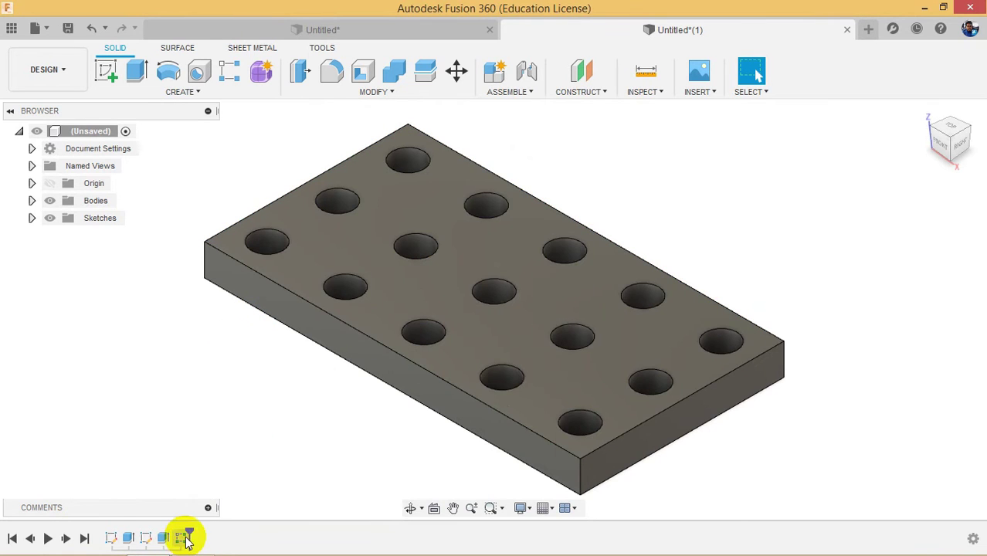
pyautogui.moveTo(189, 537); pyautogui.dragTo(169, 535)
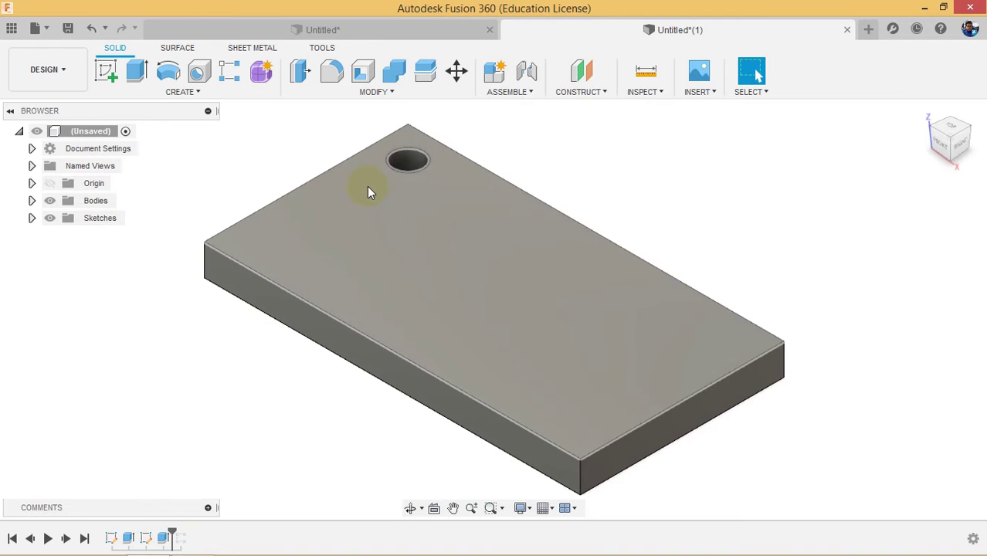
pyautogui.rightClick(163, 538)
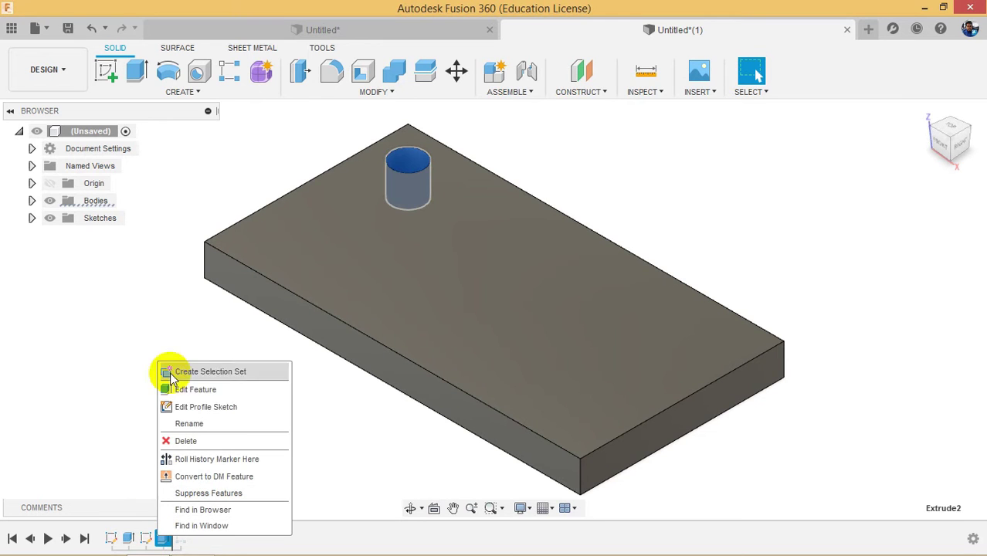
pyautogui.click(176, 391)
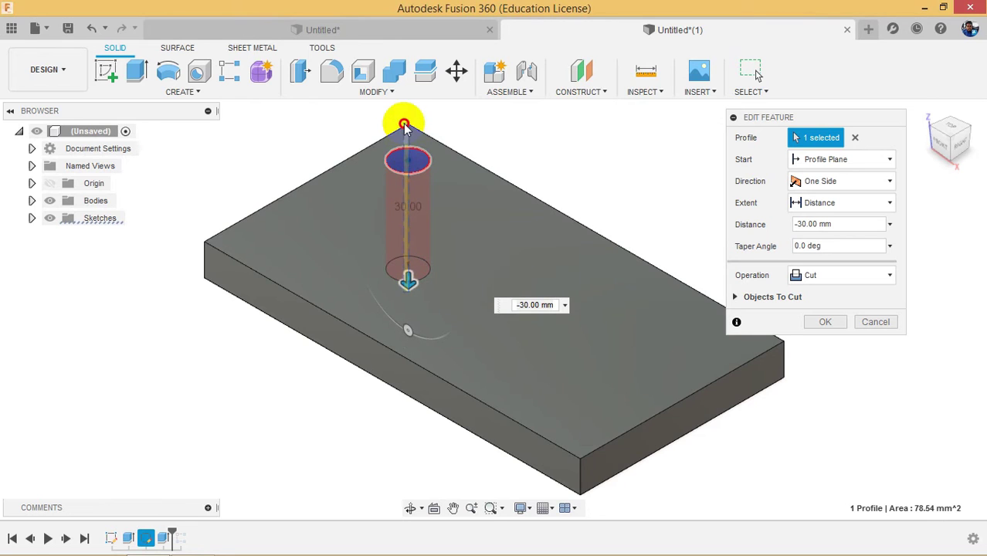
pyautogui.click(401, 266)
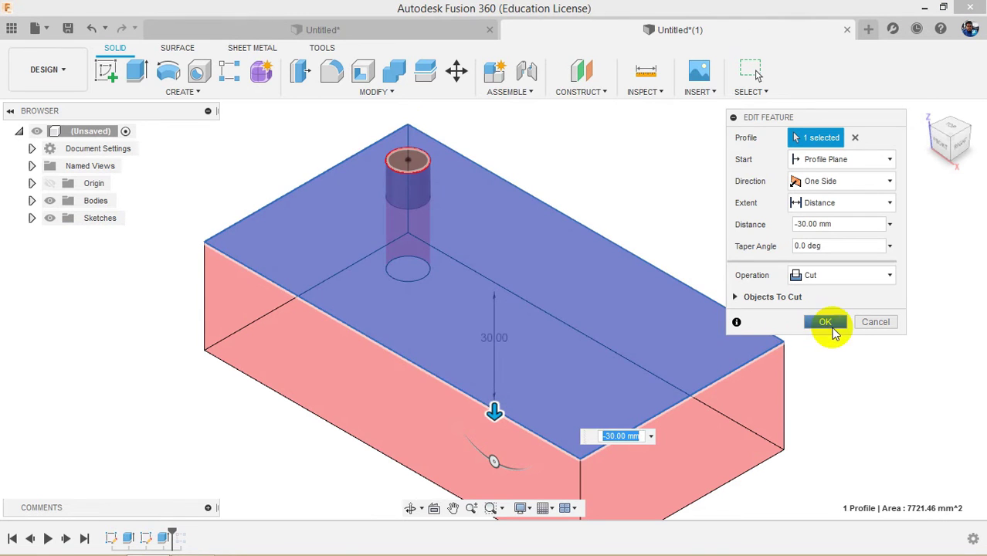
pyautogui.click(867, 321)
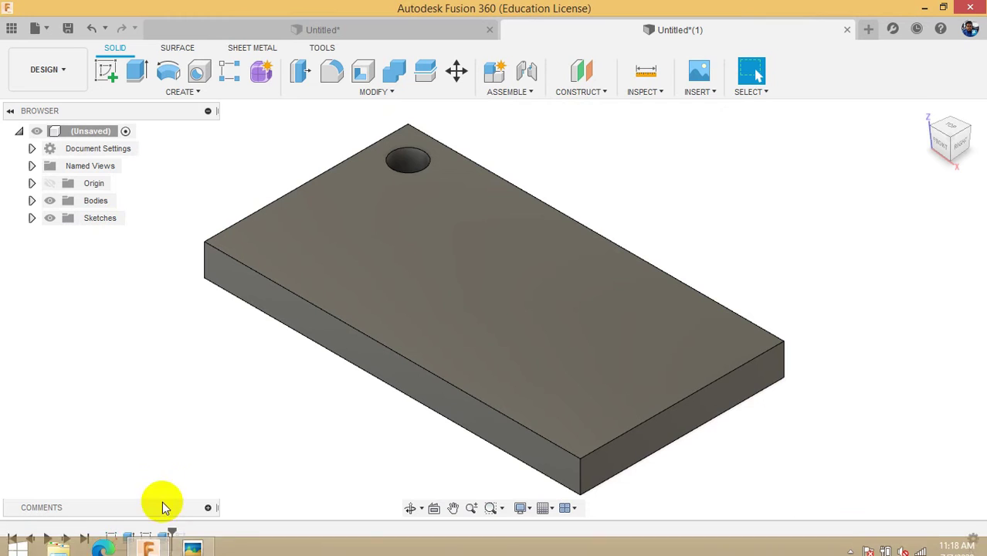
# - Edit the corner hole's extrusion into a new body rising 15 mm above the plate
pyautogui.rightClick(163, 538)
pyautogui.click(203, 391)
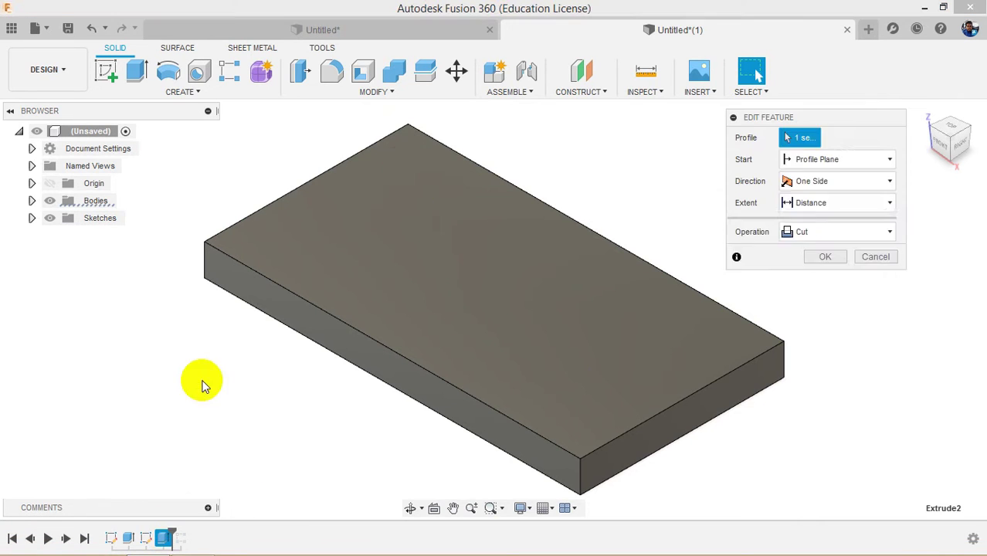
pyautogui.click(820, 275)
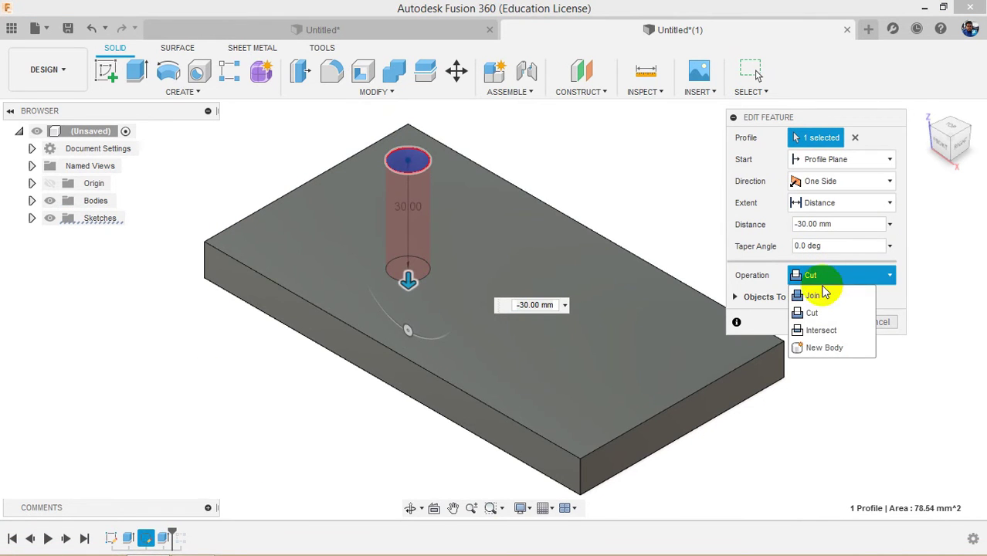
pyautogui.click(817, 291)
pyautogui.click(813, 276)
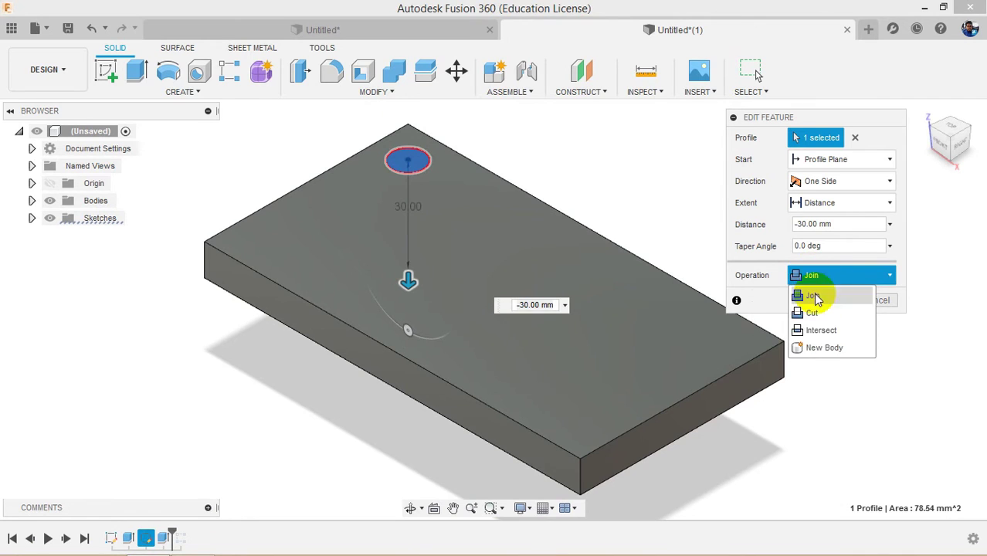
pyautogui.click(819, 347)
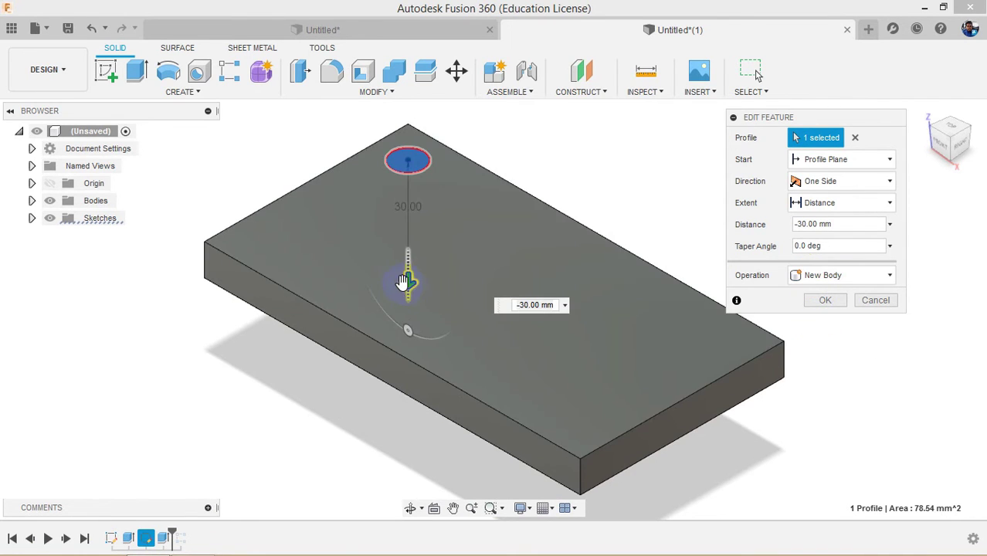
pyautogui.moveTo(408, 281)
pyautogui.mouseDown()
pyautogui.moveTo(392, 158)
pyautogui.moveTo(375, 121)
pyautogui.mouseUp()
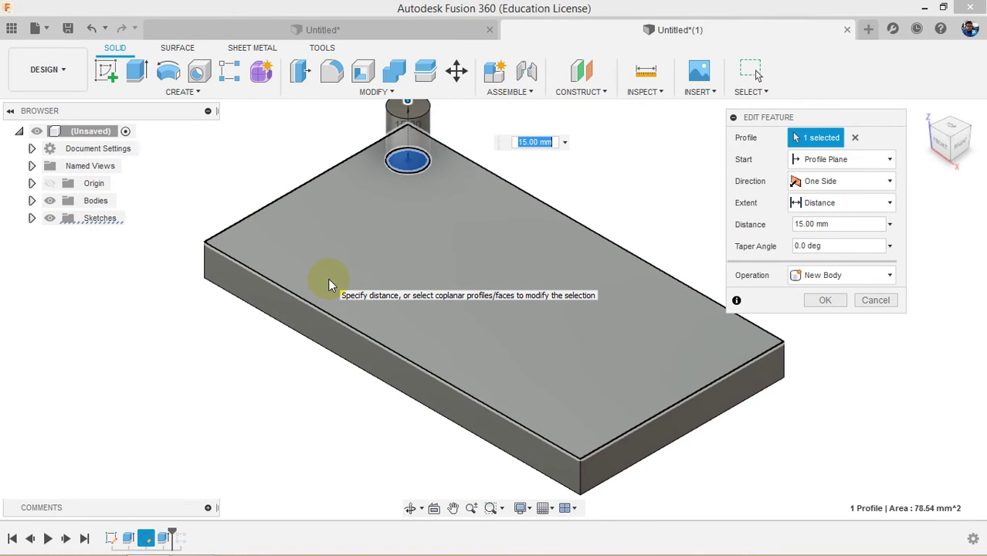
pyautogui.click(809, 301)
# - Examine the plate and the corner cylinder as separate entries among the bodies and in the model
pyautogui.scroll(-1, 455, 312)
pyautogui.scroll(5, 416, 142)
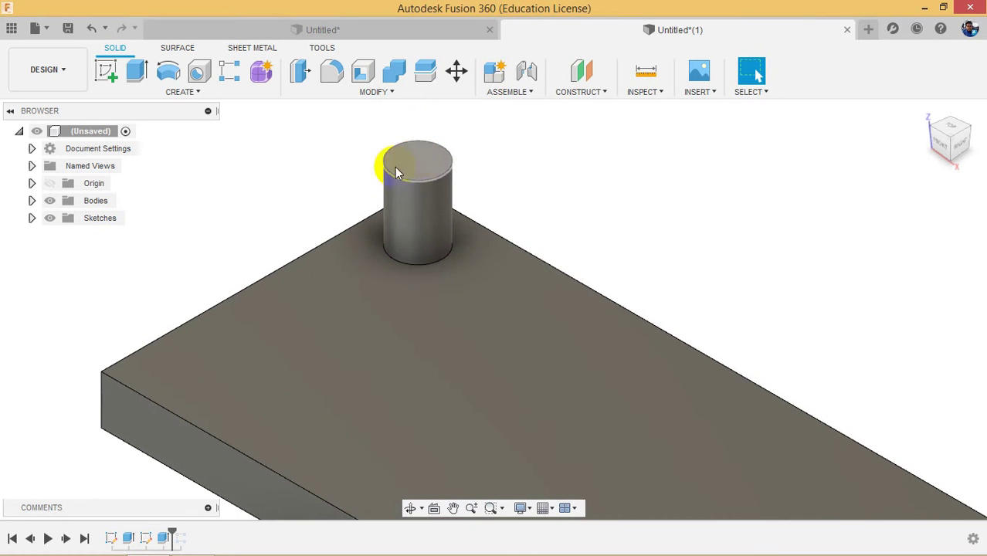
pyautogui.click(31, 200)
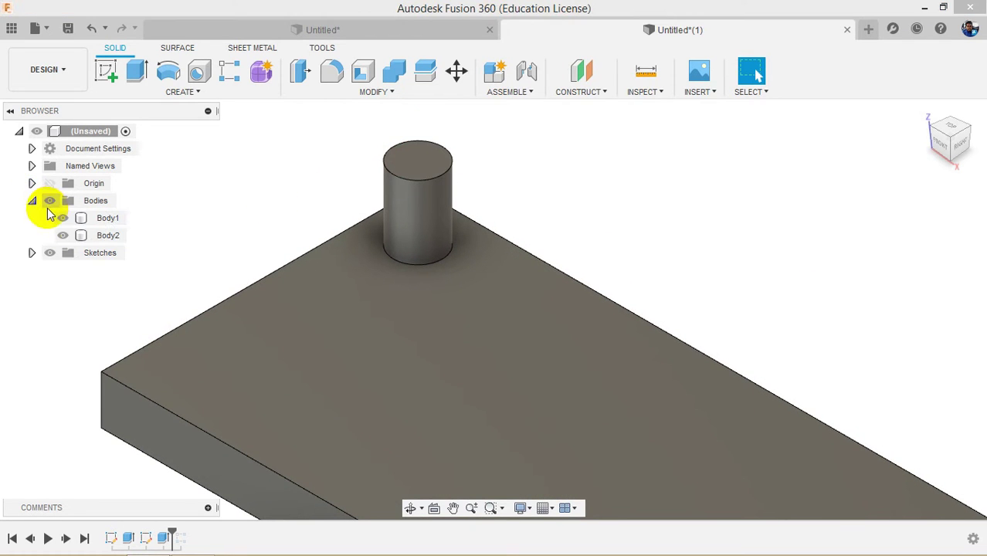
pyautogui.click(102, 219)
pyautogui.click(108, 236)
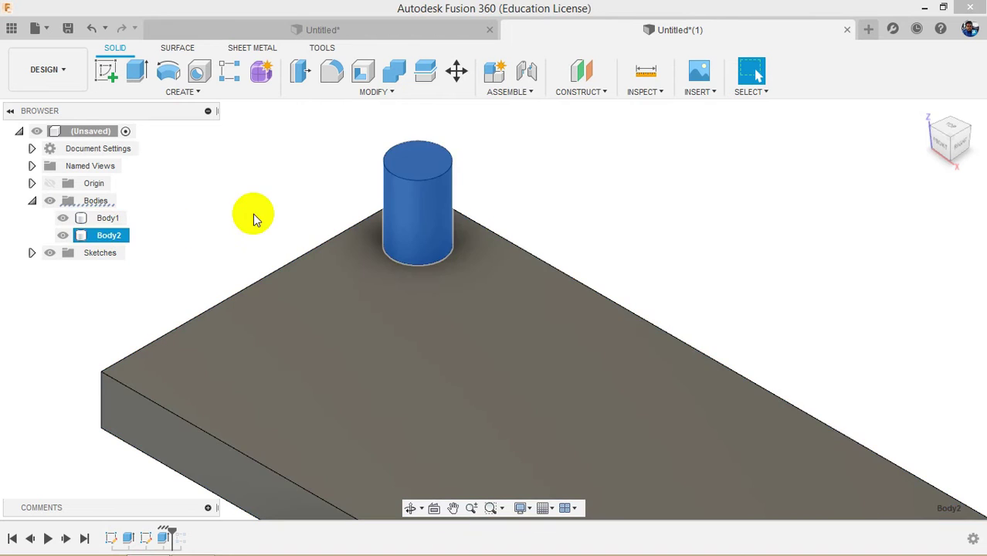
pyautogui.click(253, 214)
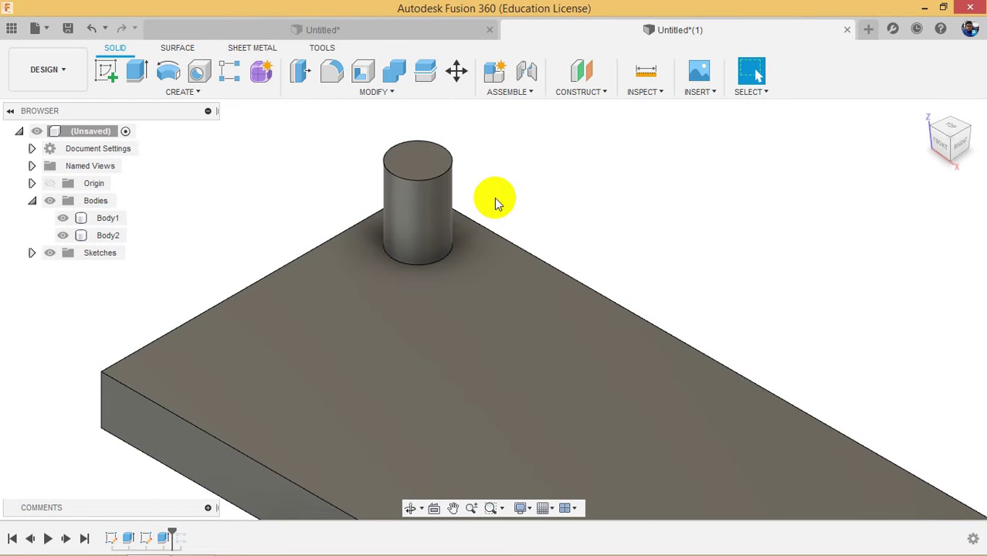
pyautogui.click(414, 211)
pyautogui.click(445, 304)
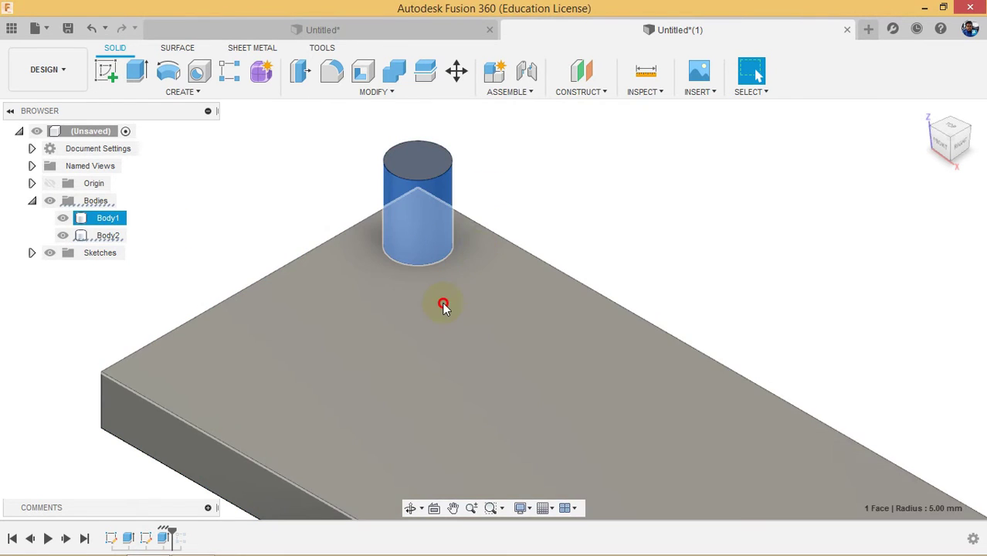
pyautogui.click(538, 211)
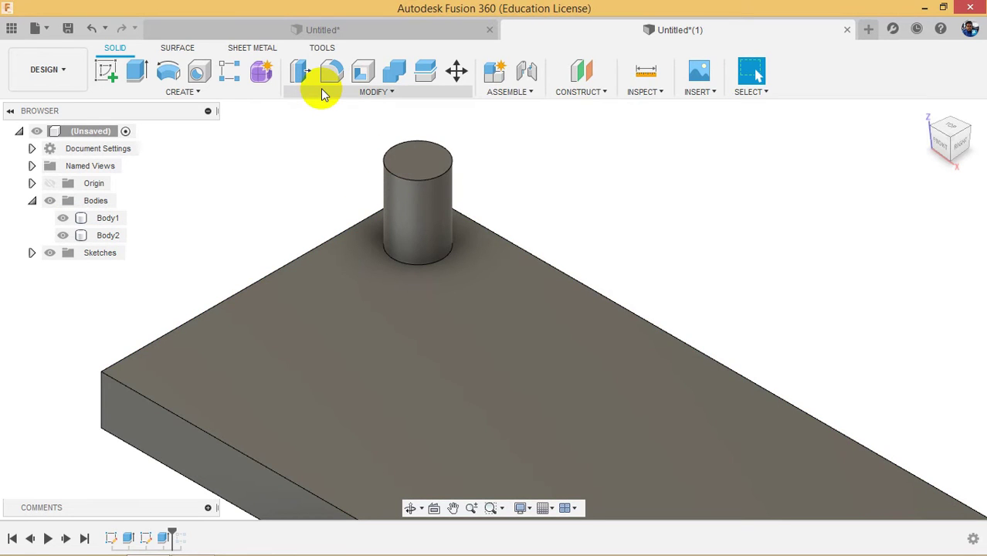
# - Start a rectangular pattern of type Bodies with the corner cylinder as its object
pyautogui.click(260, 89)
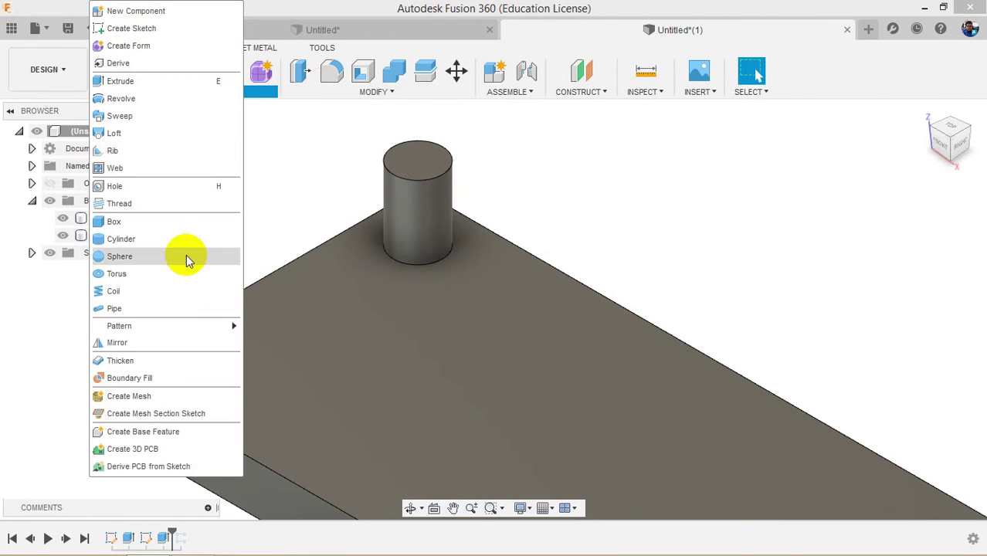
pyautogui.moveTo(221, 326)
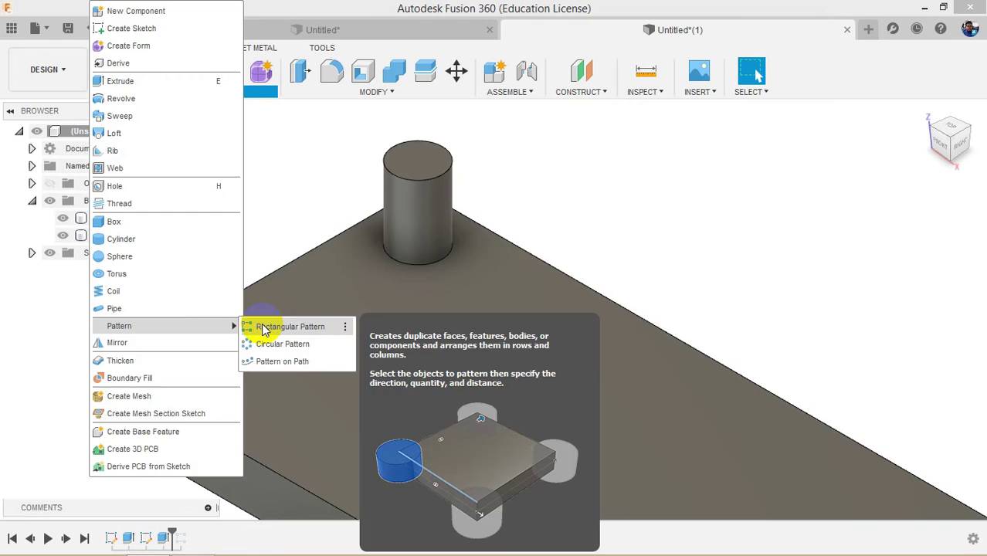
pyautogui.click(255, 328)
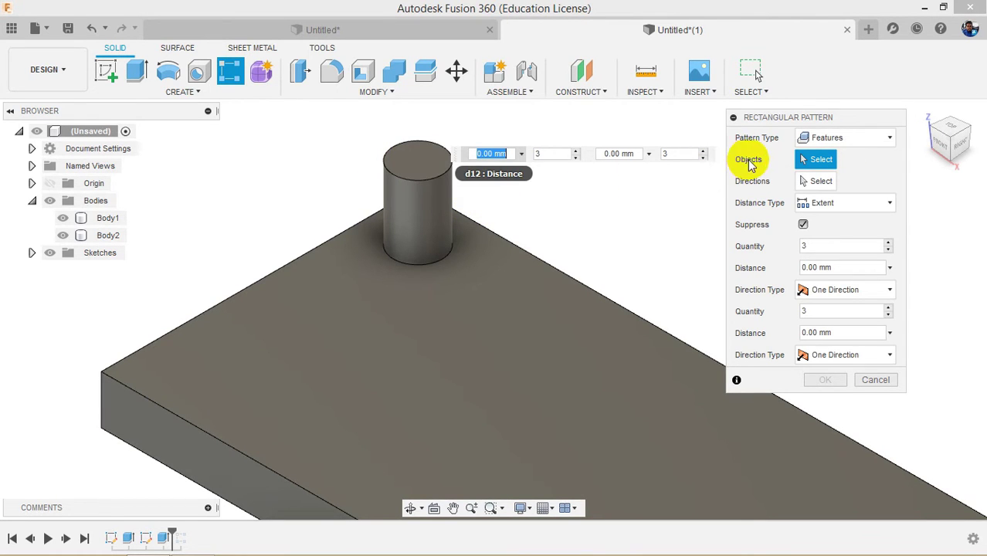
pyautogui.click(807, 138)
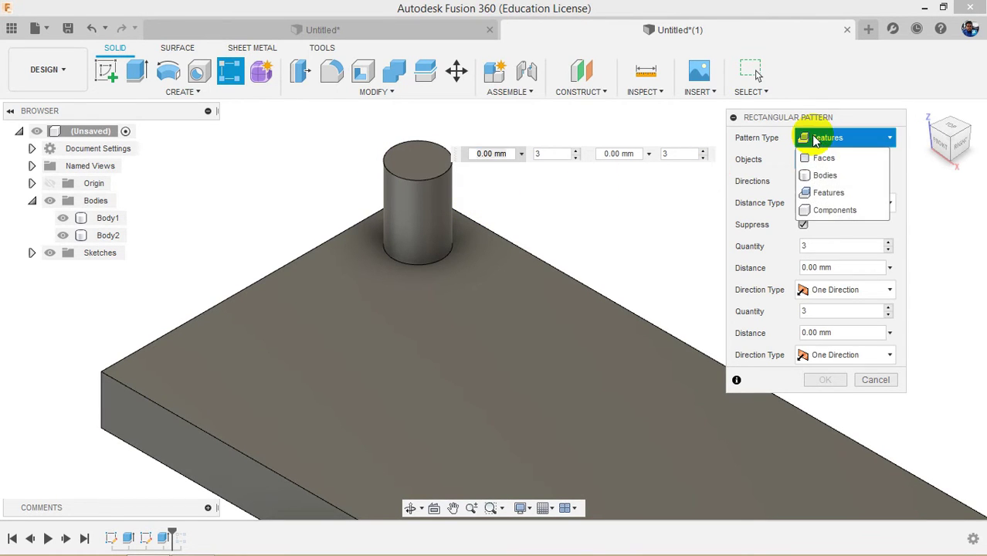
pyautogui.click(811, 176)
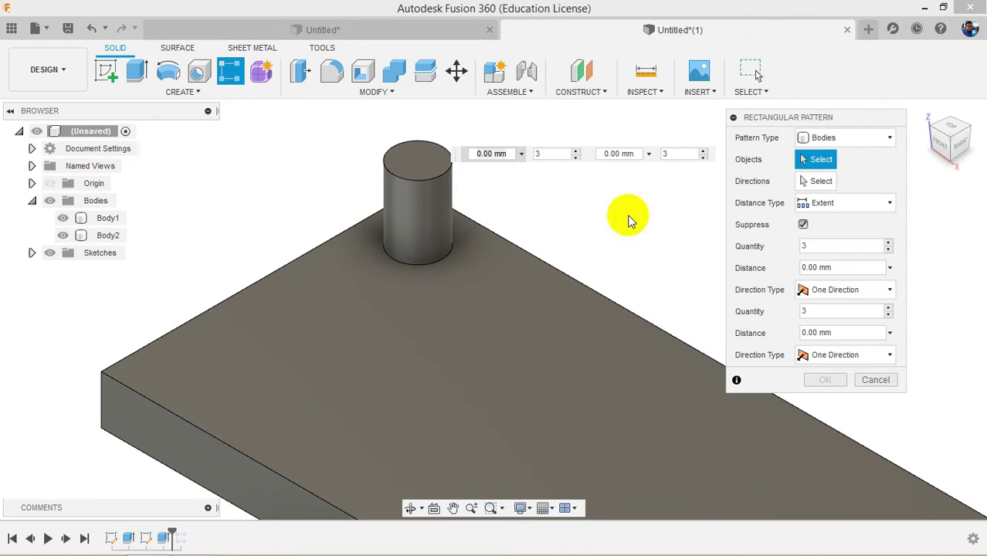
pyautogui.click(440, 210)
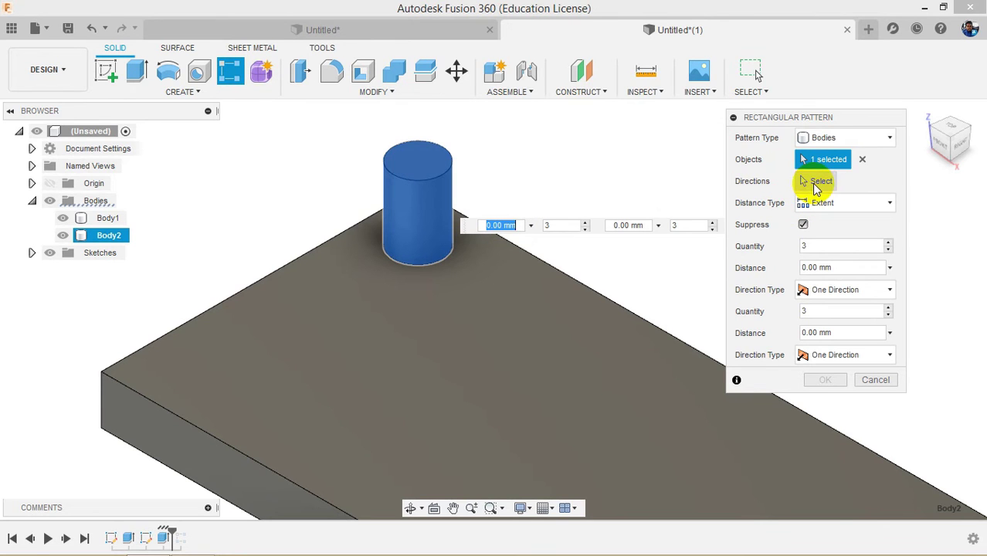
# - Pattern the cylinder 3 by 3, about 81 mm along the plate's long edge and 45 mm across, and apply it
pyautogui.click(817, 185)
pyautogui.click(631, 311)
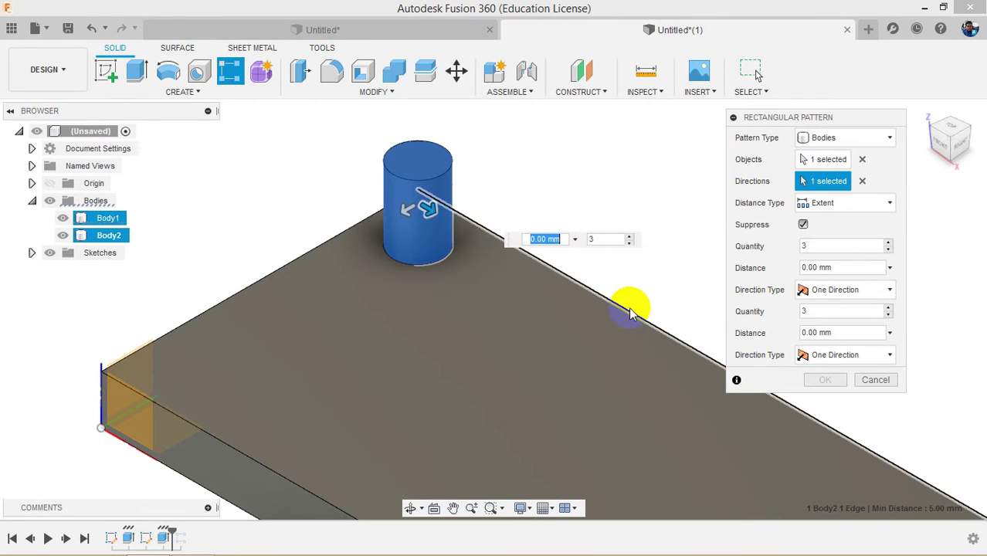
pyautogui.moveTo(429, 208); pyautogui.dragTo(818, 456)
pyautogui.moveTo(408, 210); pyautogui.dragTo(176, 313)
pyautogui.press('Tab')
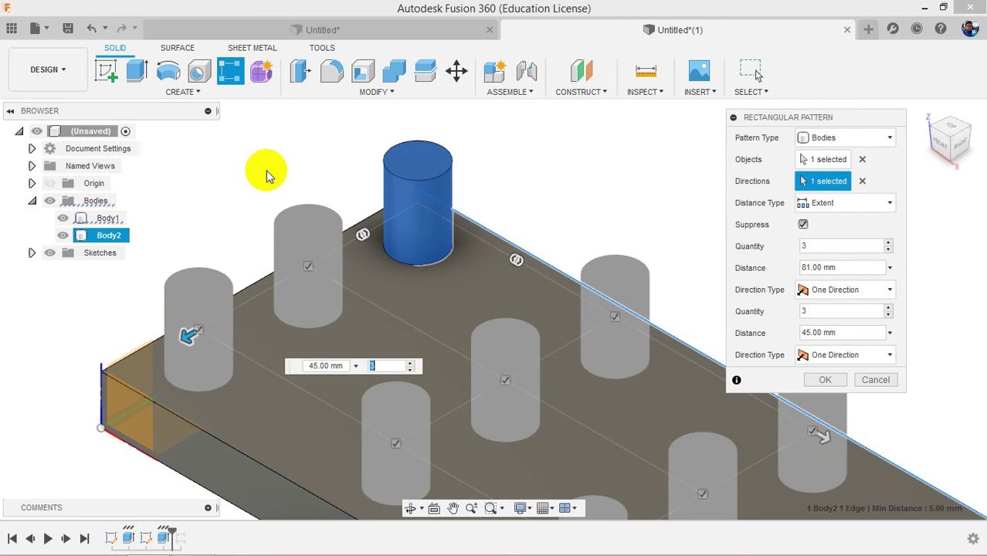
pyautogui.scroll(-3, 266, 176)
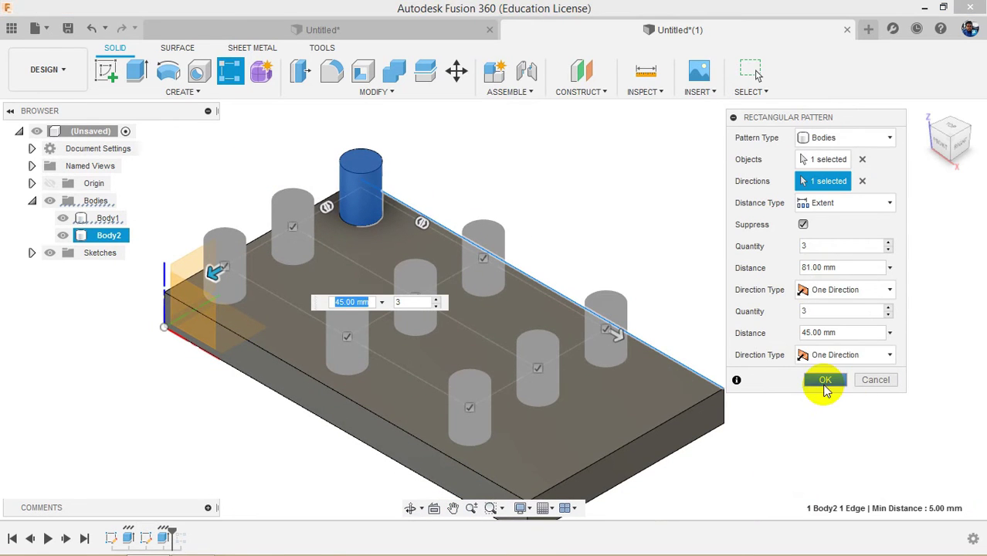
pyautogui.click(825, 382)
# - Examine the patterned cylinders and the plate individually against the list of bodies
pyautogui.click(557, 284)
pyautogui.click(491, 282)
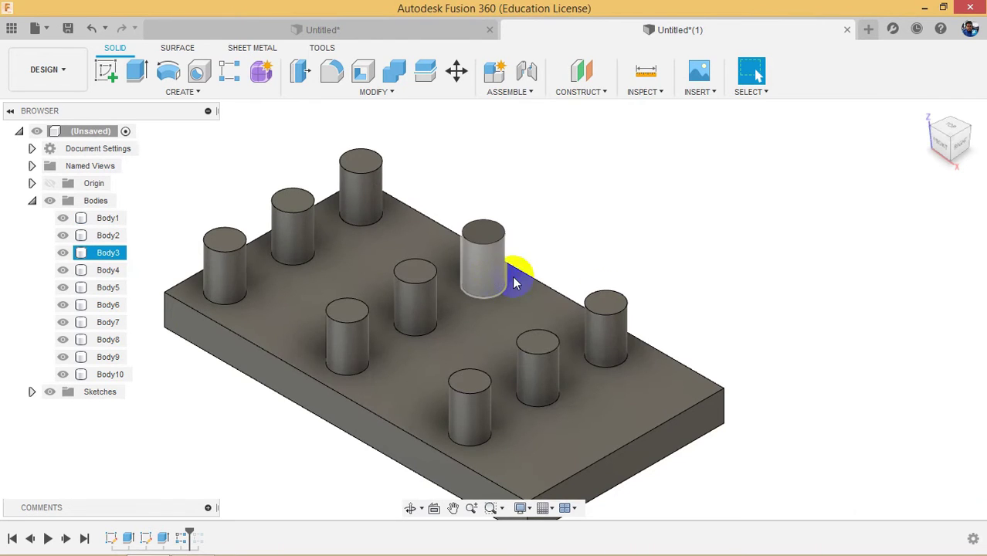
pyautogui.click(623, 339)
pyautogui.click(536, 372)
pyautogui.click(470, 390)
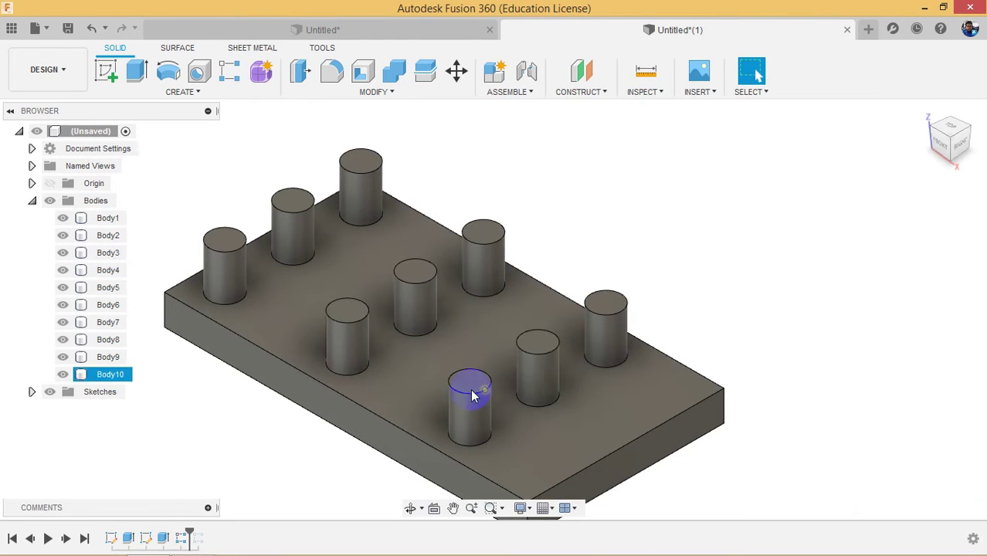
pyautogui.click(379, 340)
pyautogui.click(355, 348)
pyautogui.click(142, 322)
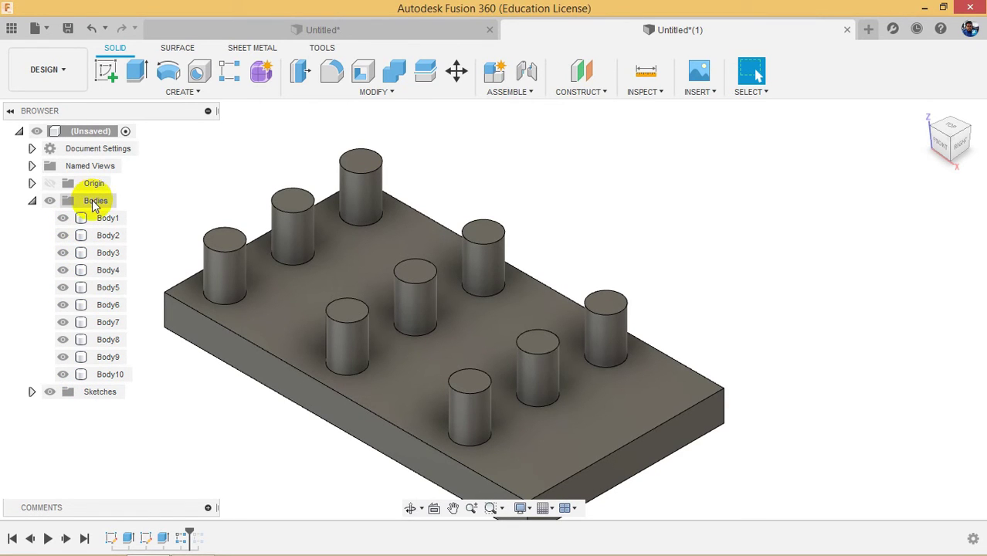
pyautogui.click(105, 357)
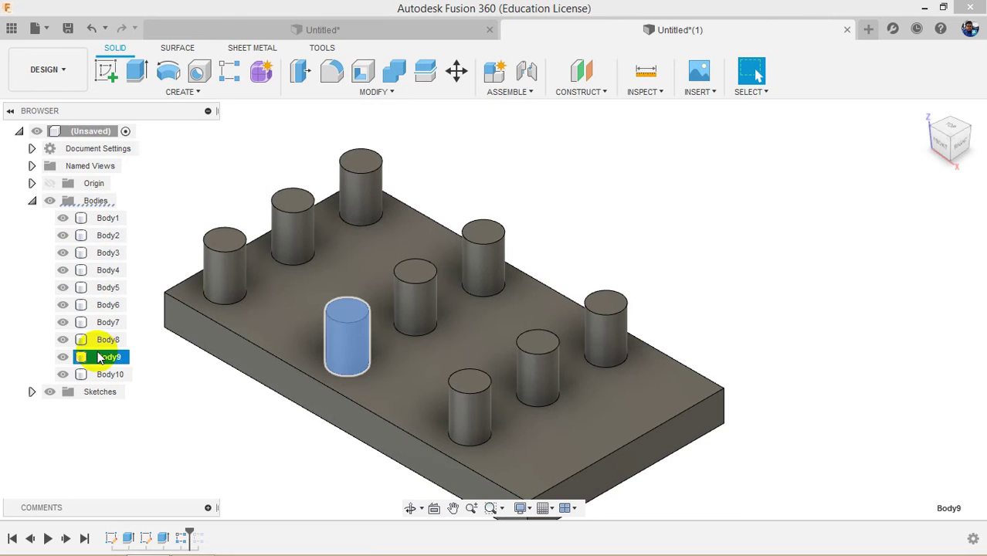
pyautogui.click(261, 406)
pyautogui.click(316, 237)
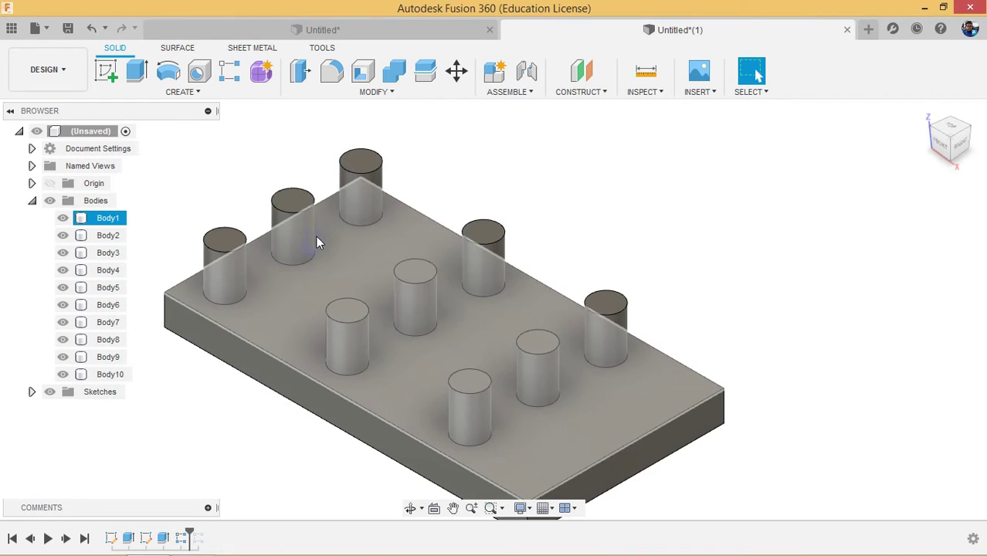
pyautogui.click(474, 158)
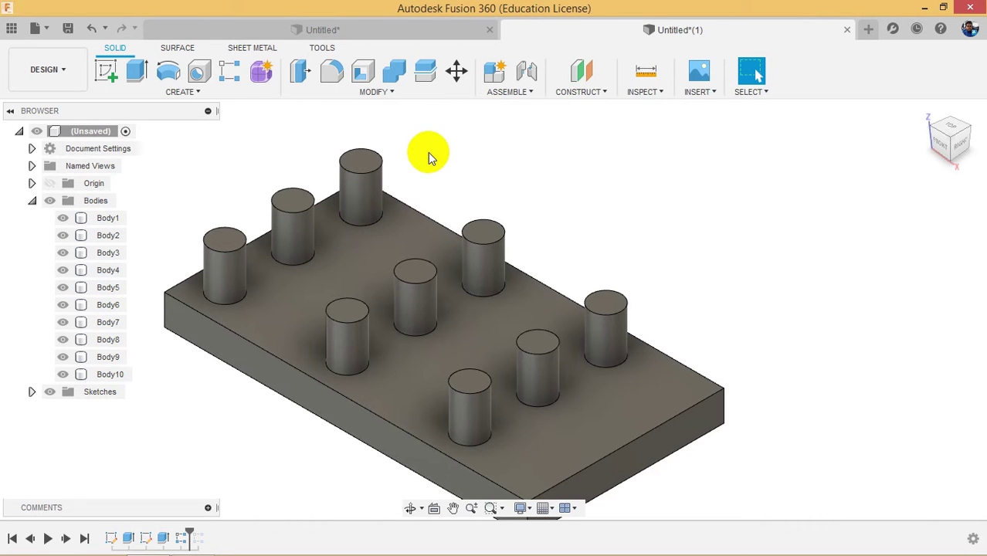
# - Start a Combine with the plate as the target body and all nine cylinders as the tool bodies
pyautogui.click(396, 74)
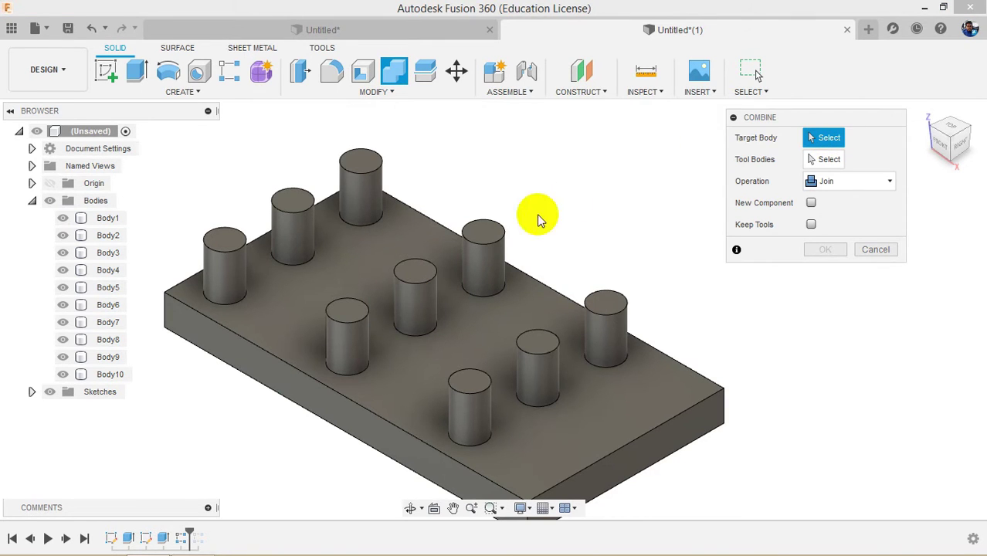
pyautogui.click(410, 251)
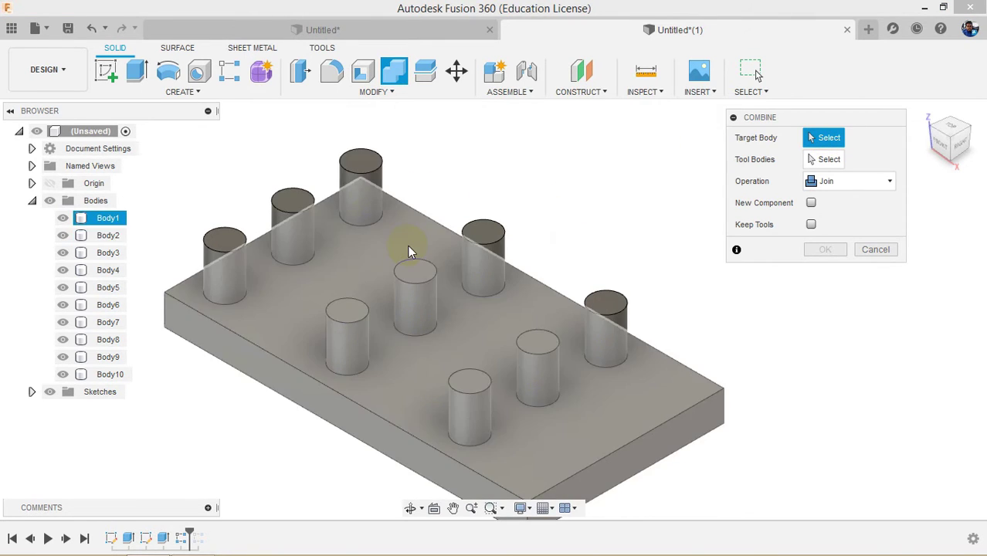
pyautogui.click(520, 432)
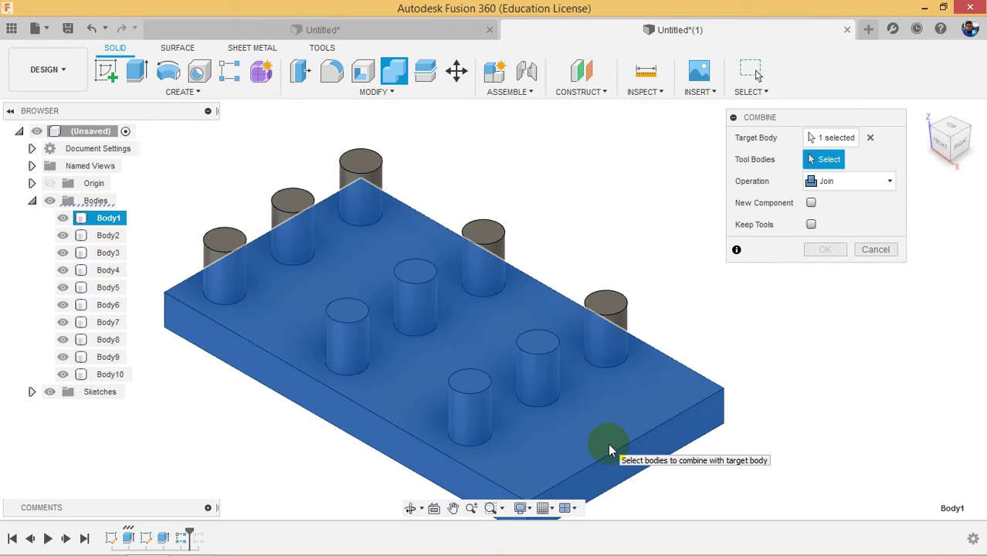
pyautogui.click(611, 332)
pyautogui.click(538, 365)
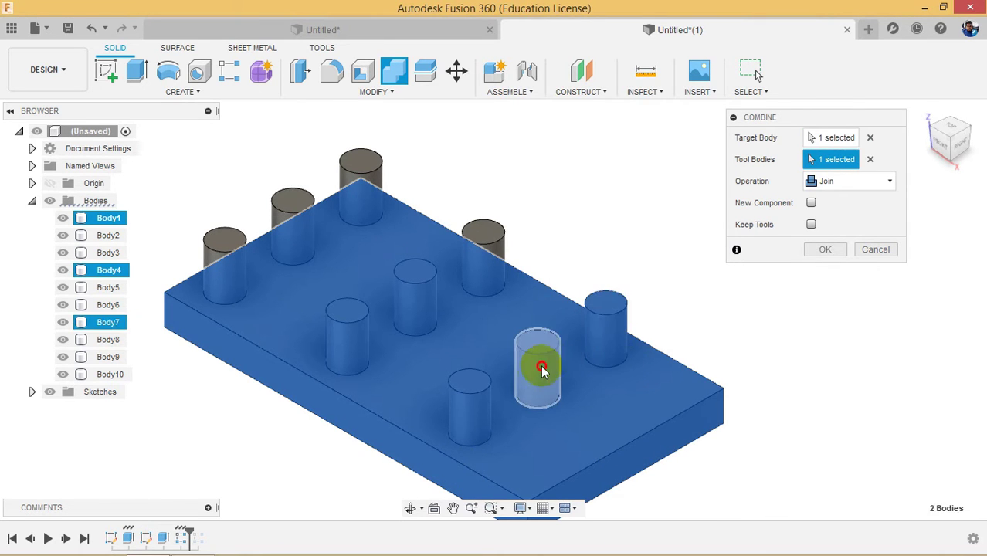
pyautogui.click(469, 411)
pyautogui.click(506, 280)
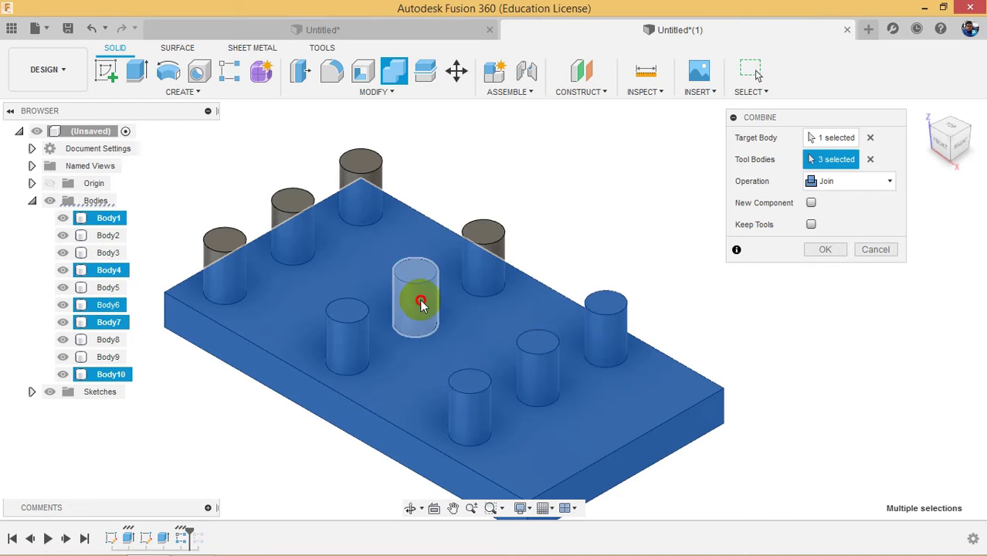
pyautogui.click(335, 349)
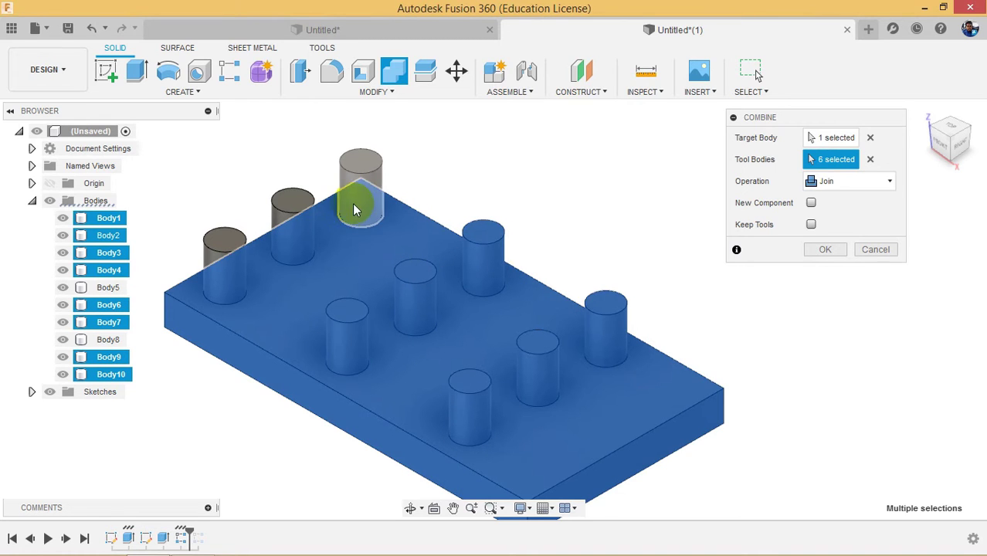
pyautogui.click(279, 216)
pyautogui.click(220, 246)
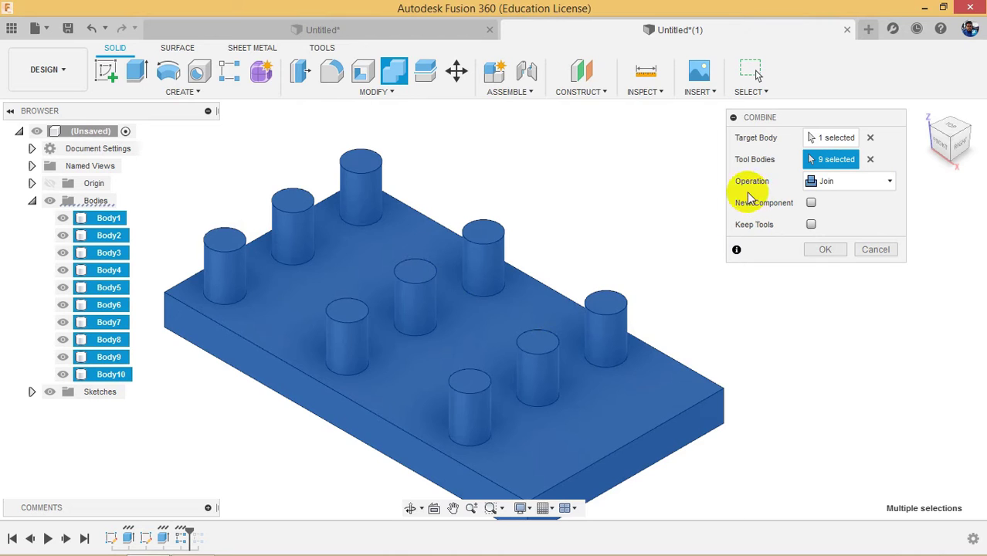
# - Set the combine operation to Join and apply it to merge the cylinders with the plate
pyautogui.click(820, 184)
pyautogui.click(821, 194)
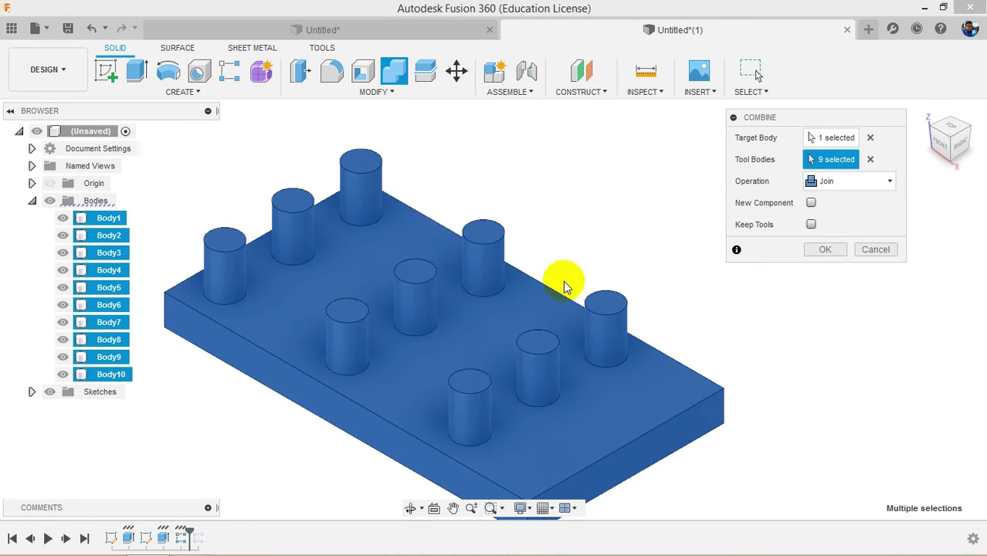
pyautogui.click(824, 250)
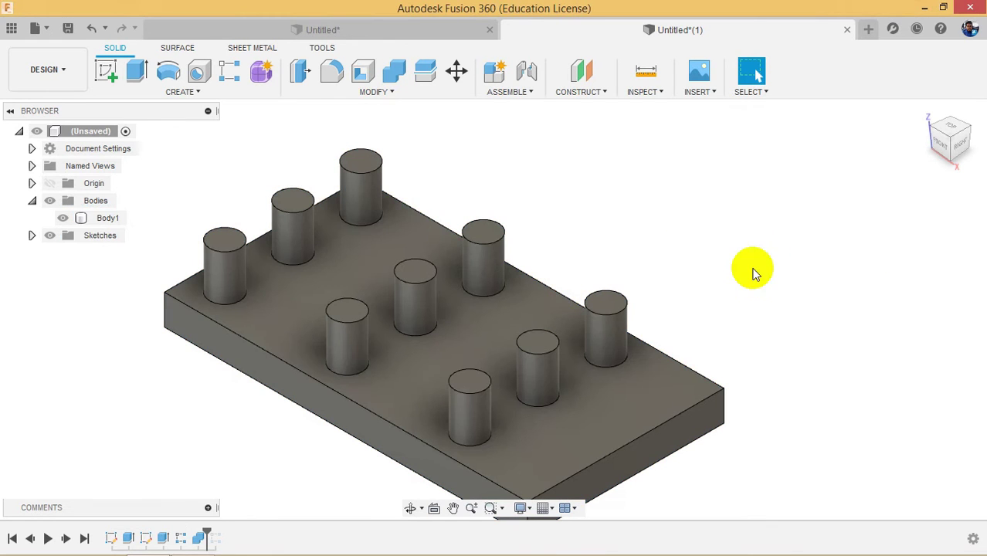
# - Examine the joined plate and cylinders against the remaining entry in the list of bodies
pyautogui.click(101, 218)
pyautogui.click(204, 188)
pyautogui.click(102, 219)
pyautogui.click(210, 203)
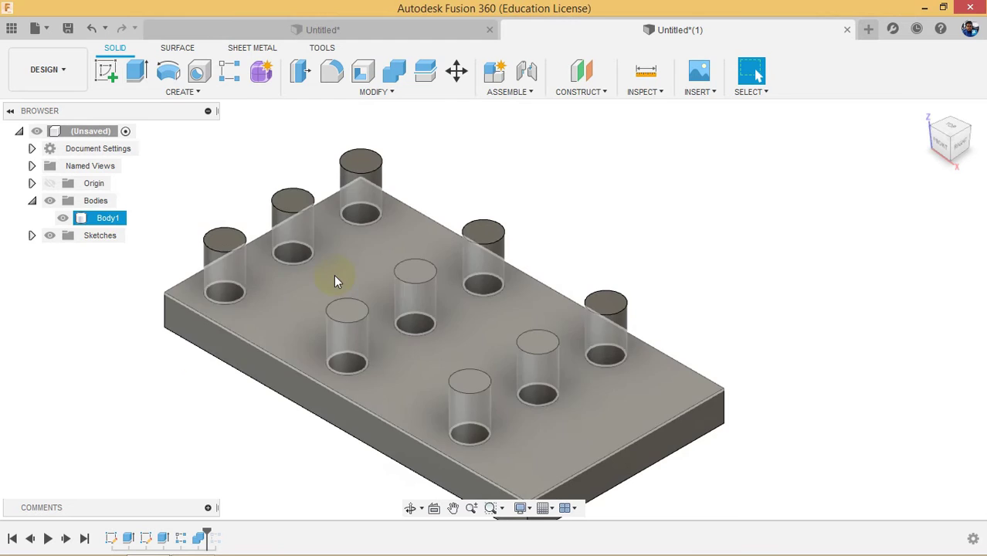
pyautogui.click(108, 218)
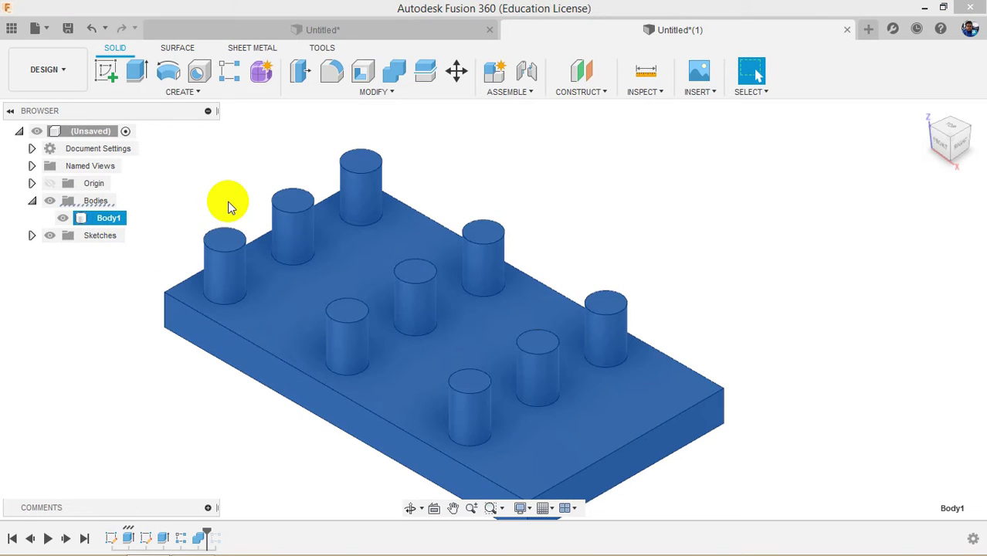
pyautogui.click(224, 205)
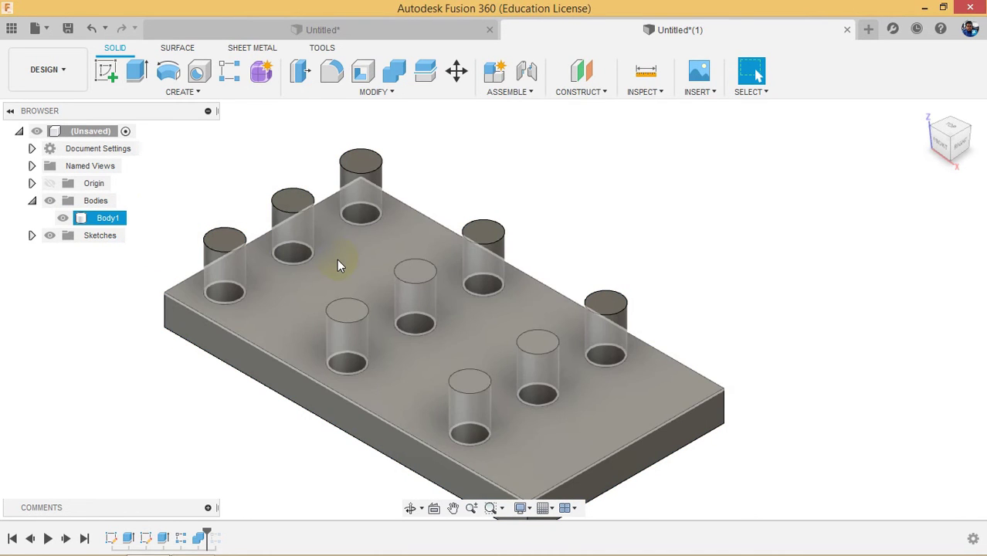
# - Sketch a circle of about 239 mm² area on the plate's upper face between four neighbouring cylinders and finish the sketch
pyautogui.rightClick(337, 259)
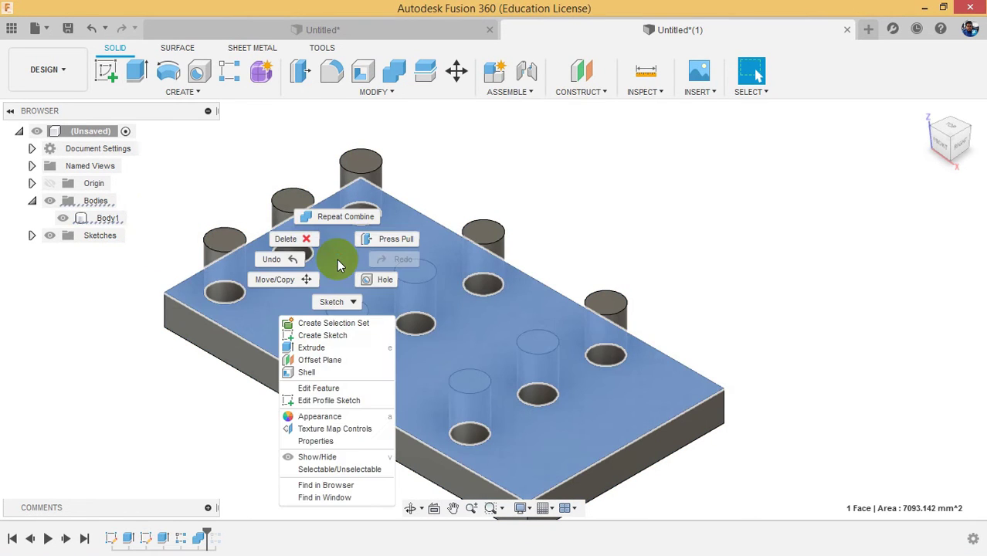
pyautogui.click(323, 335)
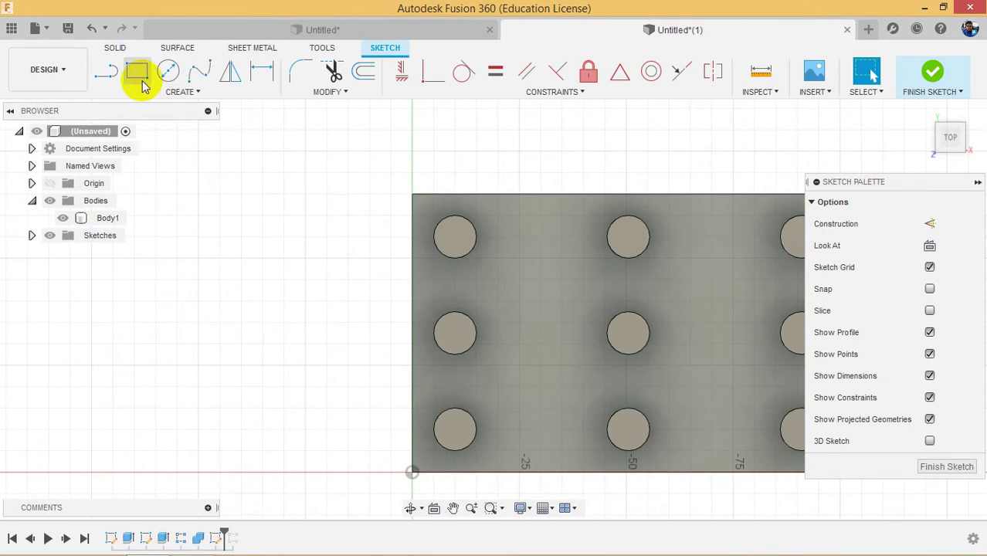
pyautogui.click(169, 72)
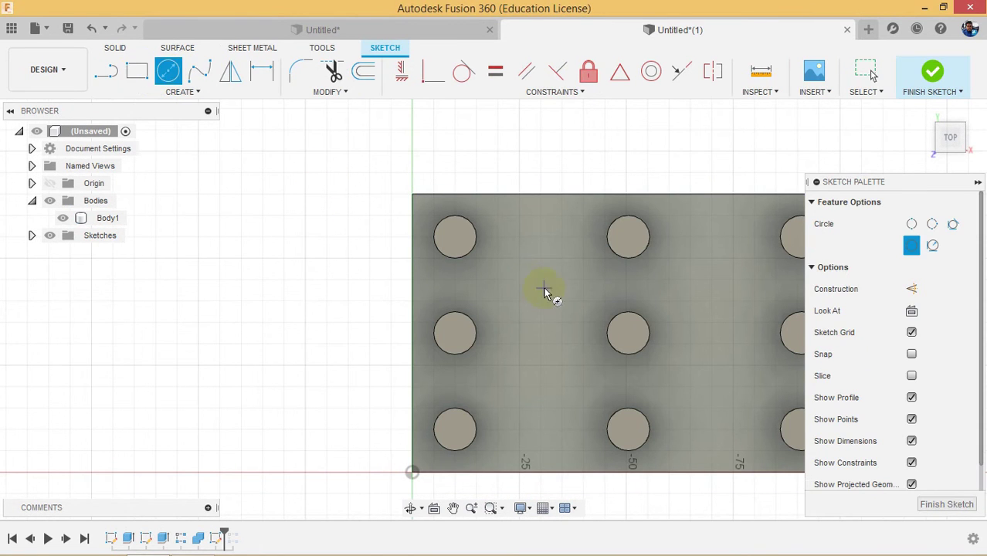
pyautogui.click(547, 288)
pyautogui.click(546, 323)
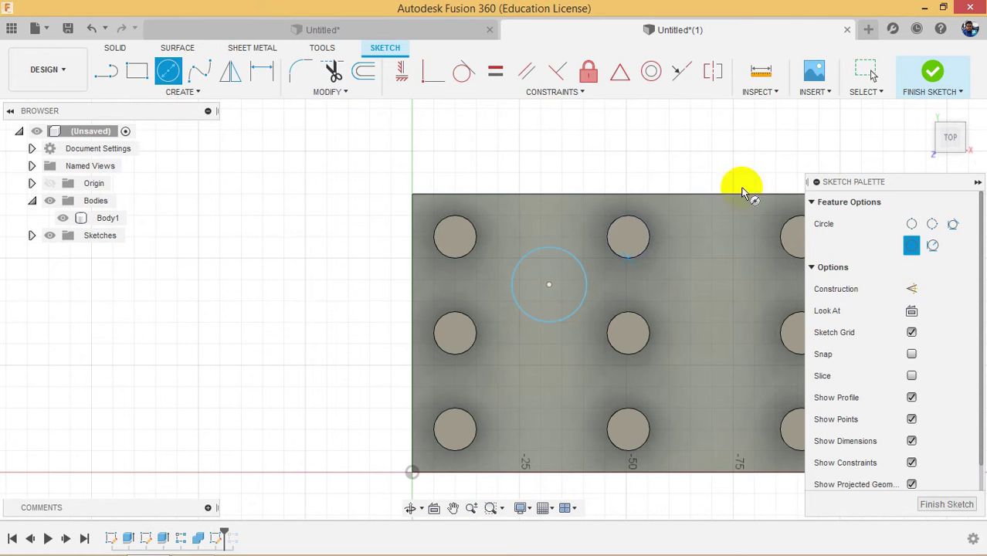
pyautogui.click(929, 75)
# - Extrude the circle 9 mm down into the plate as a new body
pyautogui.click(118, 73)
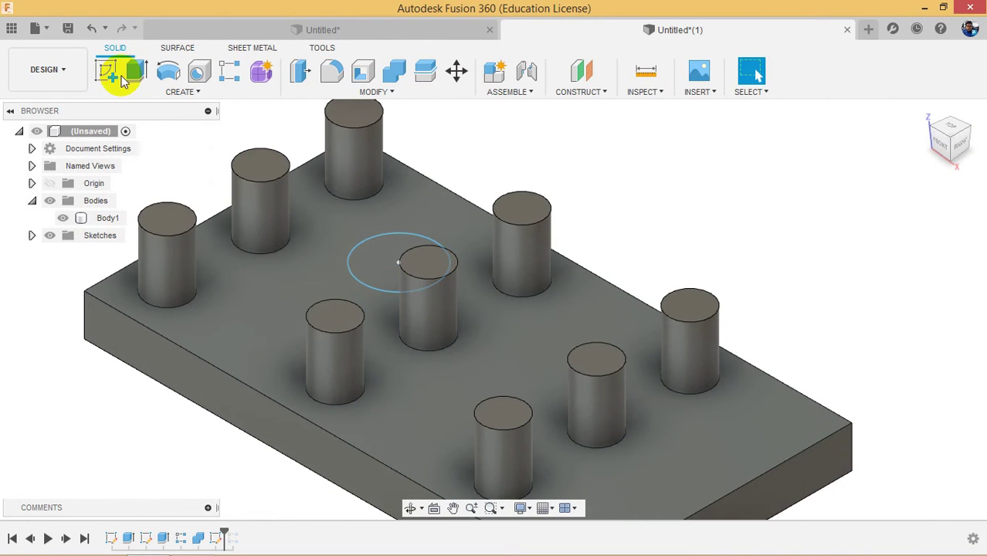
pyautogui.click(135, 72)
pyautogui.click(392, 262)
pyautogui.moveTo(397, 251); pyautogui.dragTo(398, 297)
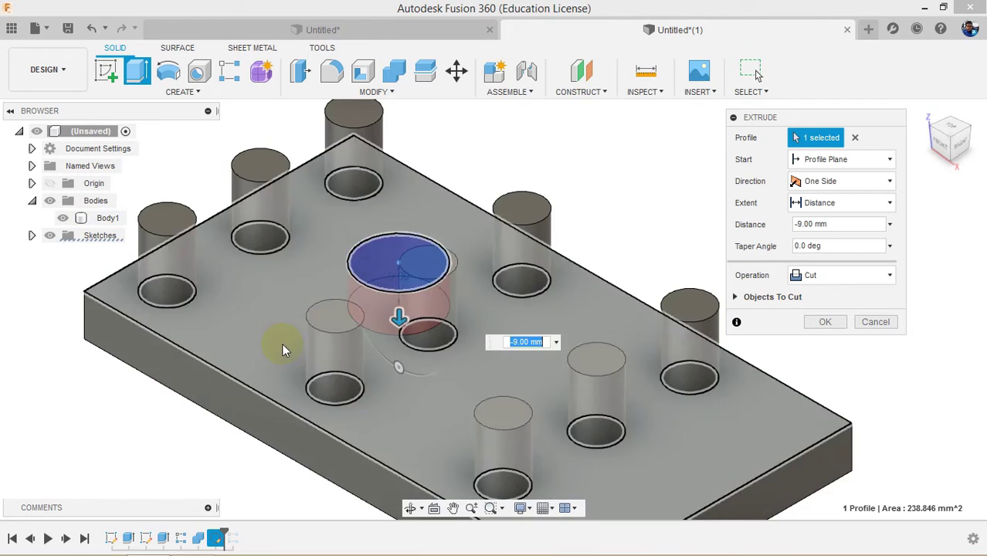
pyautogui.click(829, 276)
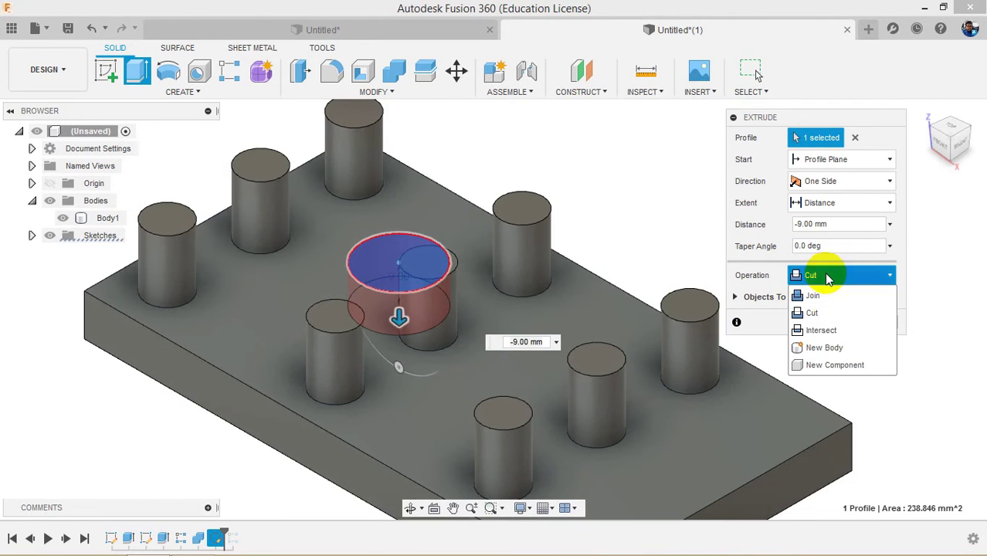
pyautogui.click(821, 345)
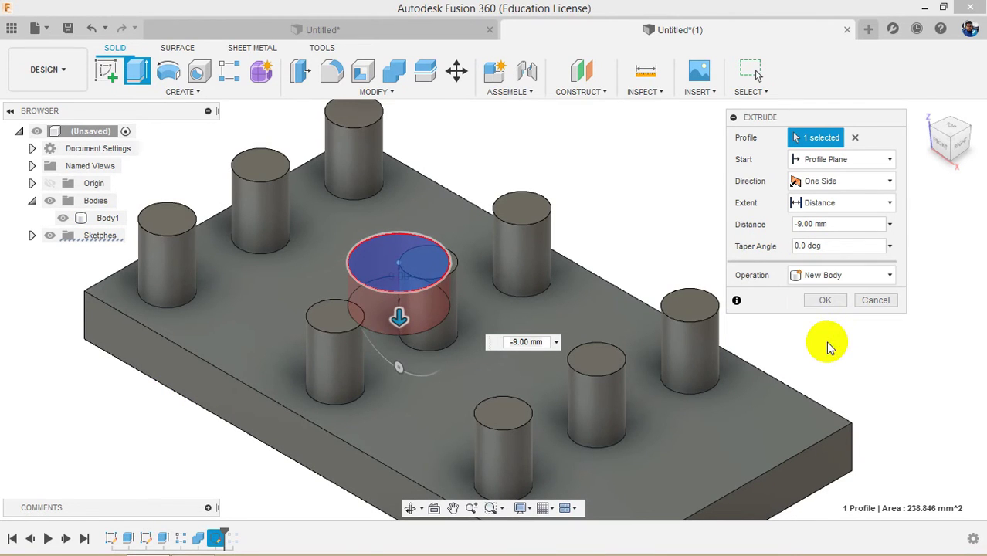
pyautogui.click(825, 300)
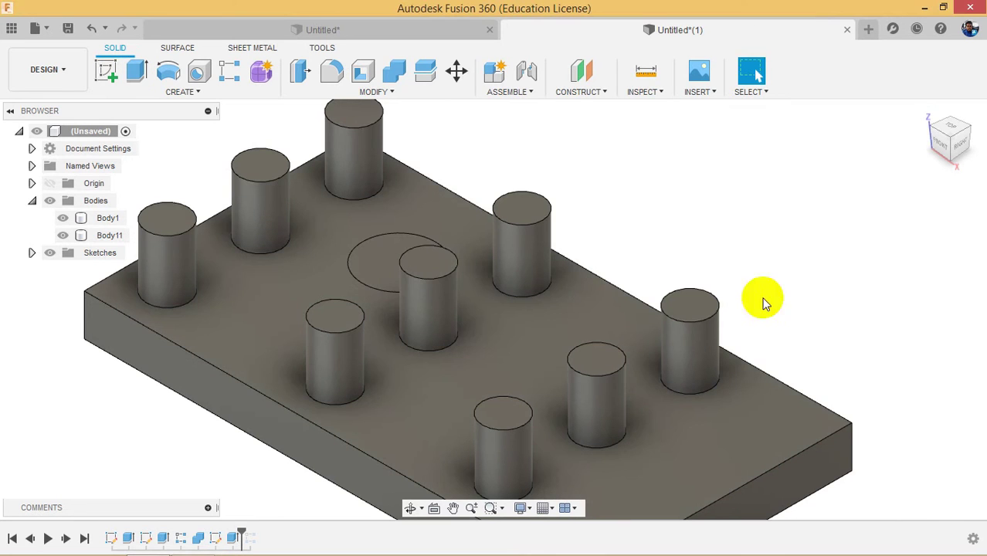
# - Examine the embedded disc and the plate as separate bodies in the model
pyautogui.click(445, 269)
pyautogui.scroll(-2, 310, 329)
pyautogui.scroll(5, 325, 291)
pyautogui.scroll(3, 440, 376)
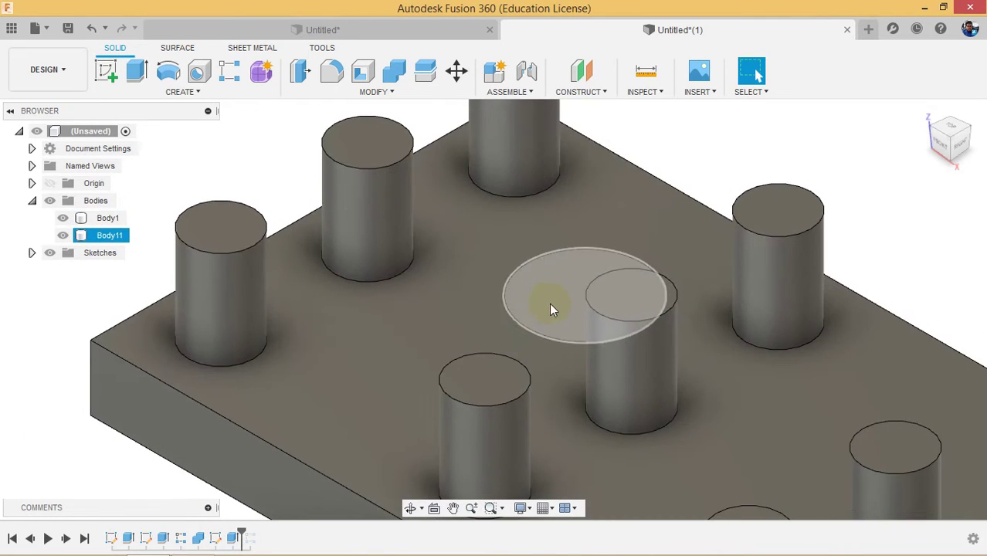
pyautogui.click(550, 306)
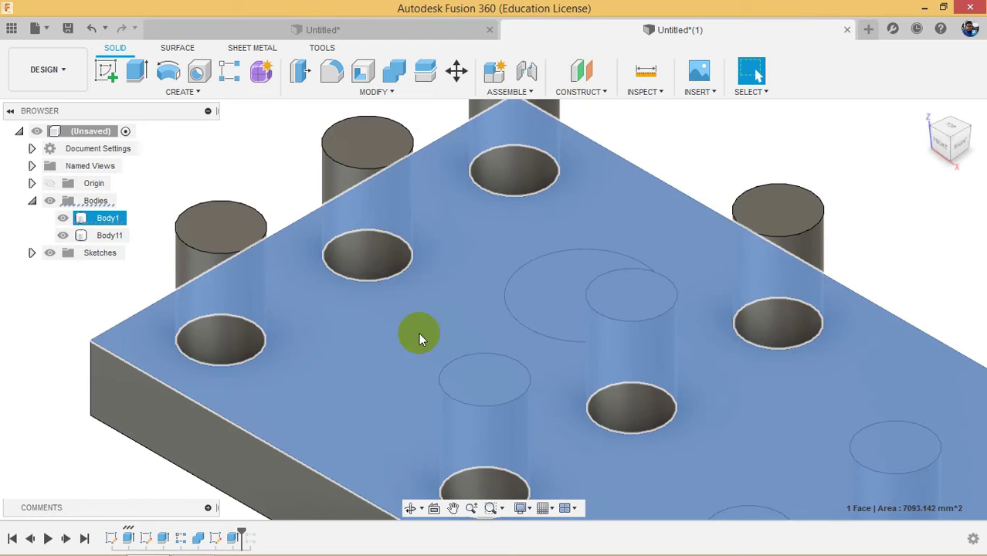
pyautogui.click(418, 333)
pyautogui.click(718, 129)
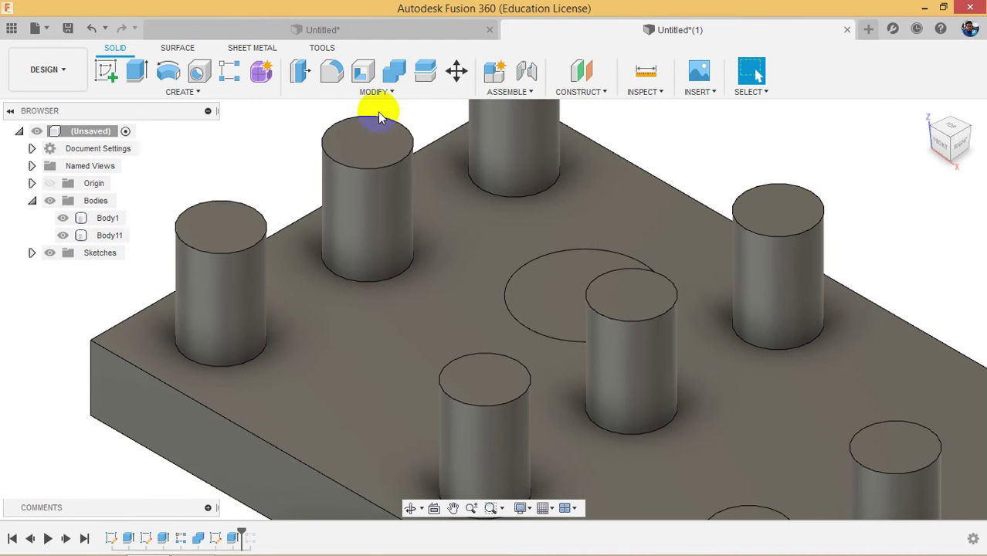
pyautogui.click(516, 276)
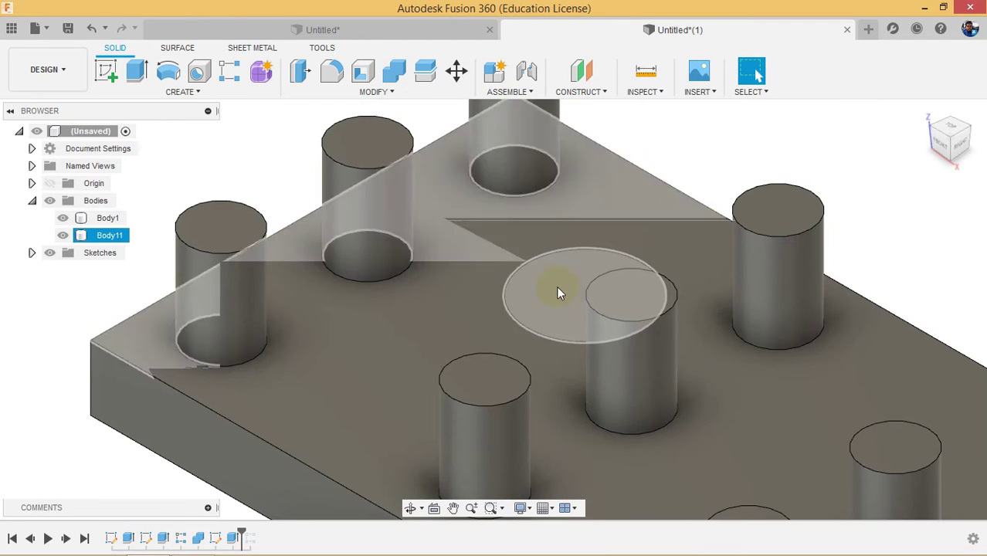
pyautogui.press('Escape')
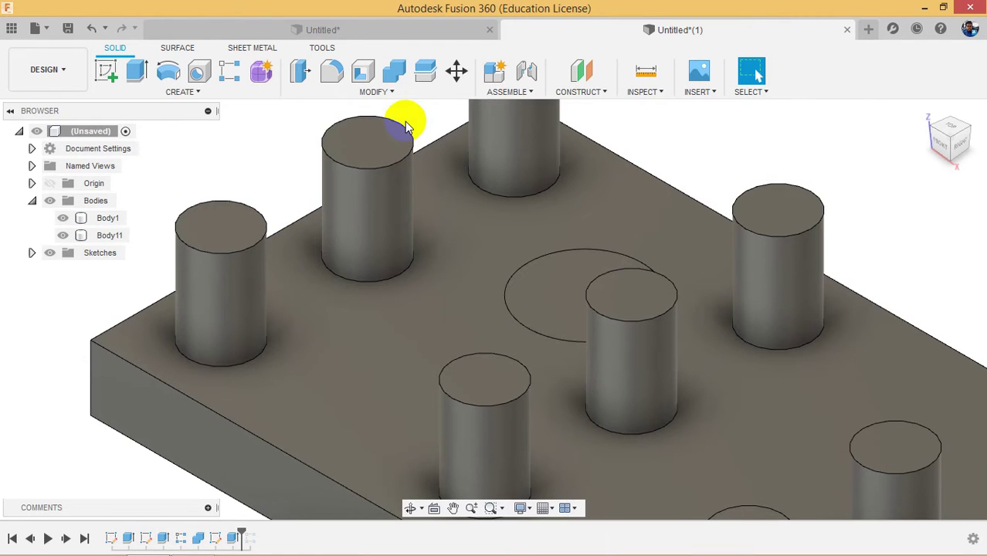
# - Combine the plate as target with the embedded disc as tool body, using the Cut operation
pyautogui.click(396, 72)
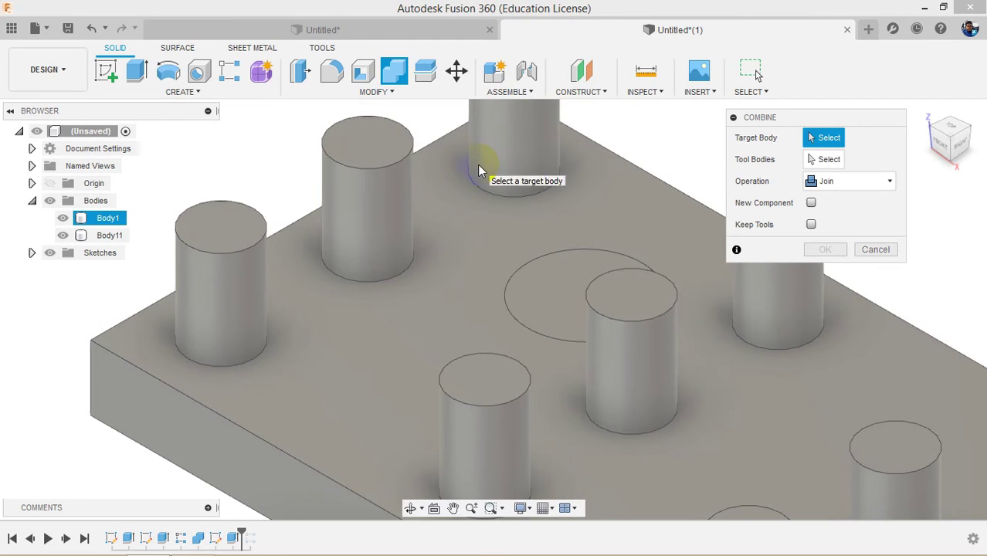
pyautogui.click(478, 169)
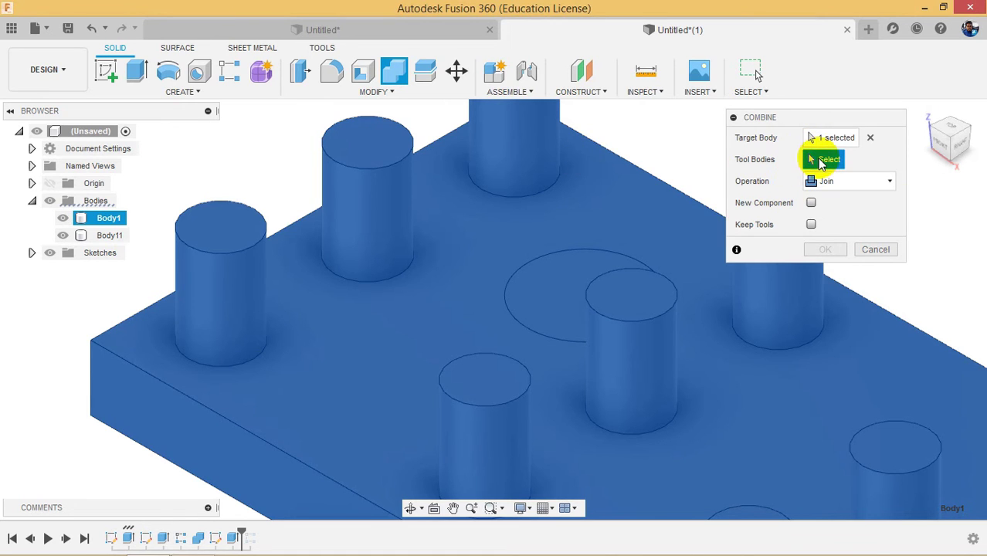
pyautogui.click(531, 299)
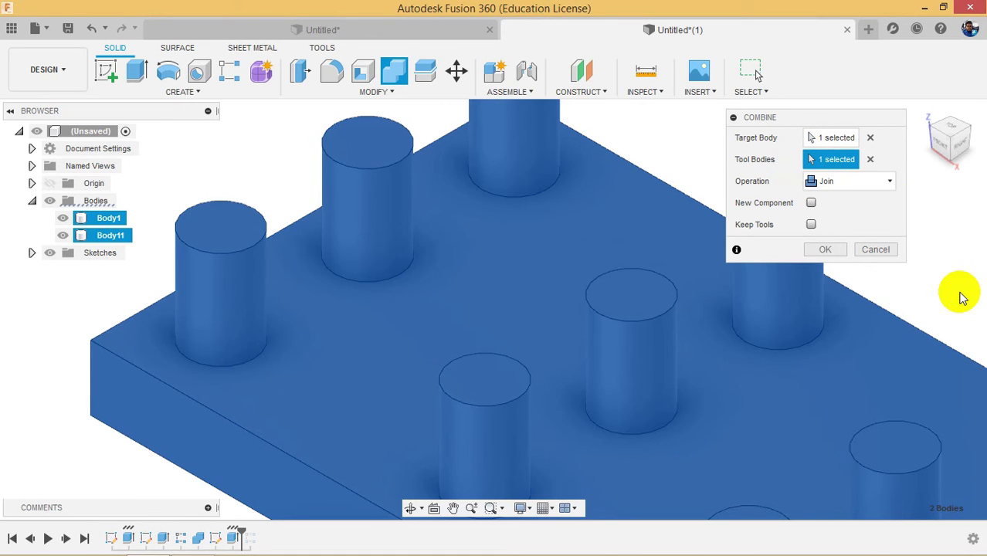
pyautogui.click(844, 181)
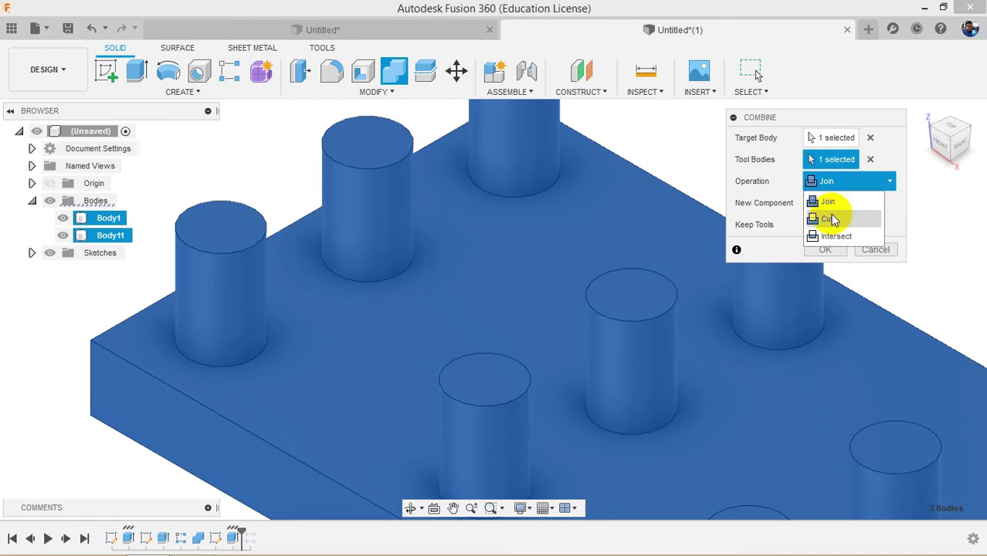
pyautogui.click(828, 220)
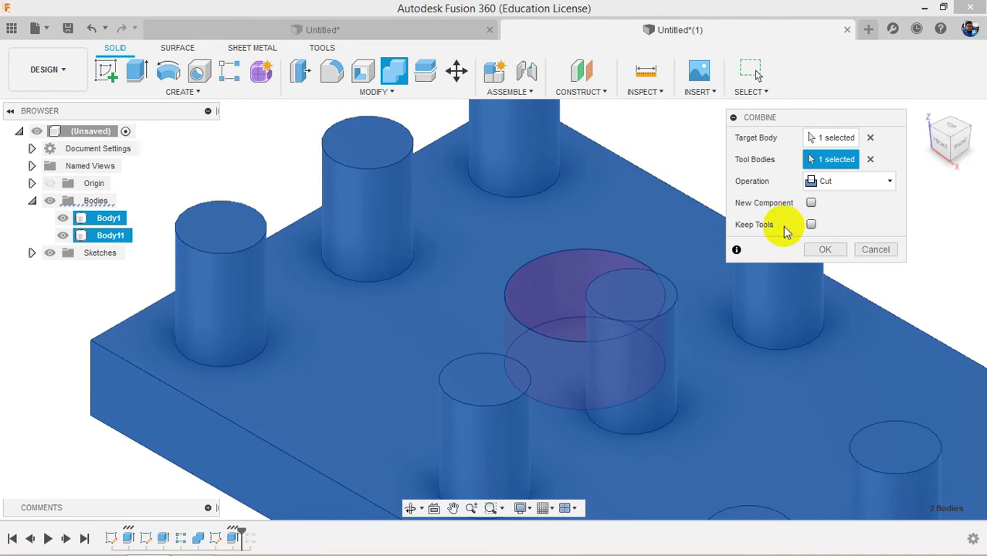
pyautogui.click(815, 252)
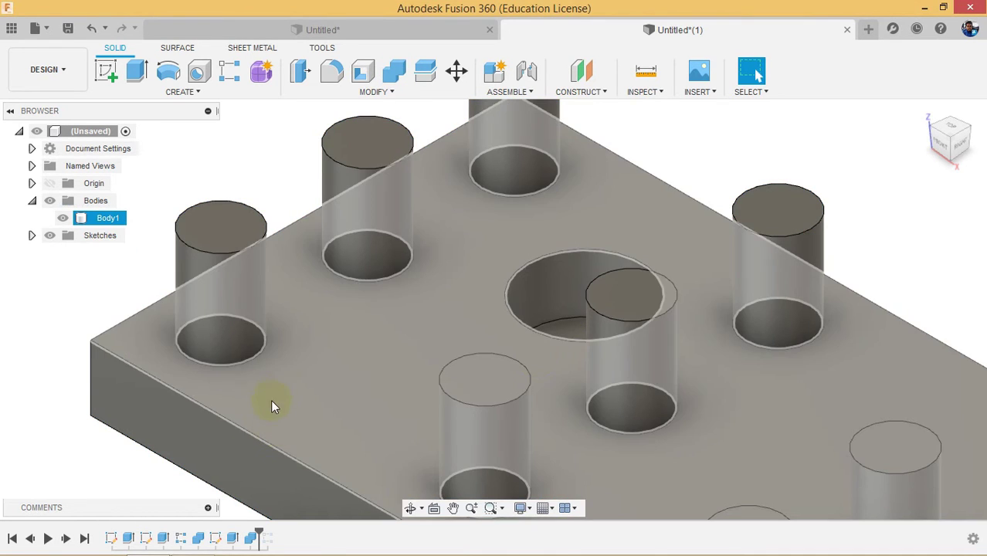
# - Edit the Combine cut feature on the plate to enable Keep Tools
pyautogui.click(815, 325)
pyautogui.moveTo(944, 147); pyautogui.dragTo(980, 166)
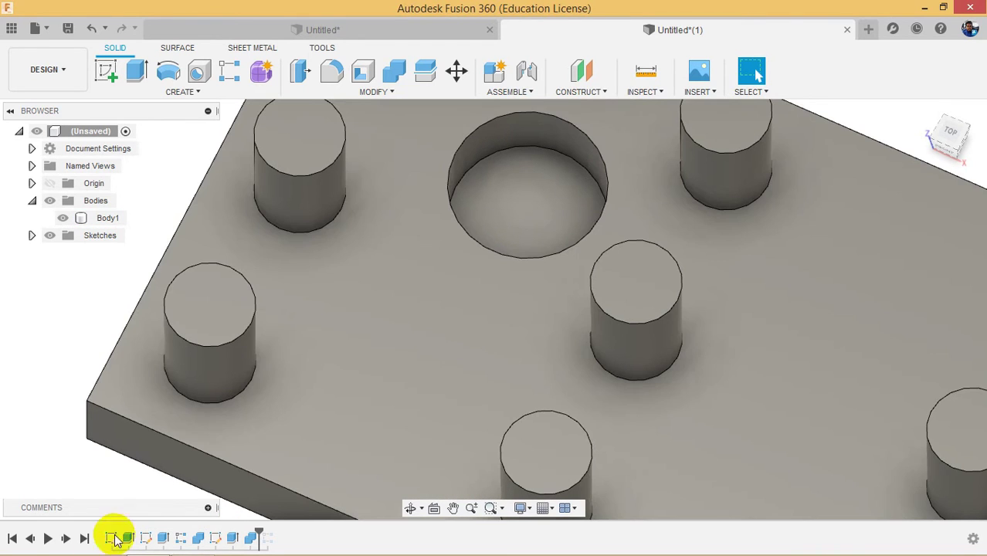
pyautogui.rightClick(249, 538)
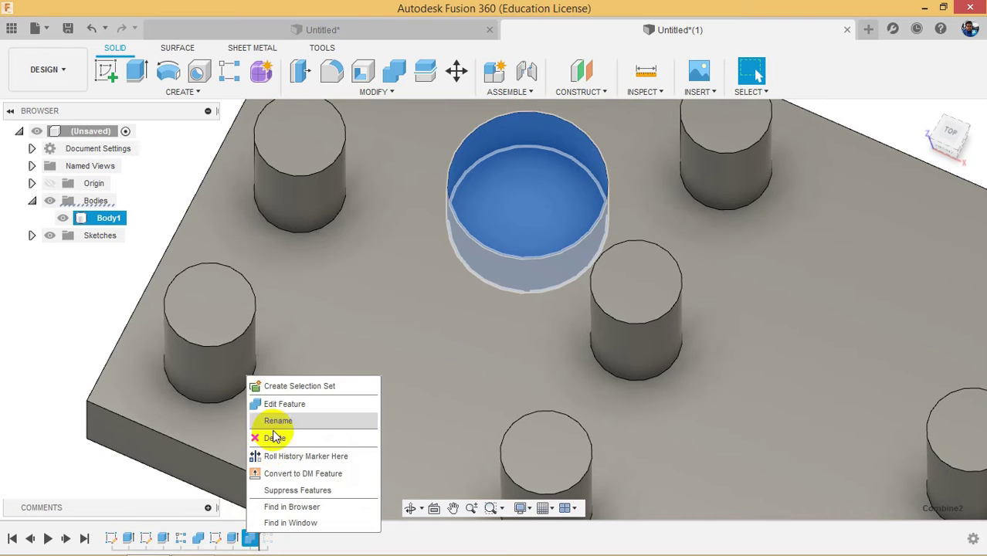
pyautogui.click(283, 404)
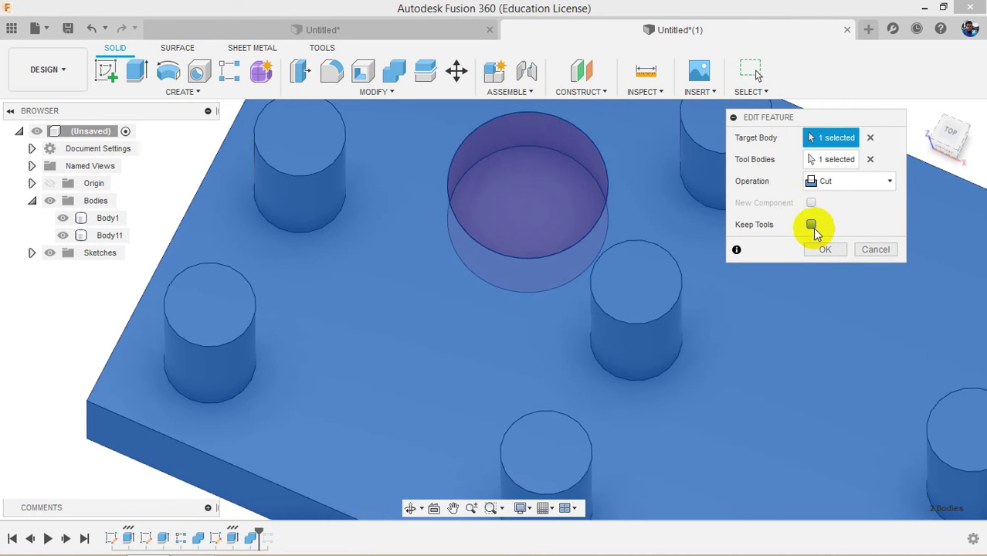
pyautogui.click(823, 250)
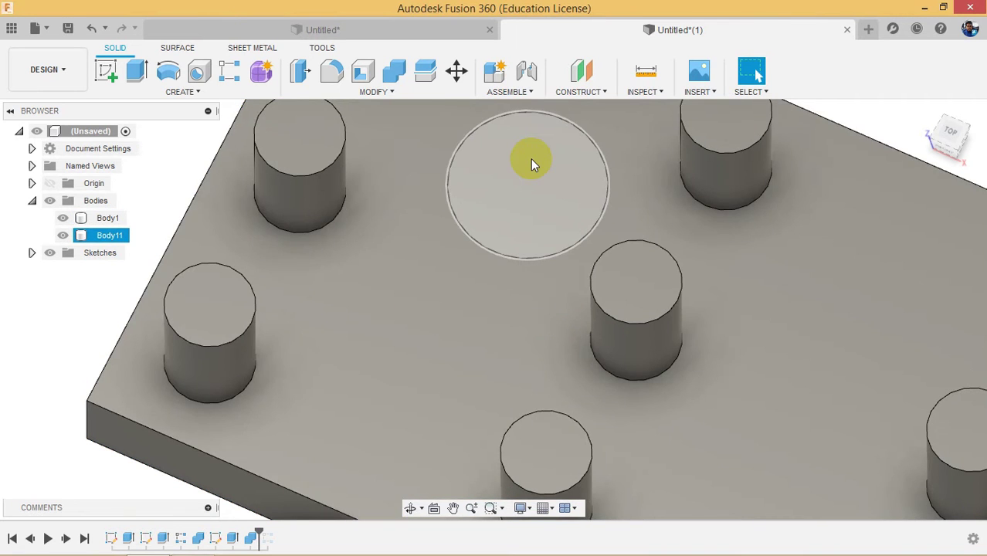
# - Hide and show the disc body to inspect the pocket beneath it in the plate
pyautogui.click(531, 159)
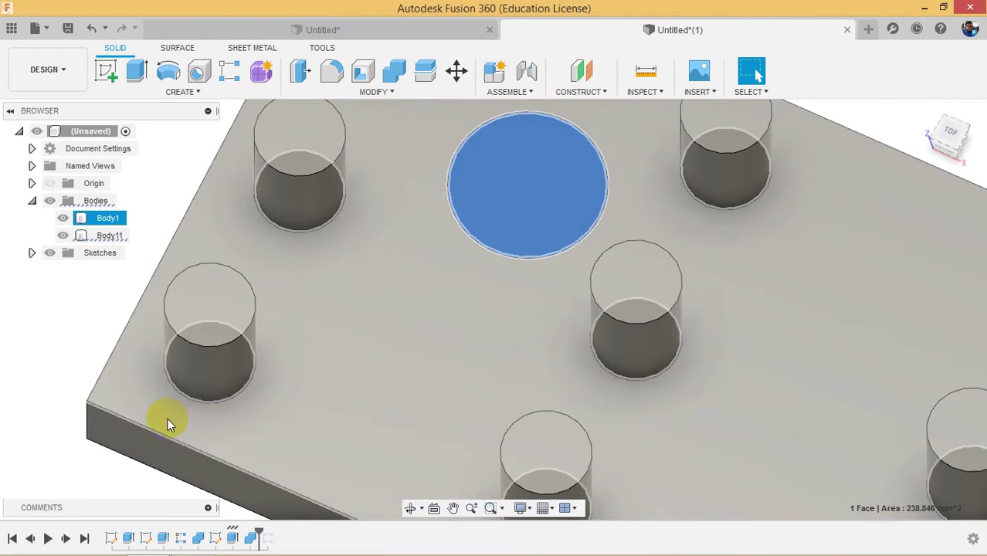
pyautogui.click(67, 401)
pyautogui.click(63, 236)
pyautogui.click(514, 192)
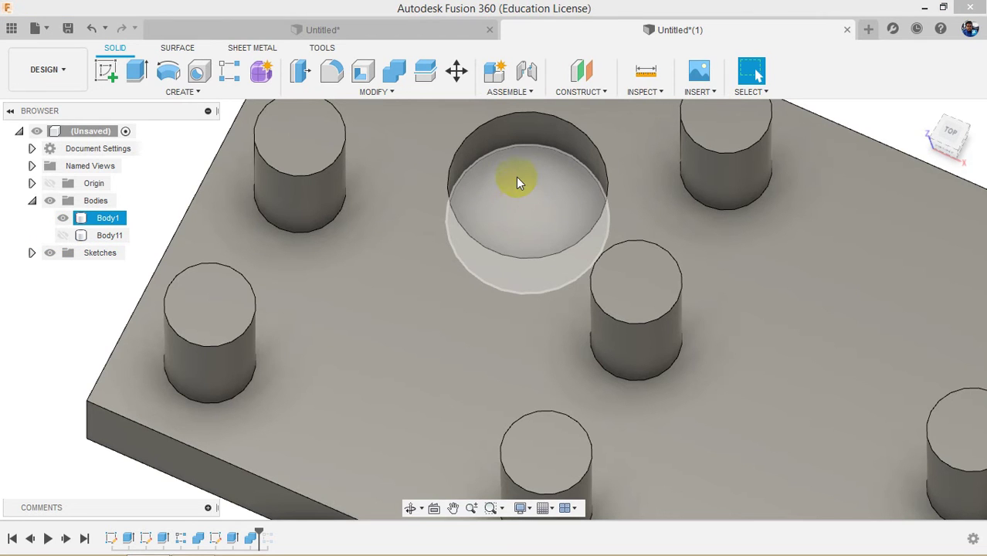
pyautogui.click(64, 236)
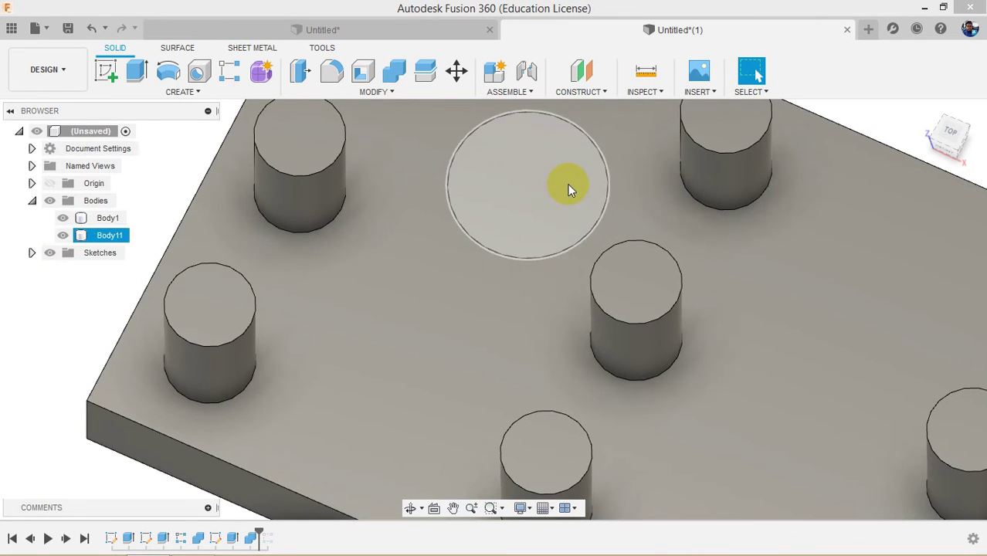
pyautogui.click(542, 286)
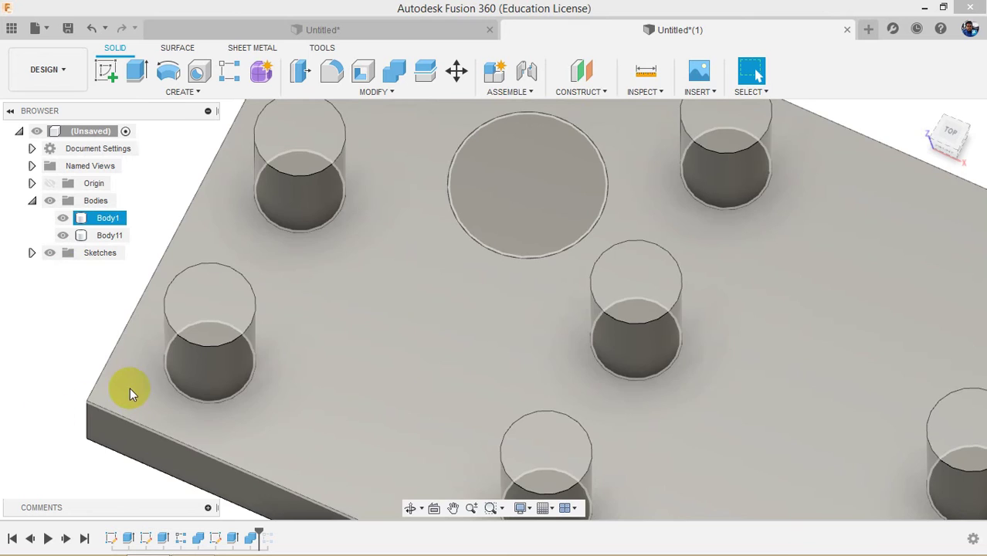
pyautogui.click(160, 487)
pyautogui.scroll(-1, 160, 487)
pyautogui.scroll(-3, 215, 460)
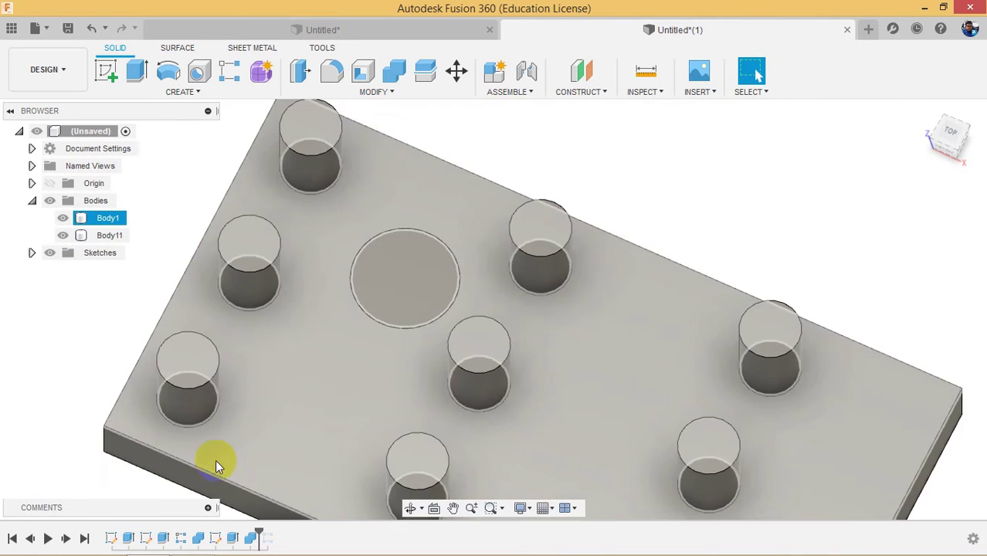
pyautogui.keyDown('shift'); pyautogui.moveTo(216, 460); pyautogui.dragTo(573, 375, button='middle'); pyautogui.keyUp('shift')
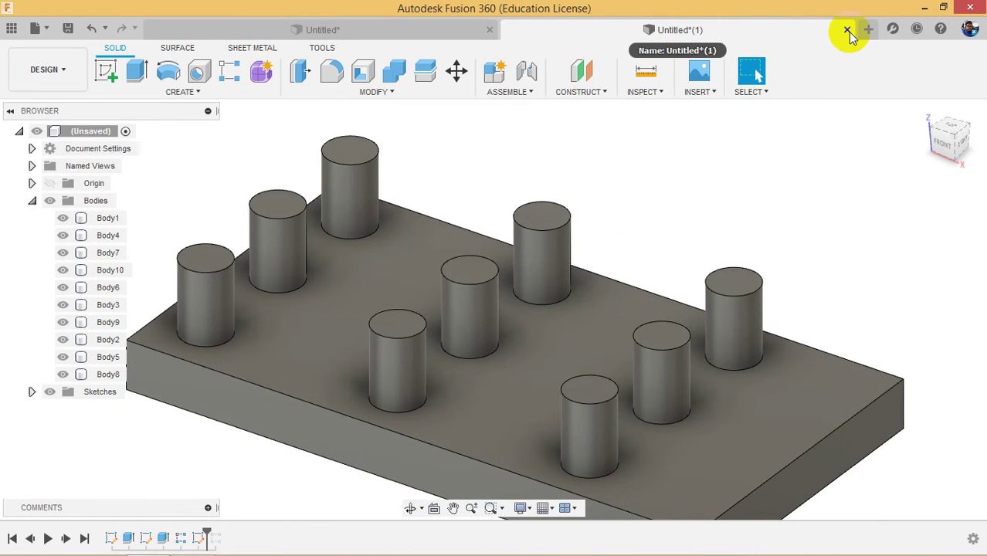
# - Close the plate design without saving and create a new empty design
pyautogui.click(848, 30)
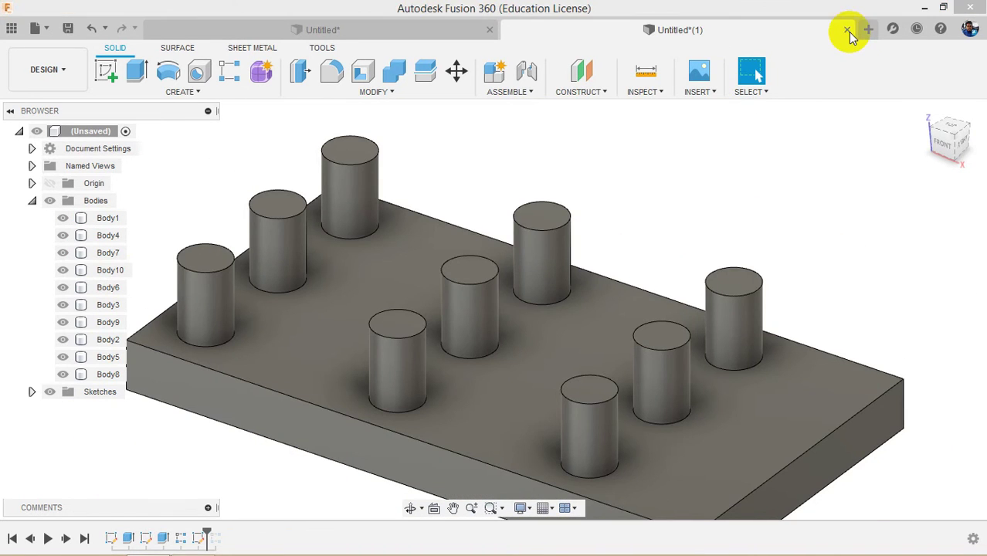
pyautogui.click(495, 306)
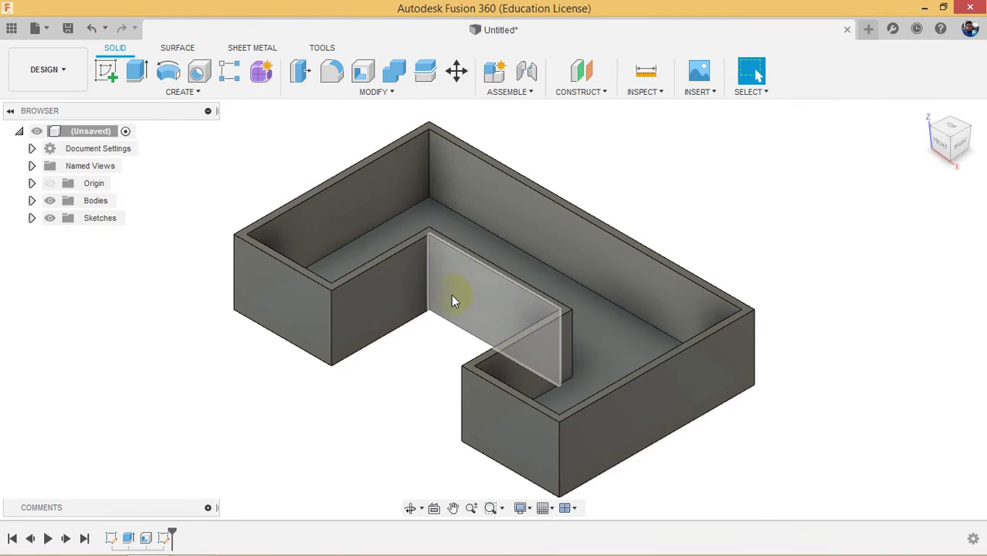
pyautogui.click(867, 31)
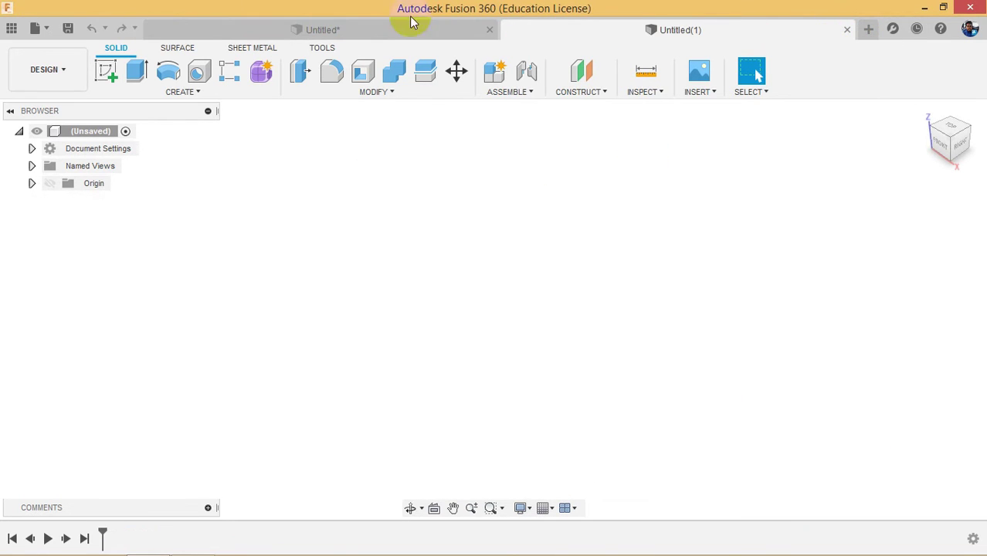
# - Start a sketch on the XY plane and draw a circle about 43 mm in diameter above the origin, near the Y axis
pyautogui.click(108, 74)
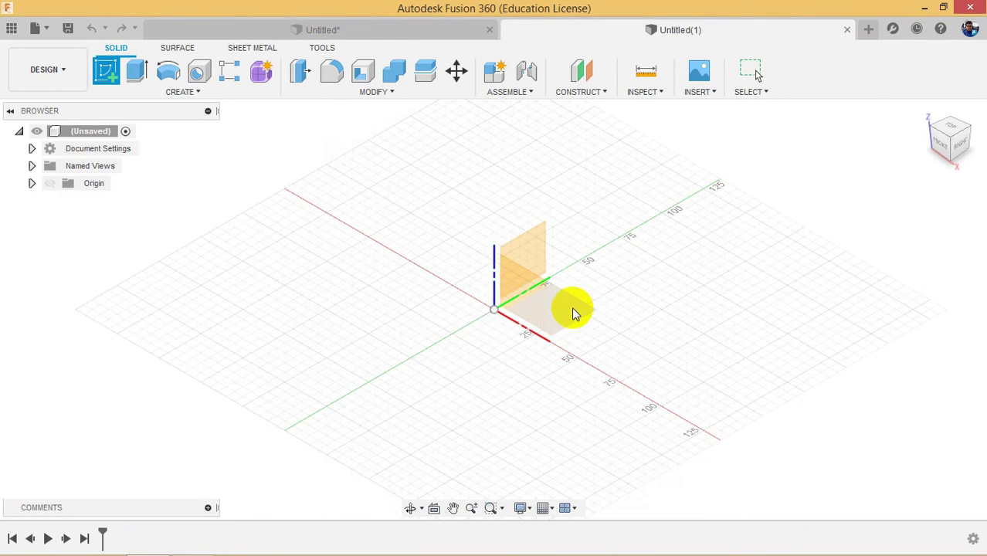
pyautogui.click(576, 309)
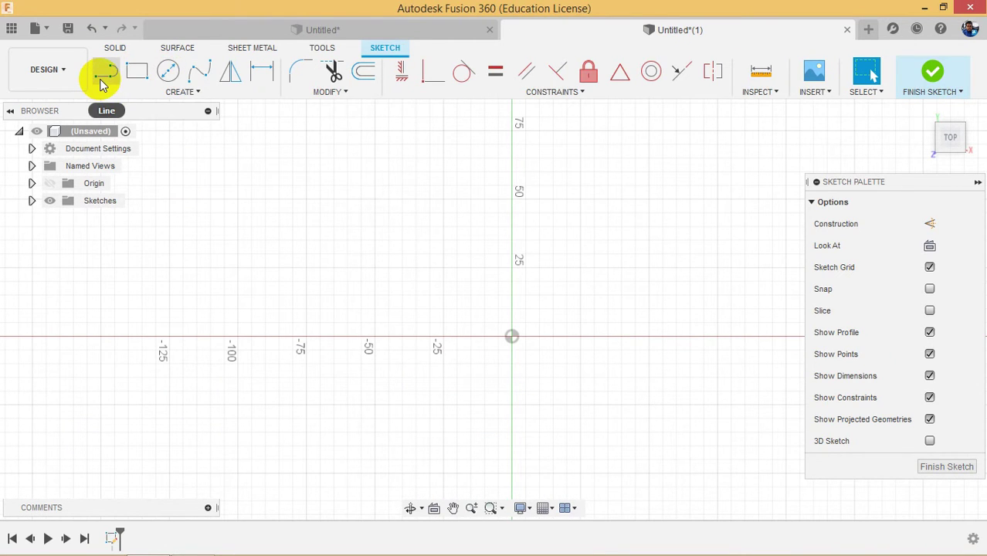
pyautogui.click(165, 72)
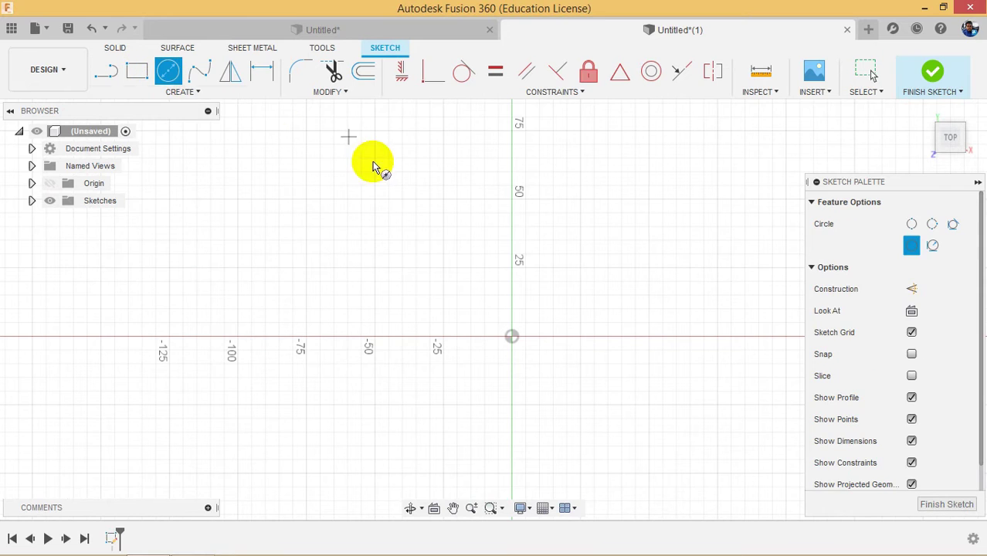
pyautogui.click(512, 120)
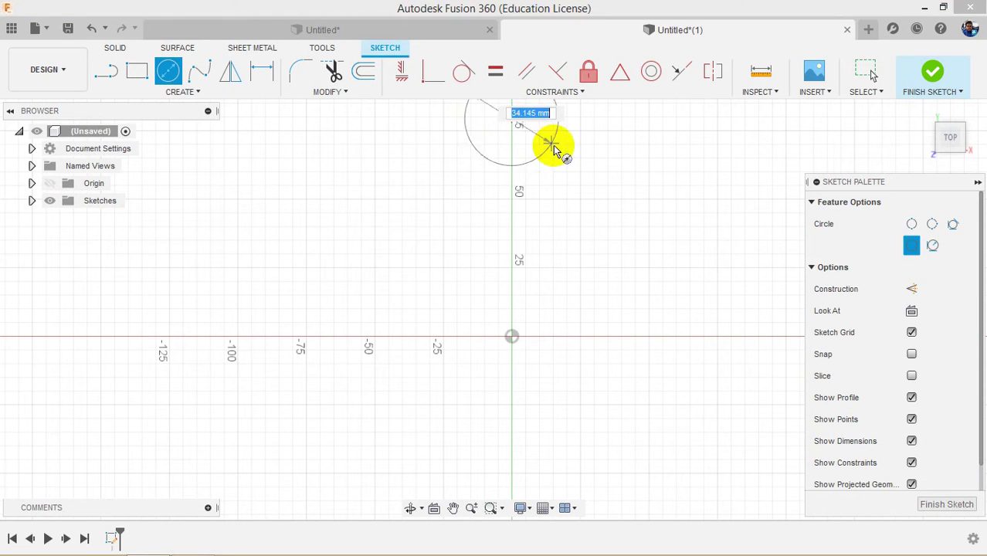
pyautogui.click(561, 149)
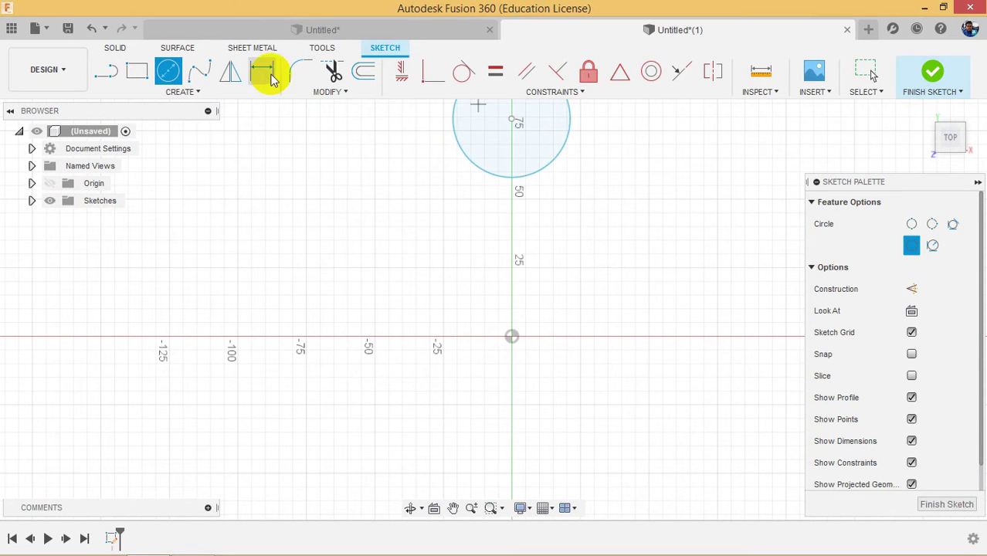
# - Dimension the circle's diameter as 40 mm
pyautogui.click(265, 74)
pyautogui.click(486, 177)
pyautogui.click(410, 188)
pyautogui.write('40')
pyautogui.press('Return')
pyautogui.scroll(-2, 380, 352)
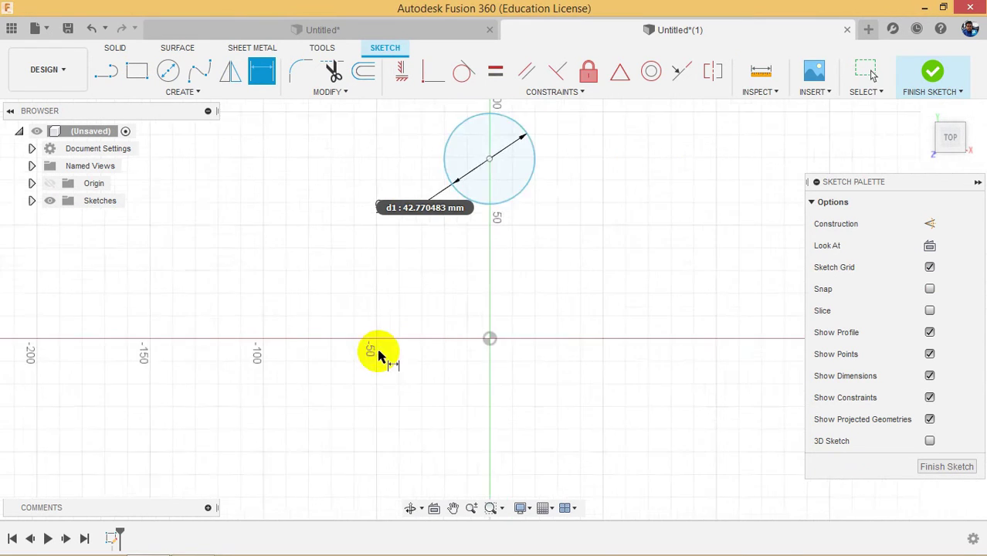
# - Dimension the distance from the circle's centre to the origin as 80 mm
pyautogui.click(483, 167)
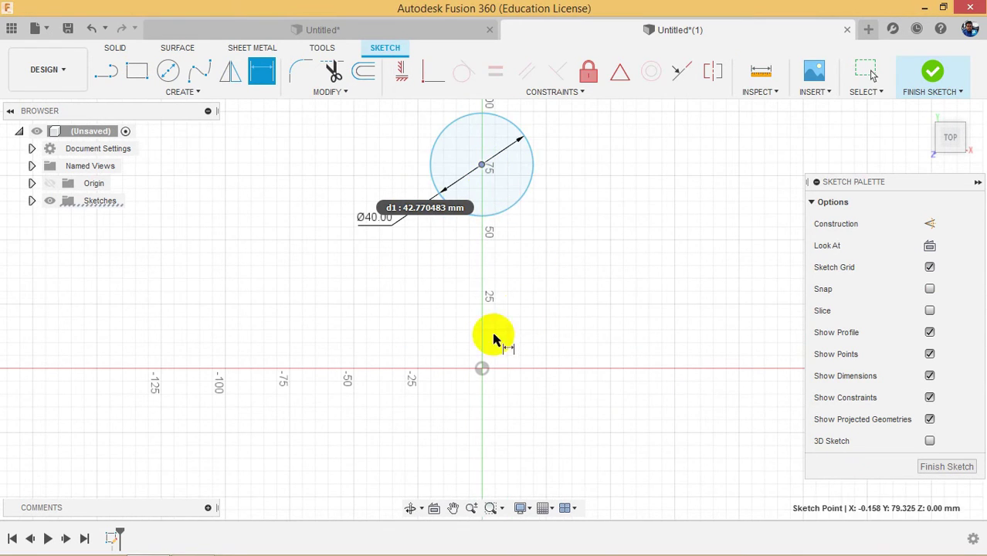
pyautogui.click(482, 369)
pyautogui.click(539, 309)
pyautogui.write('80')
pyautogui.press('Return')
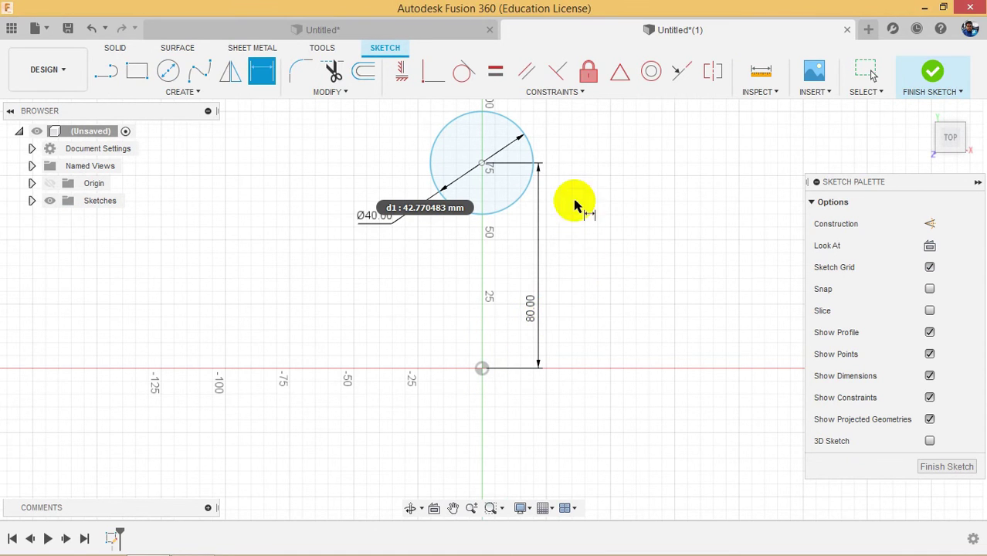
pyautogui.rightClick(594, 173)
pyautogui.click(541, 172)
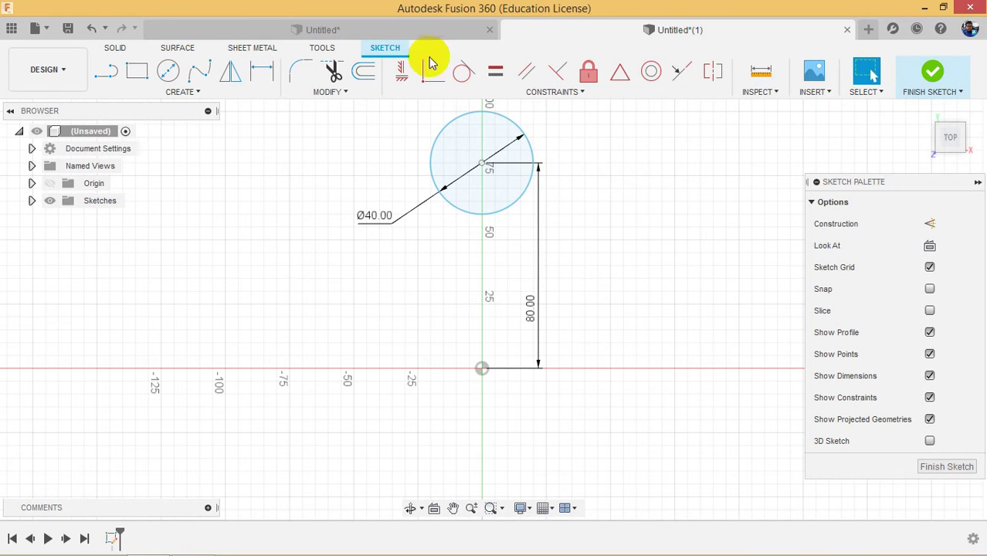
# - Constrain the circle's centre vertically to the origin and finish the sketch
pyautogui.click(401, 78)
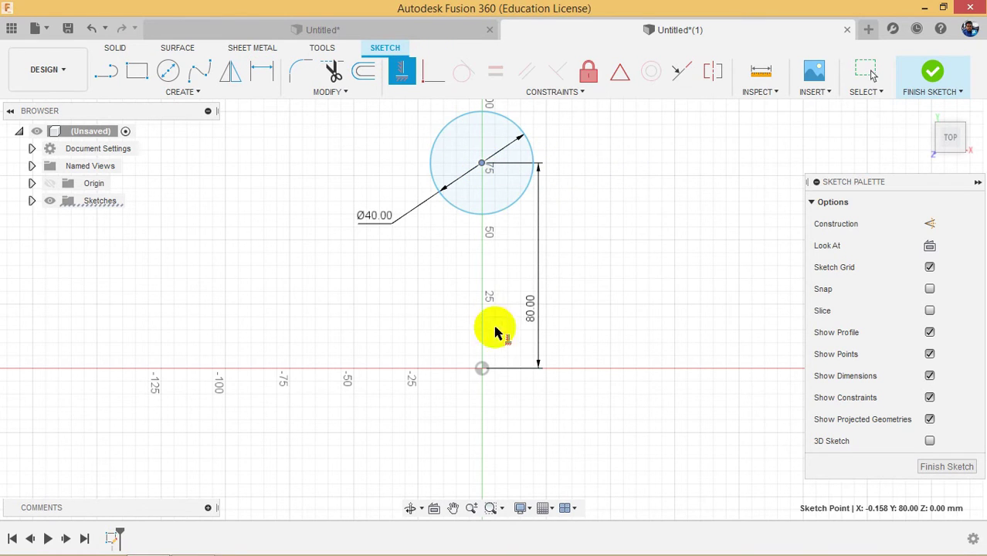
pyautogui.click(481, 368)
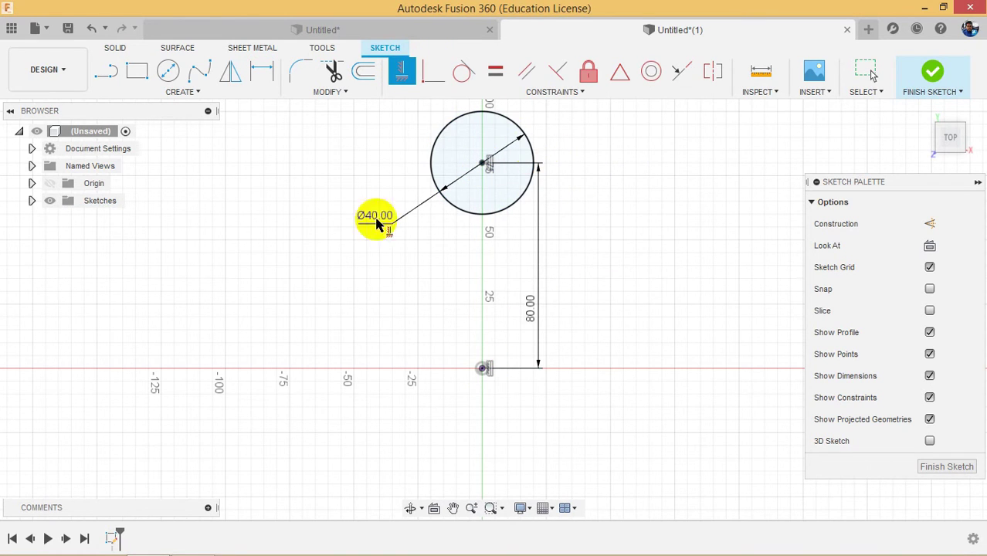
pyautogui.click(932, 73)
# - Extrude the circle 11 mm upward as a new body
pyautogui.click(927, 113)
pyautogui.click(525, 217)
pyautogui.click(137, 71)
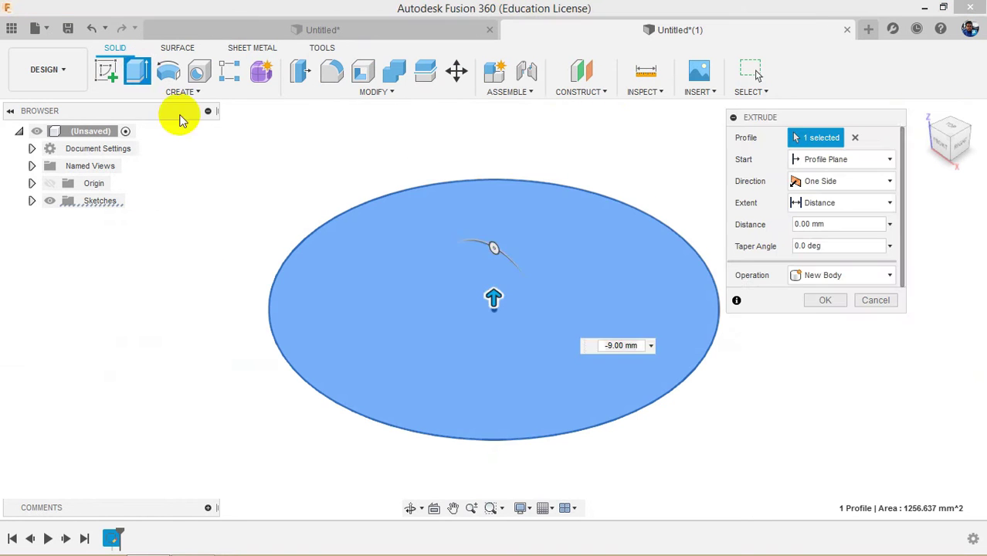
pyautogui.moveTo(495, 299); pyautogui.dragTo(488, 193)
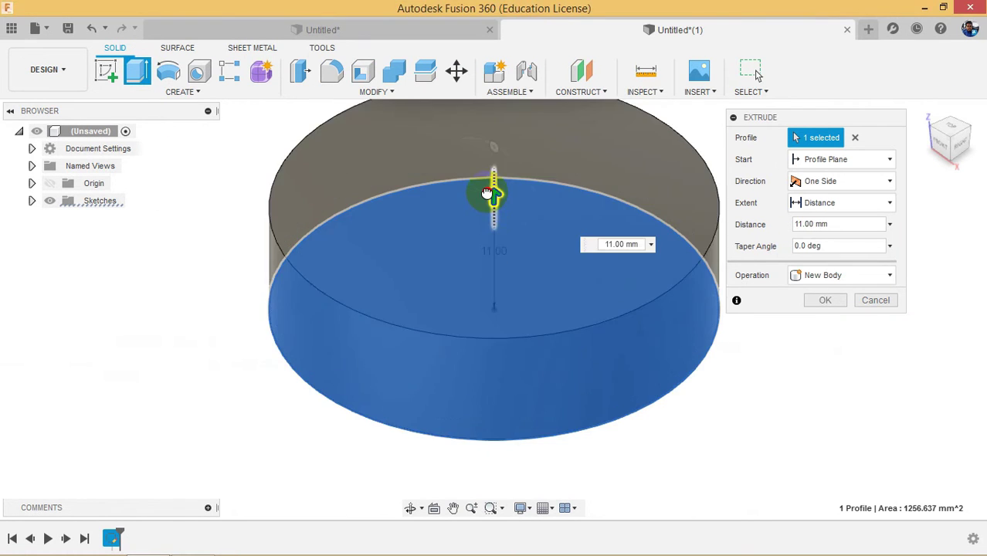
pyautogui.click(824, 300)
pyautogui.click(928, 116)
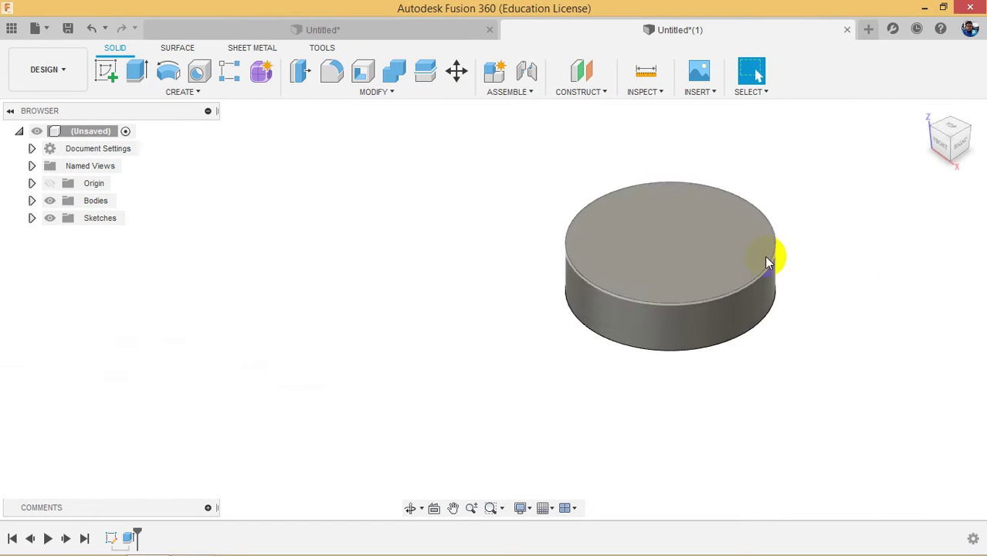
# - Show the origin planes and axes beside the disc
pyautogui.scroll(-8, 584, 347)
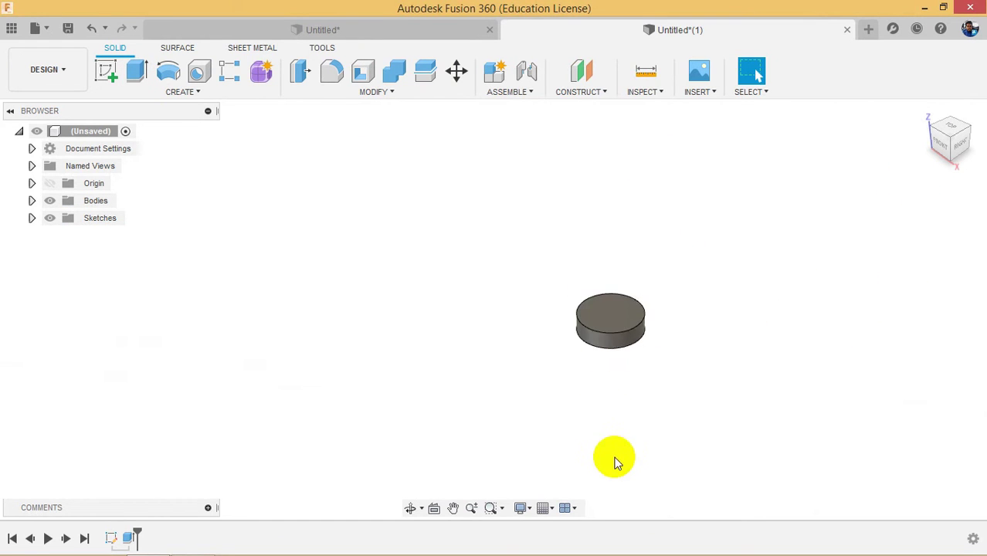
pyautogui.scroll(3, 616, 462)
pyautogui.scroll(-1, 637, 202)
pyautogui.scroll(2, 601, 350)
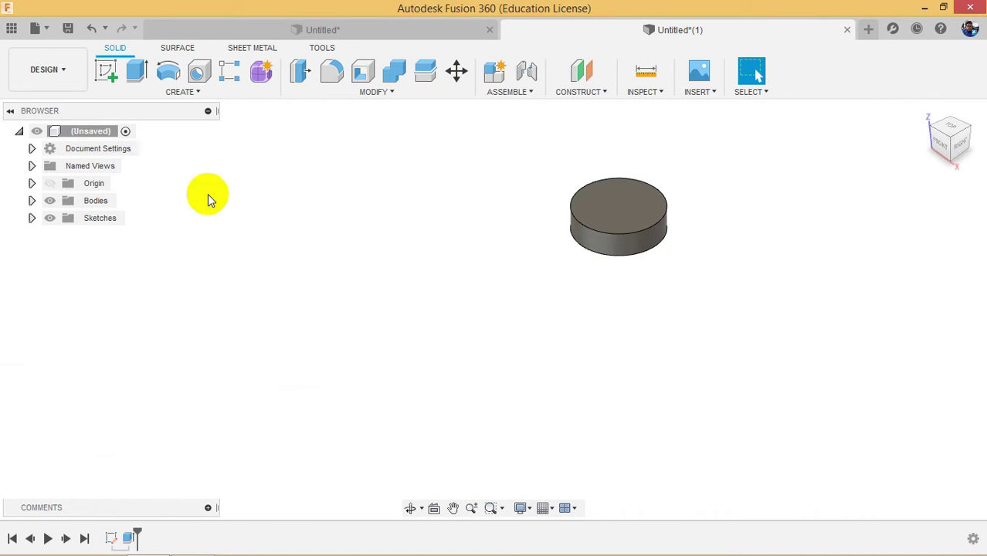
pyautogui.click(105, 72)
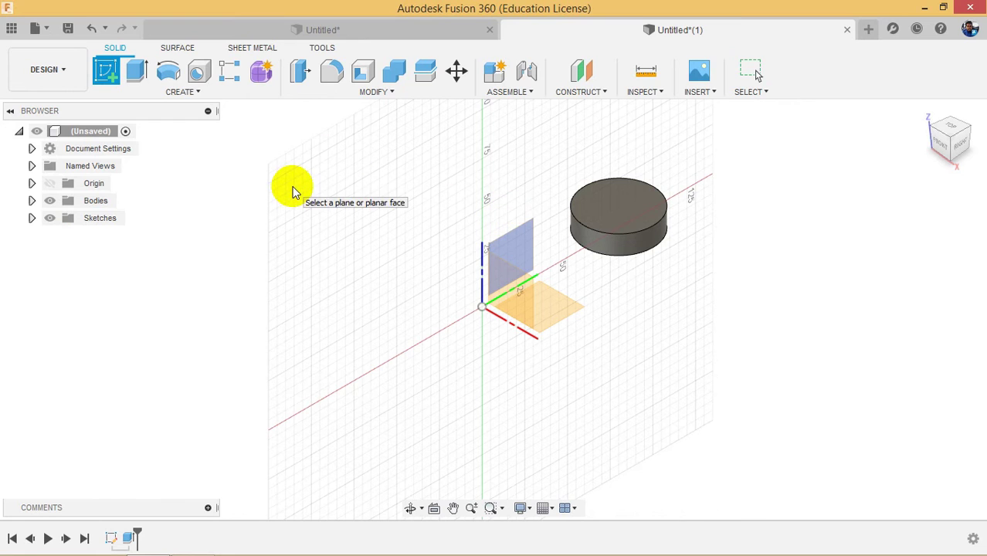
pyautogui.press('Escape')
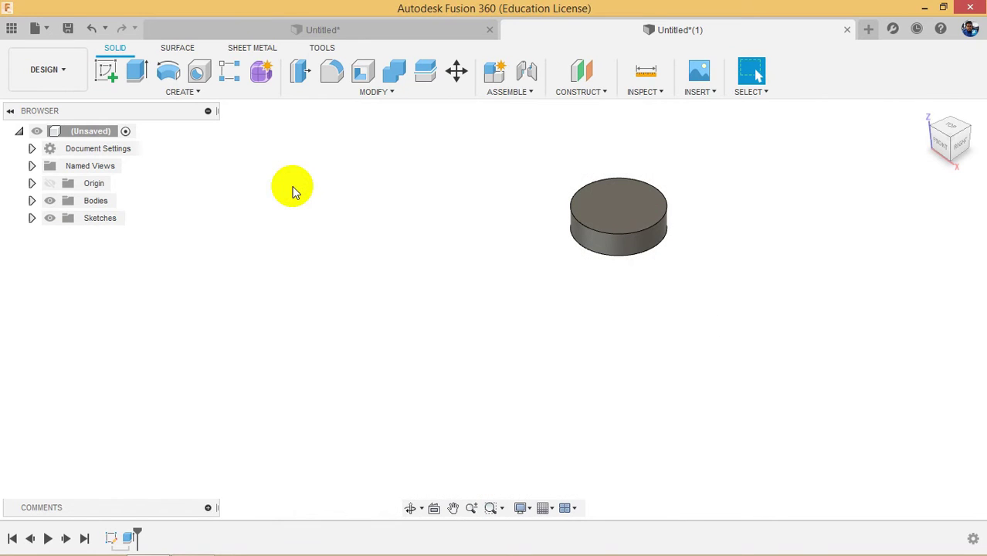
pyautogui.click(32, 184)
pyautogui.click(49, 184)
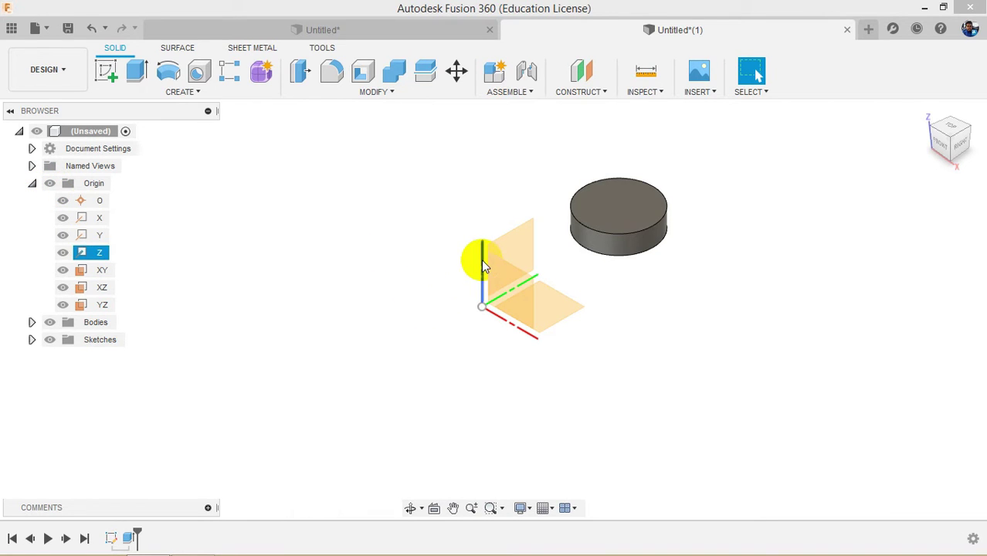
# - Create a full Circular Pattern of the disc body about the Z axis with a quantity of 10
pyautogui.click(241, 94)
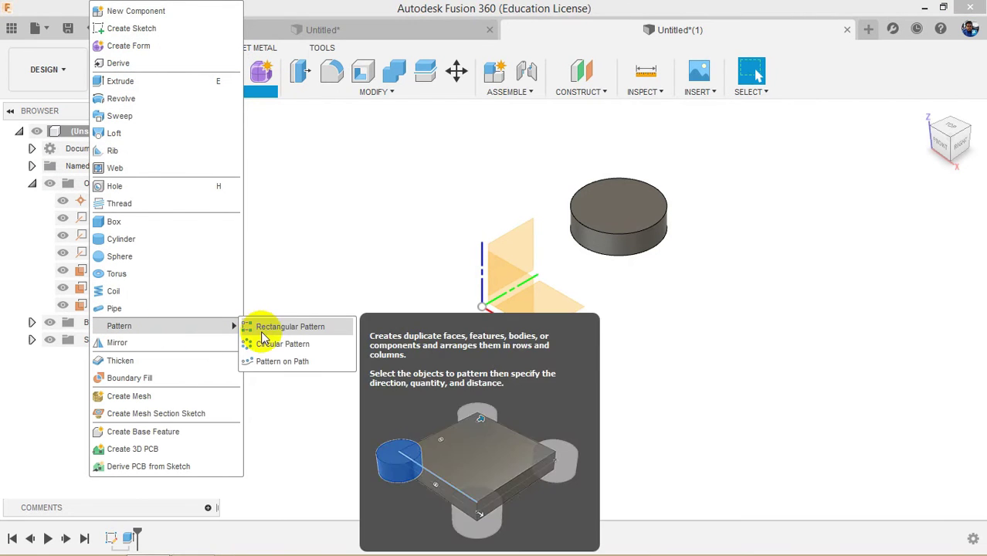
pyautogui.click(262, 345)
pyautogui.click(842, 141)
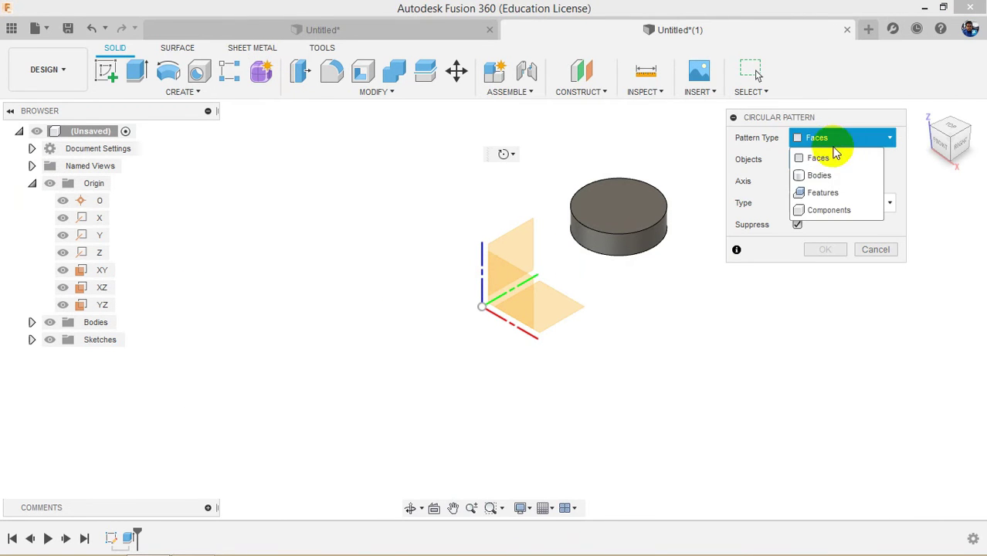
pyautogui.click(822, 177)
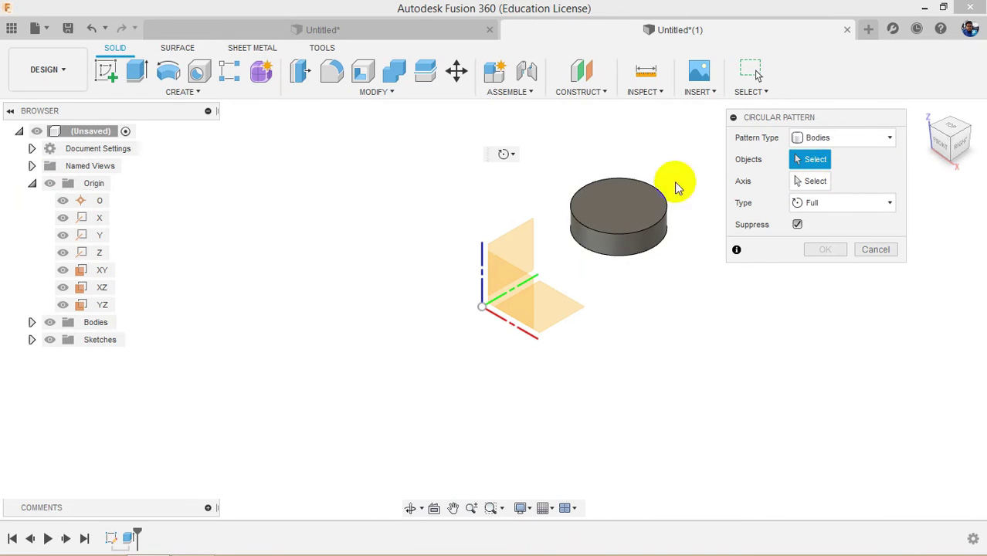
pyautogui.click(607, 185)
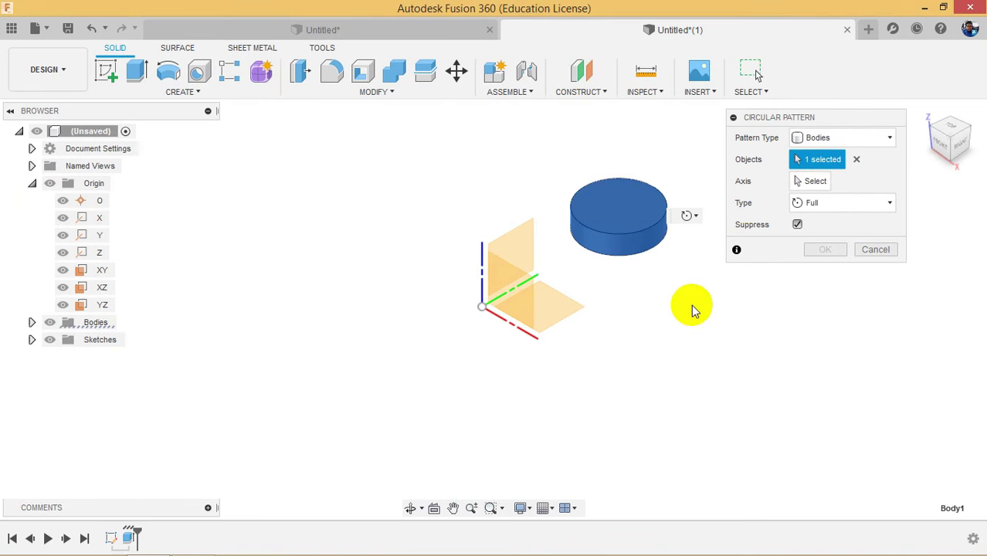
pyautogui.click(808, 183)
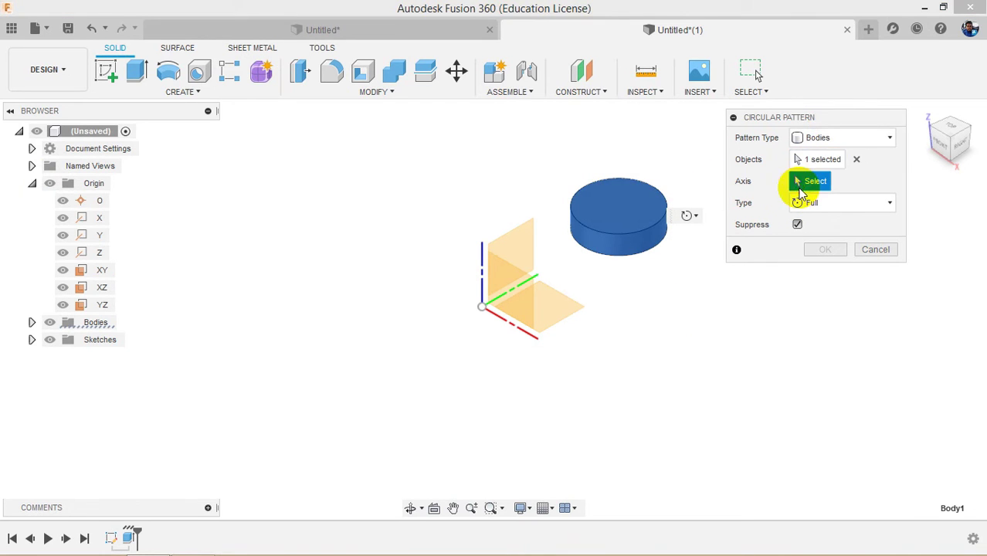
pyautogui.click(482, 258)
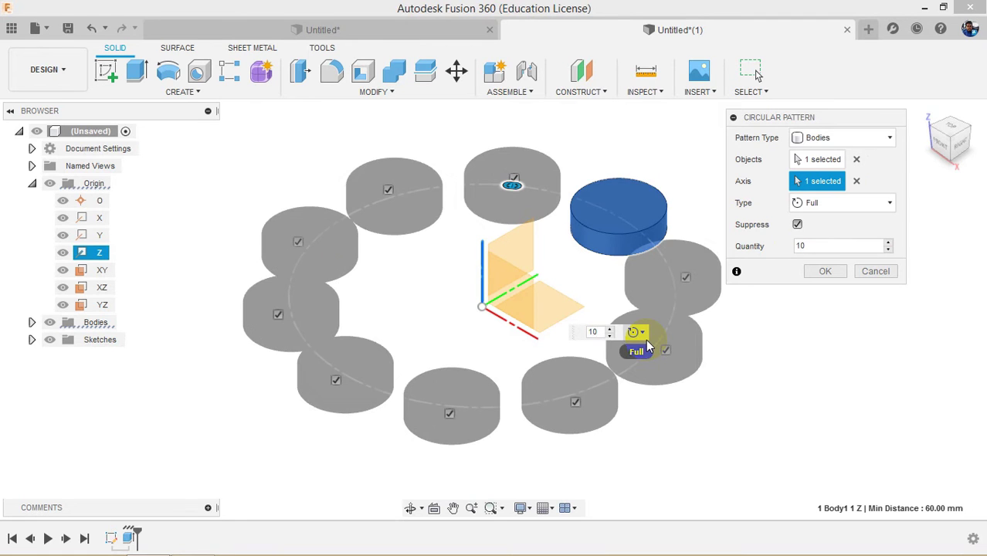
pyautogui.click(825, 271)
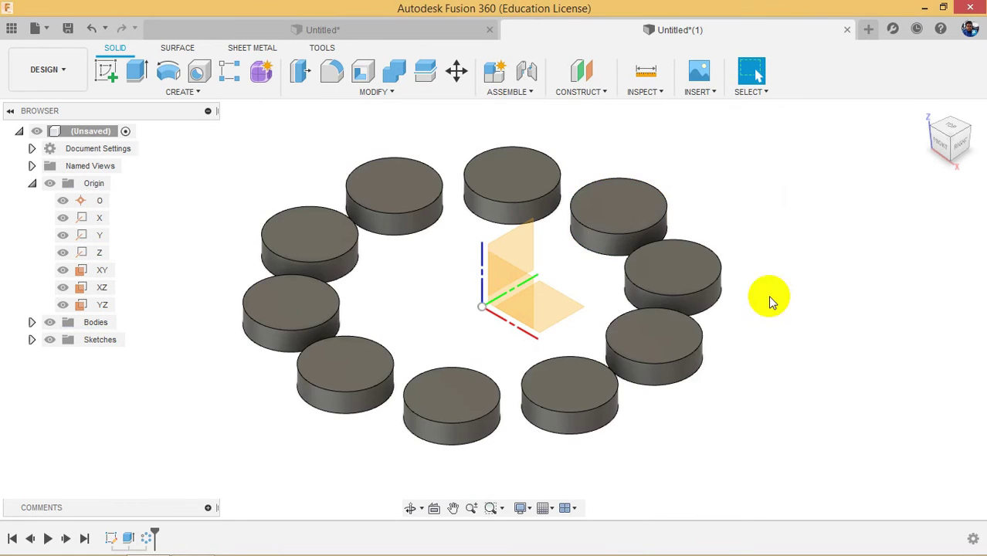
# - Sketch a circle on the XY plane, centred on the origin and touching the outer edges of the patterned discs, and finish the sketch
pyautogui.moveTo(956, 127)
pyautogui.keyDown('shift'); pyautogui.mouseDown(button='middle')
pyautogui.moveTo(976, 143)
pyautogui.moveTo(8, 176)
pyautogui.moveTo(979, 144)
pyautogui.moveTo(964, 124)
pyautogui.moveTo(955, 133)
pyautogui.mouseUp(button='middle'); pyautogui.keyUp('shift')
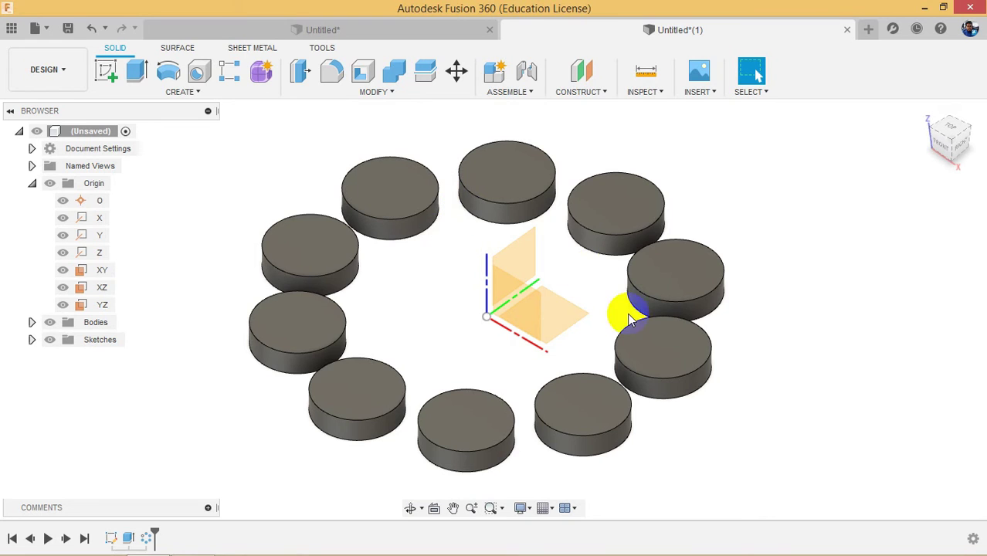
pyautogui.rightClick(569, 306)
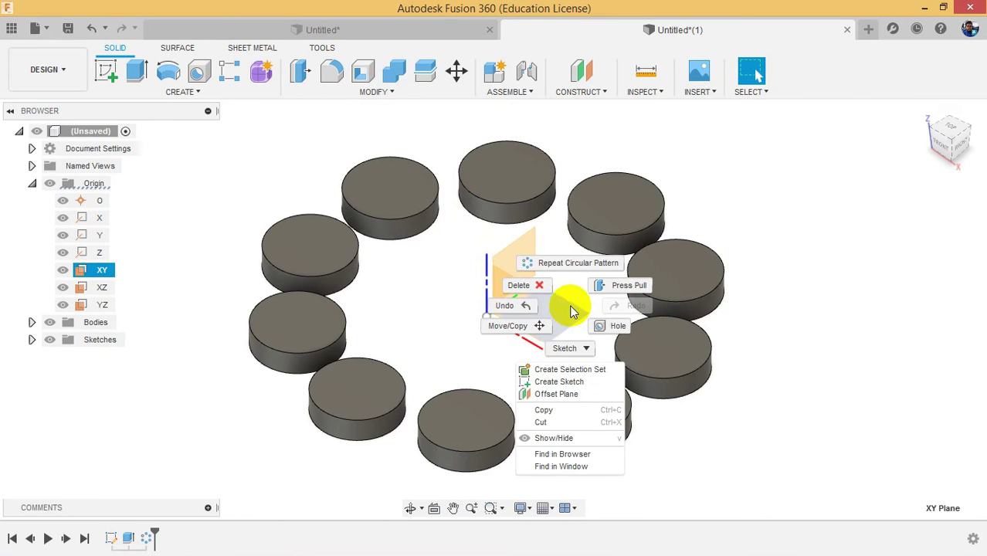
pyautogui.click(558, 381)
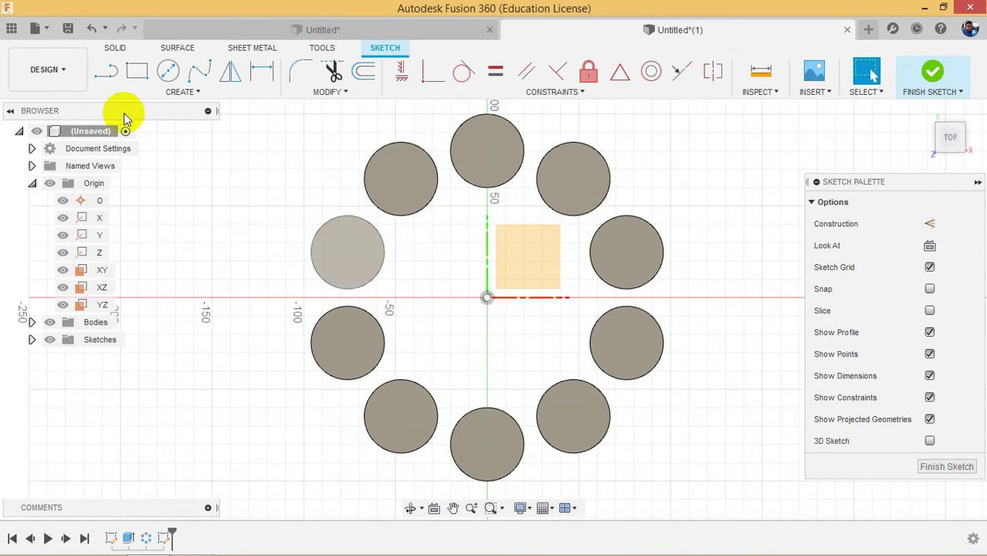
pyautogui.click(168, 70)
pyautogui.click(487, 299)
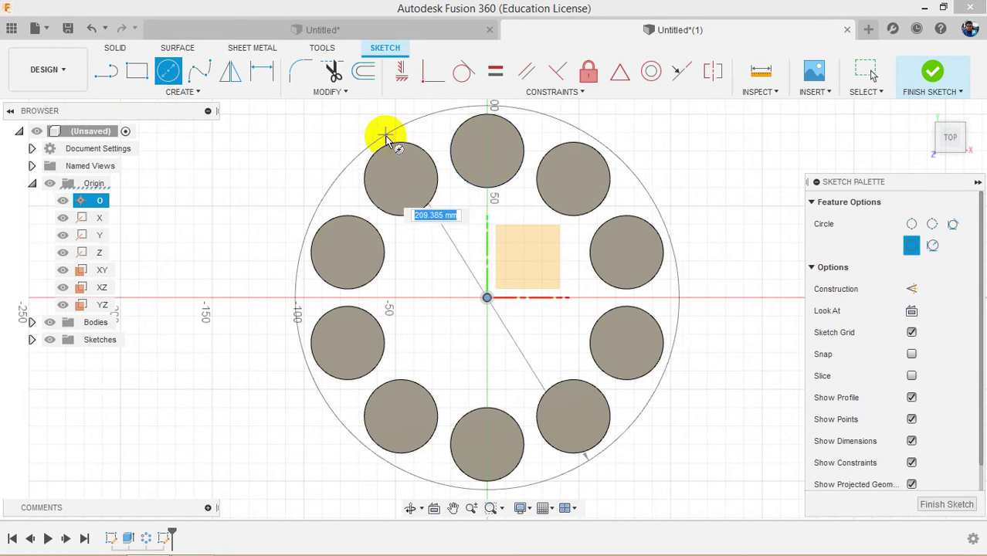
pyautogui.click(376, 152)
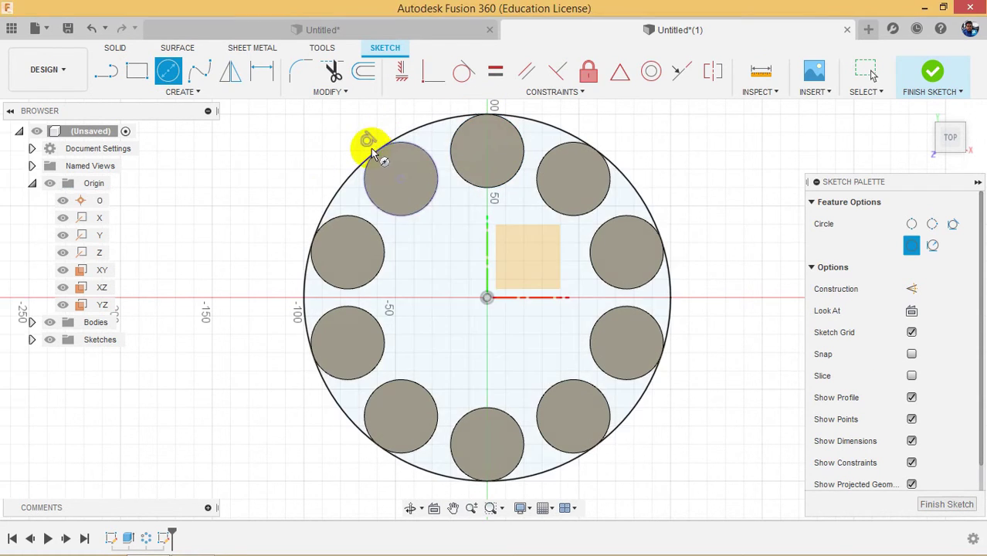
pyautogui.click(927, 71)
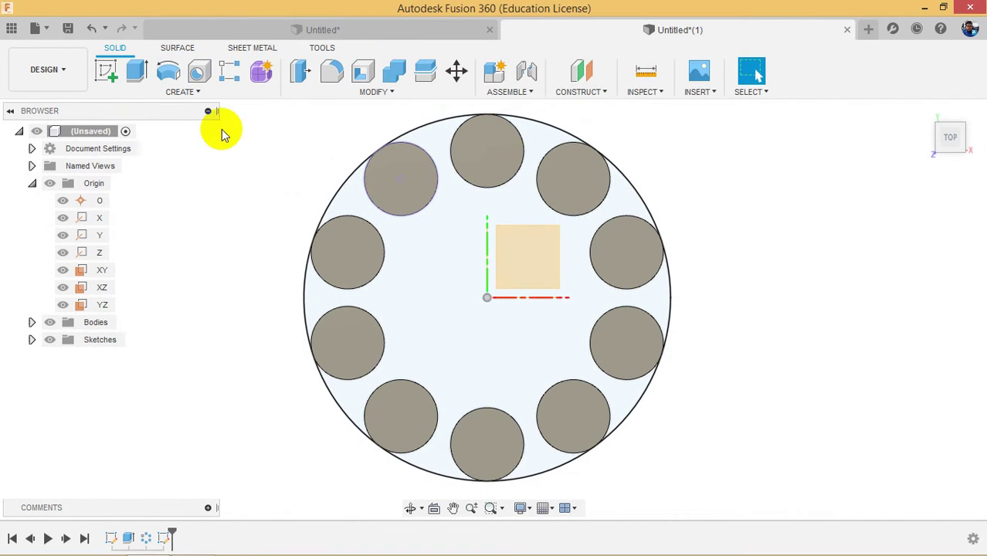
# - Extrude both profiles of the large circle -10 mm below the discs with the Join operation
pyautogui.click(136, 71)
pyautogui.click(573, 292)
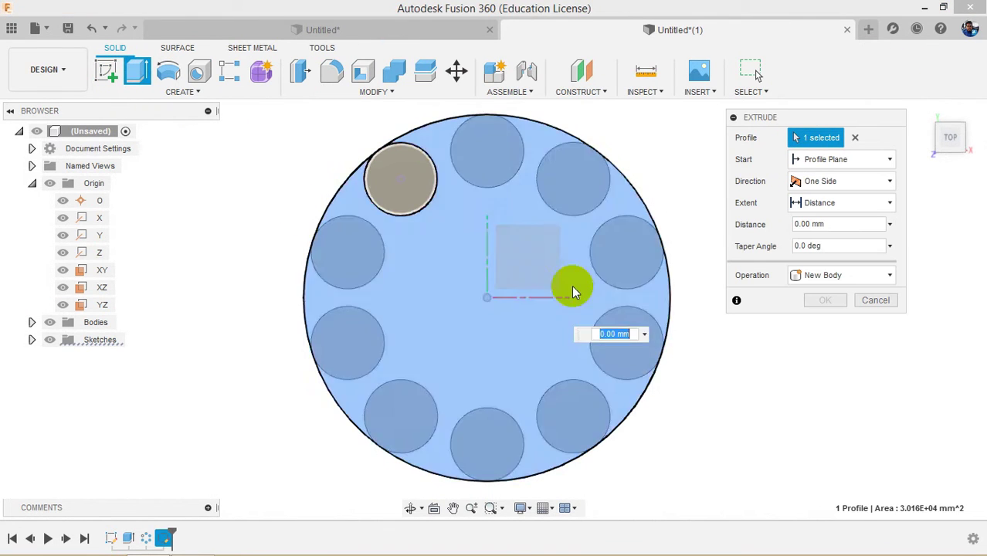
pyautogui.click(952, 137)
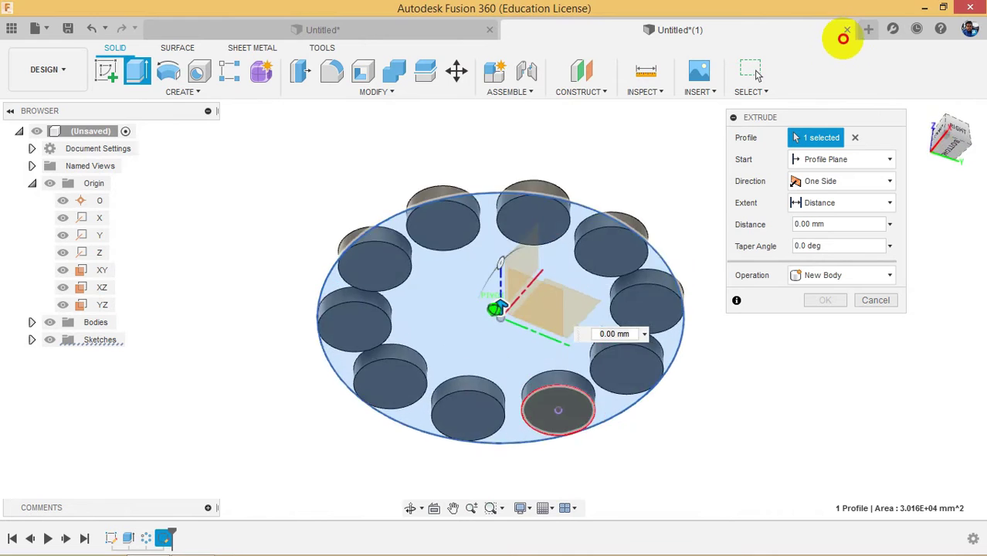
pyautogui.moveTo(503, 291); pyautogui.dragTo(500, 341)
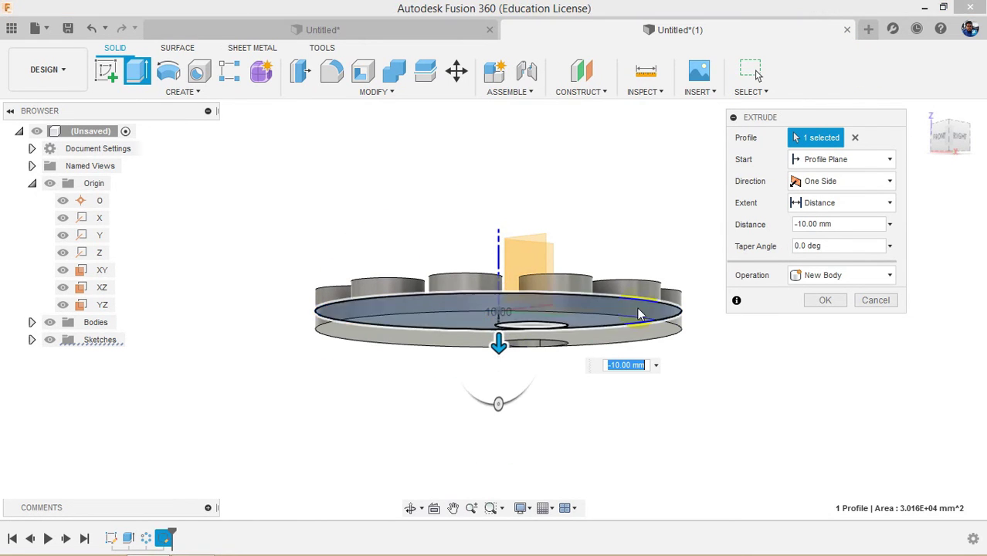
pyautogui.moveTo(948, 141)
pyautogui.mouseDown()
pyautogui.moveTo(952, 150)
pyautogui.moveTo(933, 87)
pyautogui.moveTo(937, 133)
pyautogui.mouseUp()
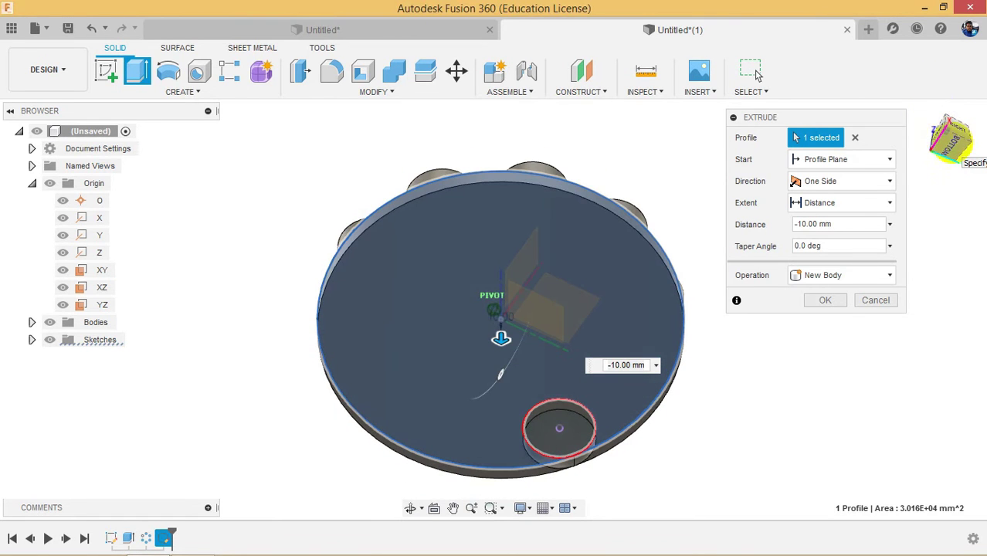
pyautogui.click(572, 444)
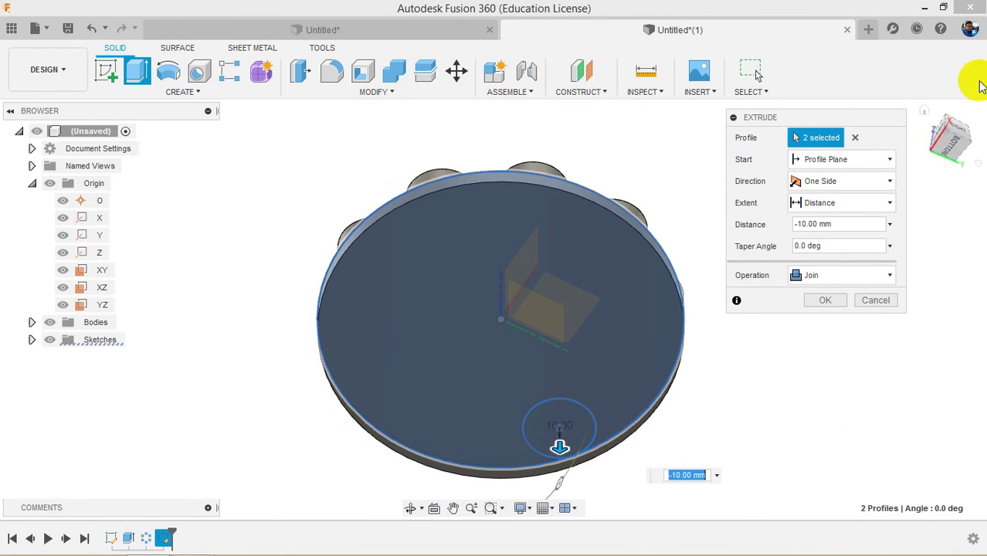
pyautogui.moveTo(955, 135); pyautogui.dragTo(967, 210)
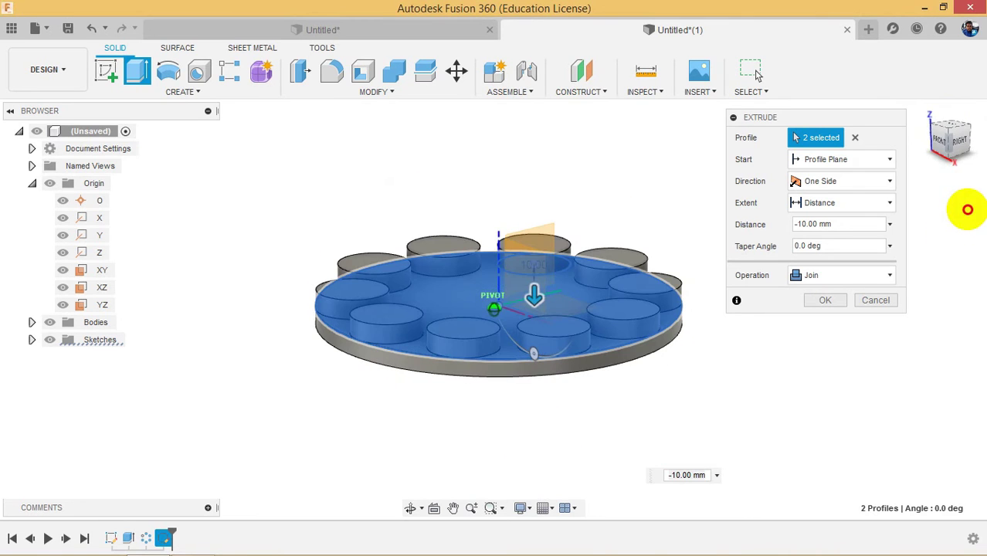
pyautogui.click(826, 299)
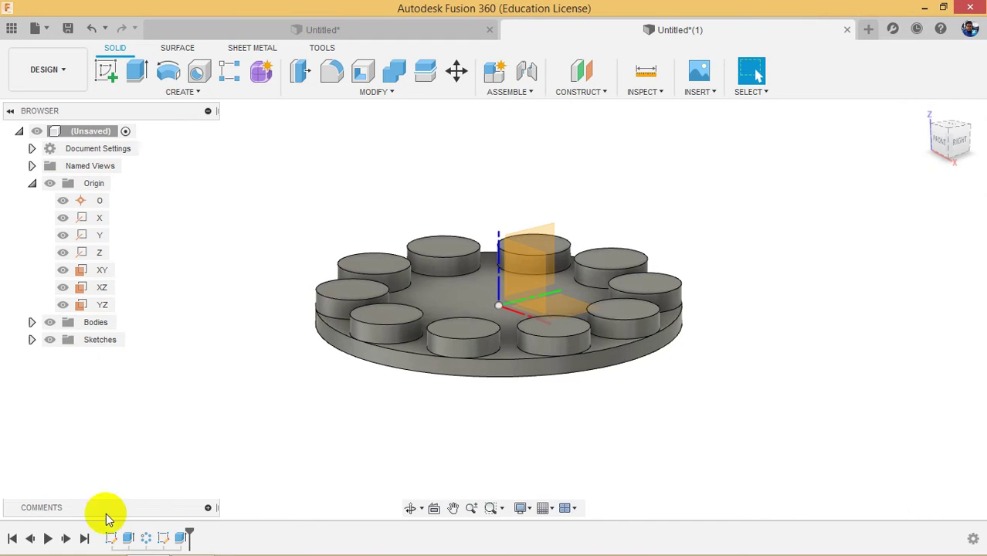
# - Reopen the base plate's extrusion to review its settings and accept them
pyautogui.rightClick(178, 536)
pyautogui.click(197, 388)
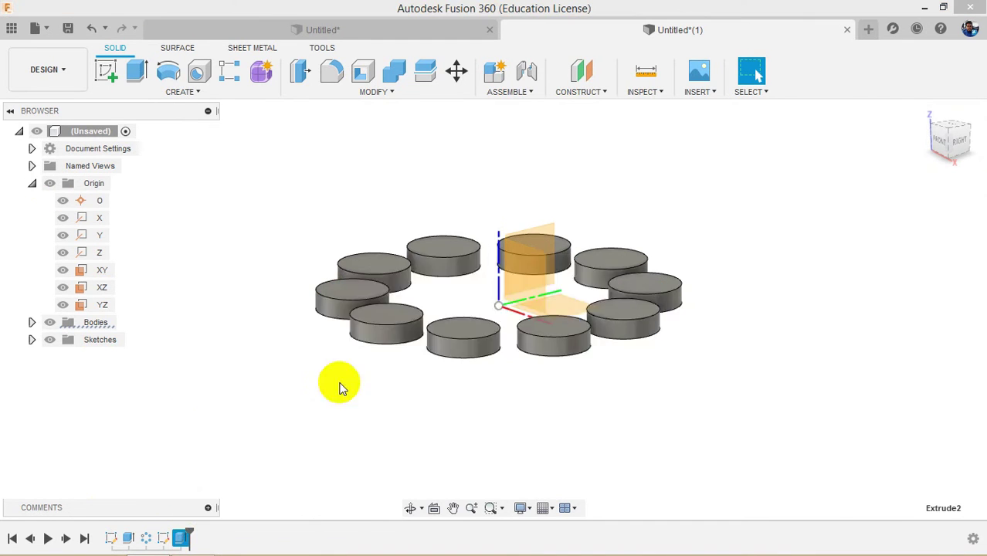
pyautogui.click(824, 302)
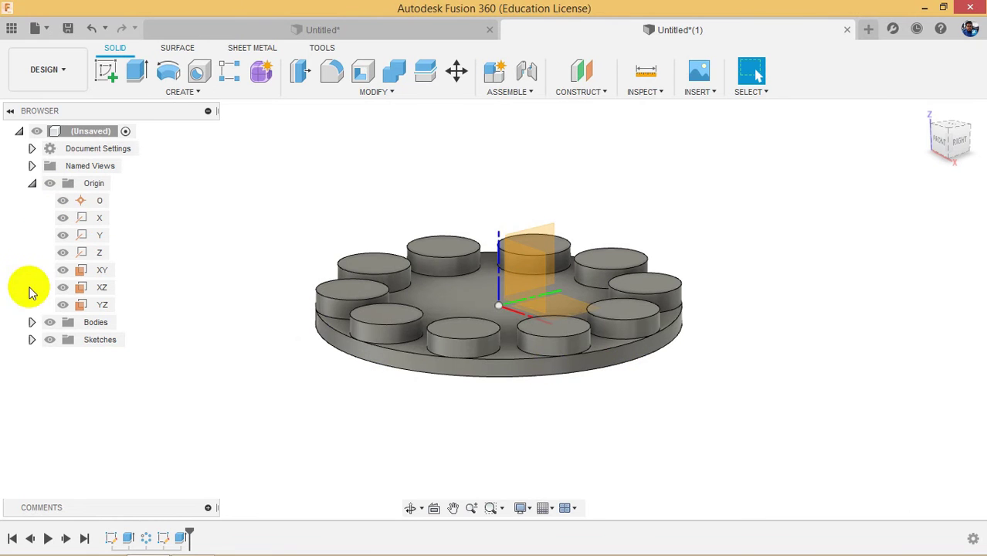
# - List the design's bodies and highlight Body1 to examine which geometry it includes
pyautogui.click(32, 323)
pyautogui.click(104, 340)
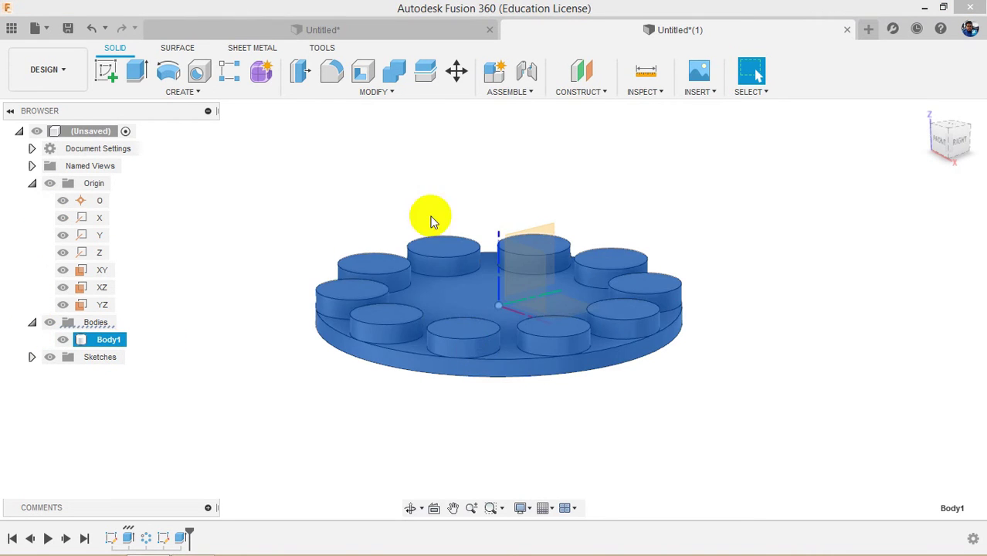
pyautogui.moveTo(955, 144)
pyautogui.mouseDown()
pyautogui.moveTo(5, 186)
pyautogui.moveTo(985, 178)
pyautogui.moveTo(953, 147)
pyautogui.mouseUp()
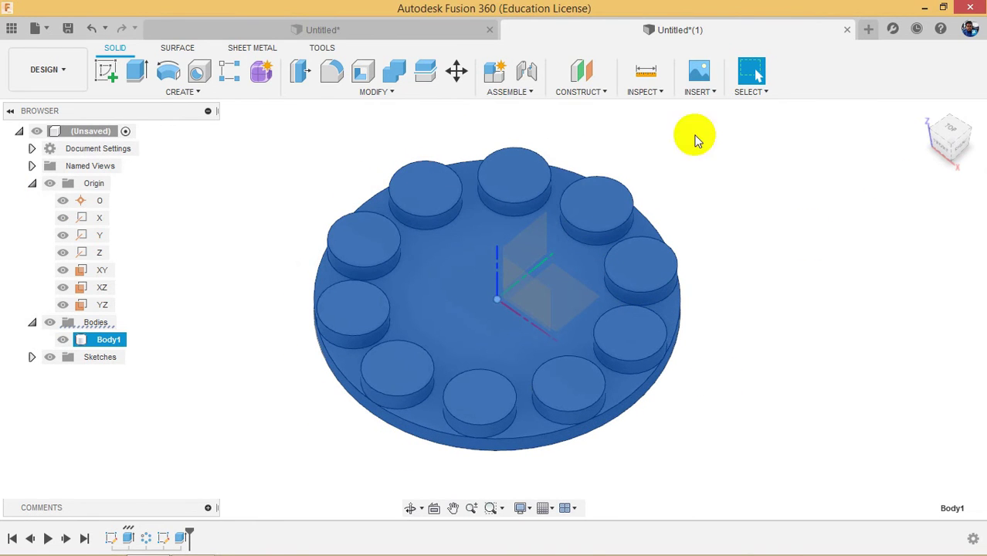
pyautogui.click(463, 294)
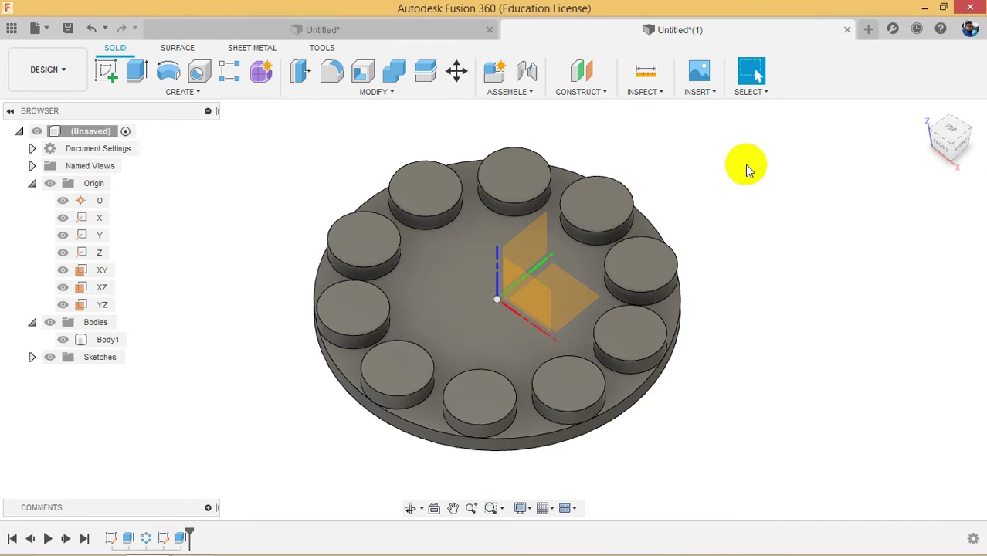
# - Close the disc design without saving and return to the shelled U-shaped part
pyautogui.click(847, 31)
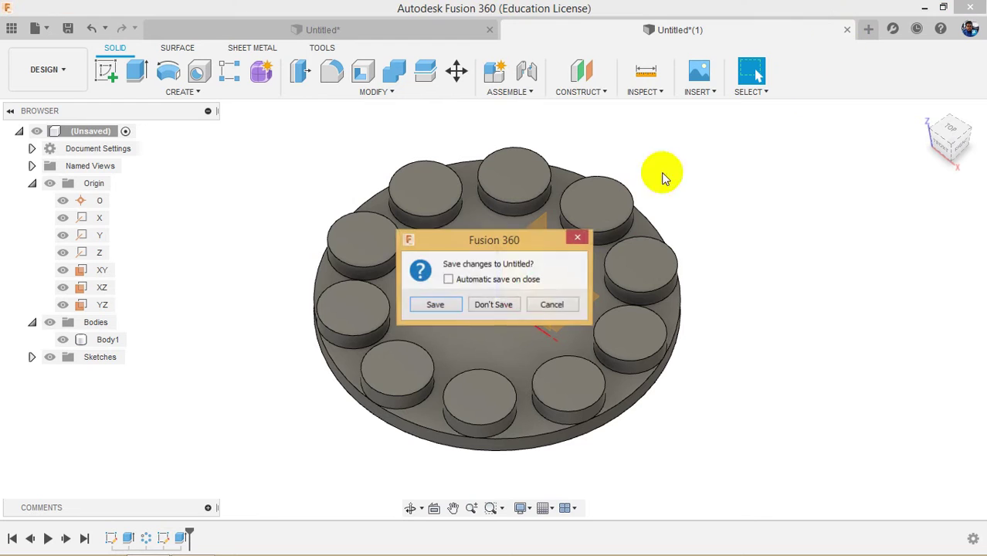
pyautogui.click(492, 305)
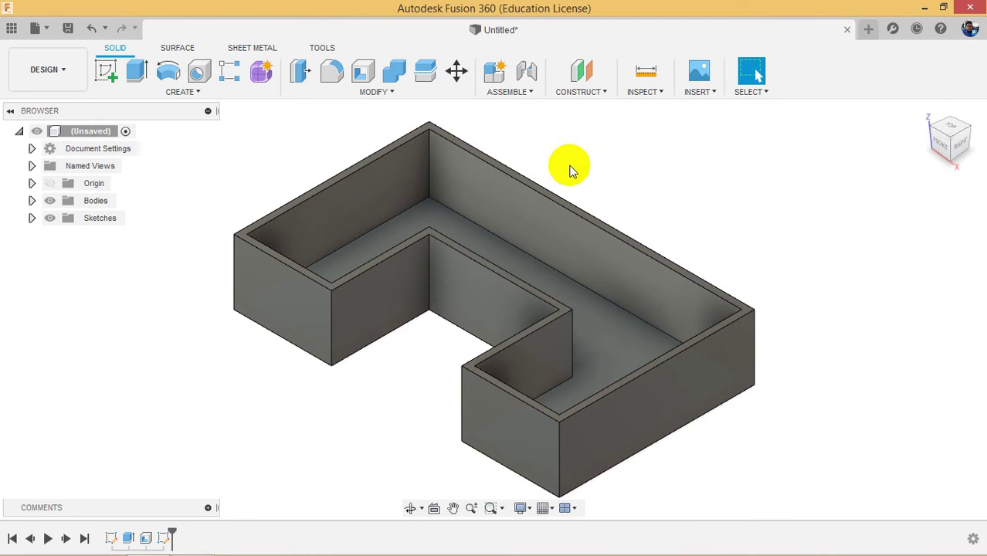
# - Move the inner face of the long back wall 5 mm inward using Move/Copy with Faces as the move object
pyautogui.click(453, 81)
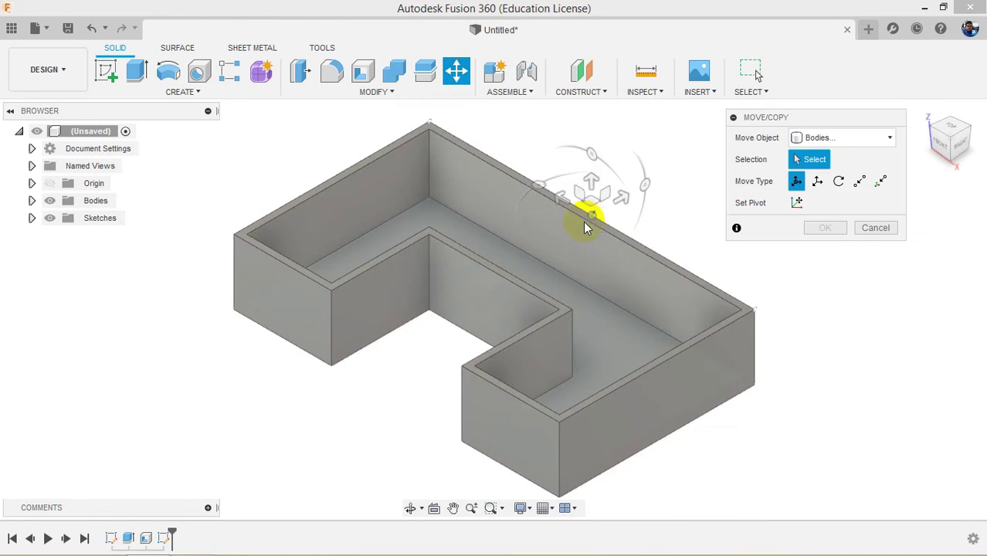
pyautogui.click(809, 140)
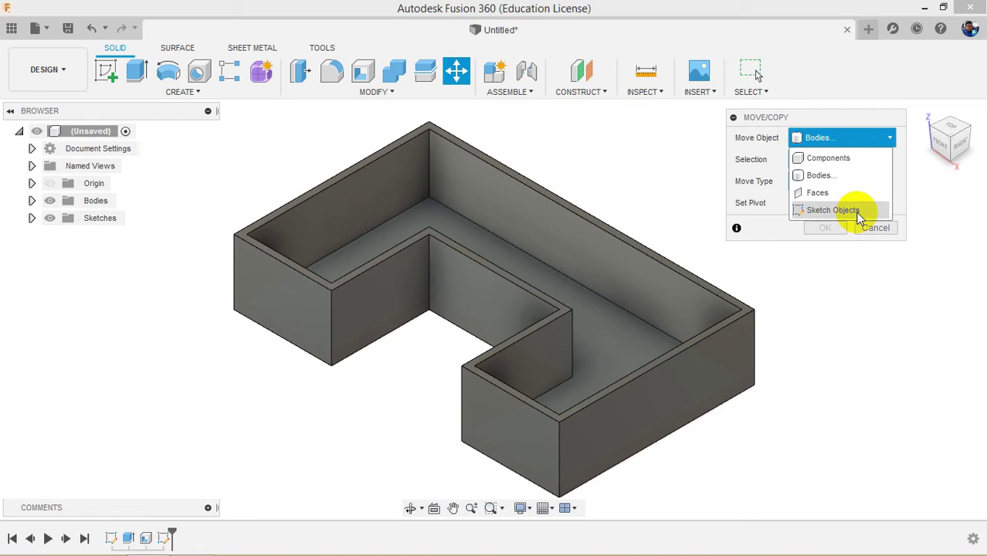
pyautogui.click(820, 193)
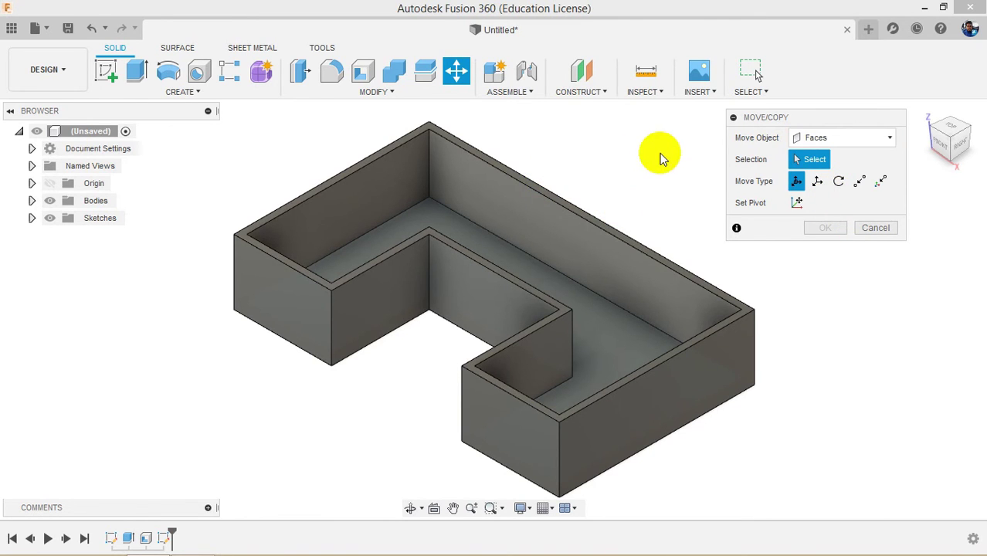
pyautogui.click(504, 202)
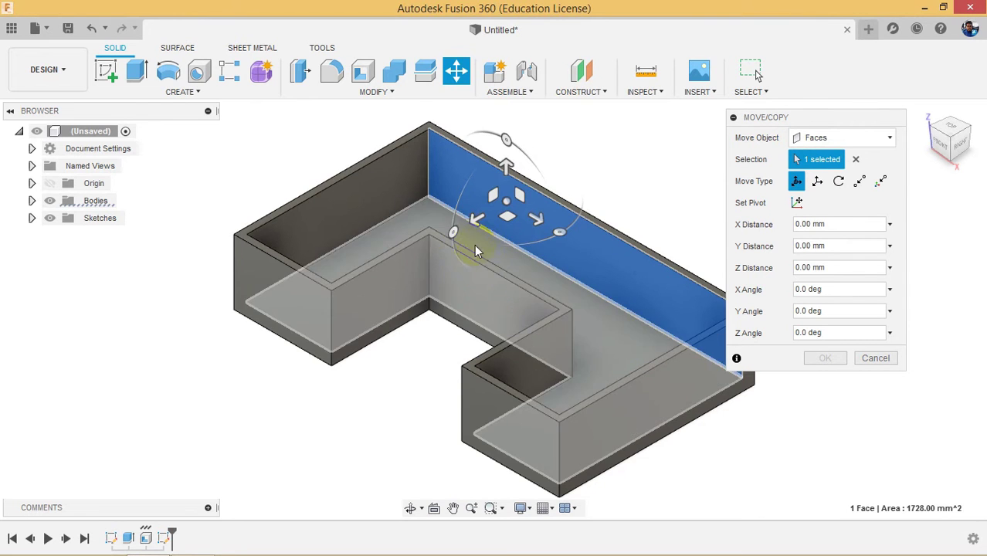
pyautogui.click(479, 224)
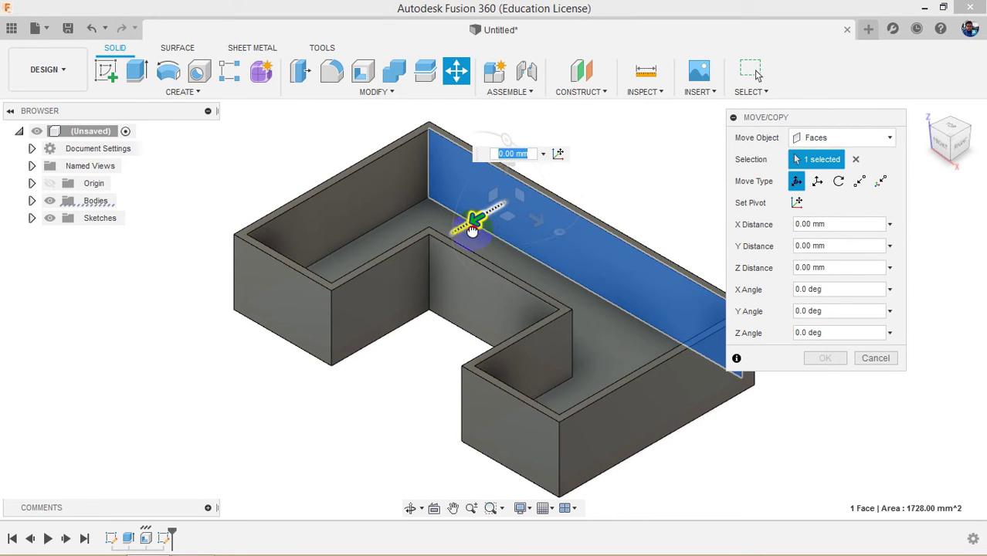
pyautogui.moveTo(472, 231); pyautogui.dragTo(461, 239)
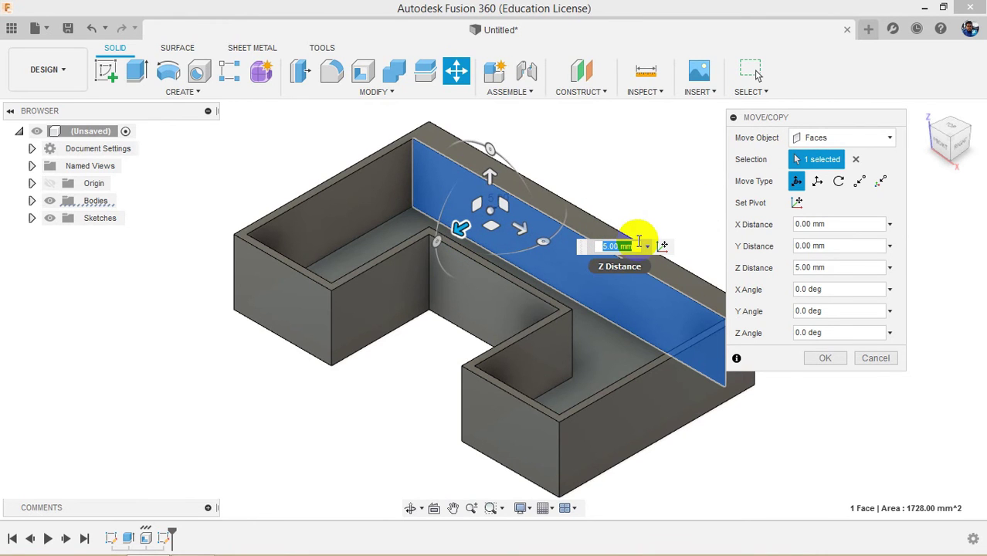
pyautogui.click(826, 359)
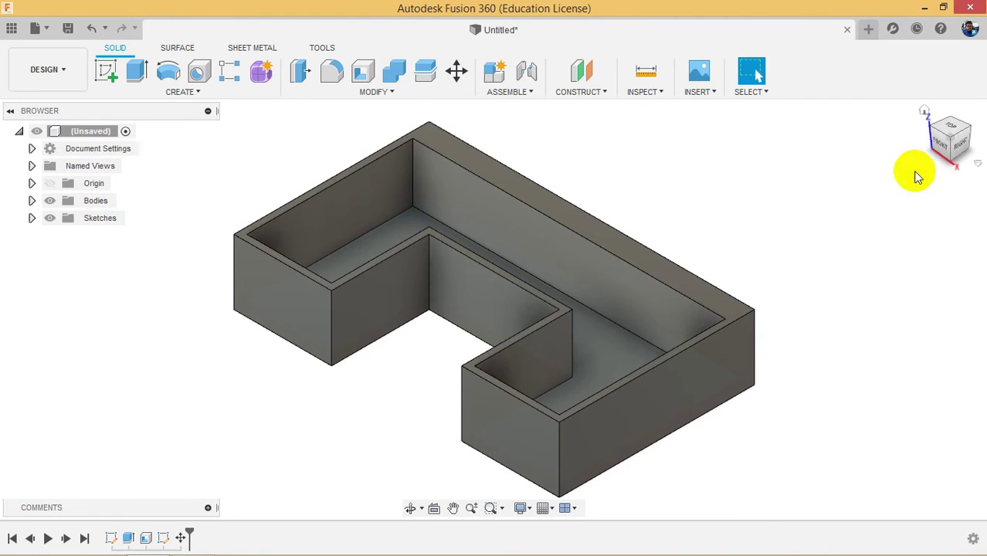
# - Edit the sketch of the inner floor profile, adding a rectangle of about 366 mm² from the tray's back-left inner corner, and finish the sketch
pyautogui.click(956, 149)
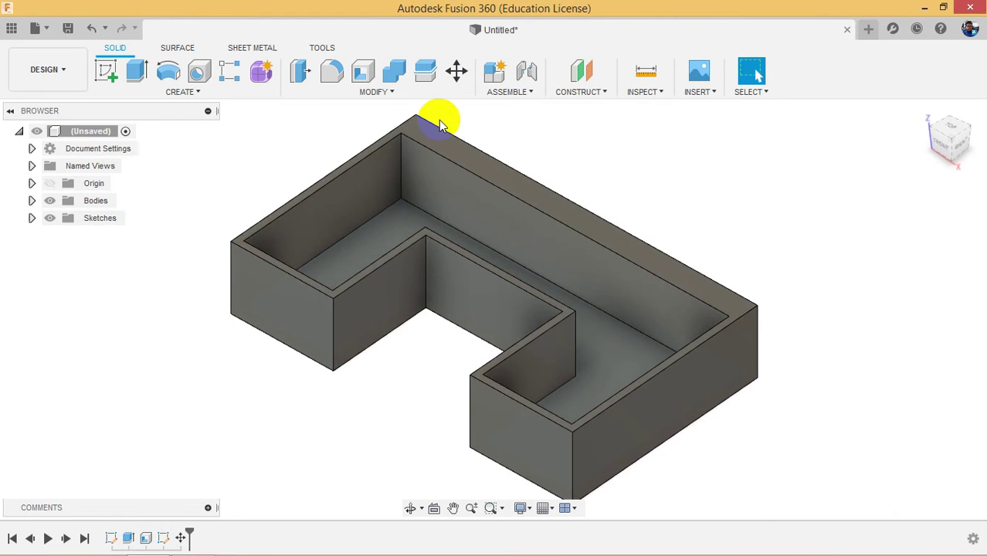
pyautogui.click(514, 214)
pyautogui.click(667, 206)
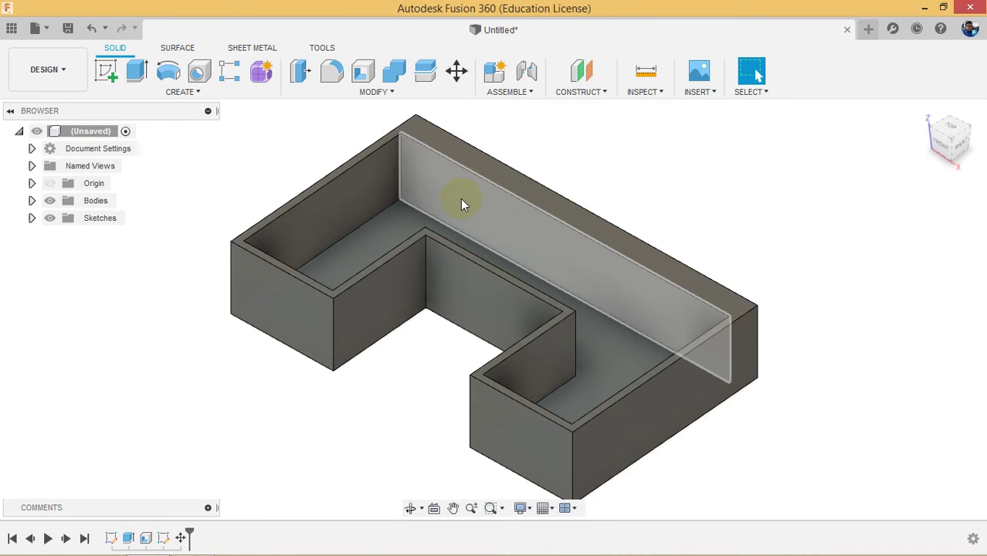
pyautogui.click(369, 235)
pyautogui.rightClick(369, 235)
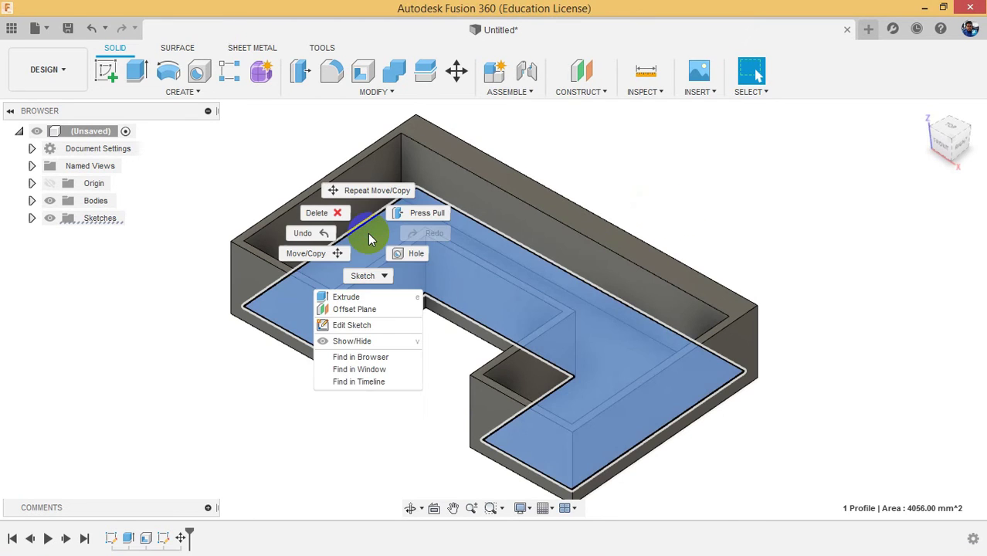
pyautogui.click(351, 327)
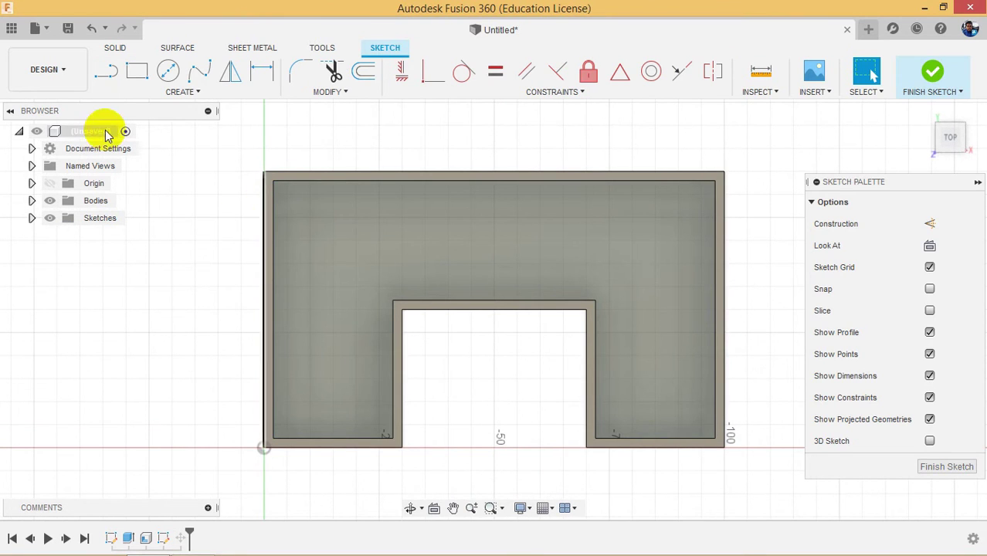
pyautogui.click(137, 71)
pyautogui.click(273, 181)
pyautogui.click(356, 276)
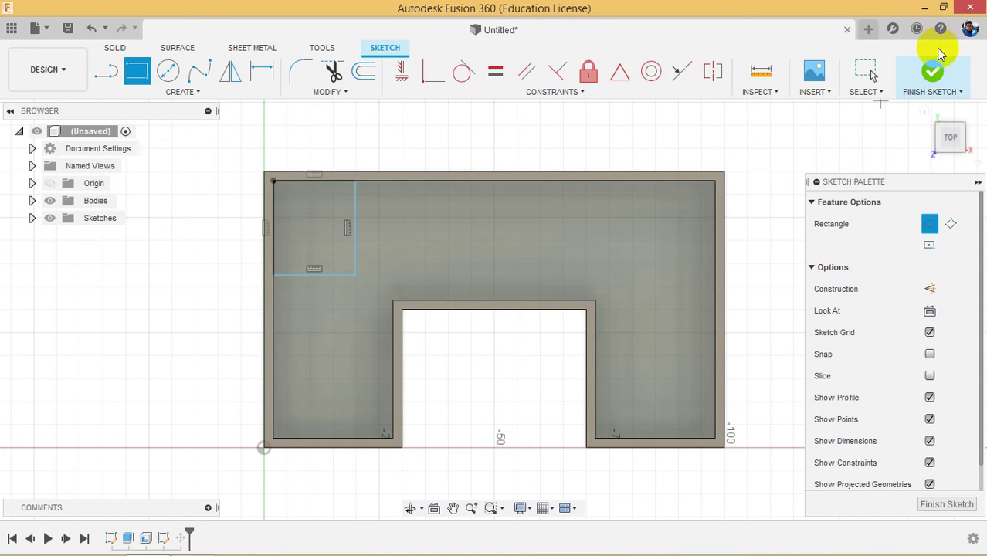
pyautogui.click(932, 71)
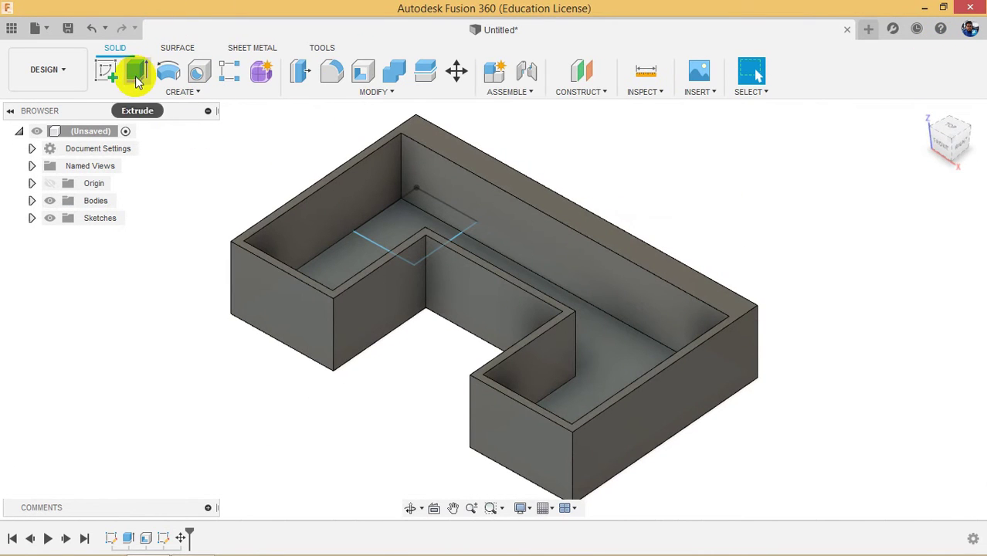
# - Extrude the corner rectangle 10 mm upward as a new body
pyautogui.click(138, 73)
pyautogui.click(410, 218)
pyautogui.moveTo(414, 210); pyautogui.dragTo(413, 175)
pyautogui.click(835, 279)
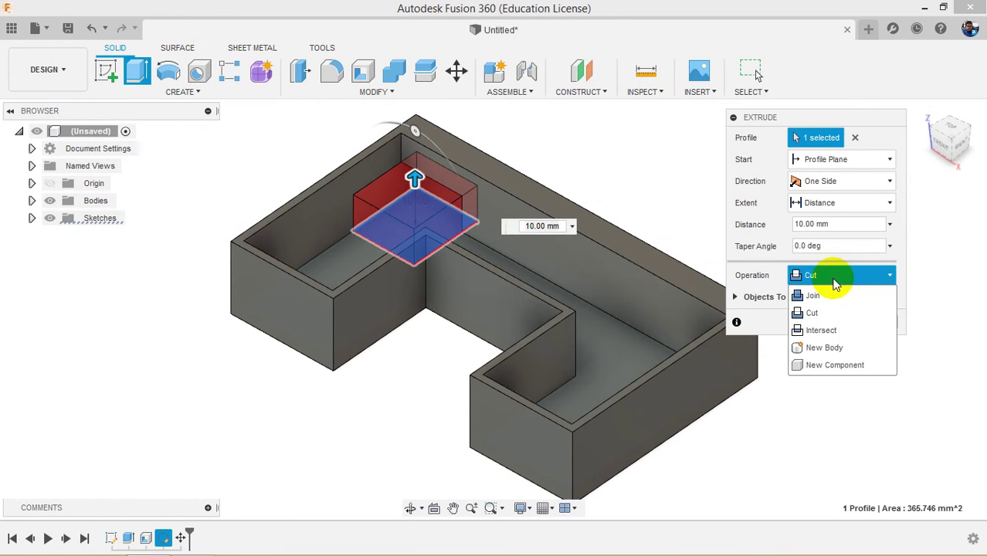
pyautogui.click(821, 348)
pyautogui.click(819, 300)
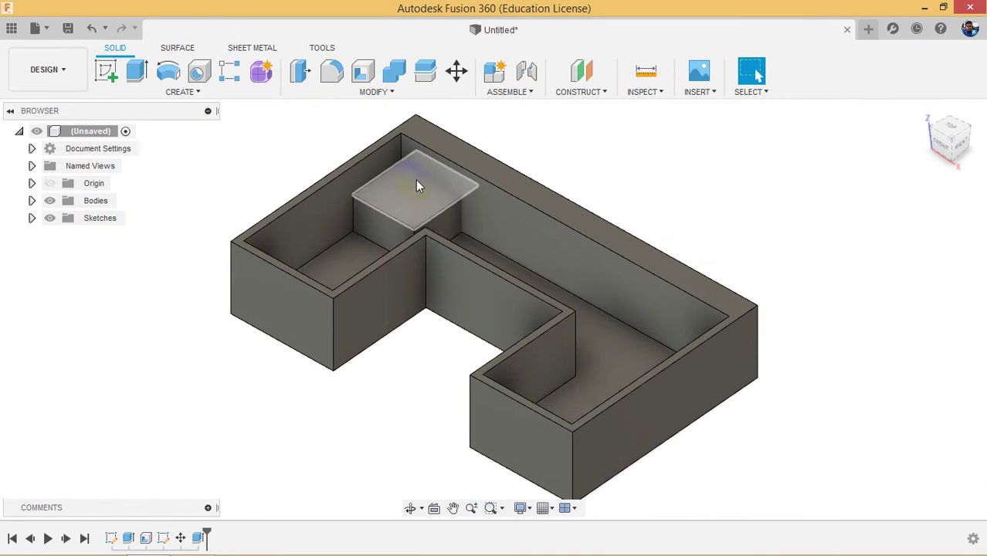
pyautogui.scroll(3, 447, 183)
pyautogui.click(336, 223)
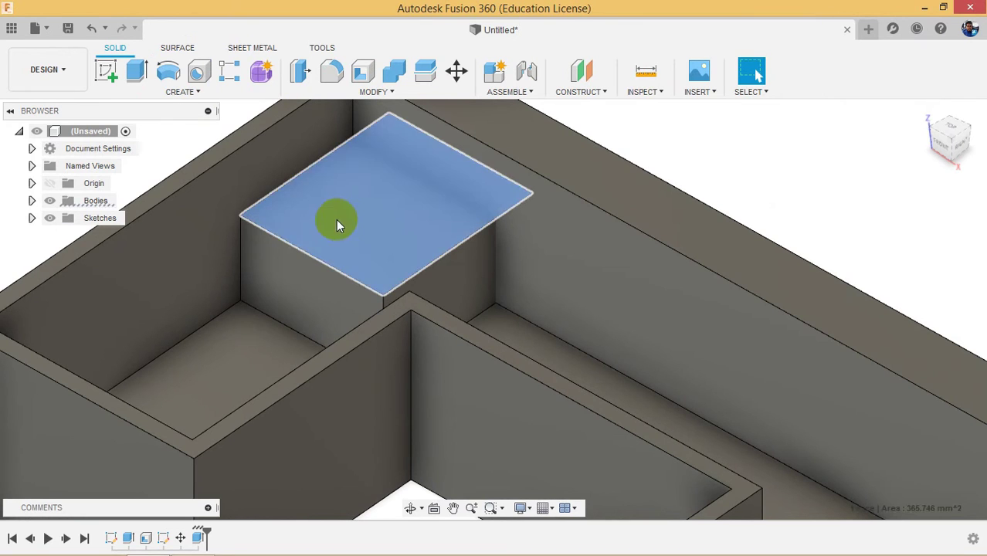
pyautogui.click(308, 291)
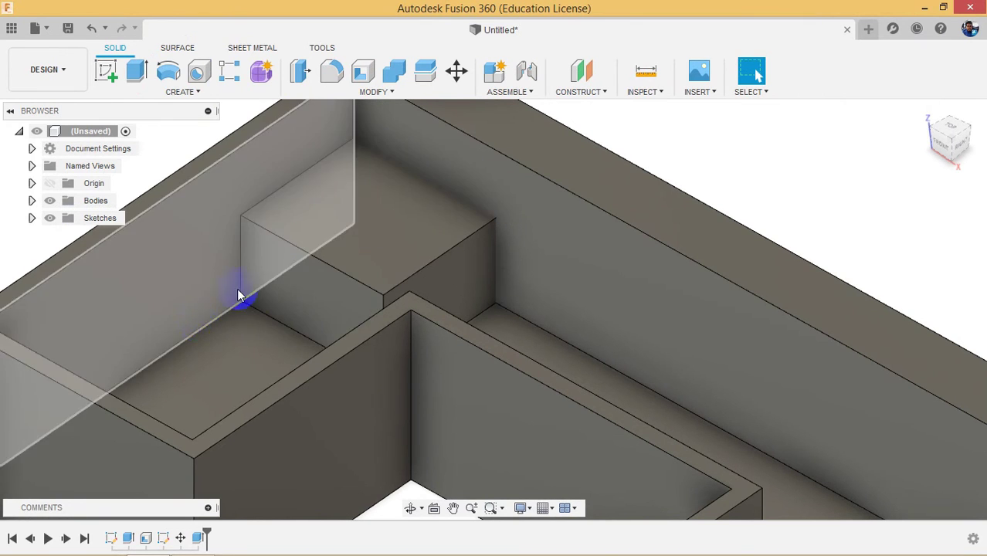
pyautogui.scroll(-3, 238, 294)
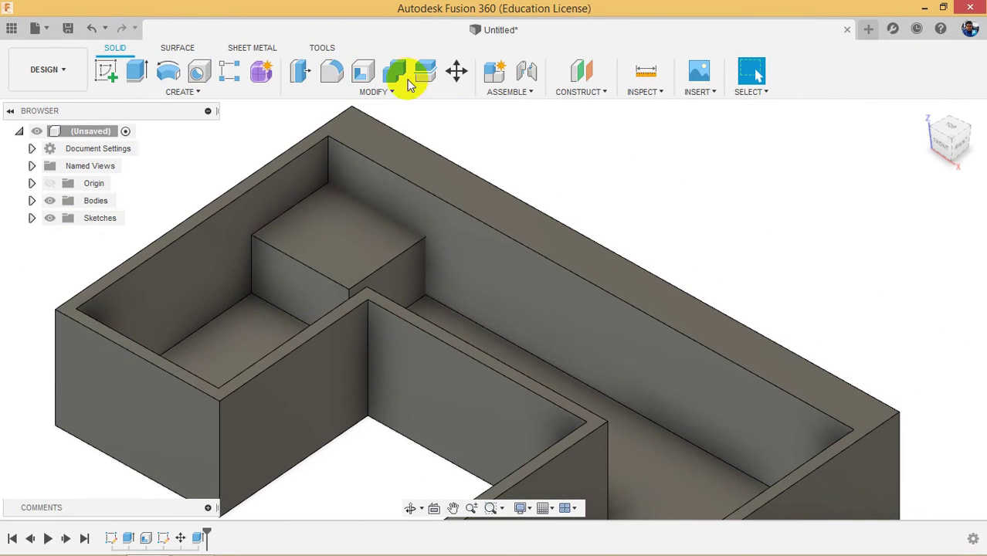
# - Move the small block as a body along the Y axis to the front end of the tray's left arm, at a Y distance of -7 mm
pyautogui.click(458, 73)
pyautogui.click(371, 187)
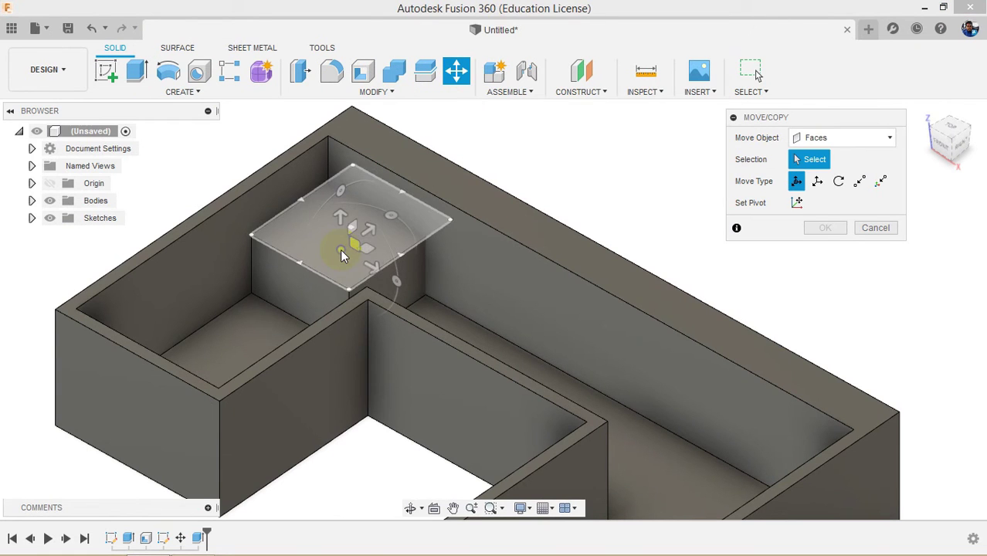
pyautogui.click(820, 137)
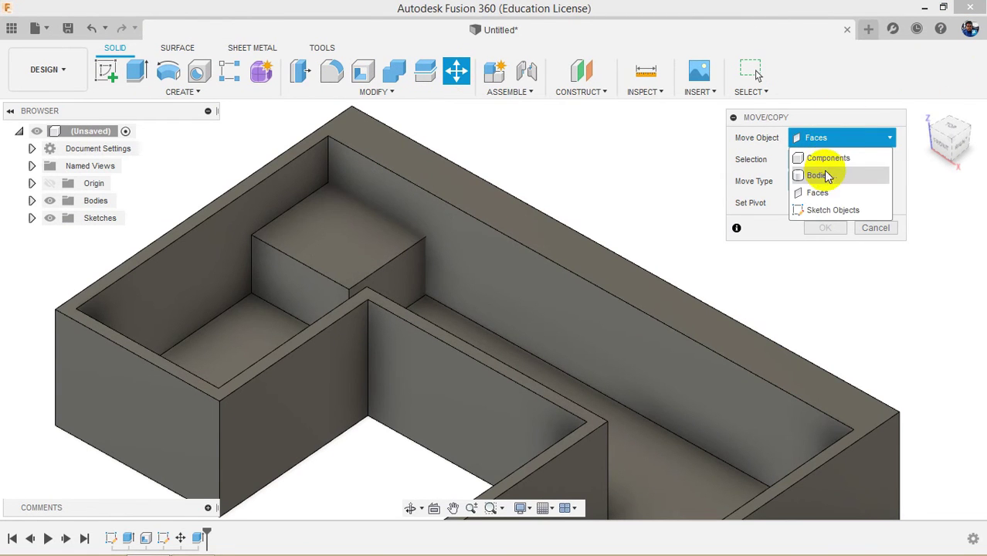
pyautogui.click(827, 174)
pyautogui.click(353, 258)
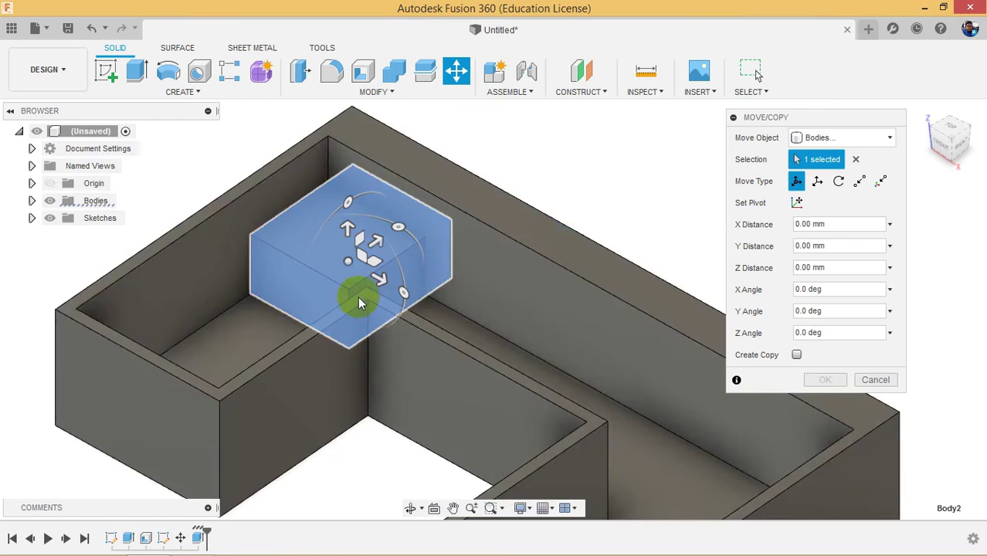
pyautogui.moveTo(379, 245); pyautogui.dragTo(197, 310)
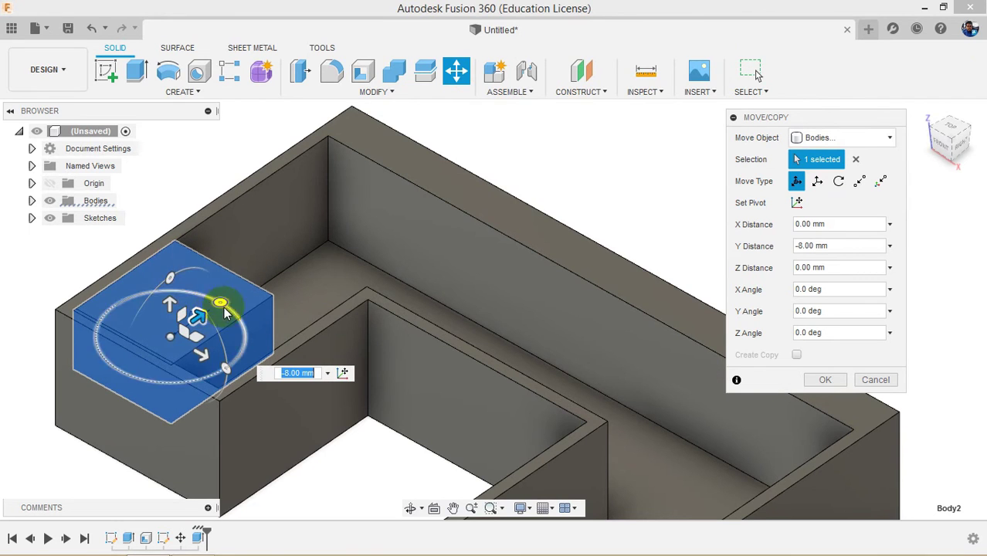
pyautogui.moveTo(206, 318); pyautogui.dragTo(209, 313)
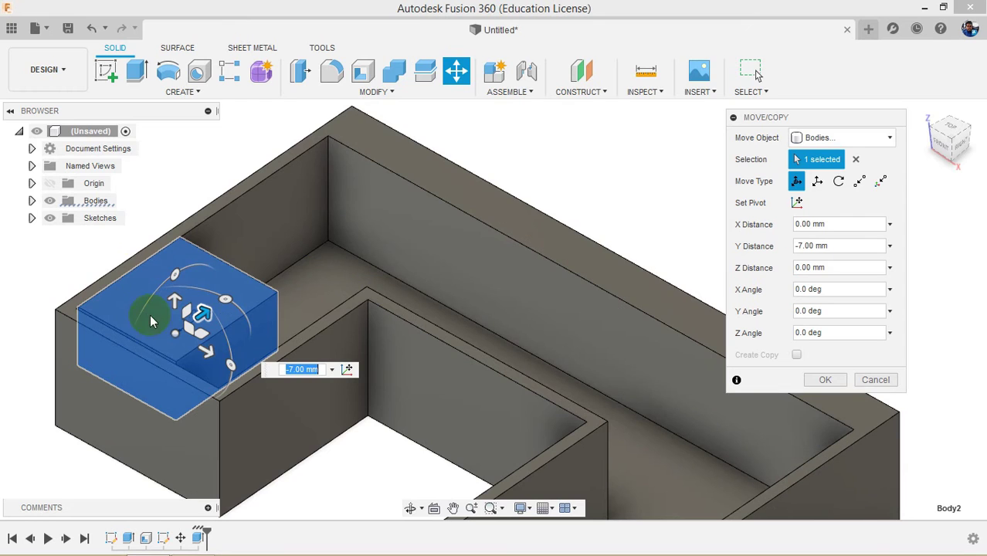
# - Move the block point to point, from its upper front-left corner to the matching inner corner of the tray wall, without creating a copy
pyautogui.click(860, 182)
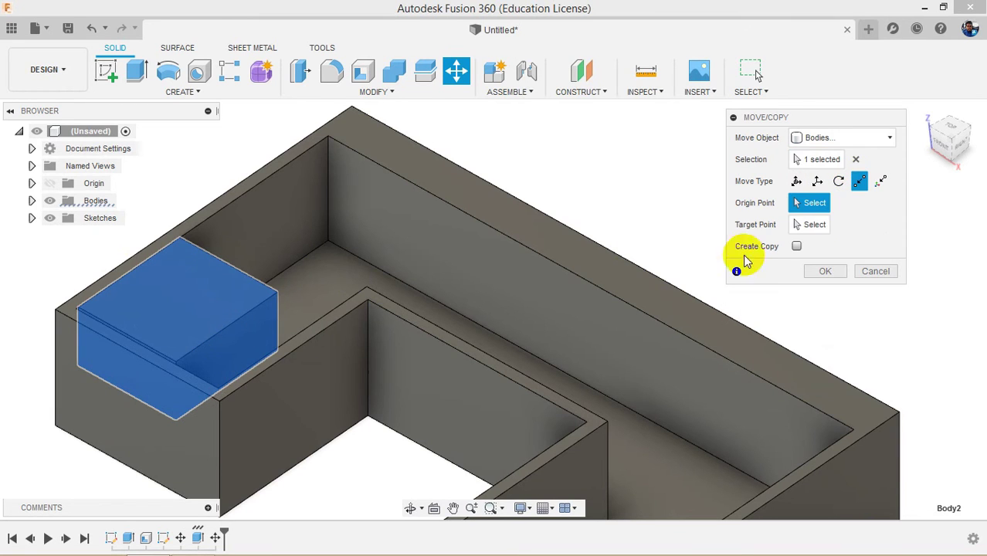
pyautogui.scroll(8, 320, 255)
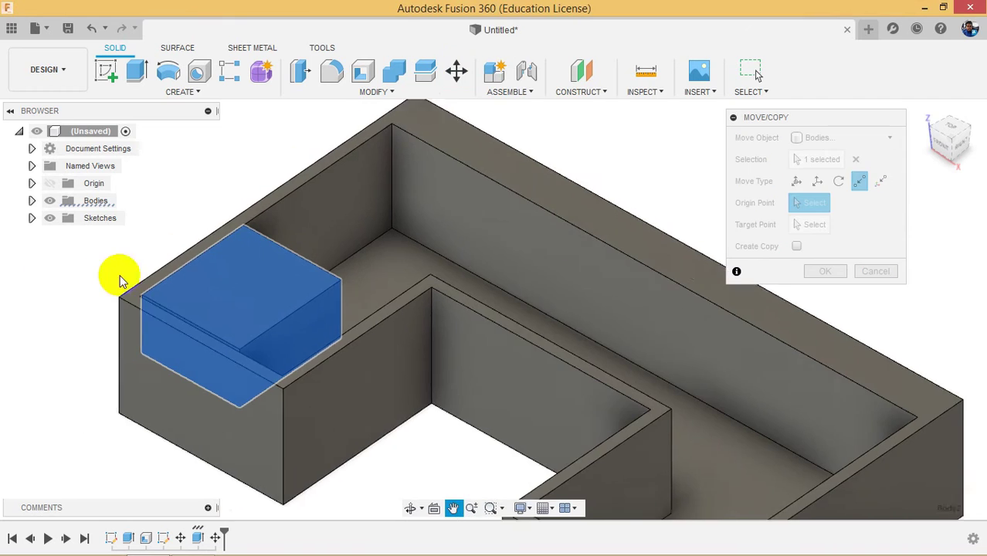
pyautogui.scroll(4, 359, 267)
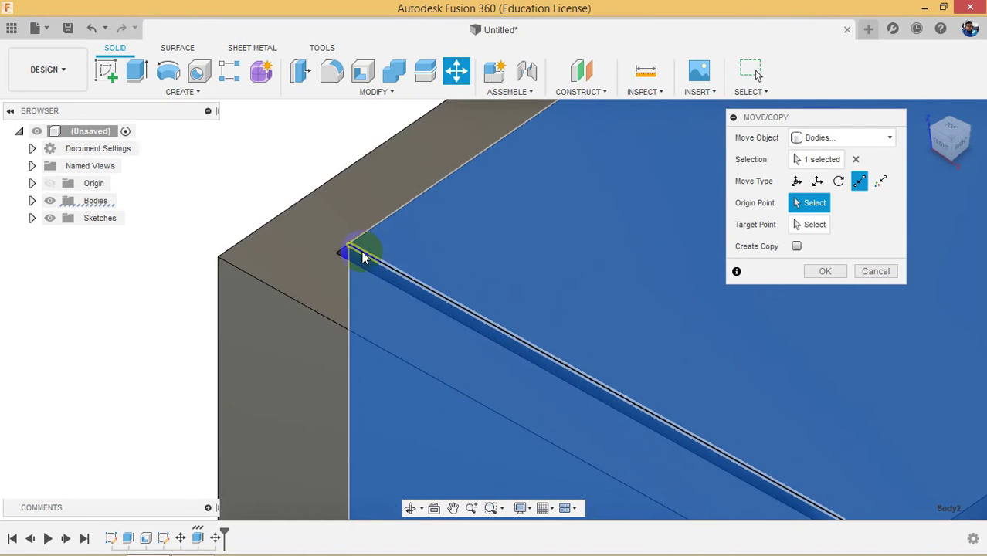
pyautogui.click(346, 249)
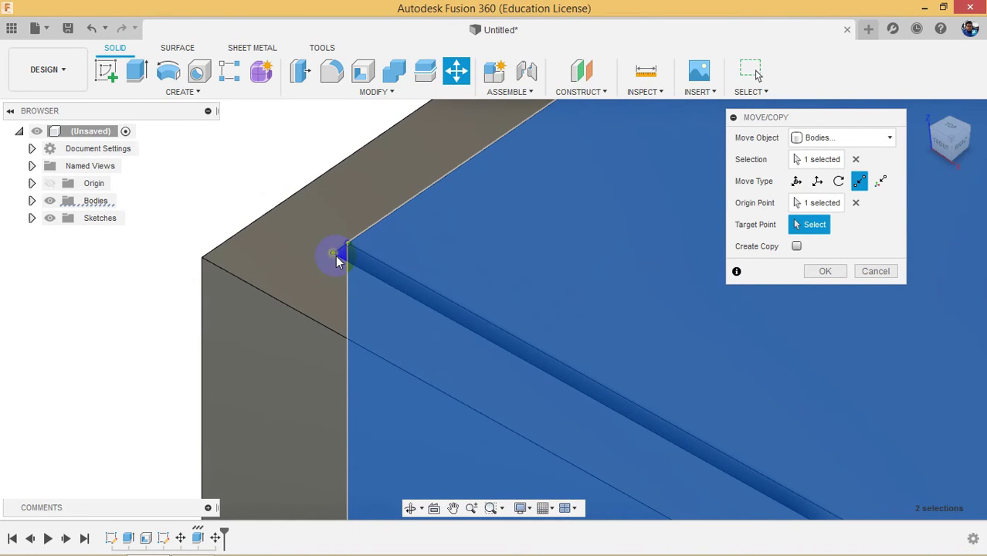
pyautogui.click(335, 254)
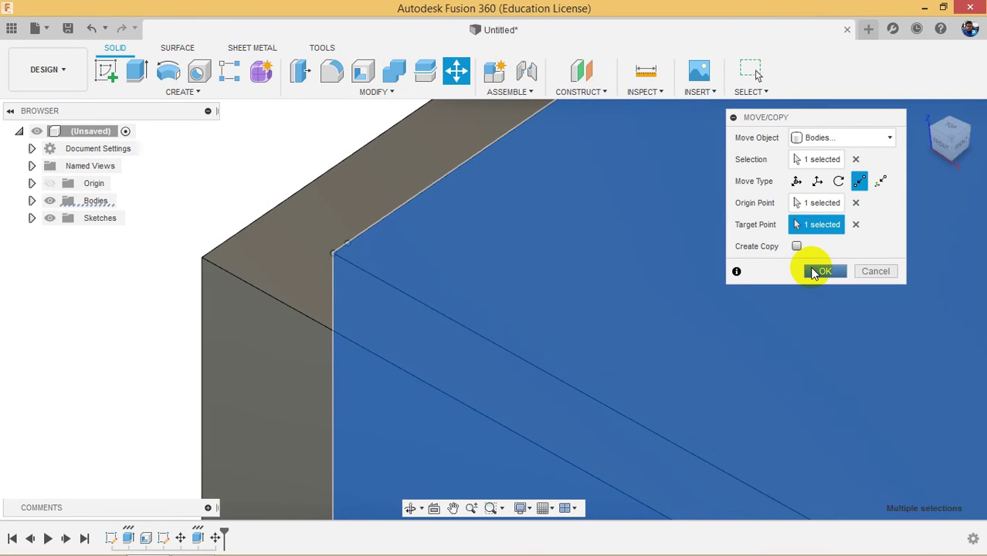
pyautogui.click(822, 270)
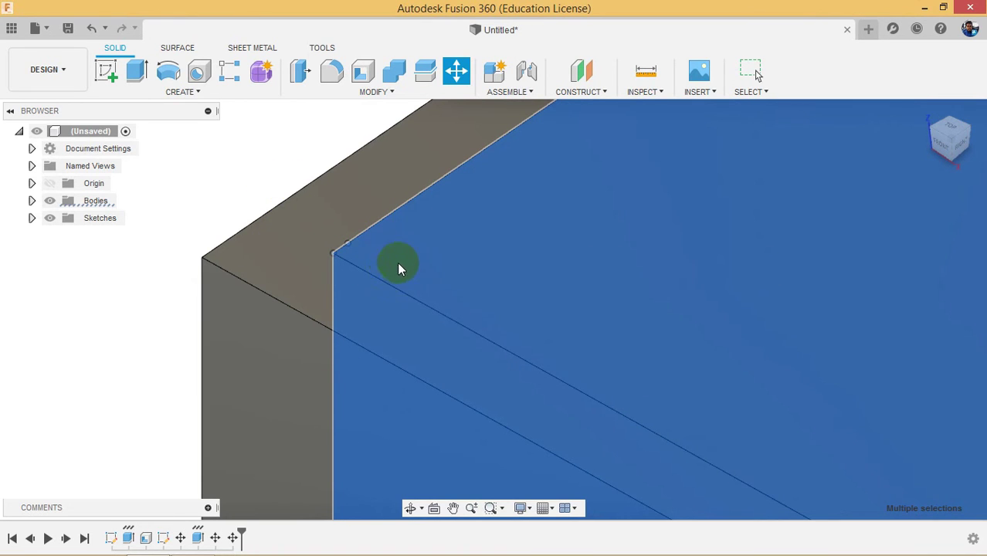
# - Examine how the block fits against the inner corner of the tray's left arm, up close and in the whole model
pyautogui.scroll(-4, 400, 264)
pyautogui.scroll(2, 300, 196)
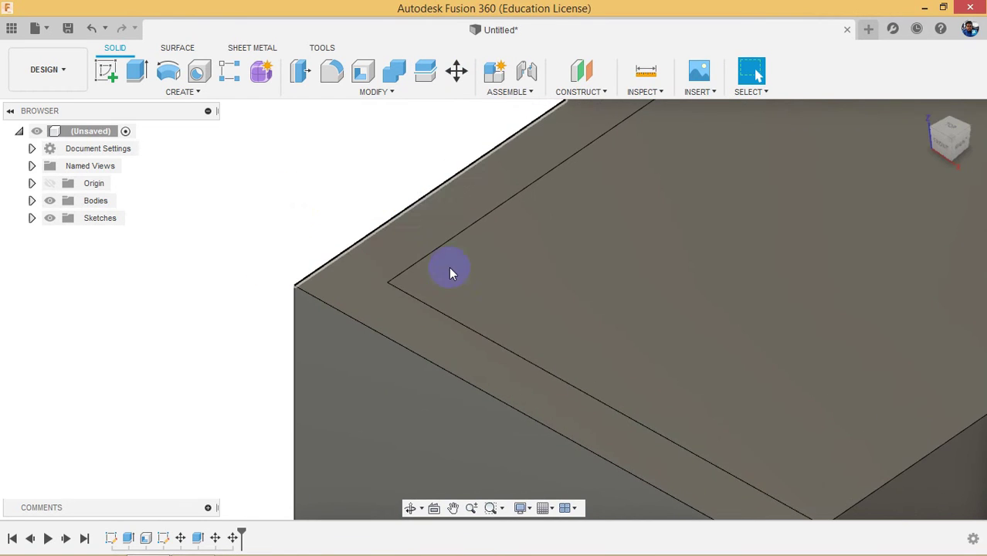
pyautogui.scroll(1, 452, 274)
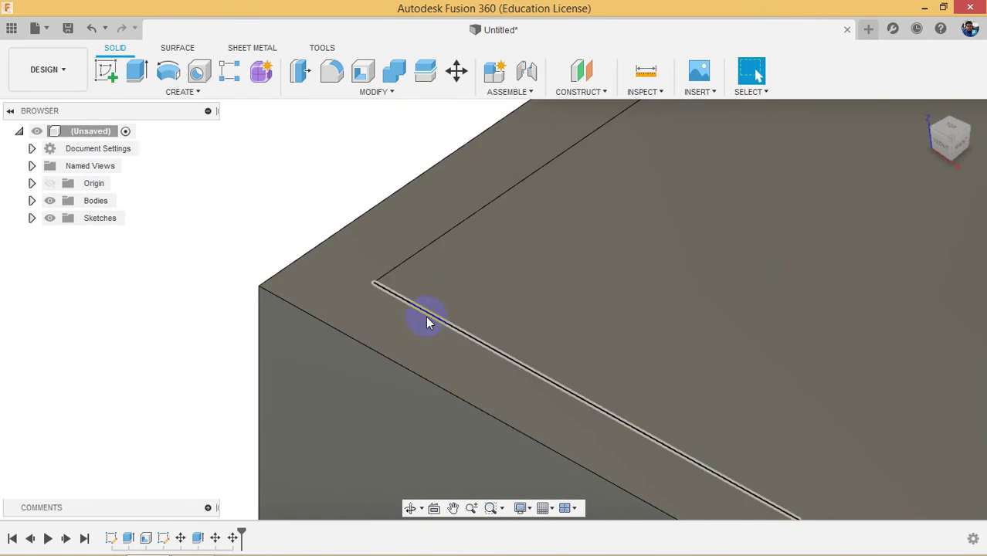
pyautogui.scroll(-3, 317, 292)
pyautogui.scroll(-3, 514, 302)
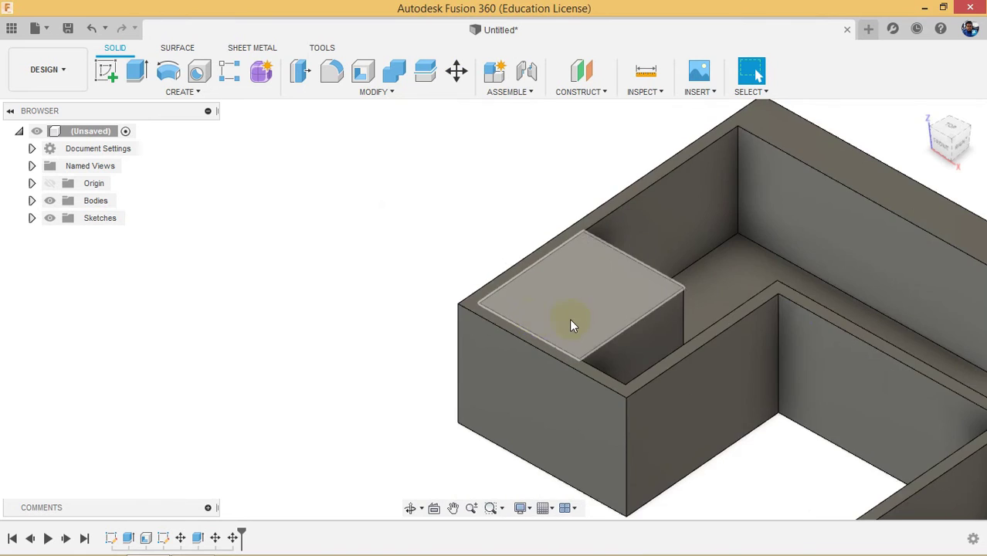
pyautogui.scroll(-6, 741, 330)
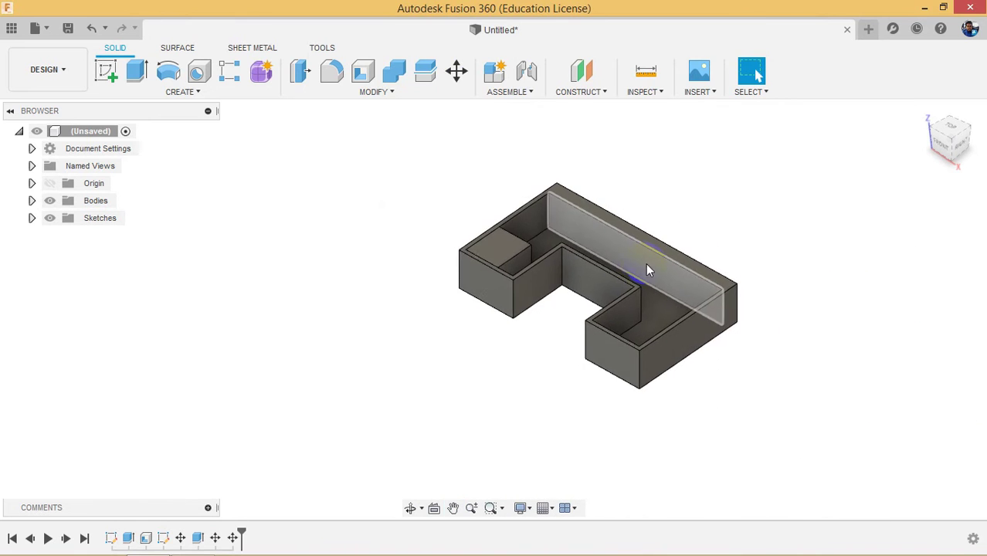
pyautogui.scroll(5, 648, 267)
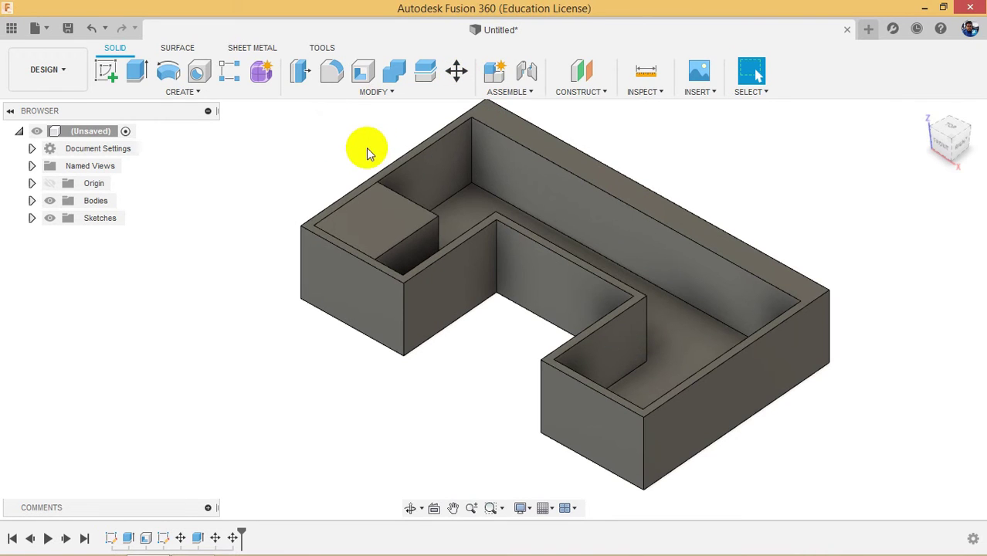
pyautogui.click(486, 197)
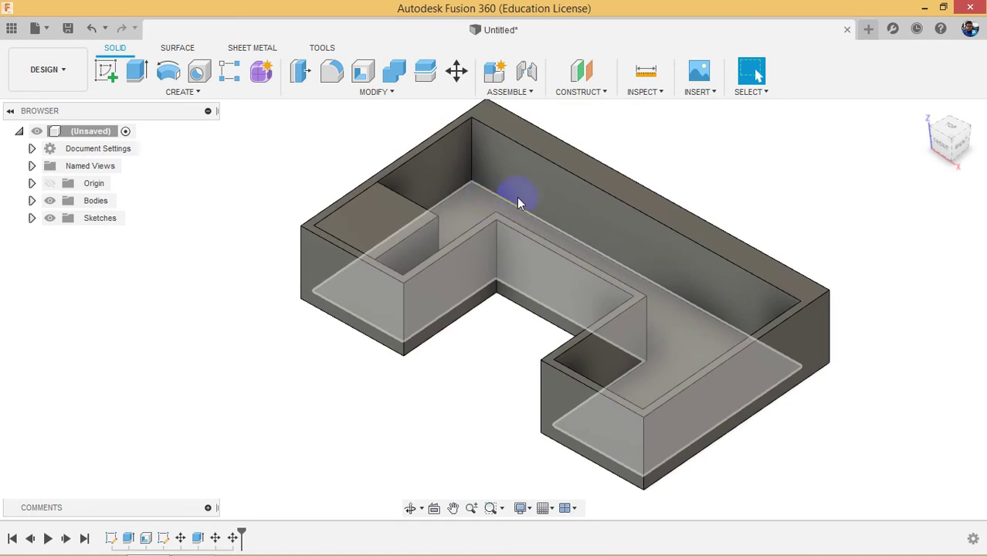
pyautogui.click(708, 212)
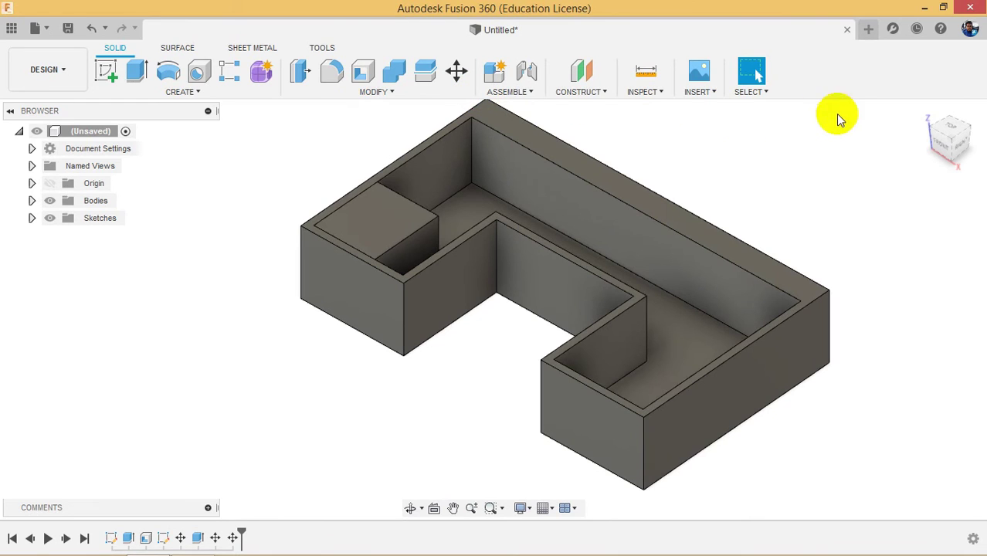
# - Close the tray design without saving its changes
pyautogui.click(847, 30)
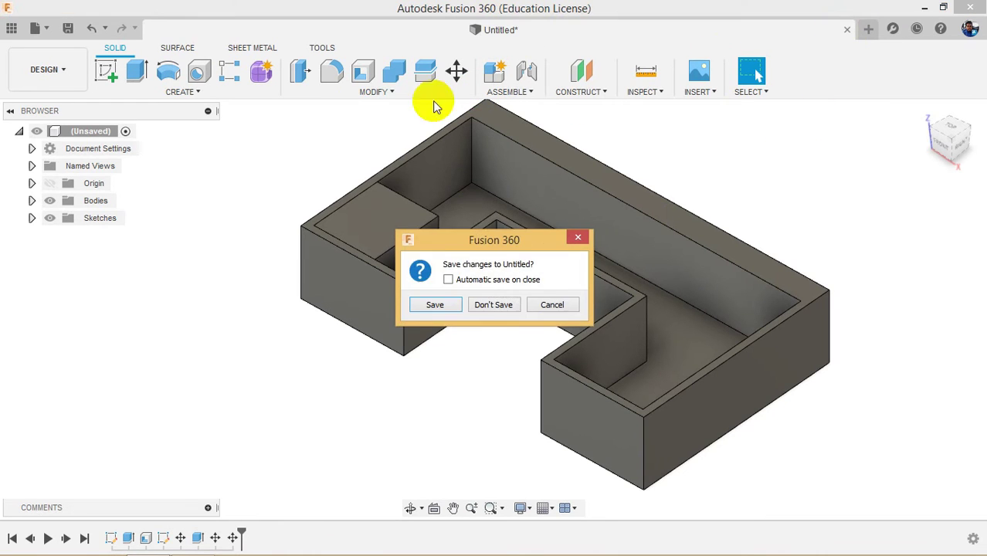
pyautogui.click(484, 305)
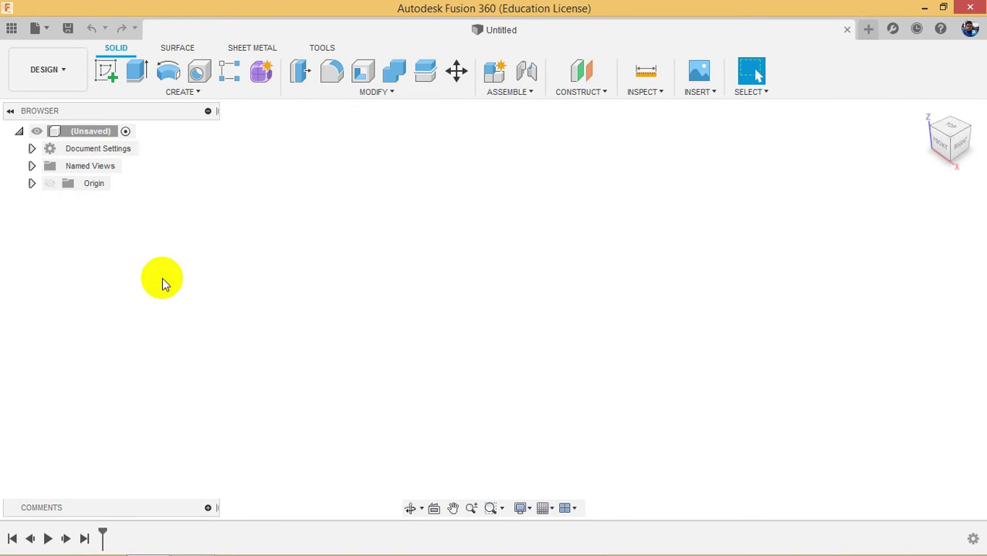
# - Switch to Picasa Photo Viewer and study the dimensioned views and isometric in "Day- 01 Class reference 01.png", then return to Fusion 360
pyautogui.click(197, 542)
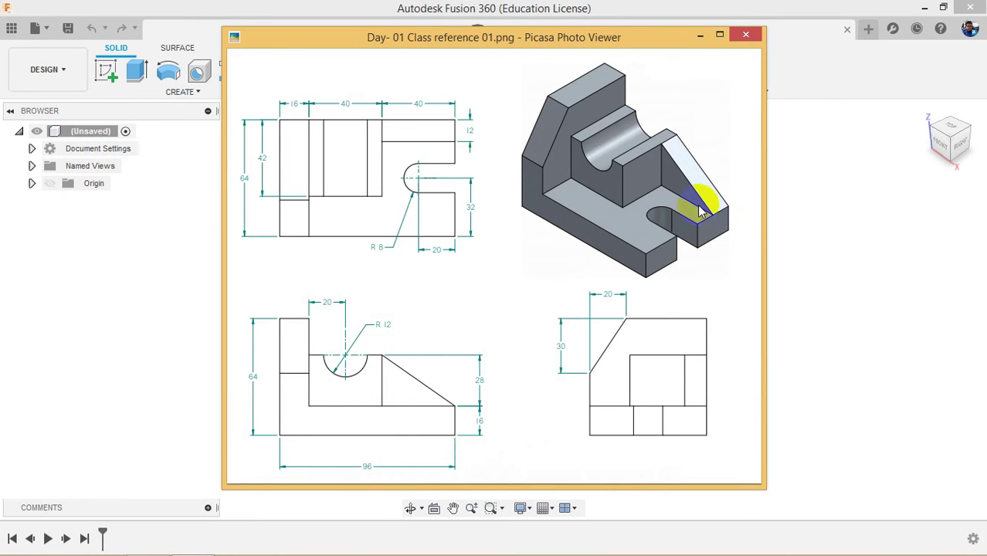
pyautogui.click(530, 214)
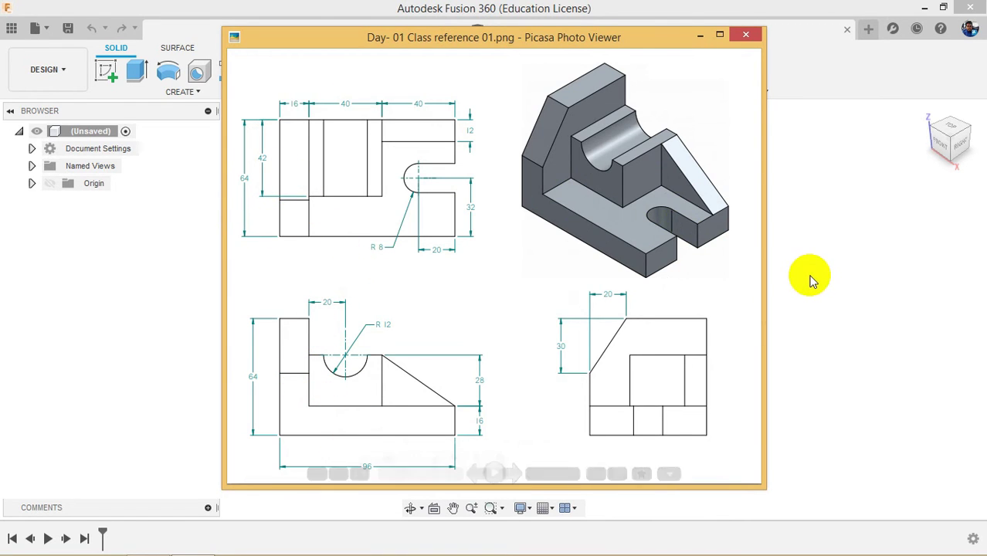
pyautogui.click(778, 278)
# - Start a sketch on the horizontal XY plane and draw a center rectangle centred on the origin
pyautogui.click(111, 74)
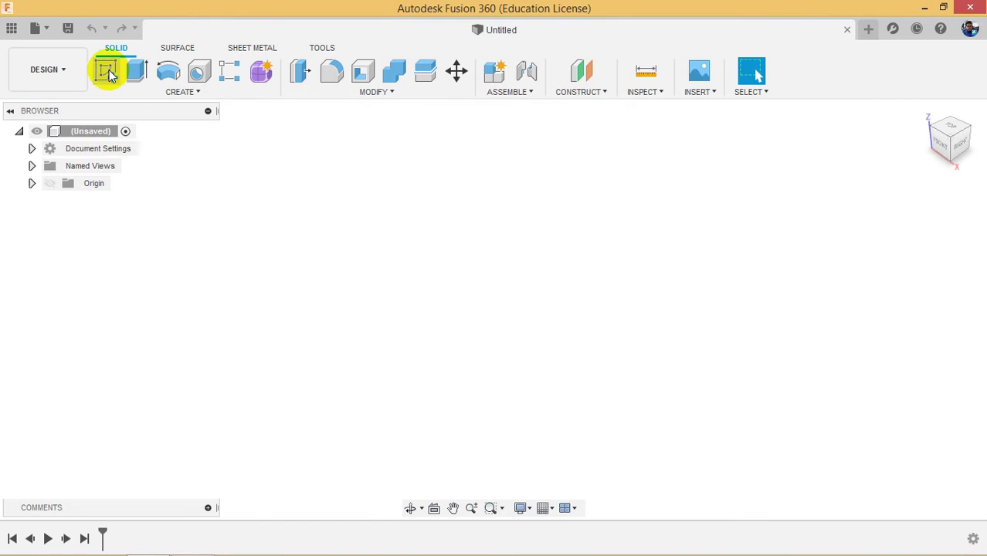
pyautogui.click(579, 311)
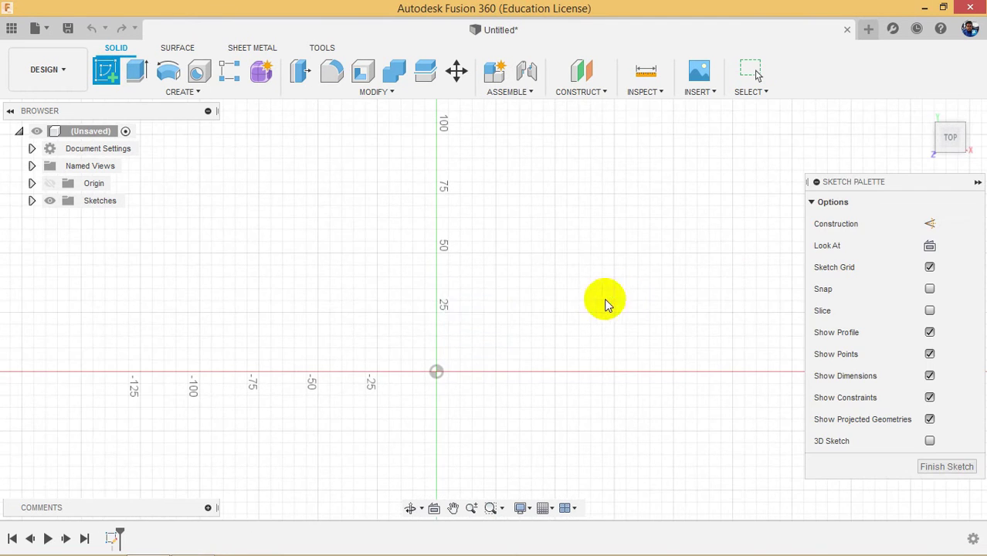
pyautogui.click(169, 94)
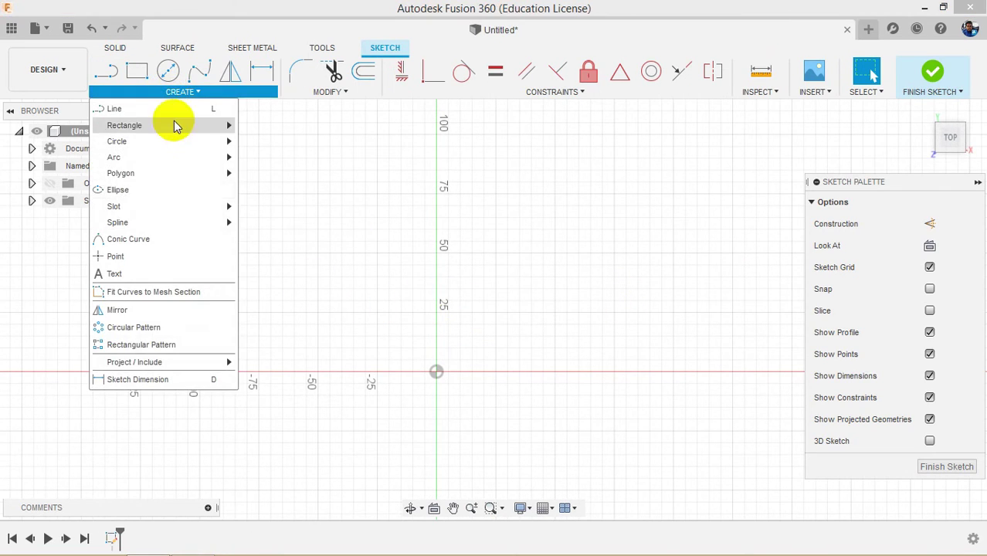
pyautogui.moveTo(227, 126)
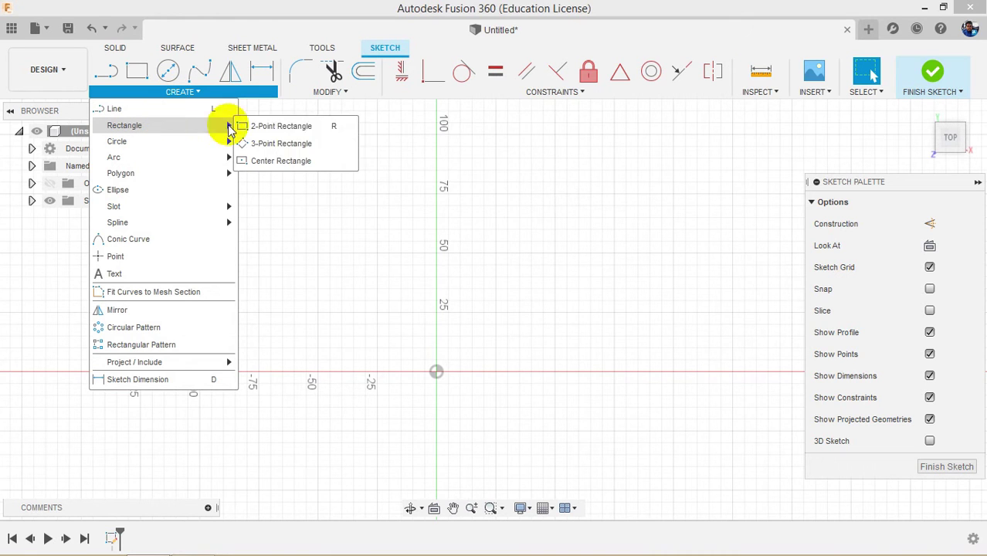
pyautogui.click(282, 160)
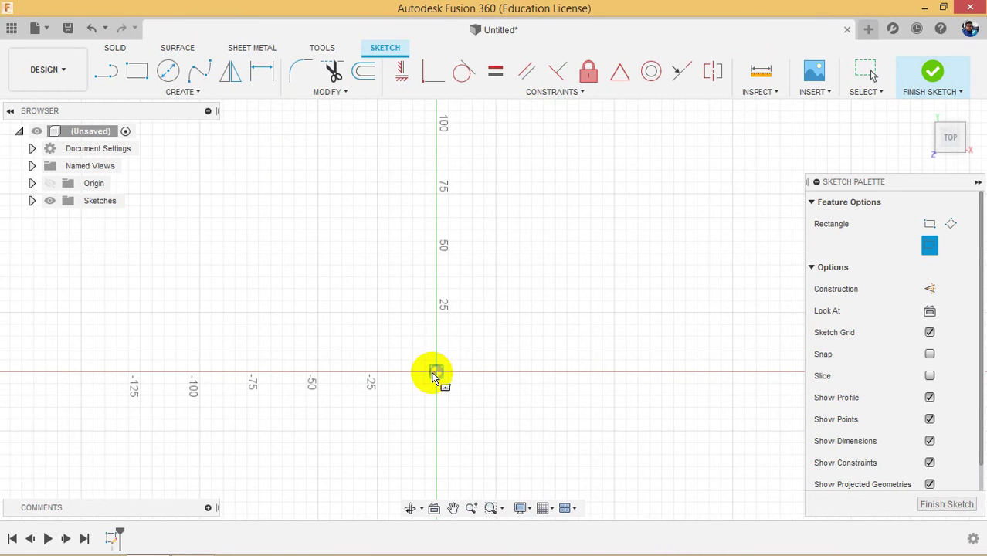
pyautogui.click(434, 375)
pyautogui.click(234, 210)
pyautogui.scroll(-2, 558, 203)
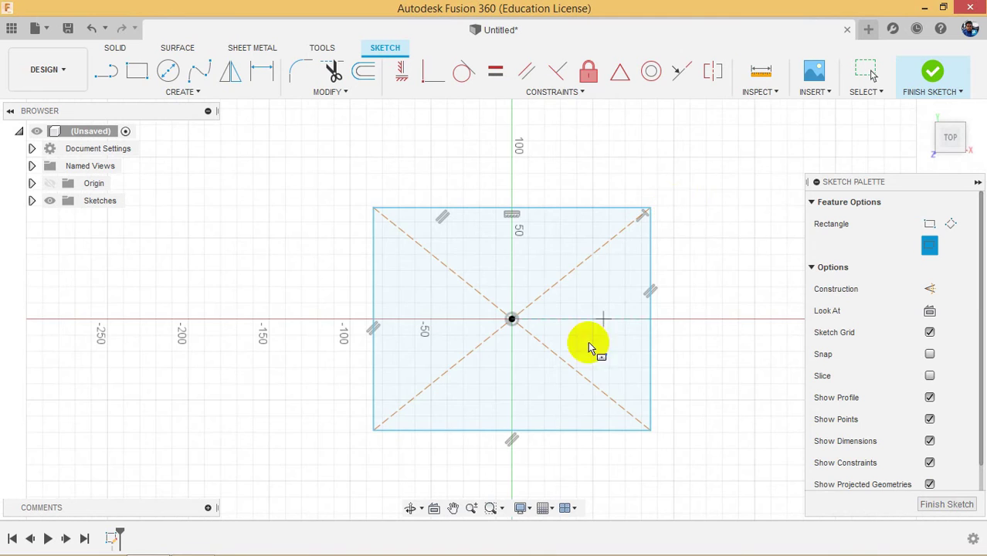
# - Dimension the rectangle's upper horizontal side to 96 mm
pyautogui.click(262, 71)
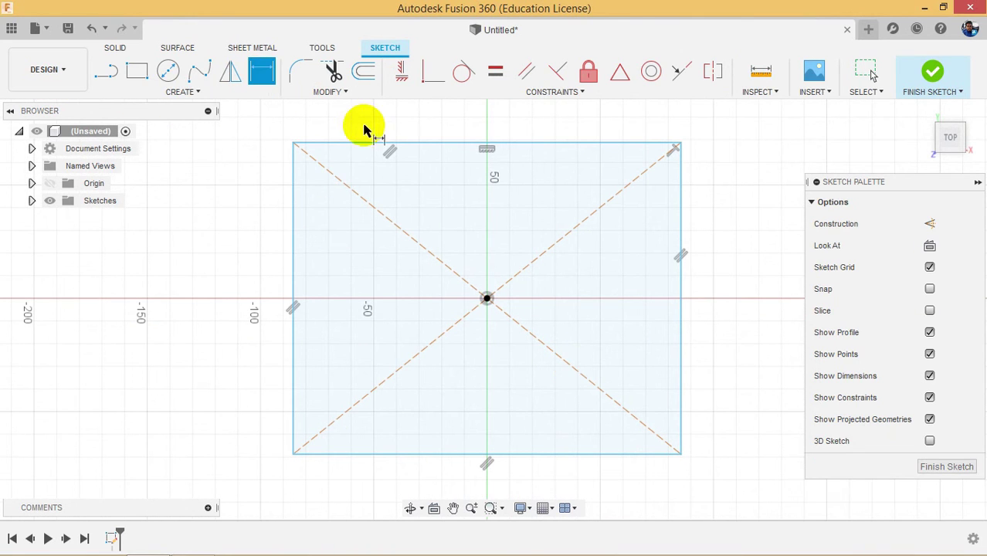
pyautogui.click(364, 147)
pyautogui.click(376, 125)
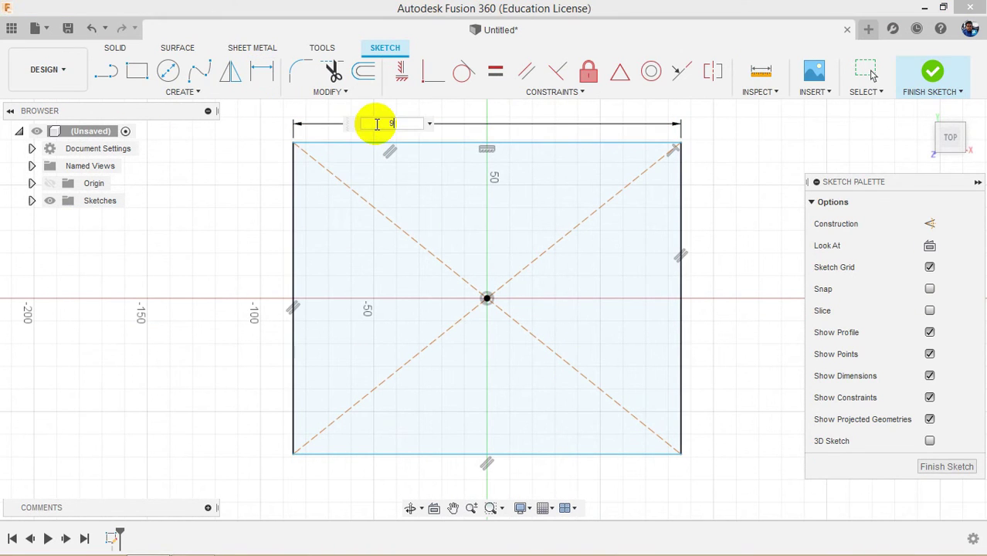
pyautogui.write('96')
pyautogui.press('Return')
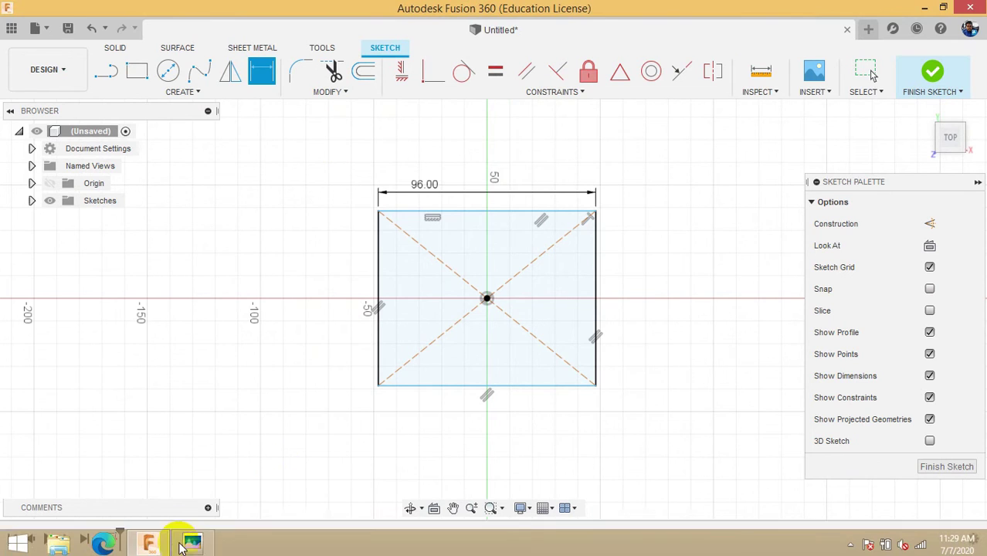
# - After checking the class reference in Picasa Photo Viewer, dimension the rectangle's left side to 64 mm and finish the sketch
pyautogui.click(192, 544)
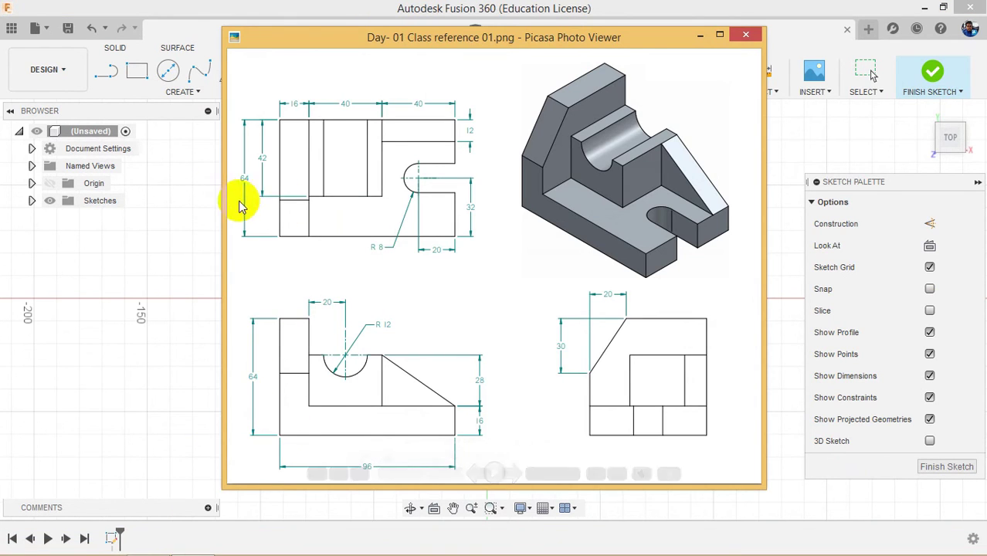
pyautogui.press('Escape')
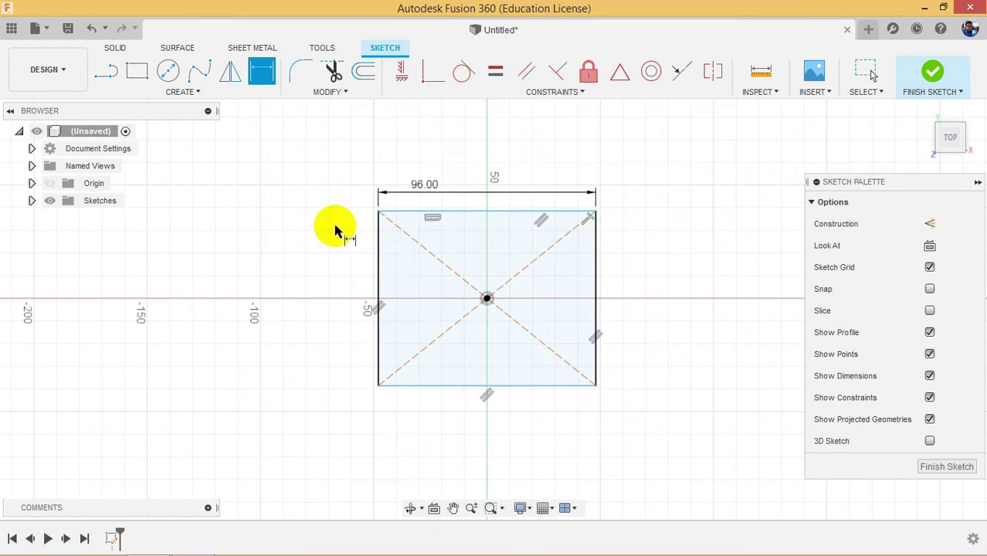
pyautogui.click(379, 245)
pyautogui.click(345, 260)
pyautogui.write('64')
pyautogui.press('Return')
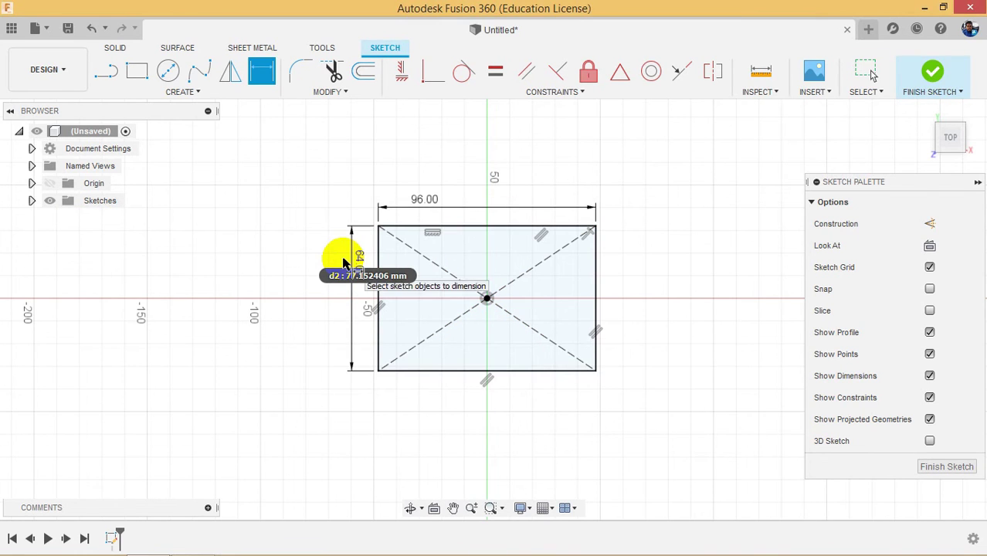
pyautogui.click(934, 72)
pyautogui.click(921, 113)
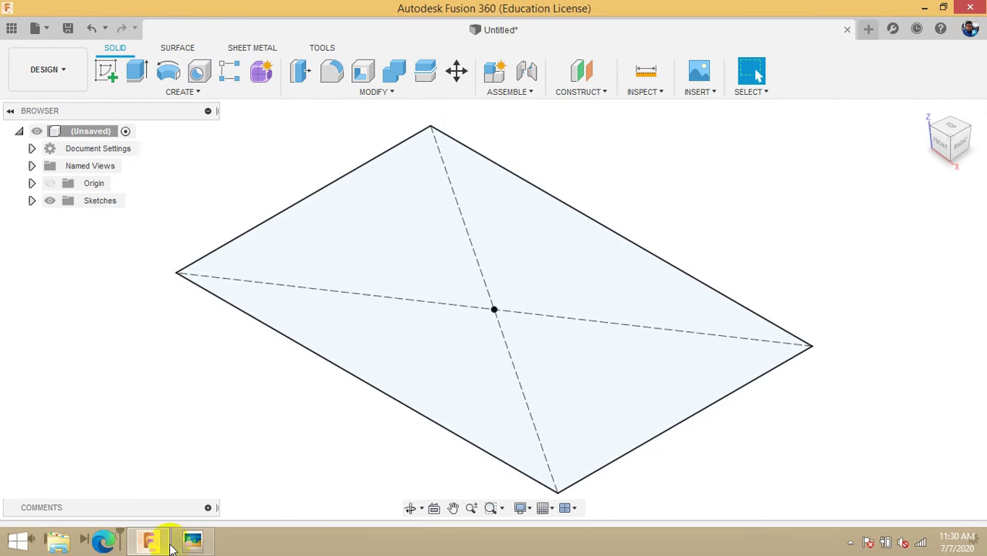
# - Consult the drawing in Picasa Photo Viewer for the base thickness and extrude the rectangle 16 mm upward as a new body
pyautogui.click(193, 541)
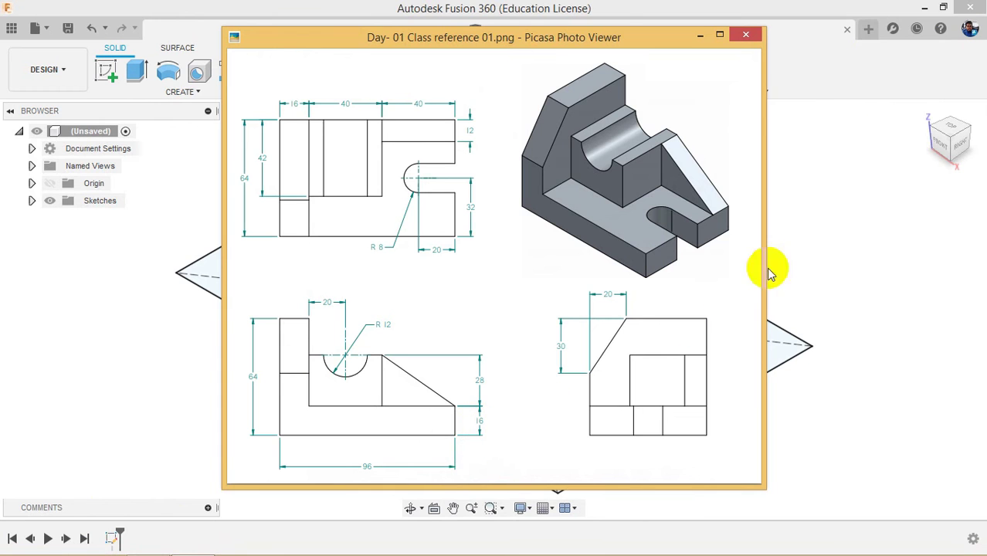
pyautogui.click(809, 244)
pyautogui.click(140, 73)
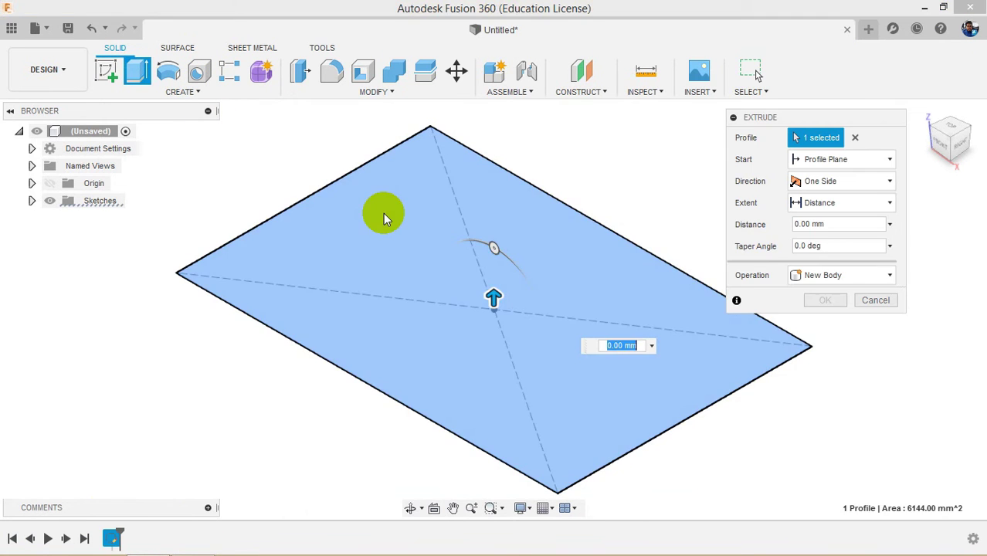
pyautogui.click(384, 215)
pyautogui.click(384, 215)
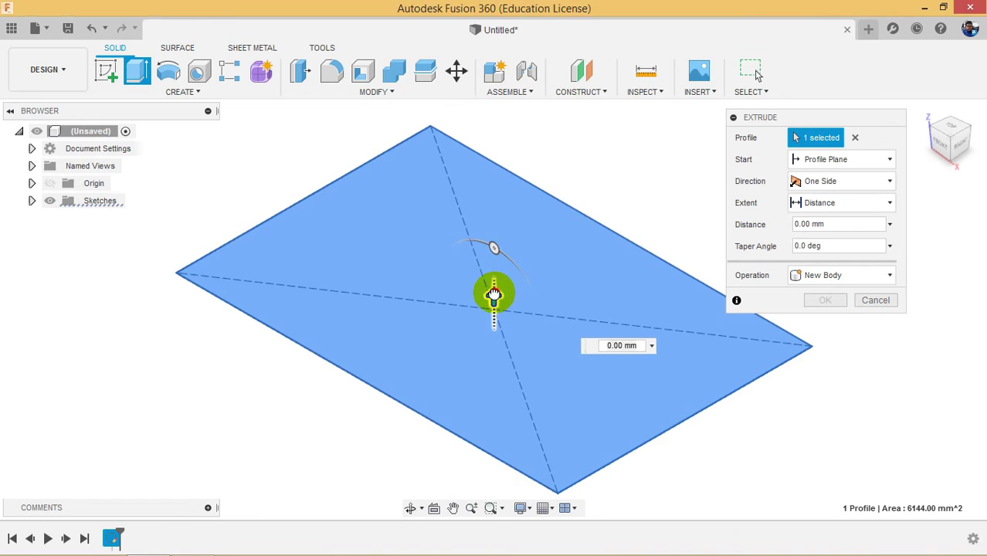
pyautogui.moveTo(495, 297); pyautogui.dragTo(495, 250)
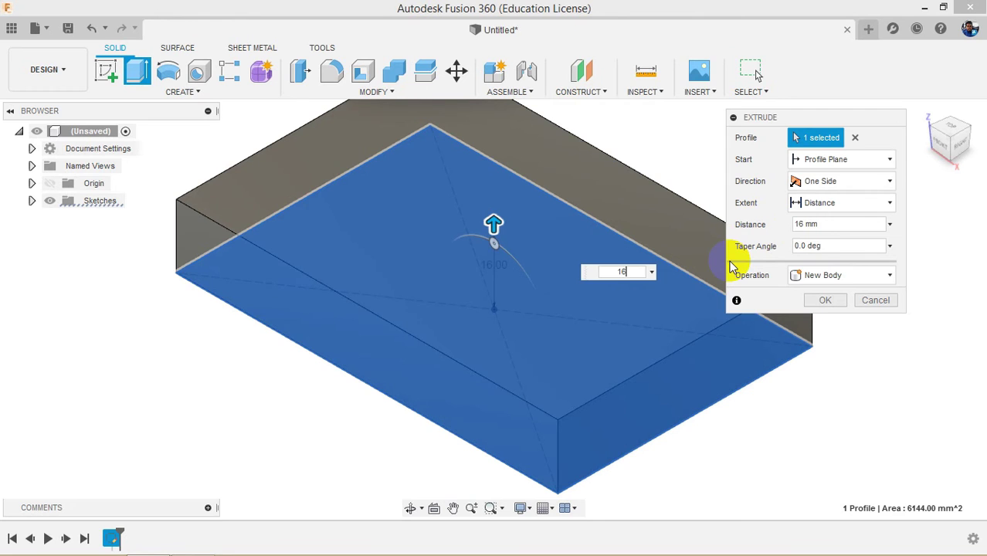
pyautogui.press('Return')
pyautogui.scroll(-3, 595, 403)
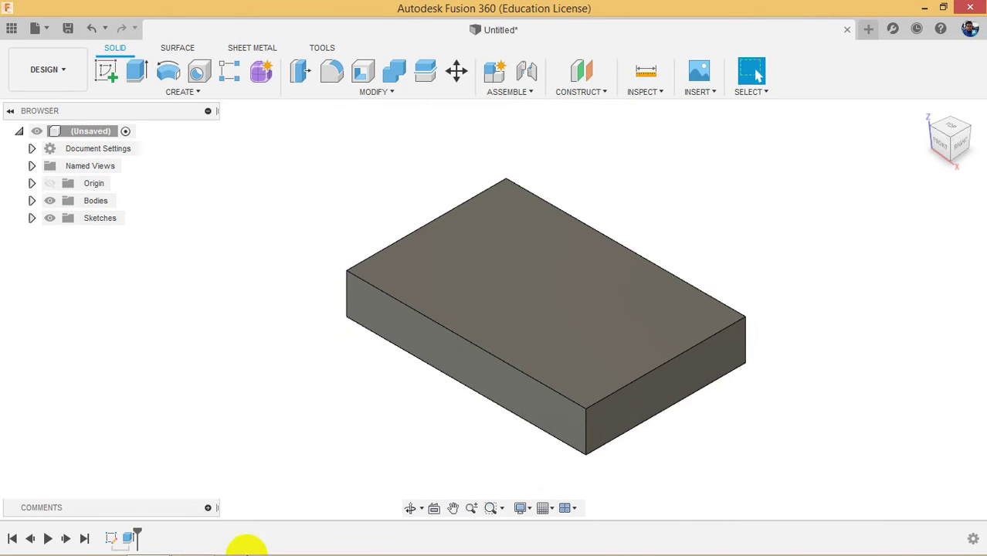
# - Consult the Picasa Photo Viewer reference and sketch a two-point rectangle about 58 mm high on the plate's left end face, from its lower back corner
pyautogui.moveTo(17, 534)
pyautogui.click(193, 541)
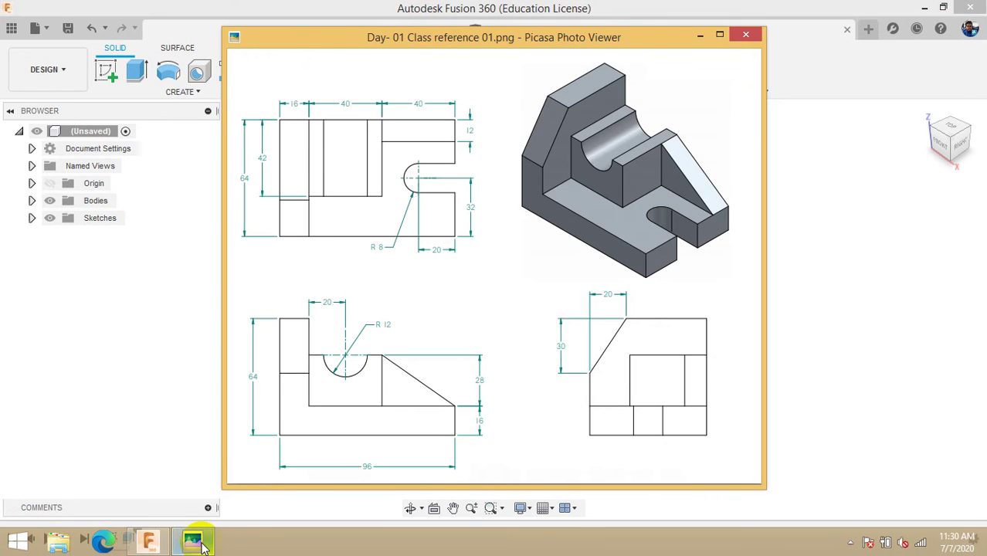
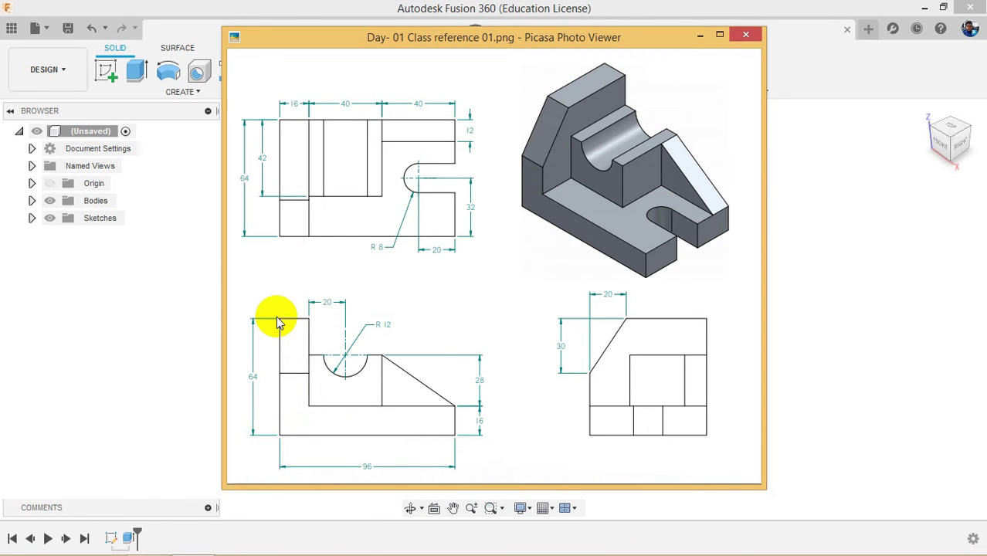
pyautogui.click(821, 272)
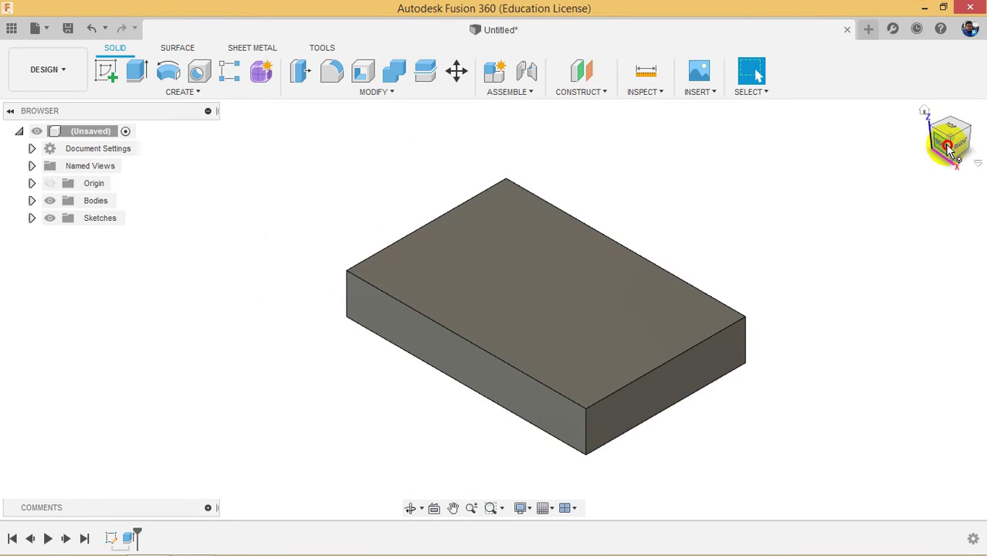
pyautogui.moveTo(949, 148)
pyautogui.mouseDown()
pyautogui.moveTo(969, 137)
pyautogui.moveTo(26, 138)
pyautogui.moveTo(964, 127)
pyautogui.moveTo(72, 132)
pyautogui.moveTo(108, 132)
pyautogui.mouseUp()
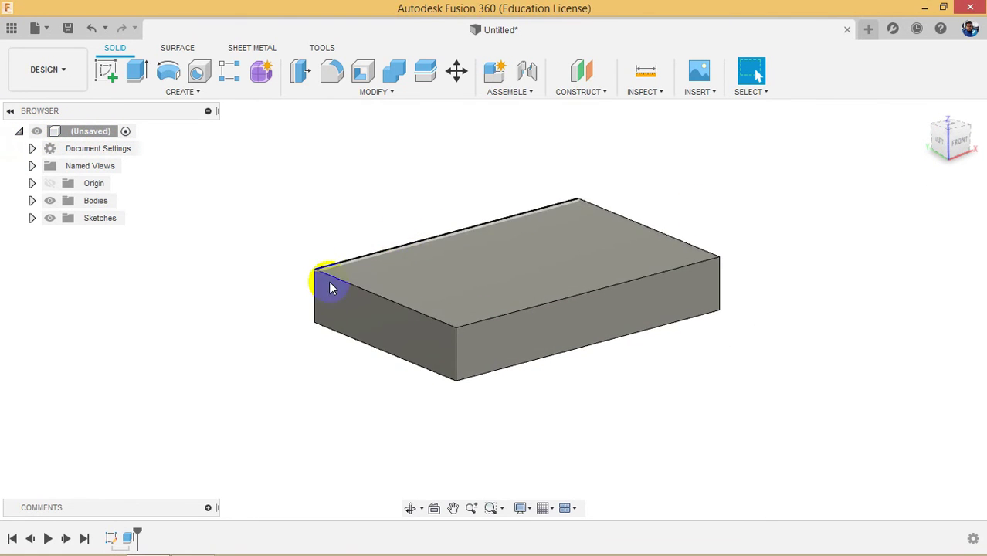
pyautogui.click(108, 71)
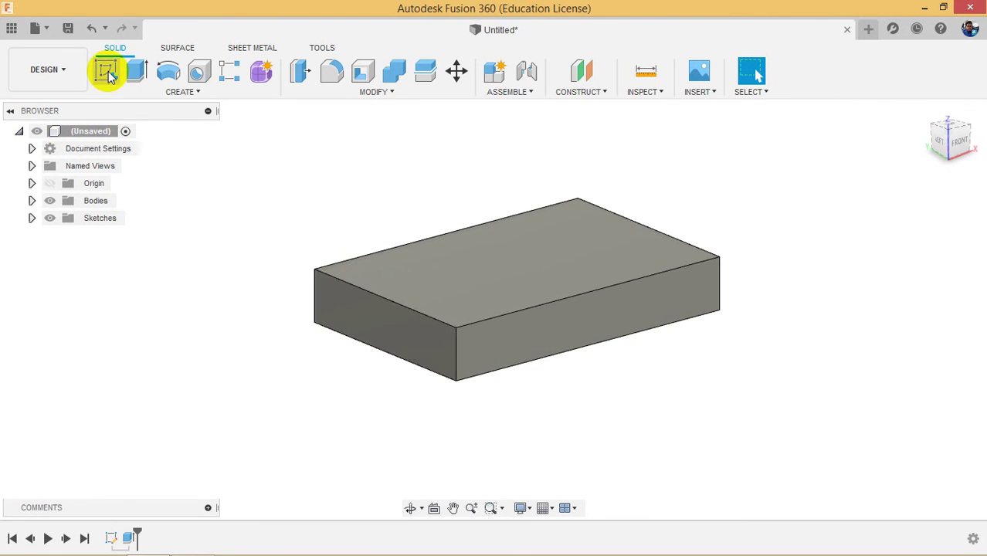
pyautogui.click(364, 326)
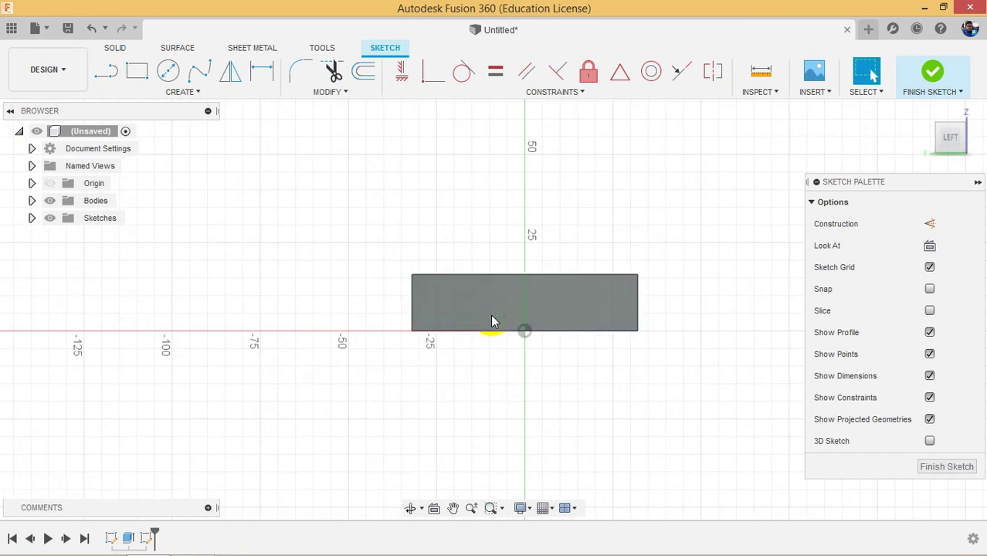
pyautogui.click(144, 72)
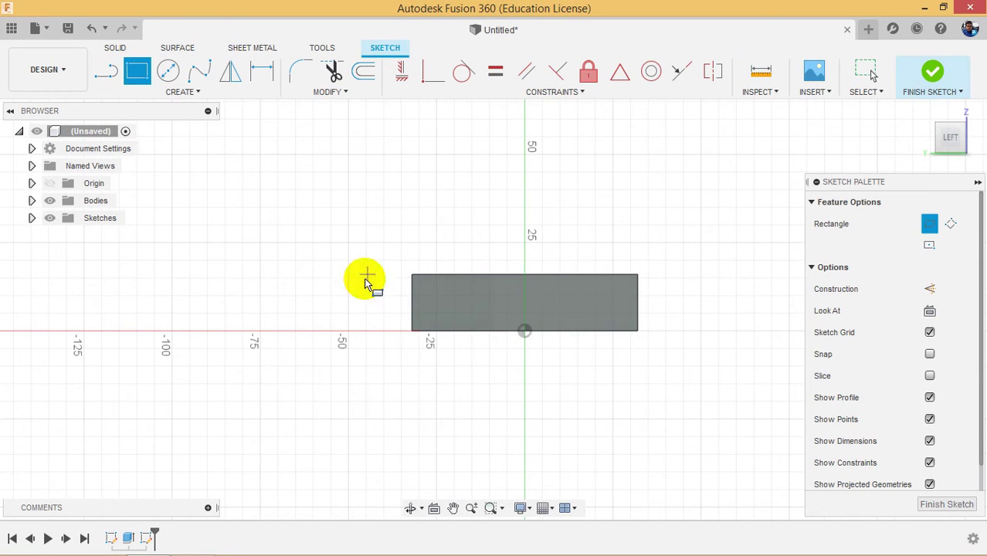
pyautogui.click(412, 331)
pyautogui.click(611, 126)
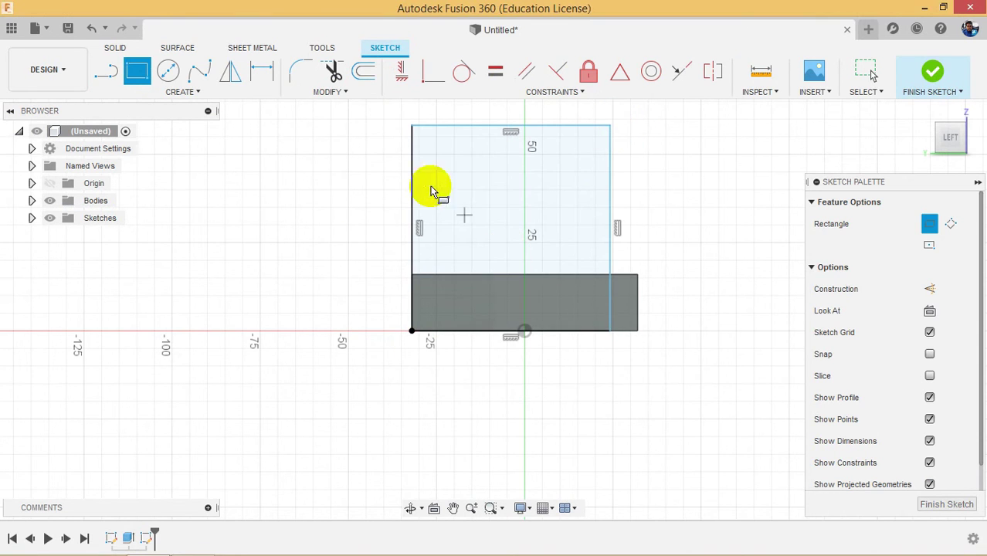
# - Make the rectangle's free vertical side coincident with the upper front corner of the plate's end face
pyautogui.click(432, 72)
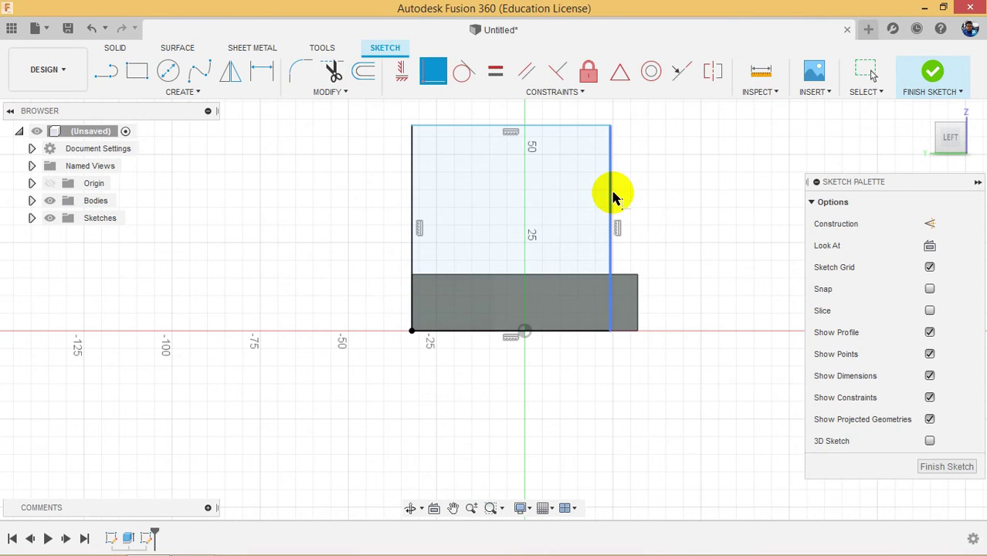
pyautogui.click(612, 198)
pyautogui.click(638, 277)
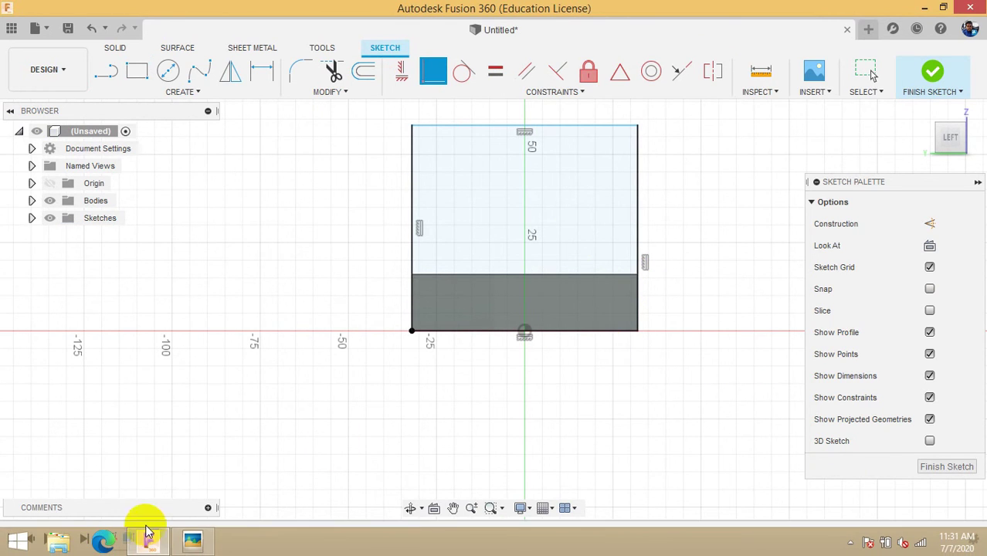
# - Check the upright's height in Picasa Photo Viewer and dimension the rectangle's height to 64 mm between its lower and upper sides
pyautogui.click(193, 541)
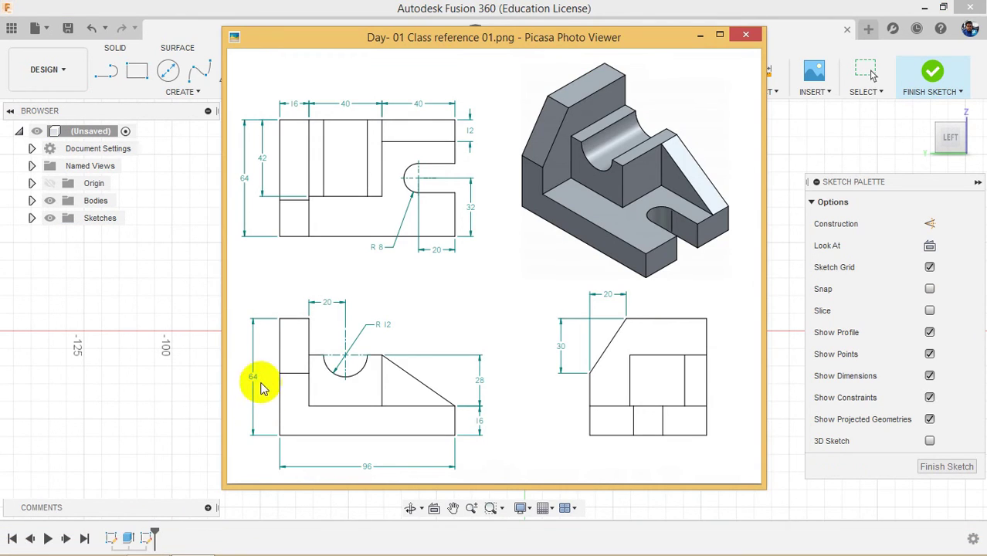
pyautogui.click(135, 377)
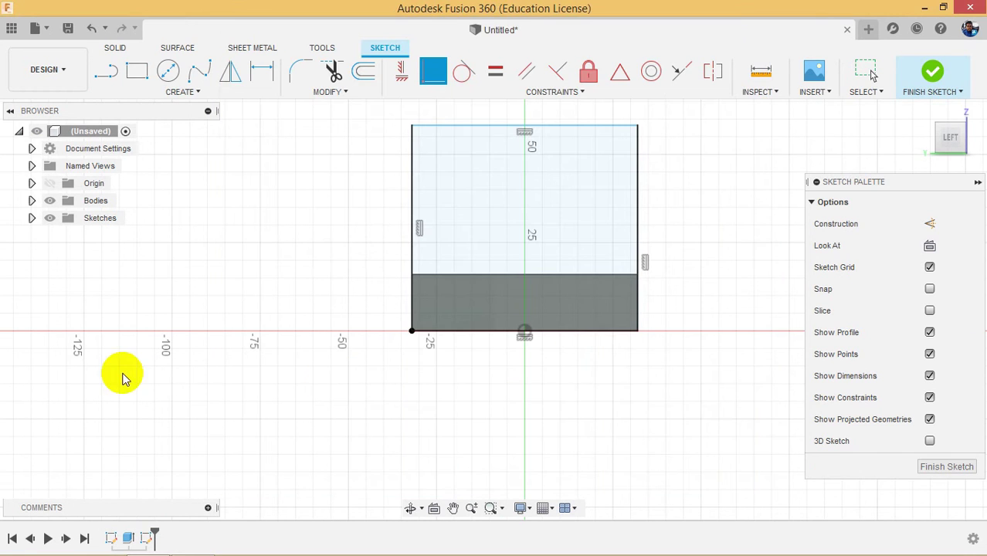
pyautogui.click(260, 77)
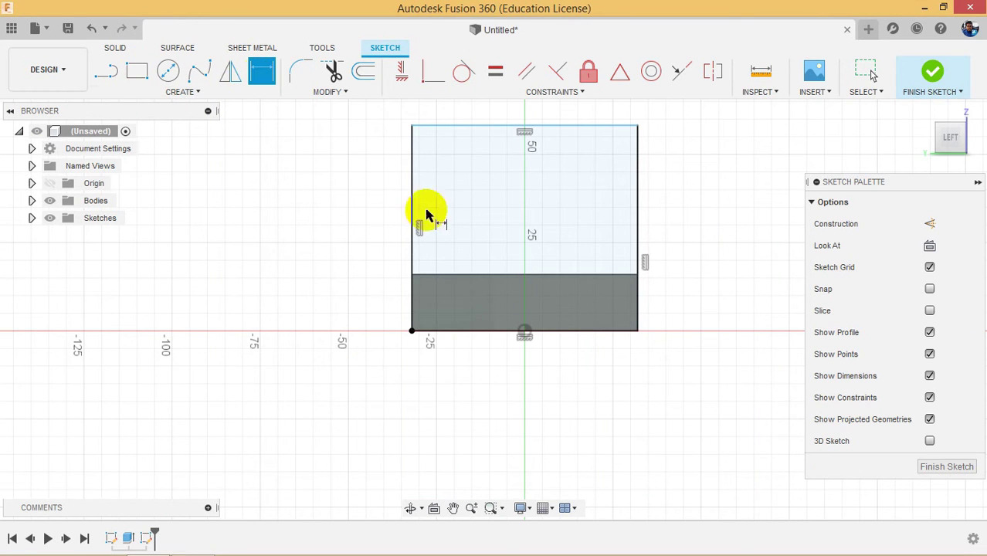
pyautogui.click(429, 336)
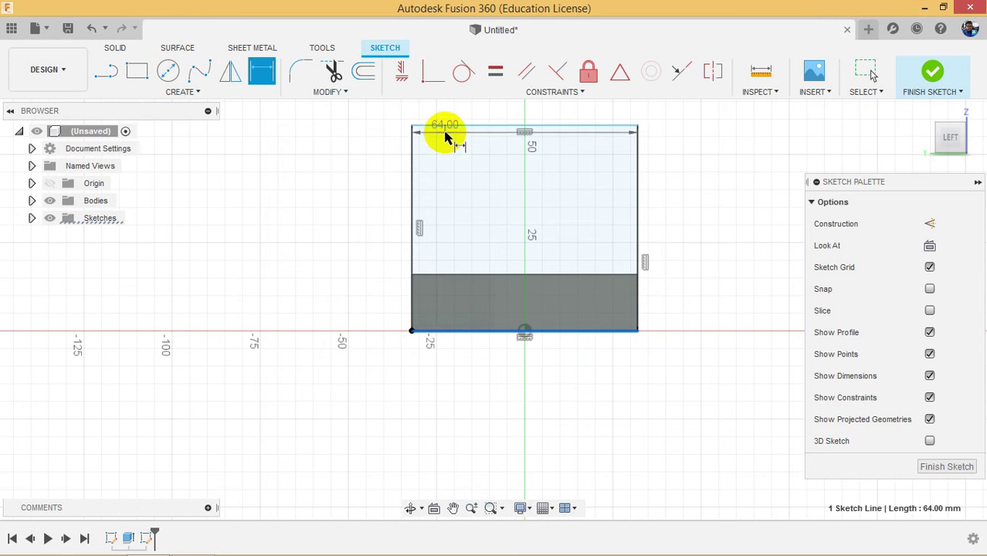
pyautogui.click(448, 127)
pyautogui.click(376, 186)
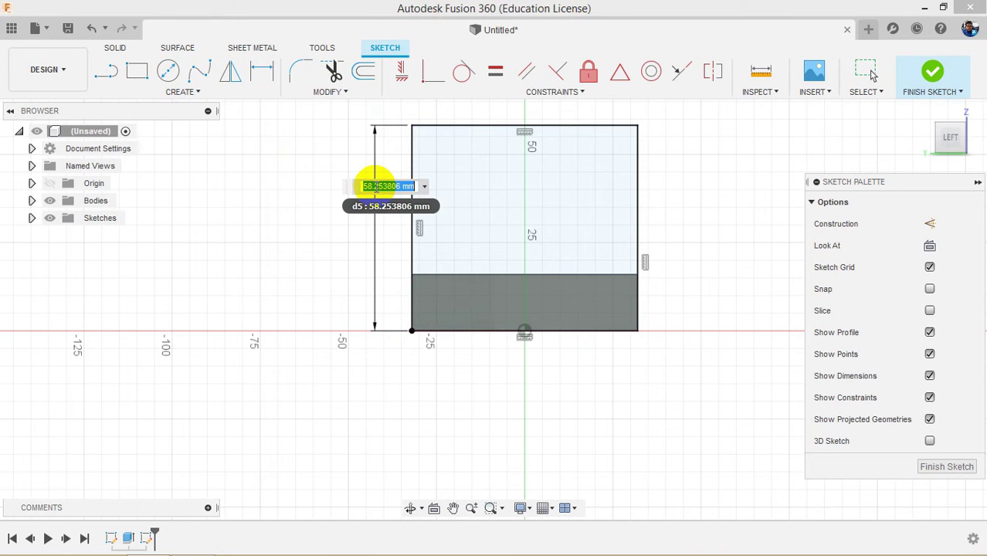
pyautogui.write('64')
pyautogui.press('Return')
# - Check the upright's corner cut in Picasa Photo Viewer and sketch a diagonal line across the rectangle's upper front corner, starting about 15 mm from it
pyautogui.scroll(-2, 363, 357)
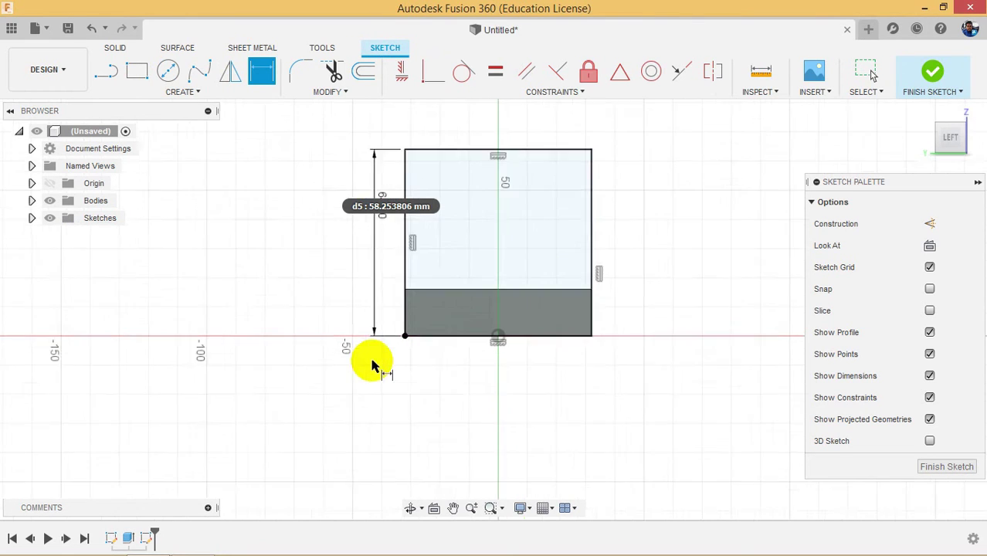
pyautogui.scroll(1, 508, 237)
pyautogui.click(193, 541)
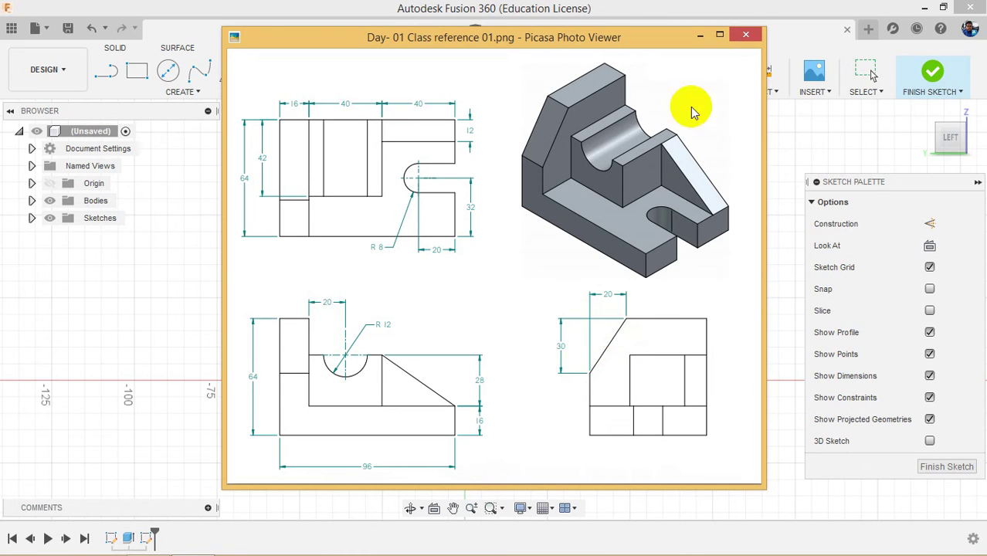
pyautogui.click(701, 37)
pyautogui.scroll(2, 481, 132)
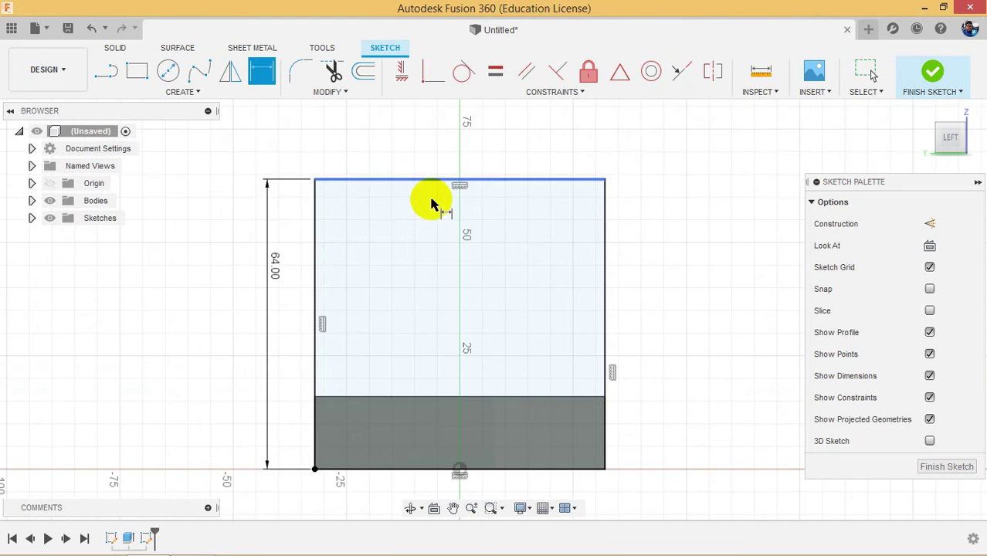
pyautogui.click(109, 71)
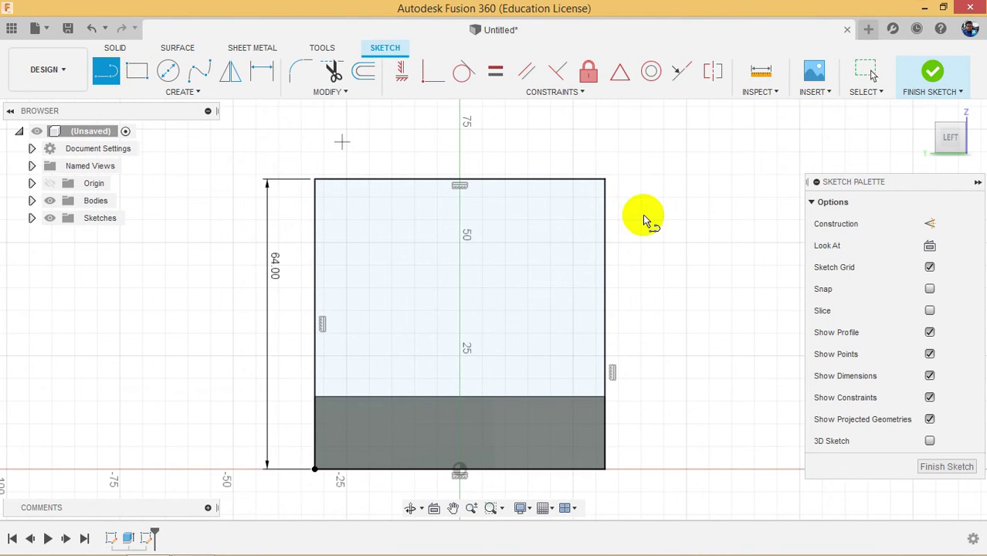
pyautogui.click(537, 180)
pyautogui.click(605, 293)
# - Dimension the diagonal's ends from the rectangle's upper front corner: 20 mm along the upper side and 30 mm down the front side
pyautogui.click(262, 72)
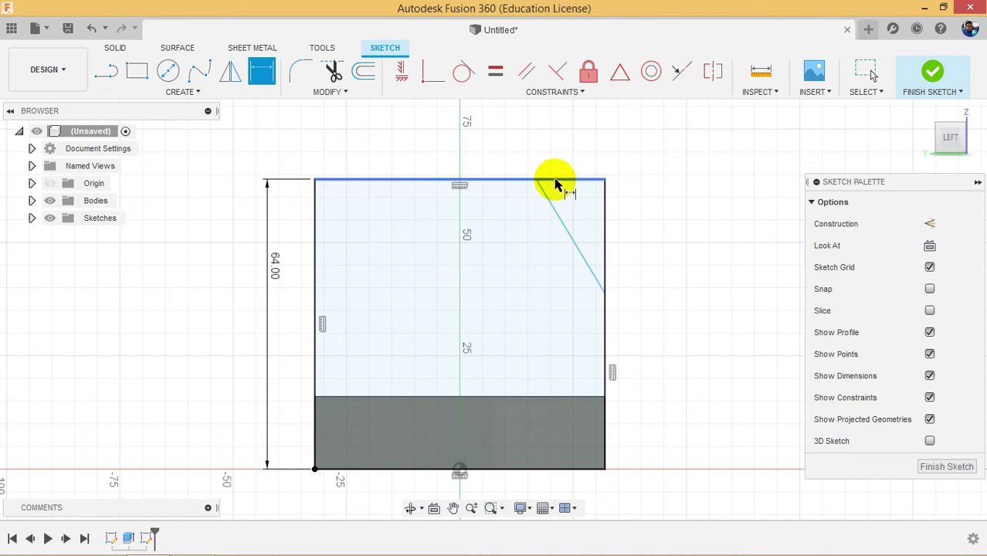
pyautogui.click(539, 181)
pyautogui.click(606, 202)
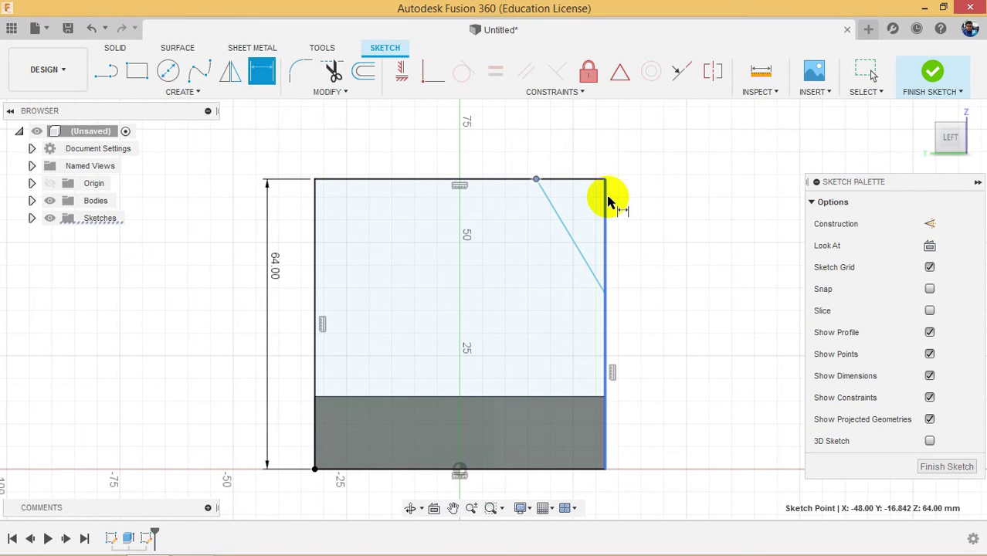
pyautogui.click(589, 140)
pyautogui.press('Return')
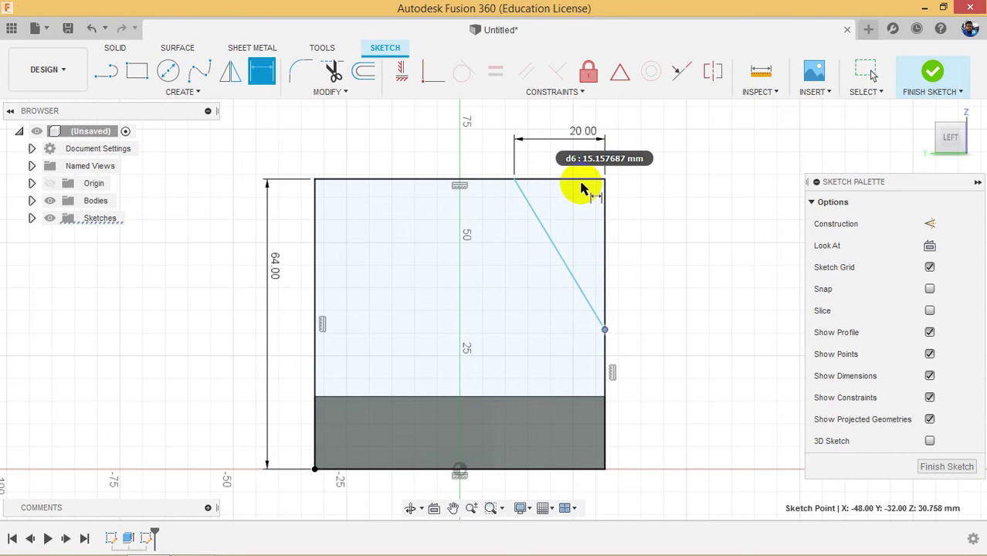
pyautogui.click(584, 186)
pyautogui.click(672, 227)
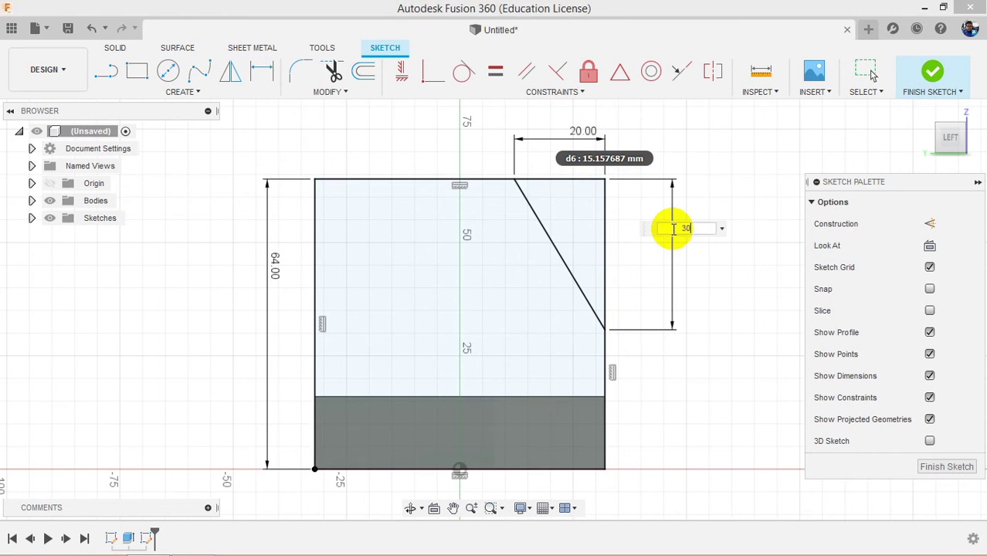
pyautogui.write('30')
pyautogui.press('Return')
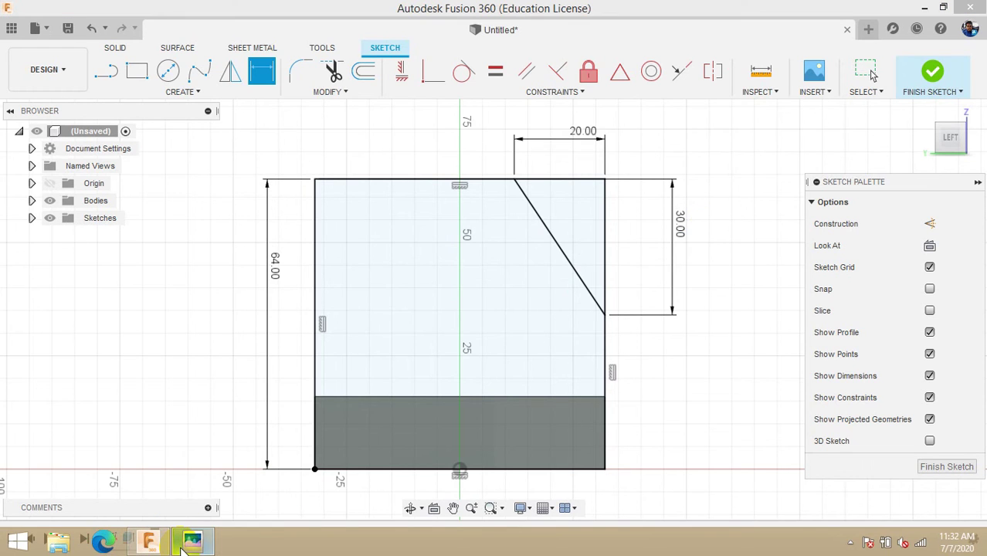
# - Compare the sketched upright and its corner cut with the views in the Picasa Photo Viewer reference drawing
pyautogui.click(183, 546)
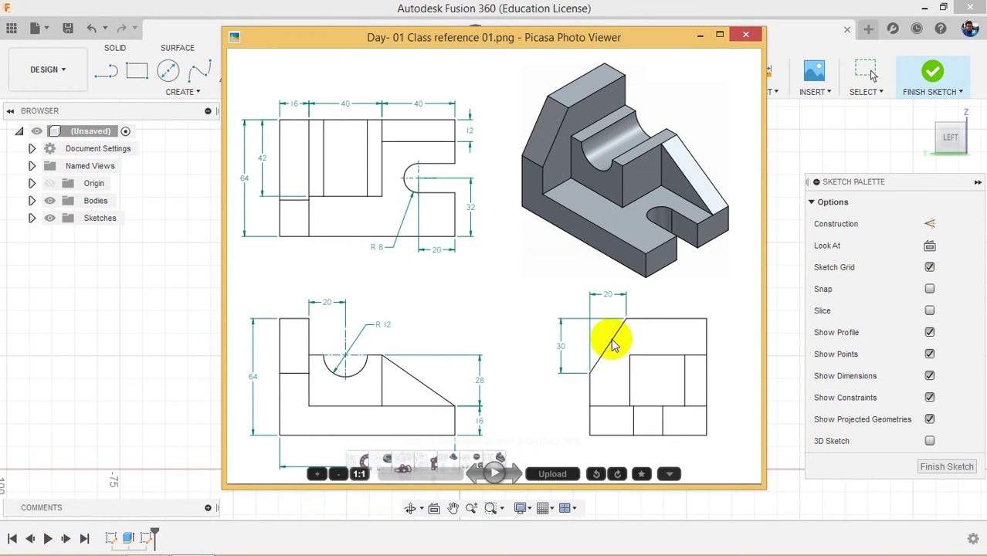
pyautogui.click(700, 35)
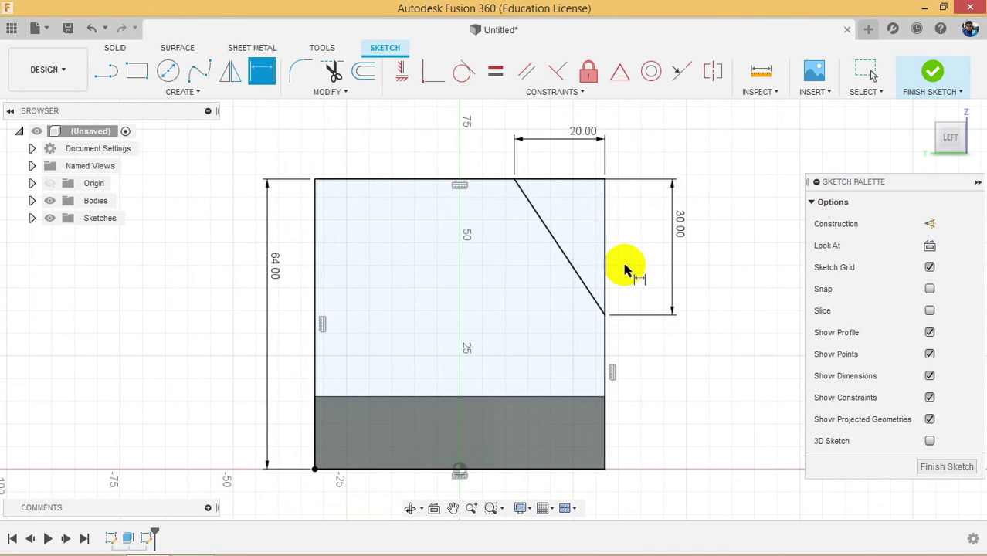
pyautogui.moveTo(288, 554)
pyautogui.click(195, 543)
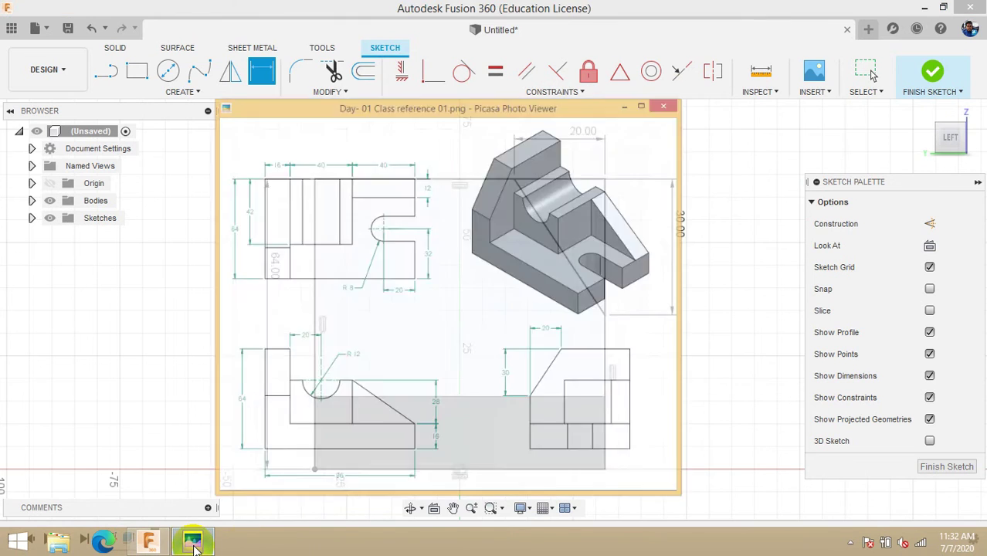
pyautogui.click(908, 137)
pyautogui.moveTo(949, 142); pyautogui.dragTo(898, 161)
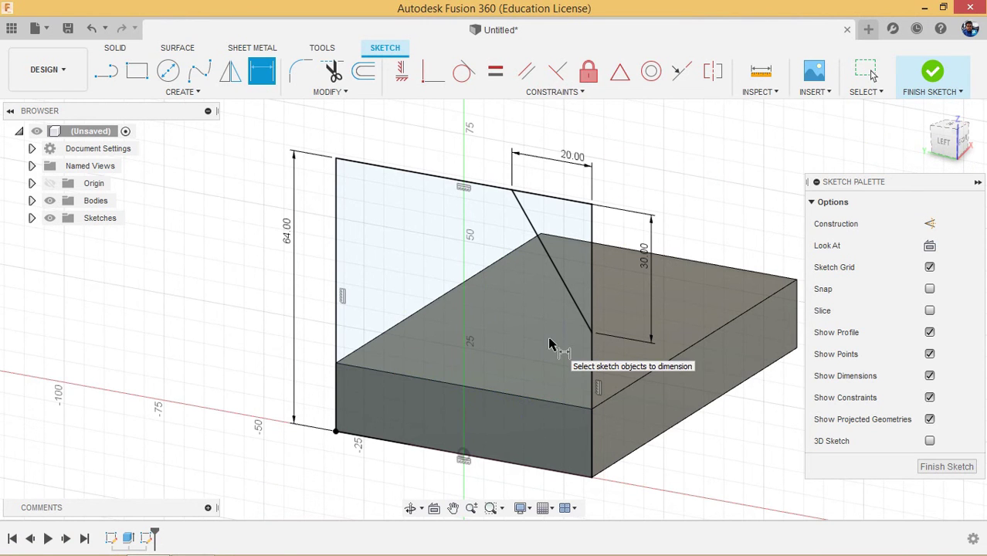
pyautogui.moveTo(140, 542)
pyautogui.click(195, 543)
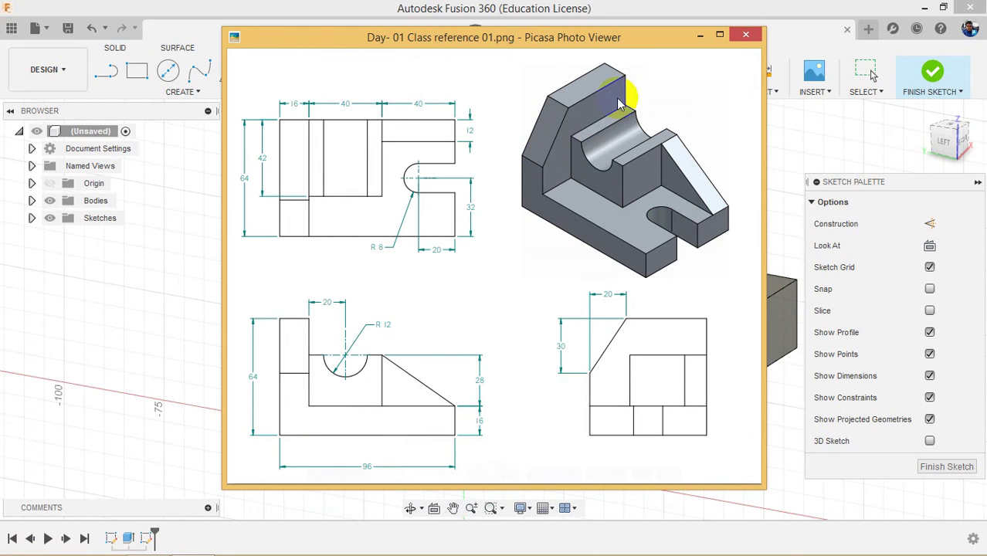
pyautogui.click(700, 36)
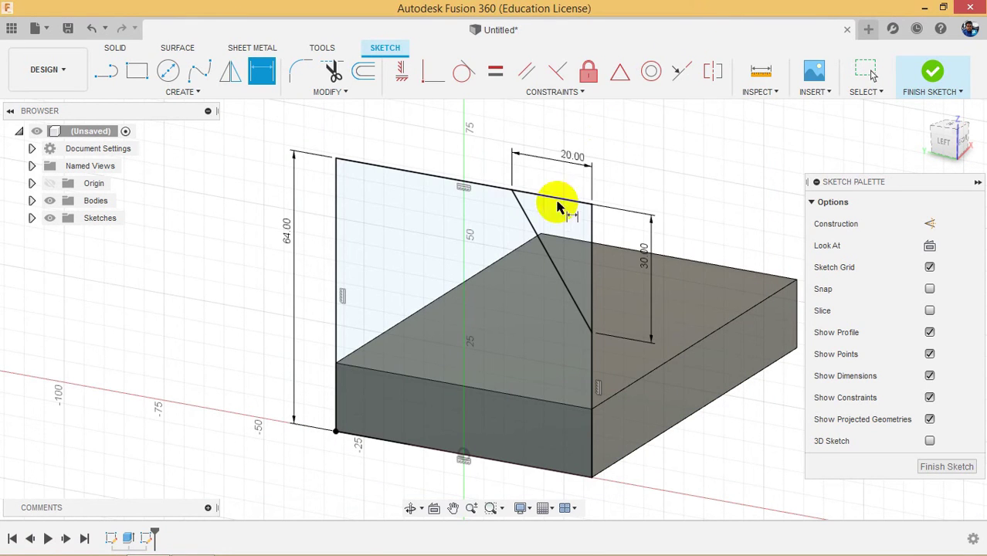
# - Finish the sketch, check the wall thickness in Picasa Photo Viewer, and extrude the profile without the cut corner -16 mm over the plate, joined
pyautogui.click(926, 74)
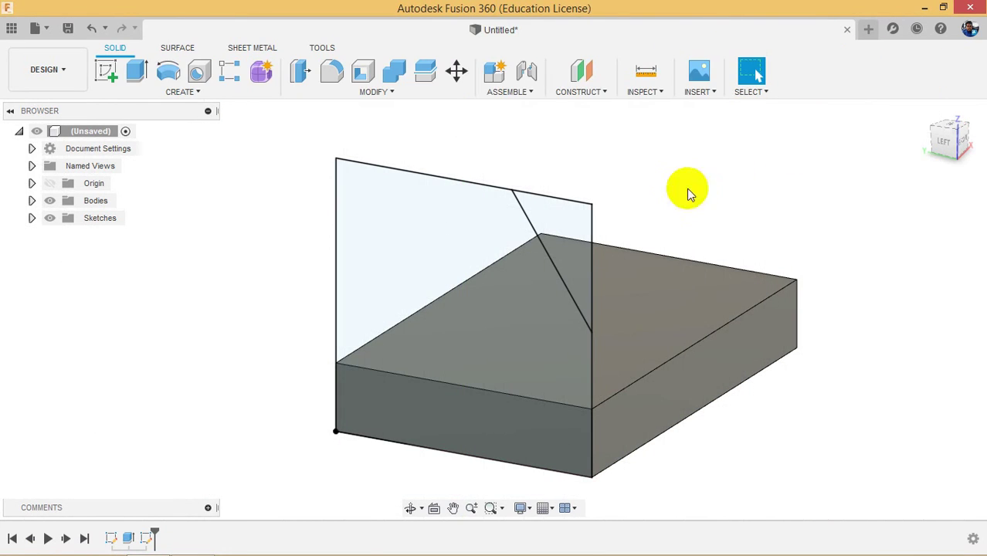
pyautogui.click(390, 230)
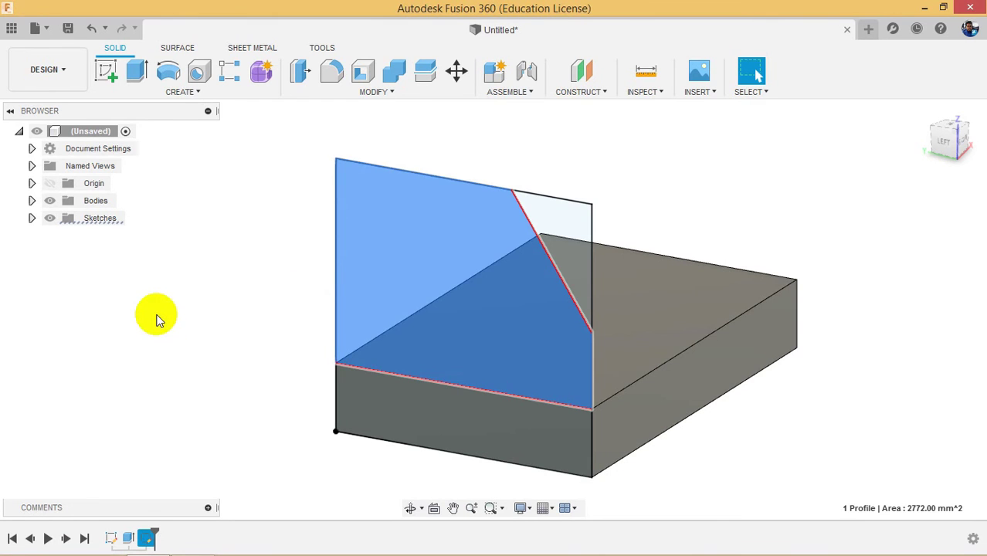
pyautogui.click(136, 70)
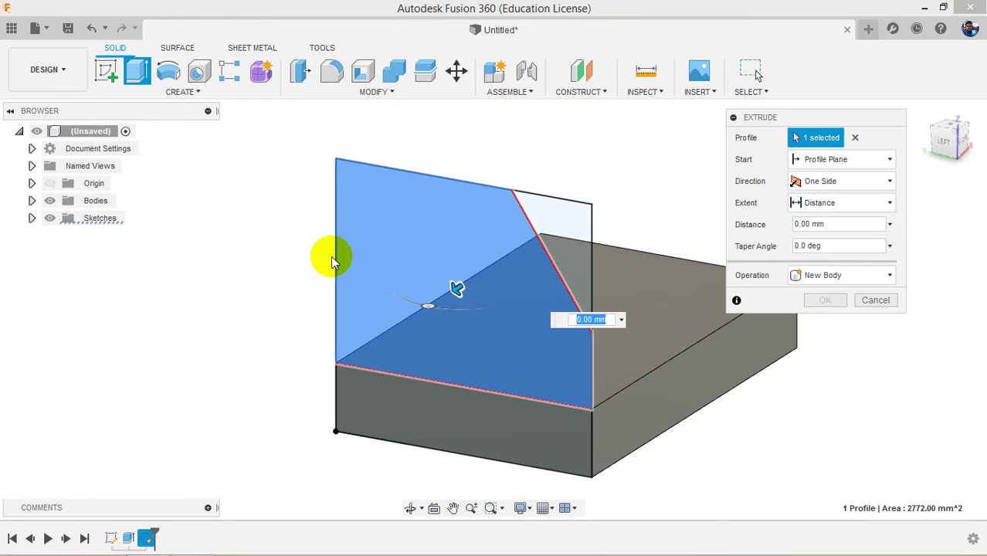
pyautogui.moveTo(151, 545)
pyautogui.click(186, 544)
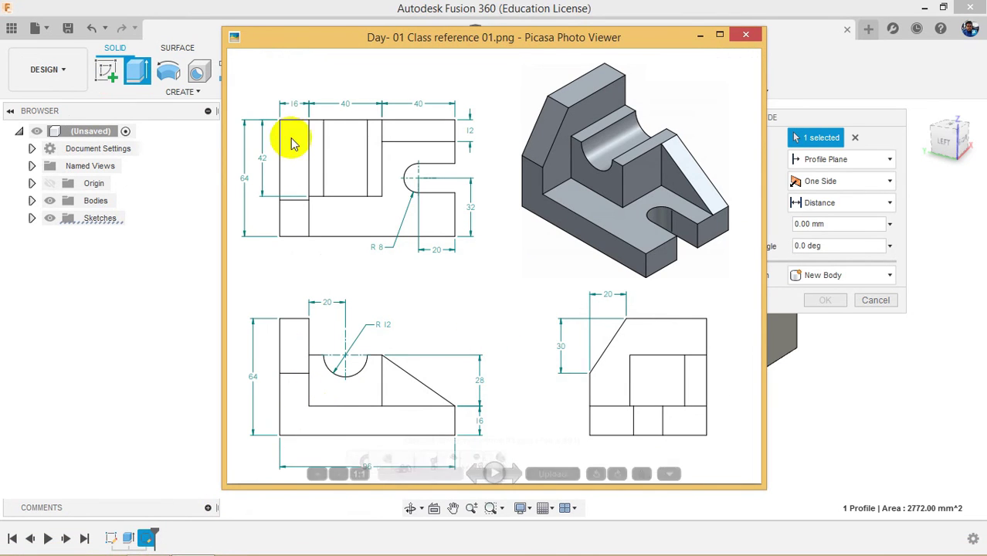
pyautogui.click(700, 35)
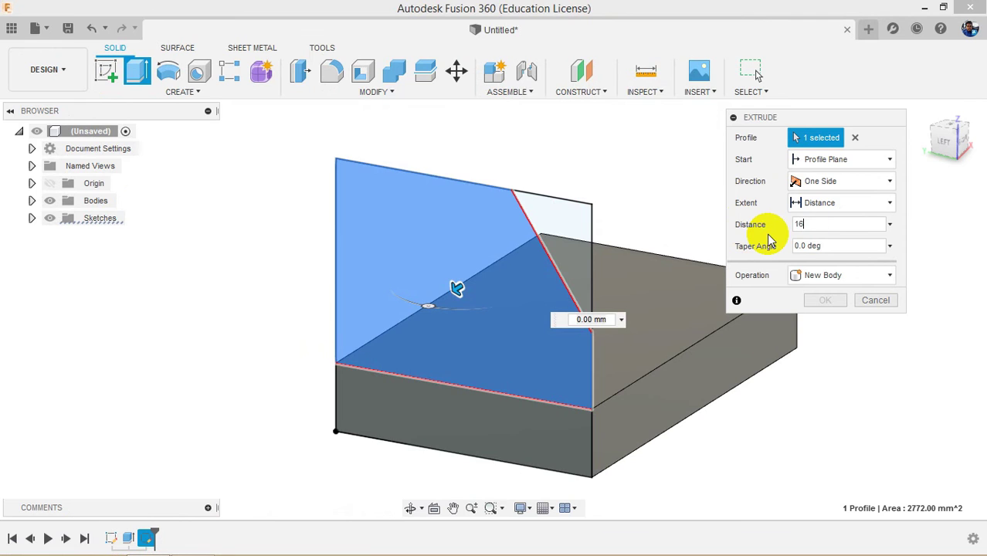
pyautogui.click(423, 299)
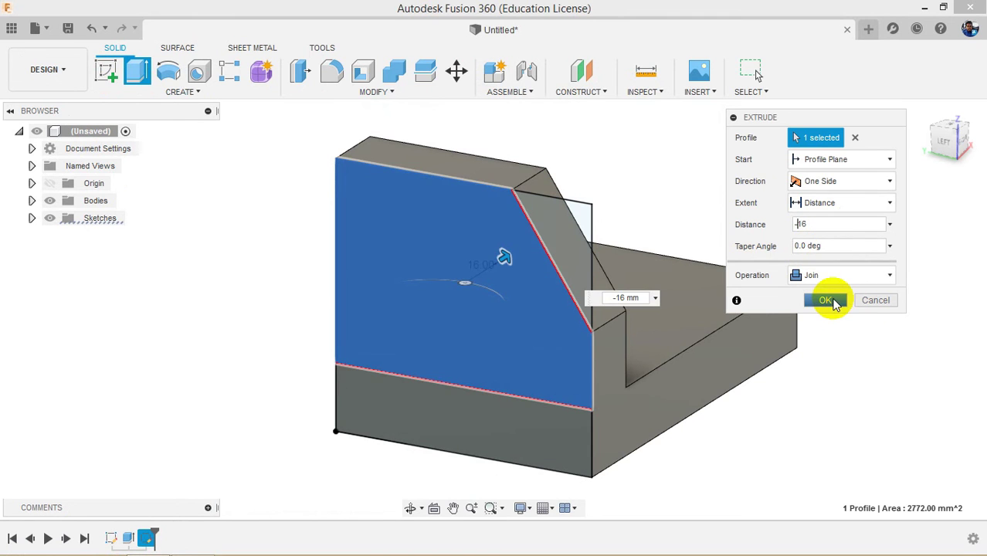
pyautogui.click(827, 299)
# - Edit the upright wall's extrusion to include the triangular corner profile as well, so the wall is a full rectangular block
pyautogui.moveTo(936, 145); pyautogui.dragTo(761, 143)
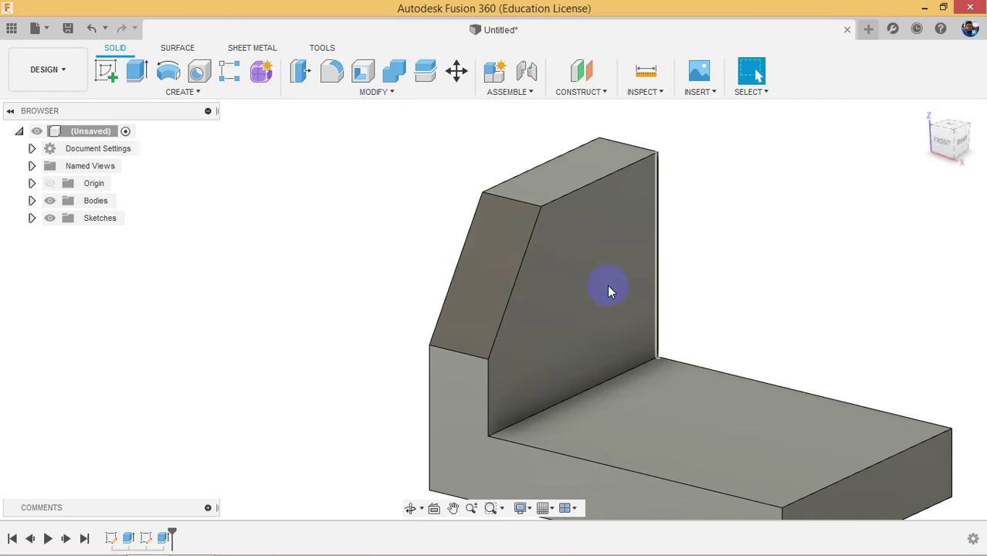
pyautogui.scroll(-3, 607, 285)
pyautogui.scroll(3, 681, 376)
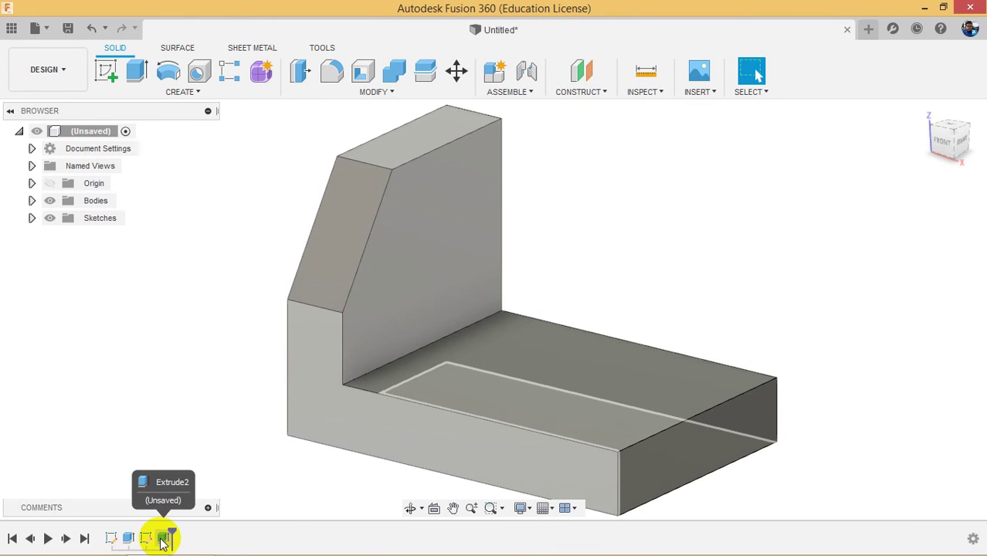
pyautogui.rightClick(164, 539)
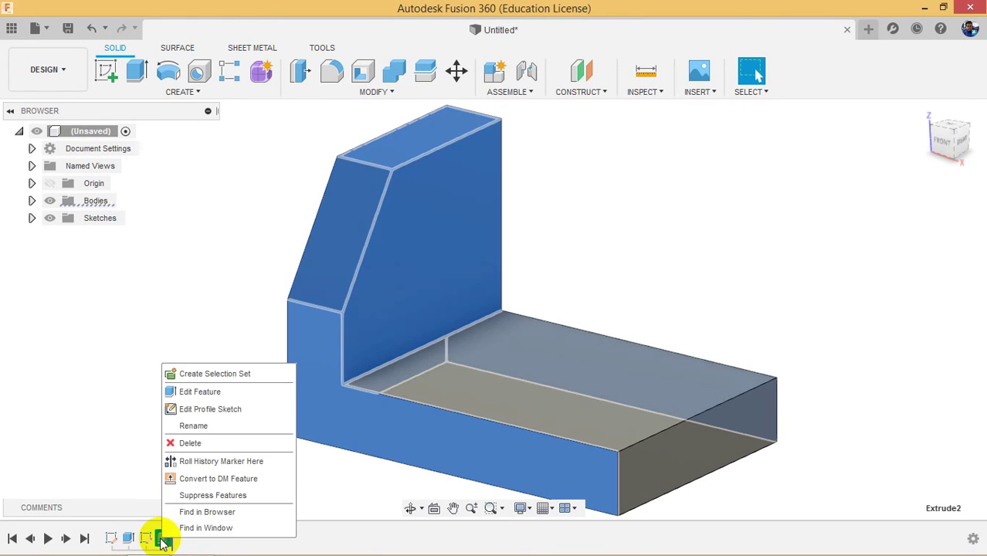
pyautogui.click(199, 392)
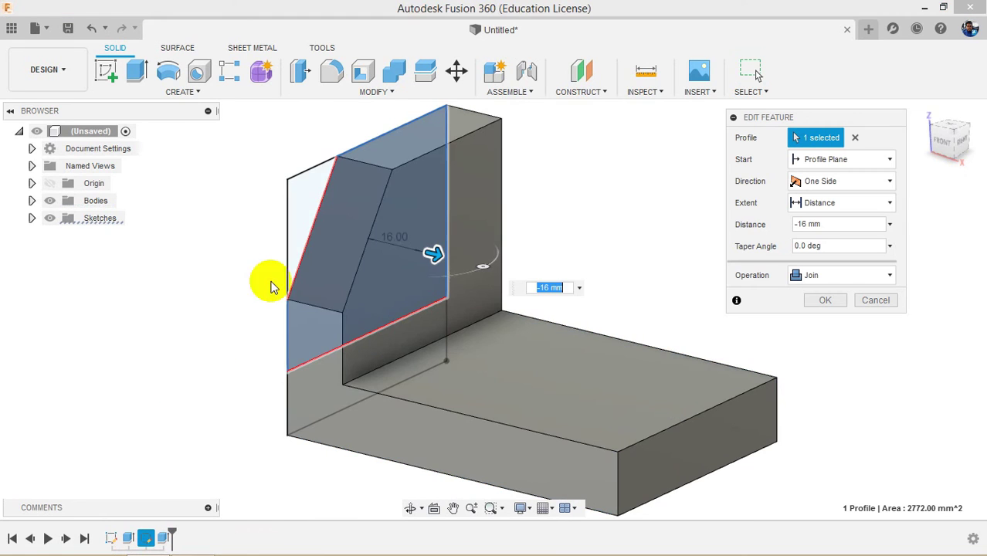
pyautogui.click(304, 215)
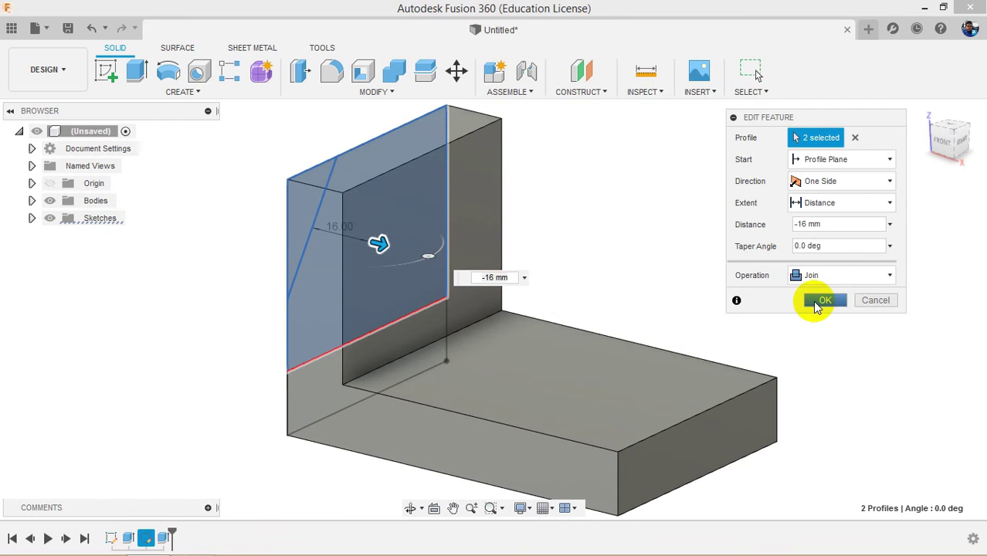
pyautogui.click(821, 301)
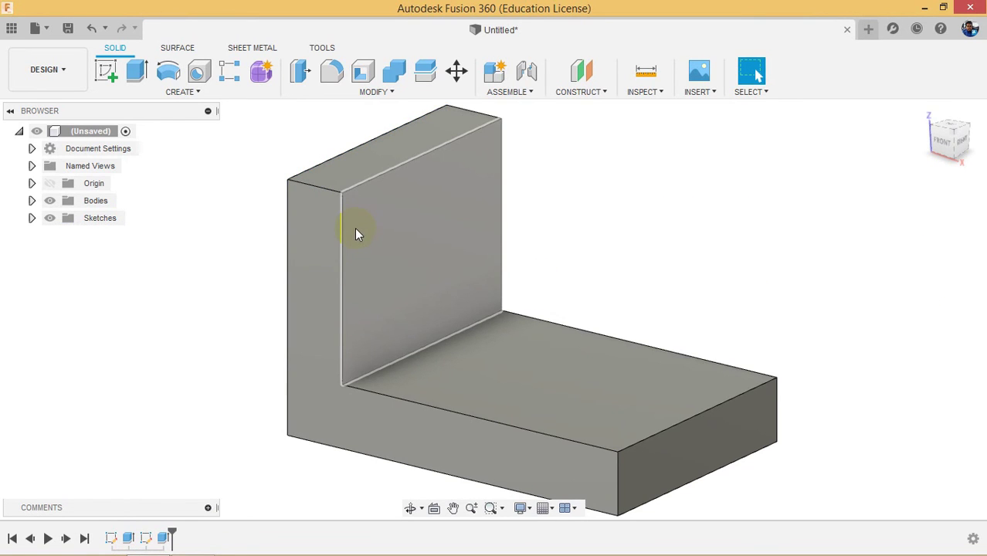
# - Chamfer the upright wall's upper front edge with two distances: 20 mm along the top face and 30 mm down the front face
pyautogui.click(350, 98)
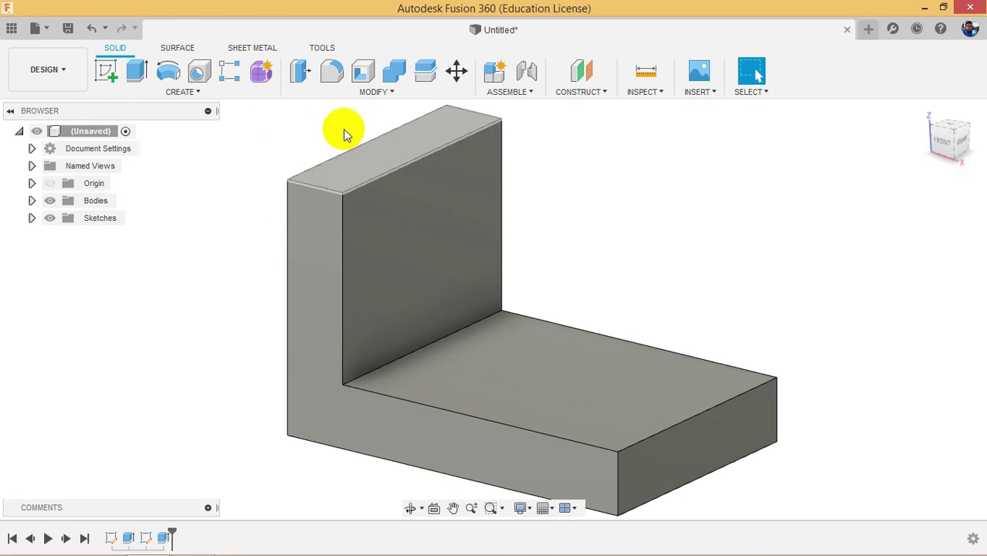
pyautogui.click(354, 92)
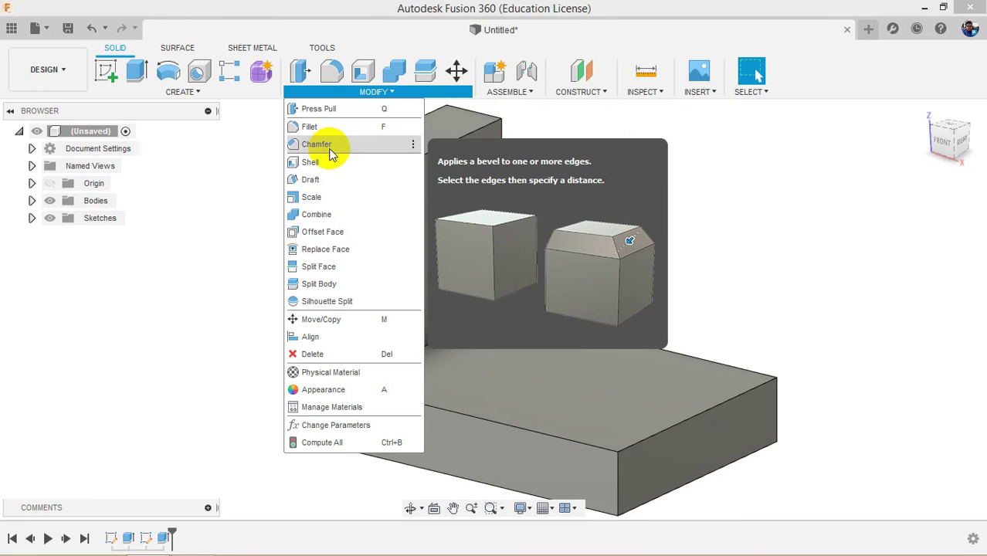
pyautogui.click(330, 151)
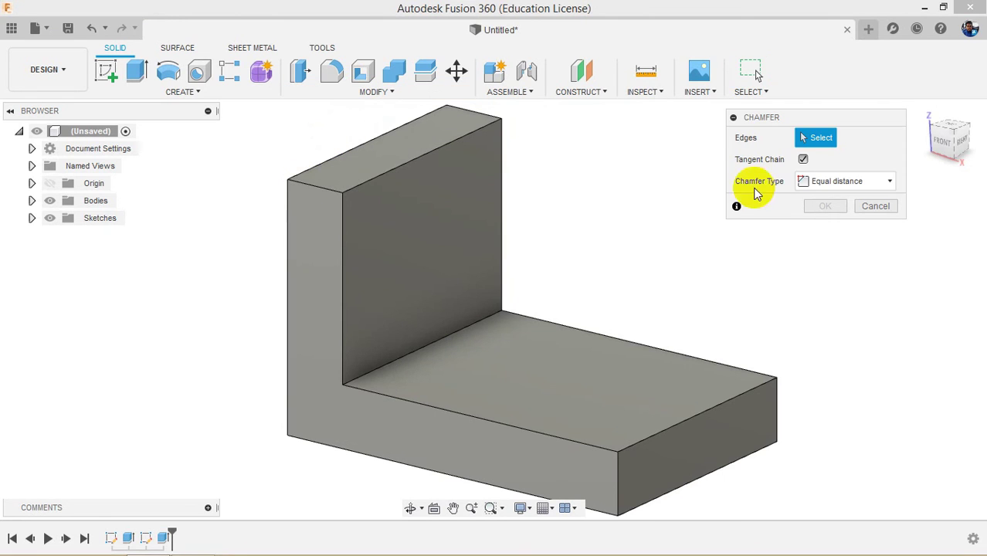
pyautogui.click(815, 183)
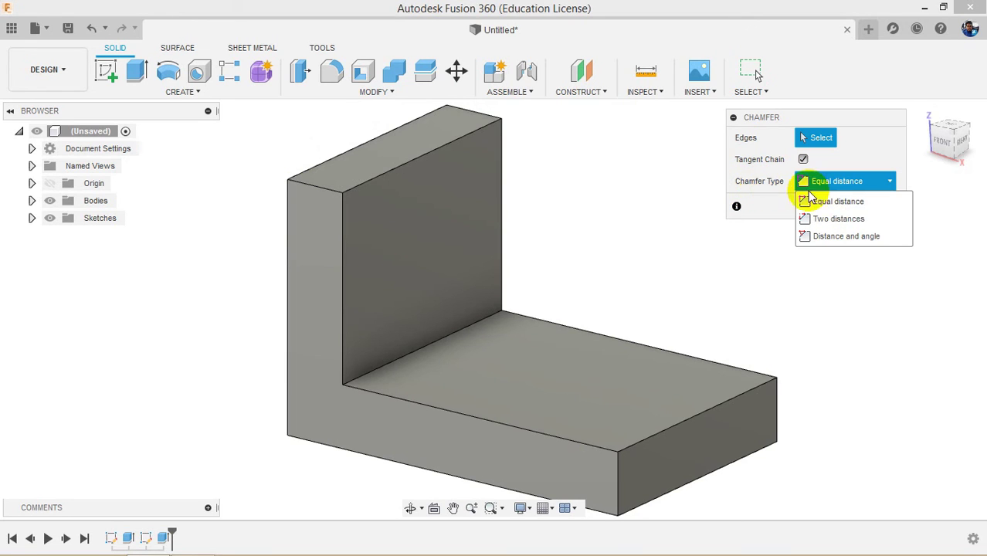
pyautogui.click(831, 222)
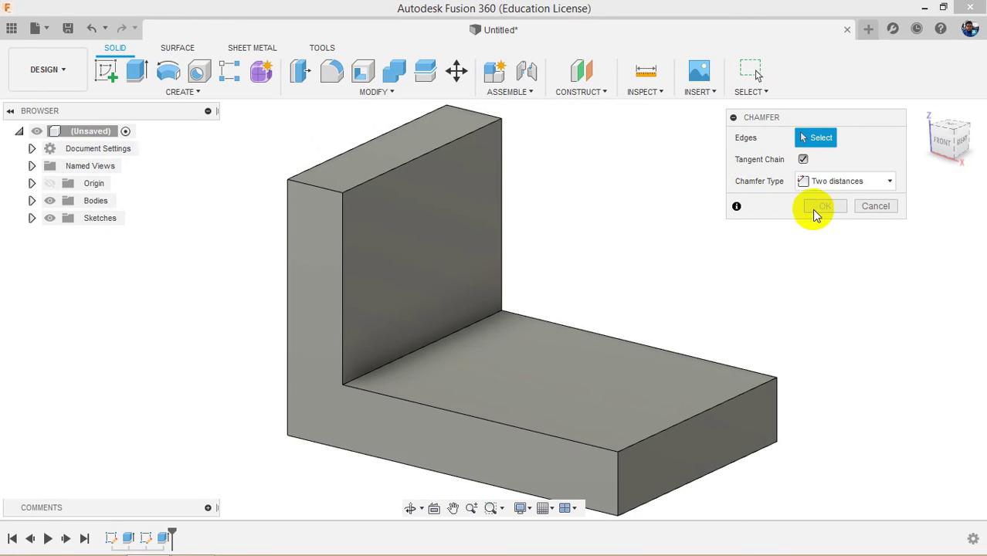
pyautogui.click(312, 191)
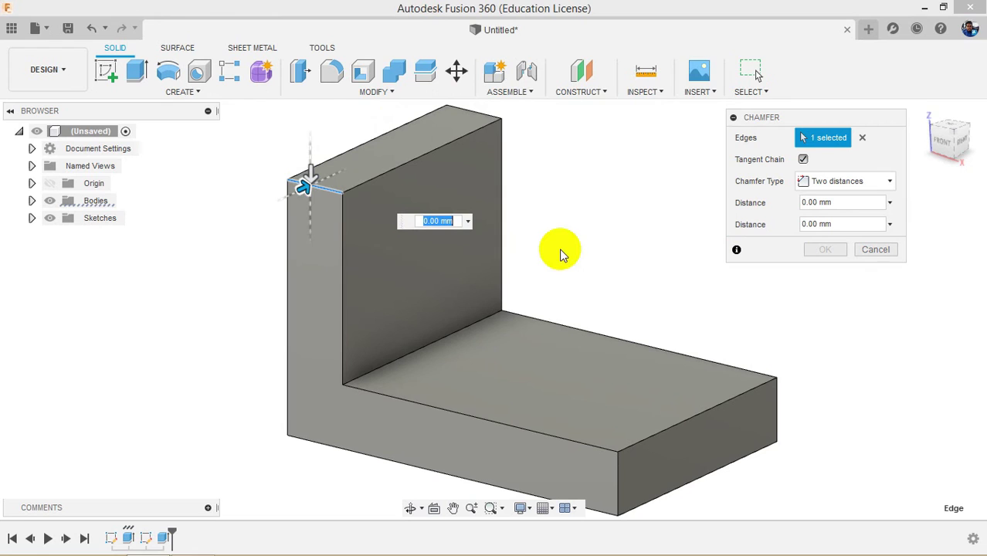
pyautogui.moveTo(308, 183); pyautogui.dragTo(347, 183)
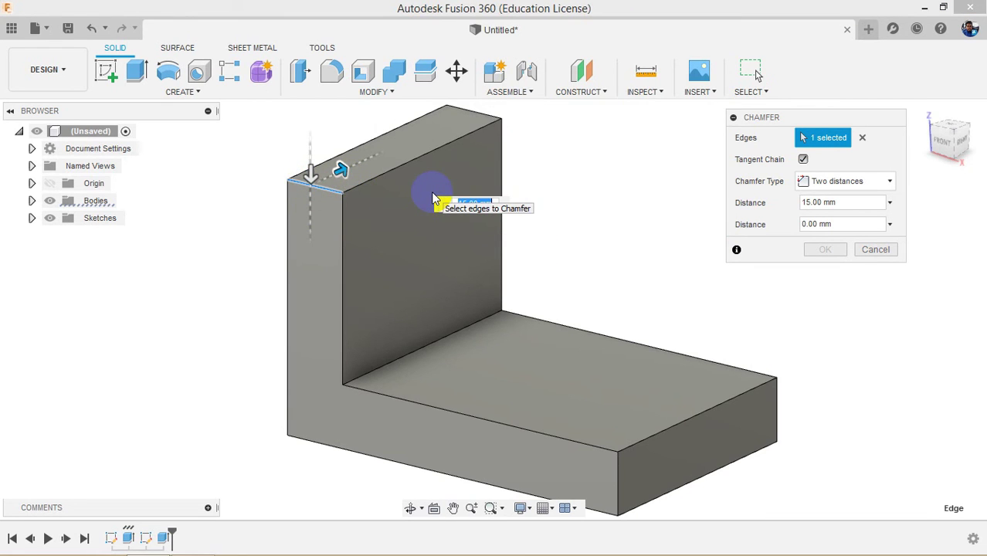
pyautogui.press('Return')
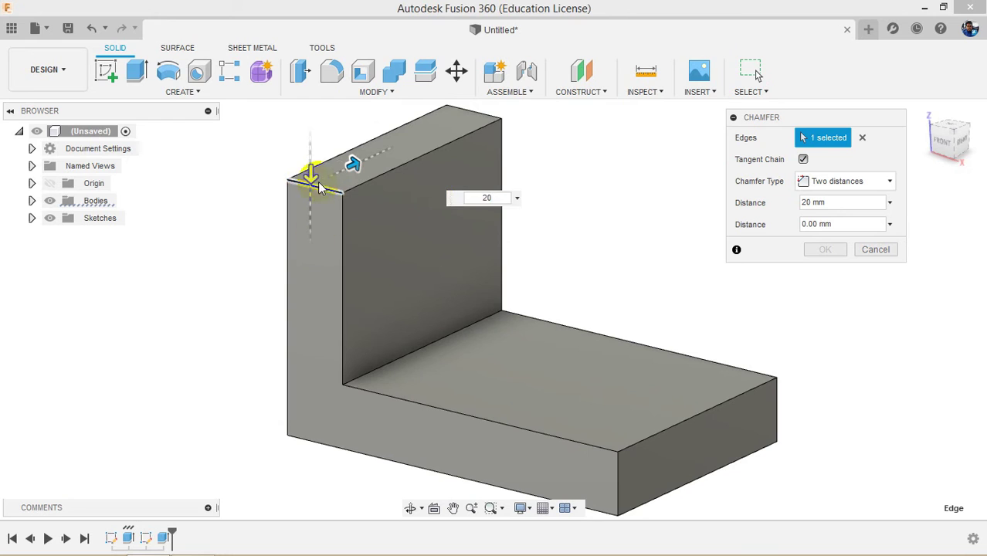
pyautogui.moveTo(309, 175); pyautogui.dragTo(310, 275)
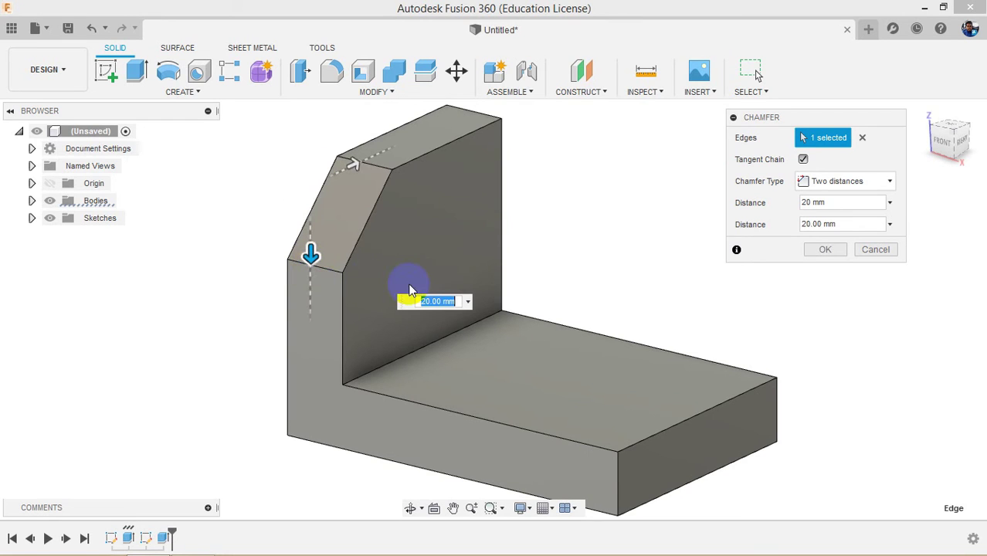
pyautogui.press('Return')
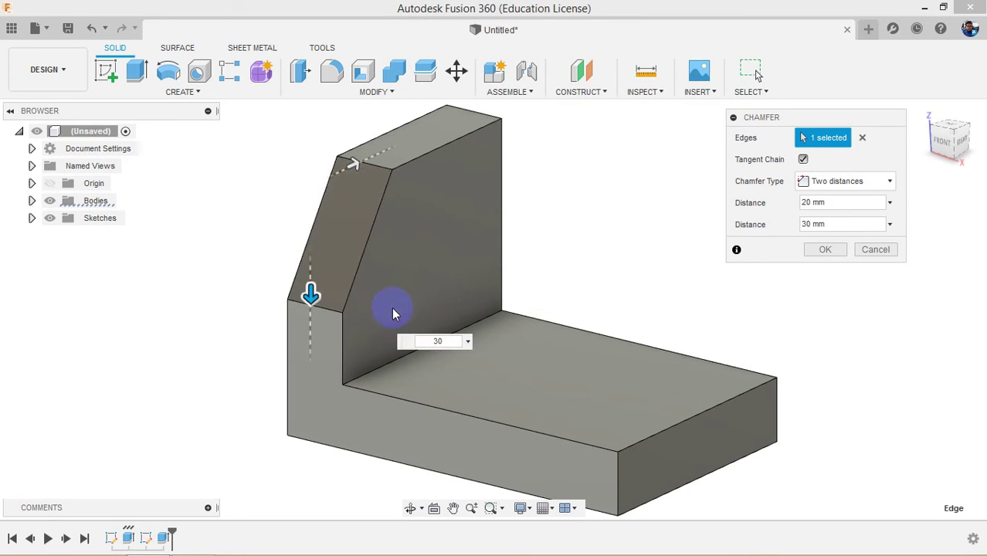
pyautogui.click(833, 258)
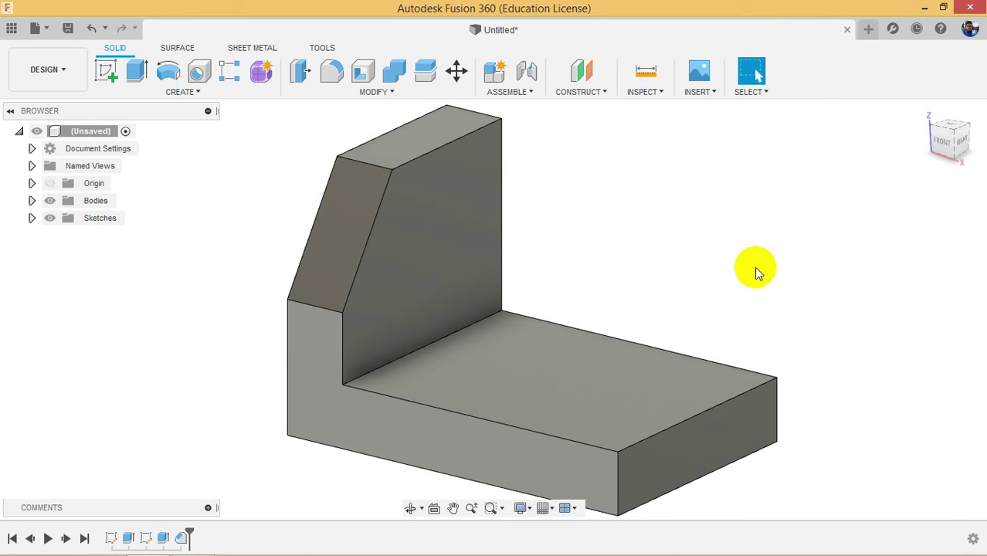
# - Check the reference drawing in Picasa Photo Viewer, start a sketch on the part's L-shaped back face, and view it from the front
pyautogui.moveTo(956, 140)
pyautogui.mouseDown()
pyautogui.moveTo(904, 116)
pyautogui.moveTo(860, 134)
pyautogui.moveTo(917, 123)
pyautogui.moveTo(26, 150)
pyautogui.moveTo(49, 155)
pyautogui.moveTo(18, 137)
pyautogui.moveTo(940, 139)
pyautogui.mouseUp()
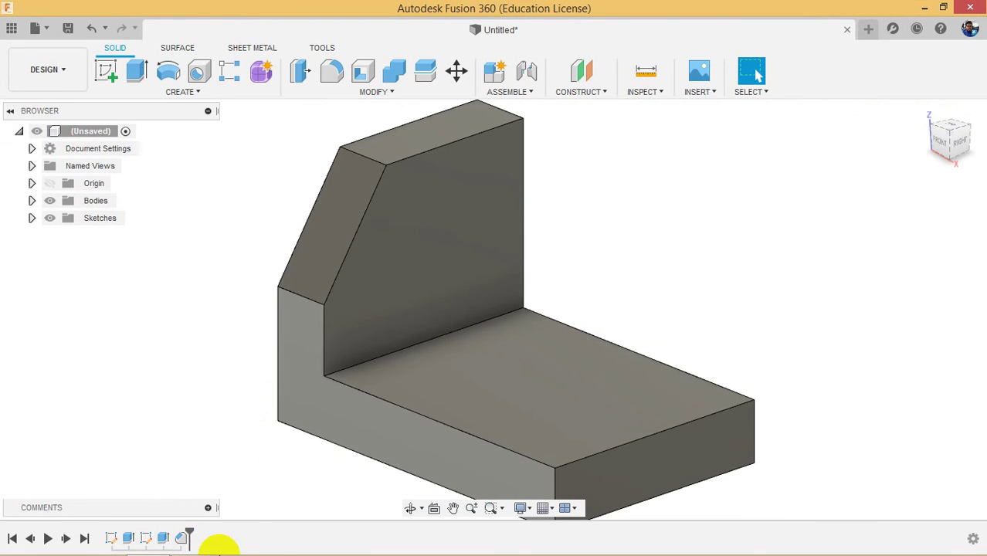
pyautogui.click(195, 540)
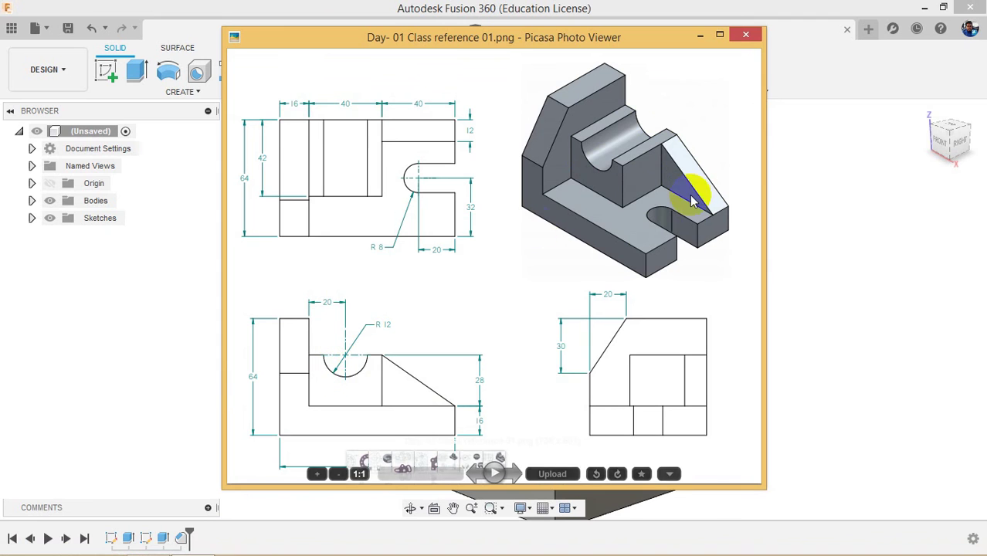
pyautogui.click(776, 322)
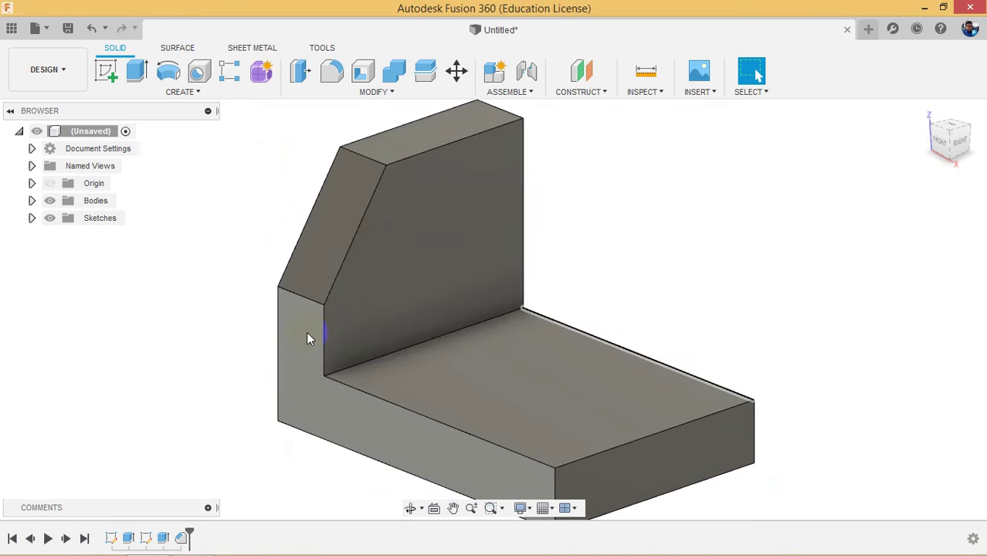
pyautogui.moveTo(941, 140); pyautogui.dragTo(835, 137)
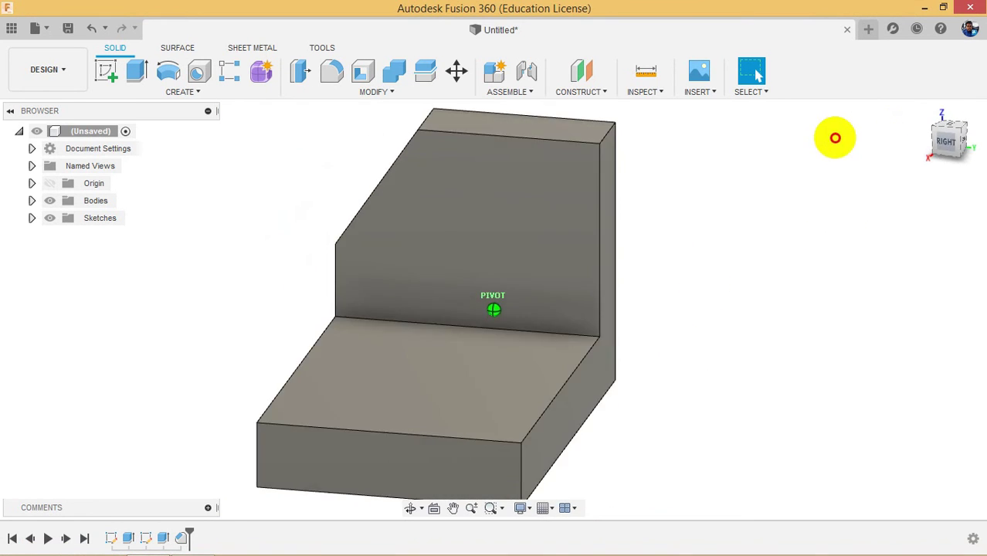
pyautogui.click(595, 372)
pyautogui.click(101, 77)
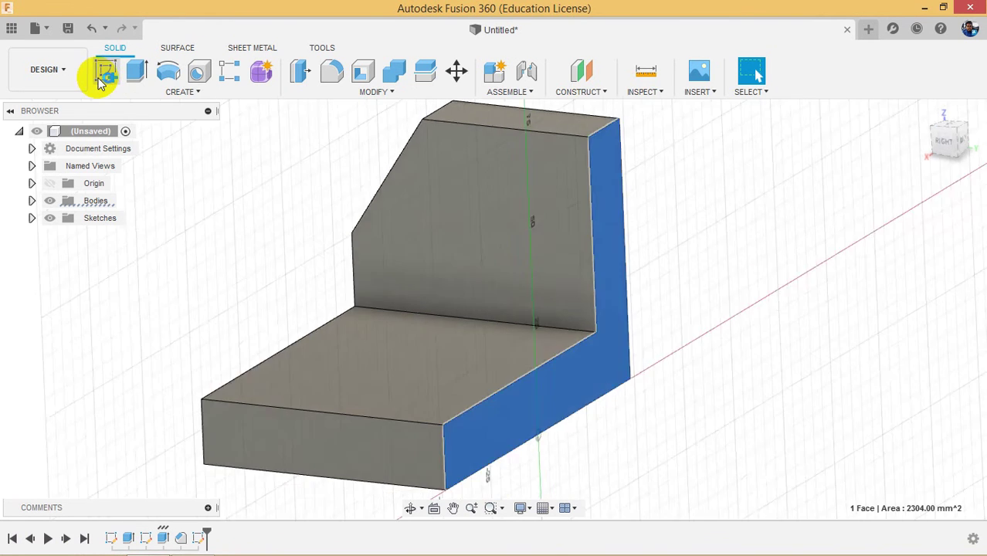
pyautogui.click(928, 139)
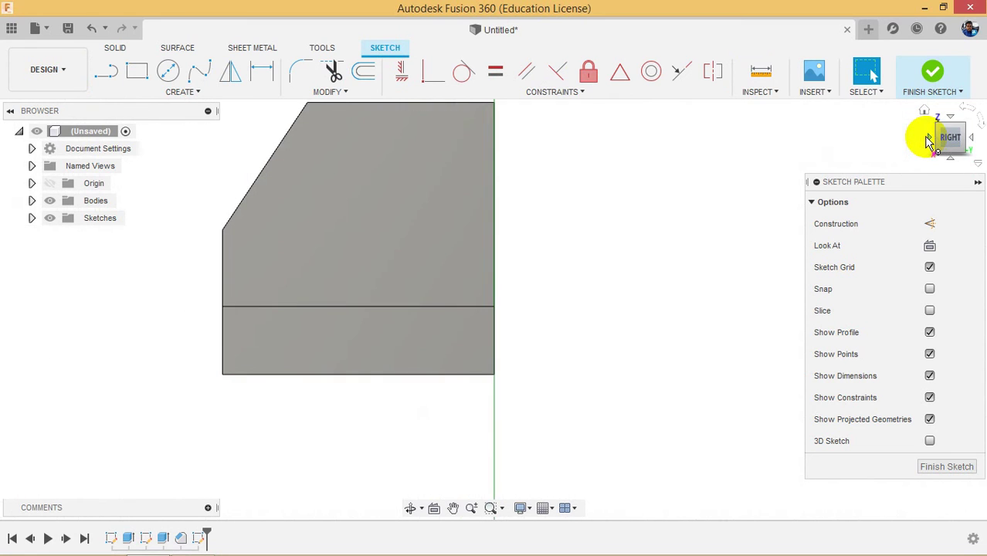
pyautogui.click(928, 139)
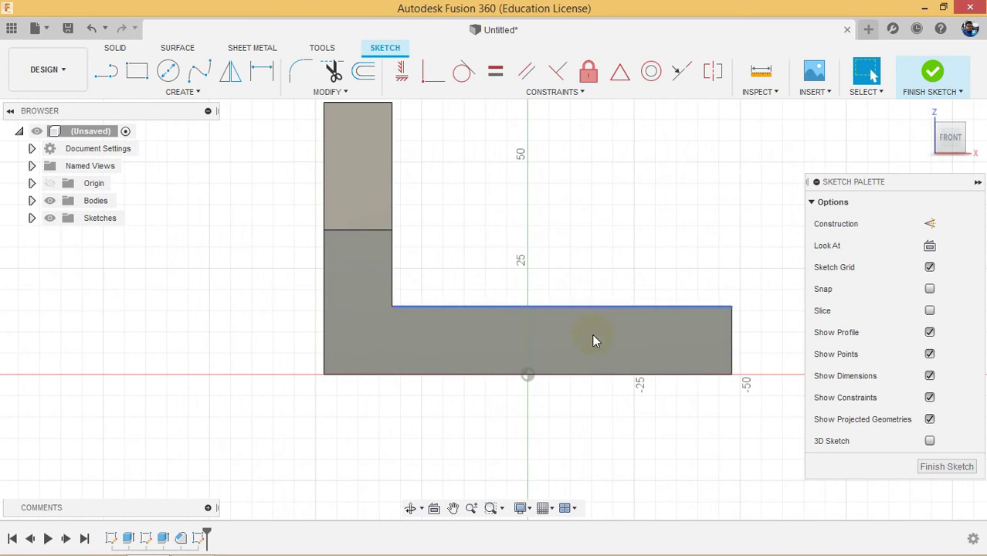
# - Following the reference's front view, sketch a horizontal line from the wall's inner edge and a sloping line down to the plate's far upper corner
pyautogui.click(205, 537)
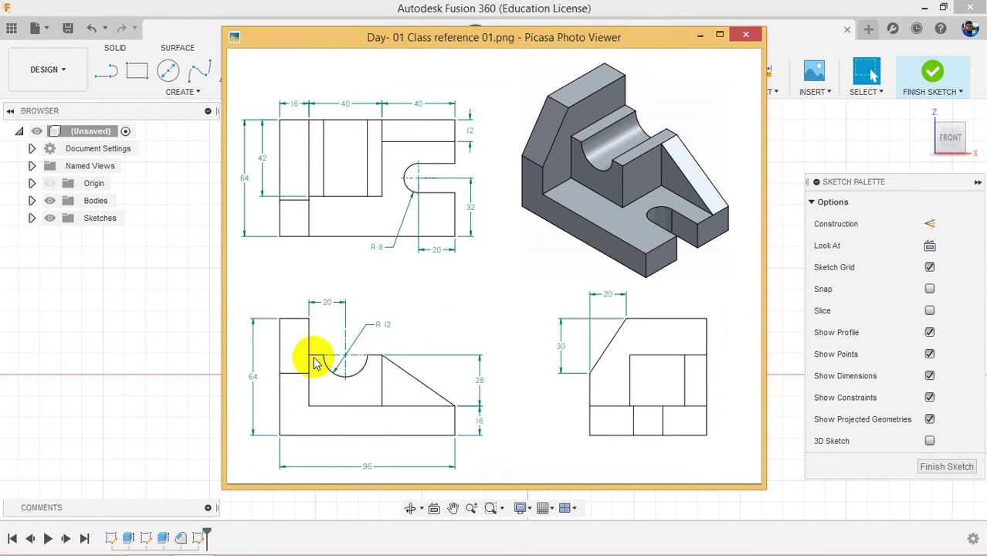
pyautogui.click(126, 317)
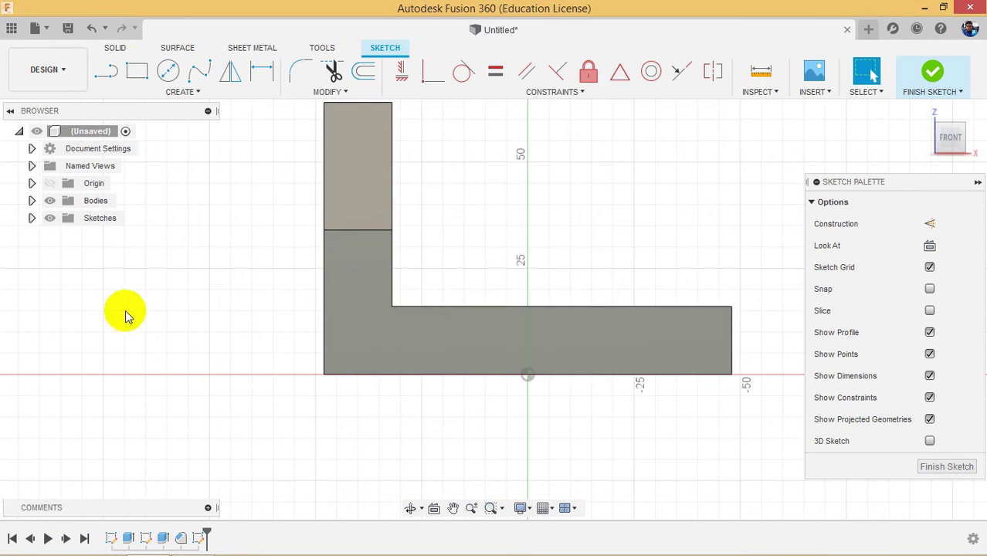
pyautogui.click(83, 75)
pyautogui.click(107, 71)
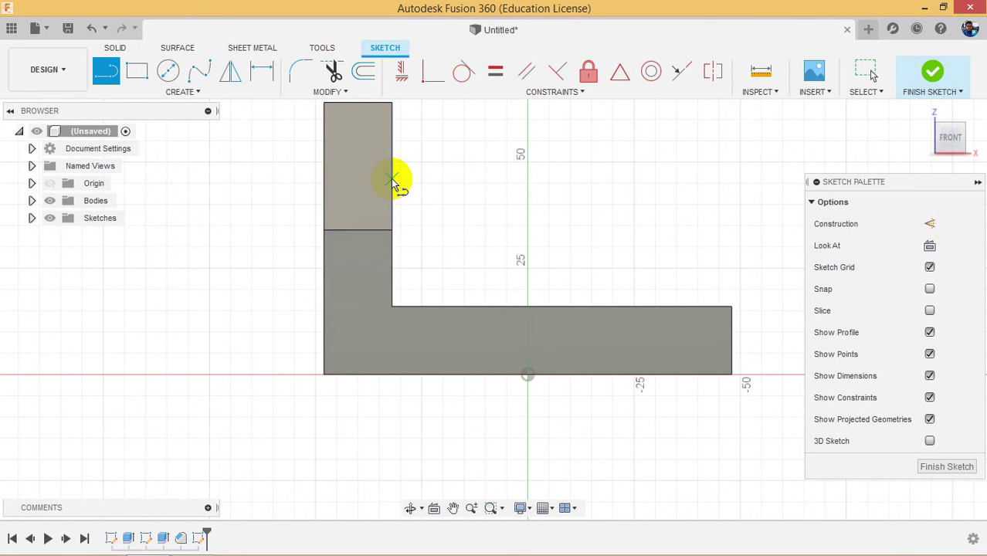
pyautogui.click(393, 180)
pyautogui.click(550, 179)
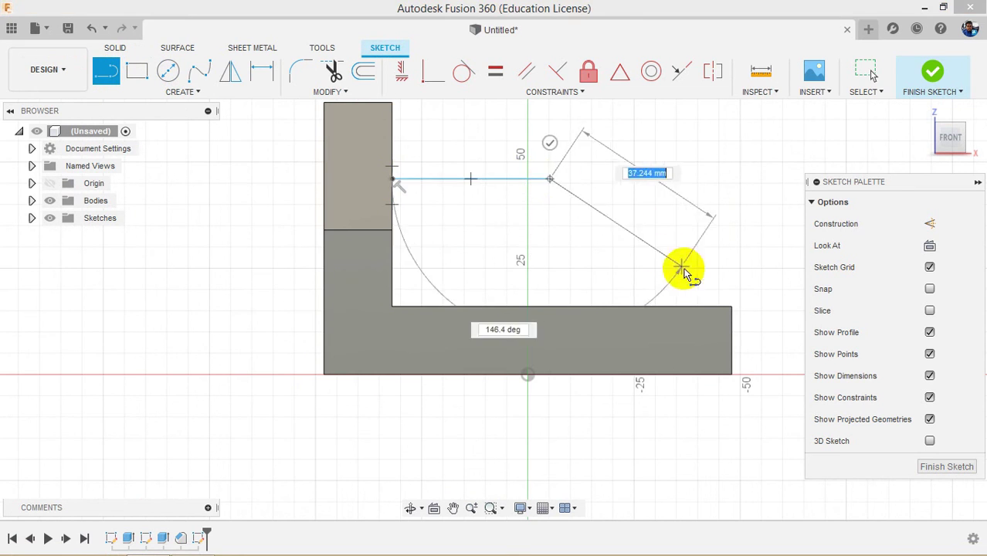
pyautogui.click(733, 308)
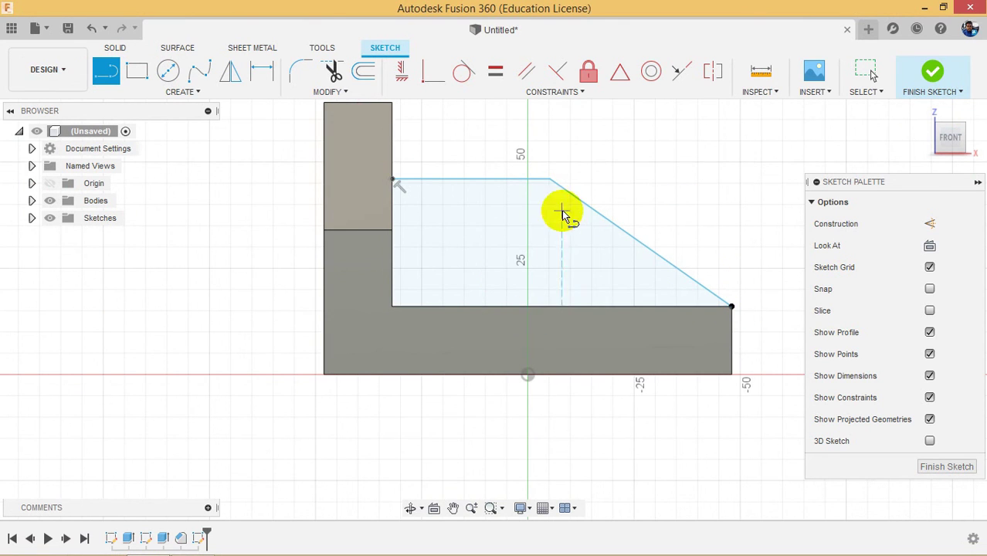
# - Sketch a circle centred on the midpoint of the horizontal line
pyautogui.click(169, 73)
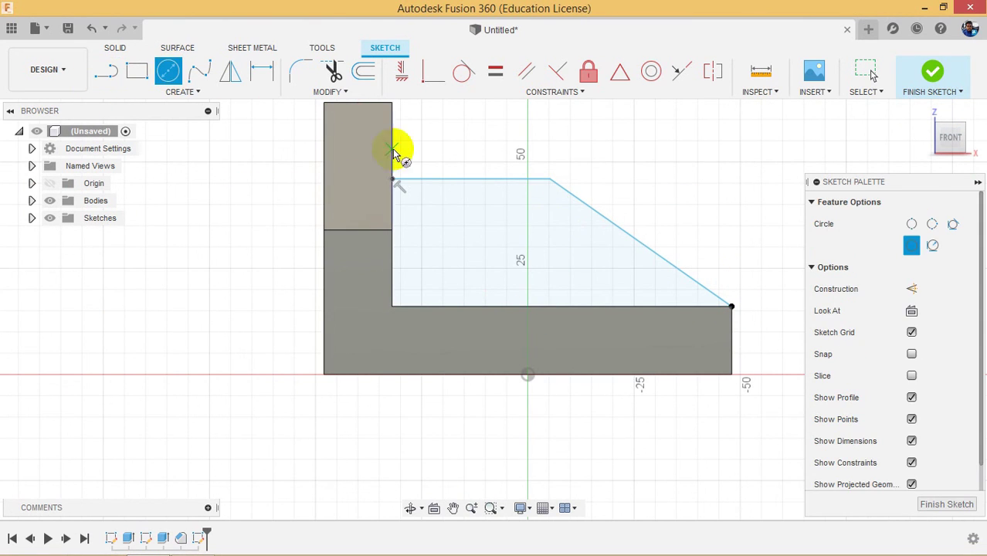
pyautogui.click(471, 179)
pyautogui.click(481, 220)
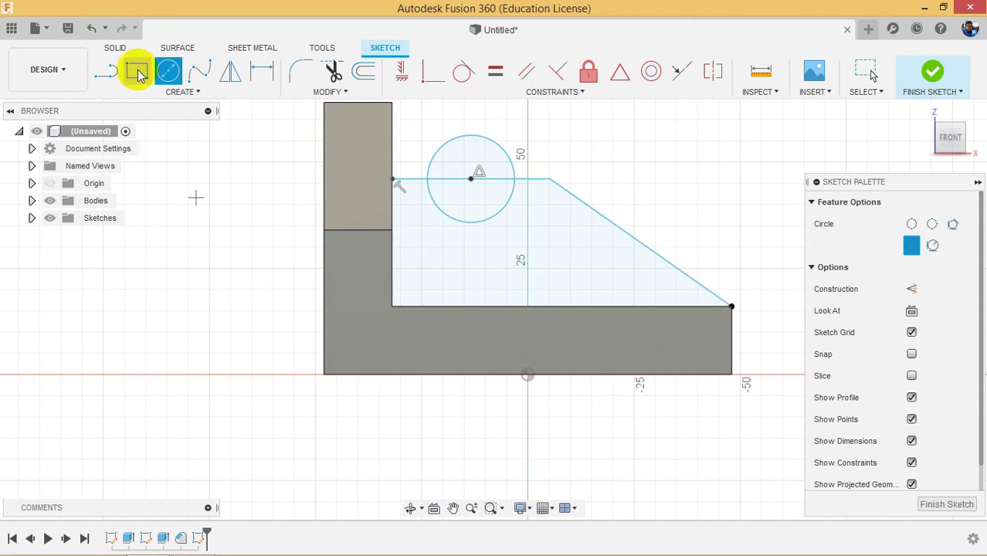
# - Sketch a vertical line from the junction of the horizontal and sloping lines down to the plate's upper edge, separating block and rib
pyautogui.click(109, 77)
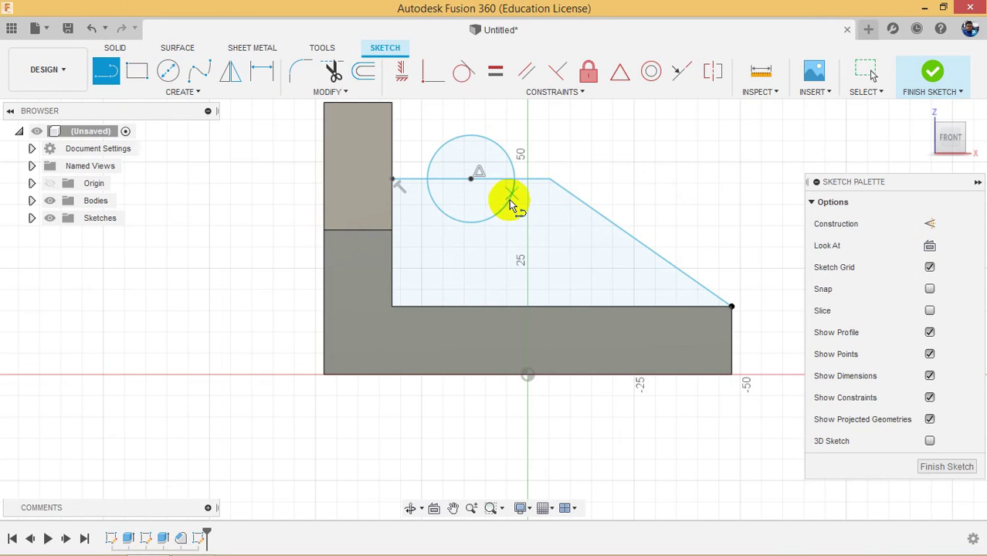
pyautogui.click(550, 180)
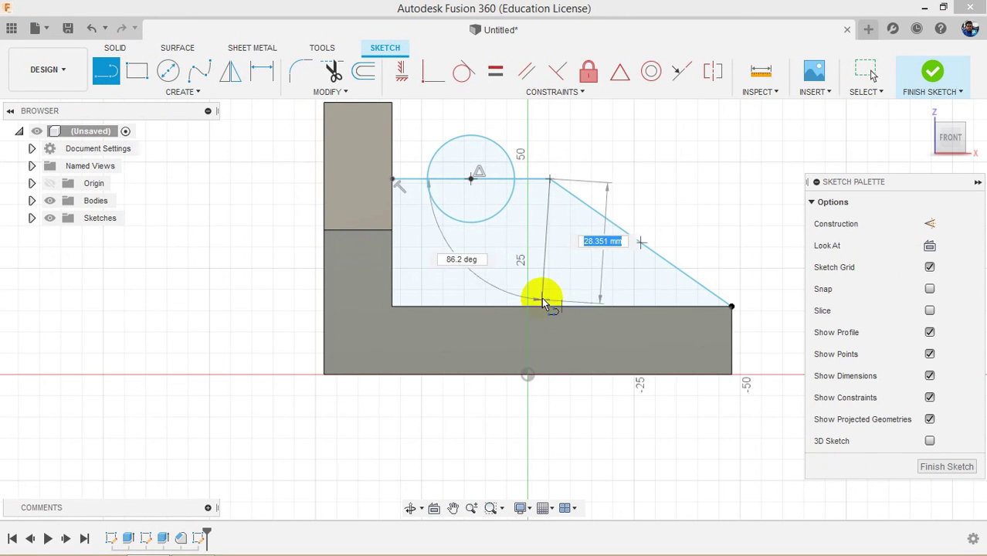
pyautogui.click(548, 306)
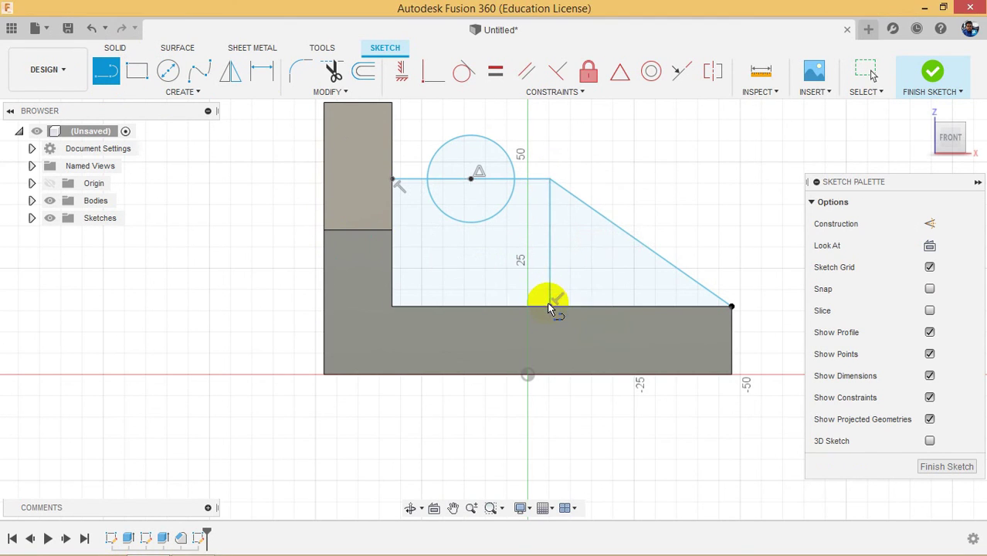
pyautogui.rightClick(680, 143)
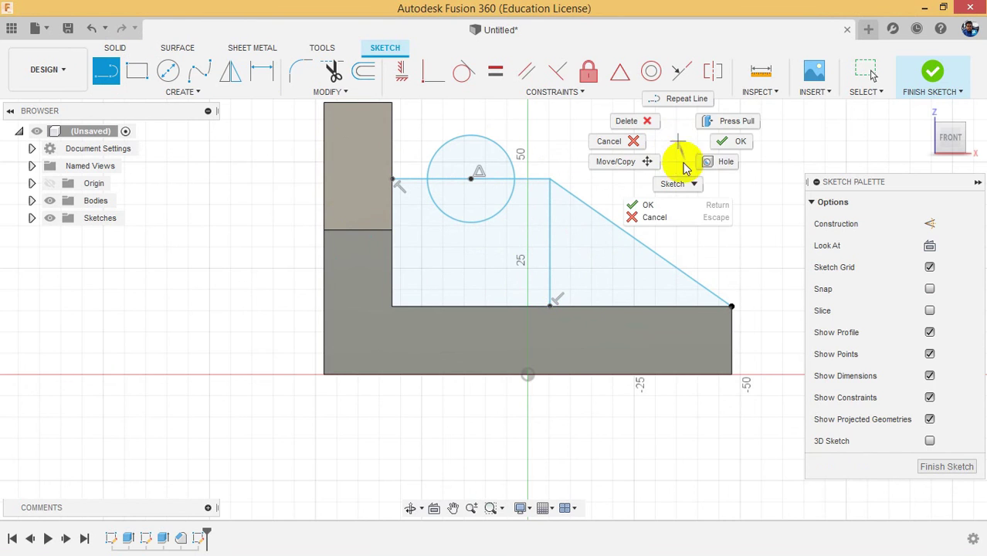
pyautogui.click(723, 145)
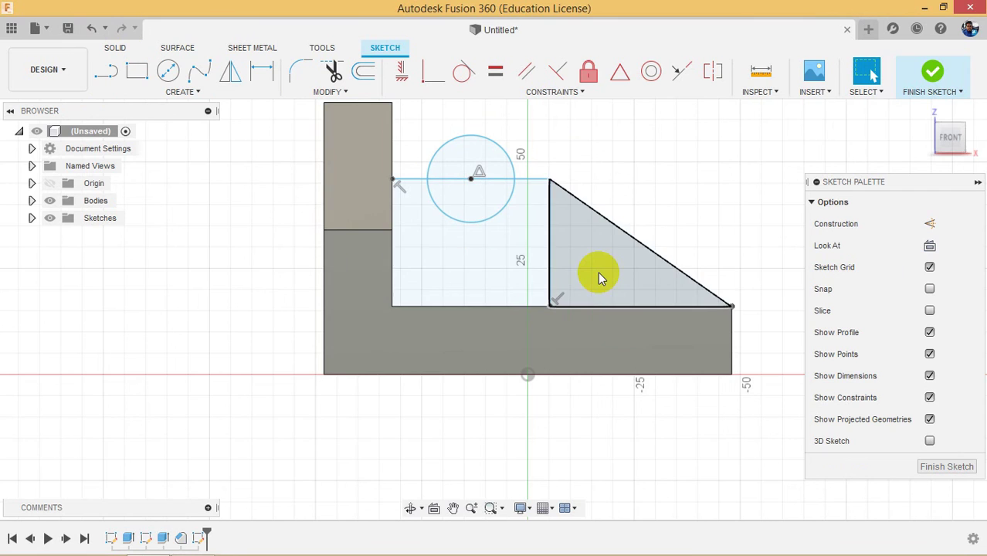
# - Look up the circle's position in the reference drawing and dimension its centre 20 mm from the wall's inner edge
pyautogui.click(195, 543)
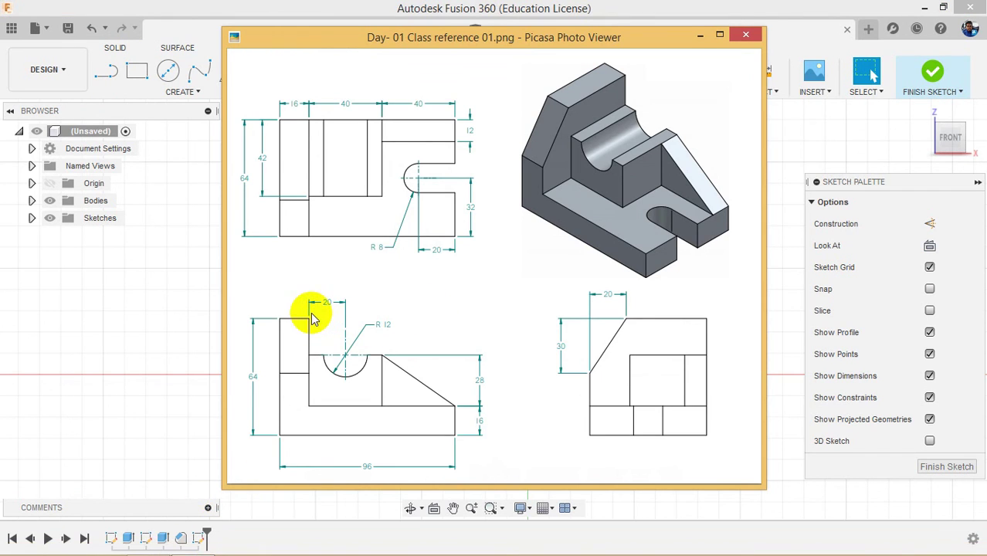
pyautogui.click(789, 166)
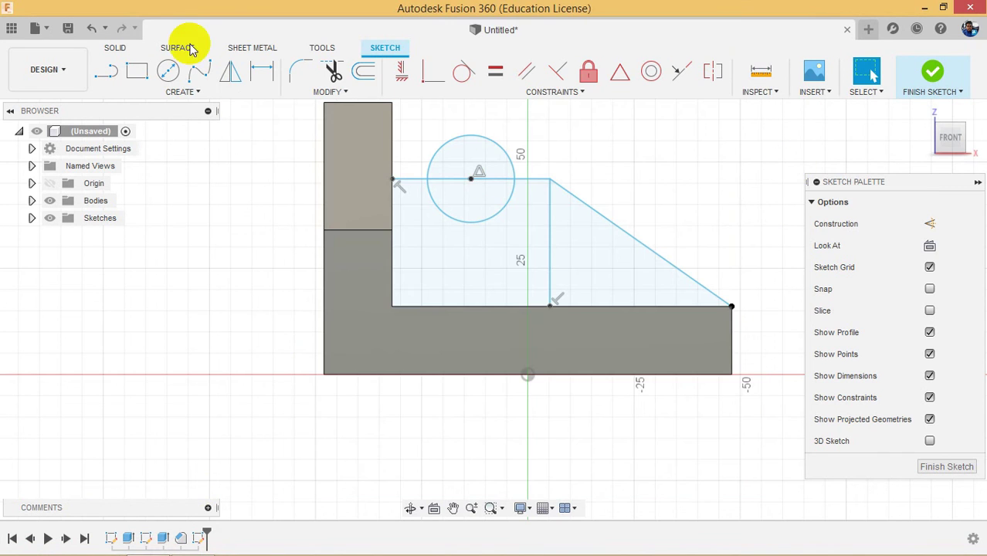
pyautogui.click(255, 71)
pyautogui.click(395, 139)
pyautogui.click(432, 121)
pyautogui.write('20')
pyautogui.press('Return')
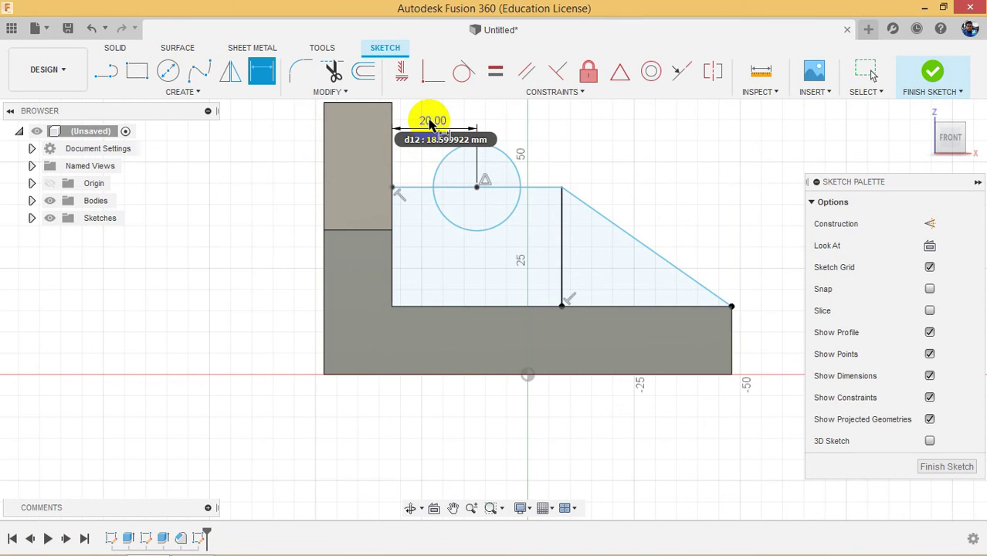
# - Check the block height in the reference drawing and dimension the horizontal line 28 mm above the plate's upper edge
pyautogui.click(205, 545)
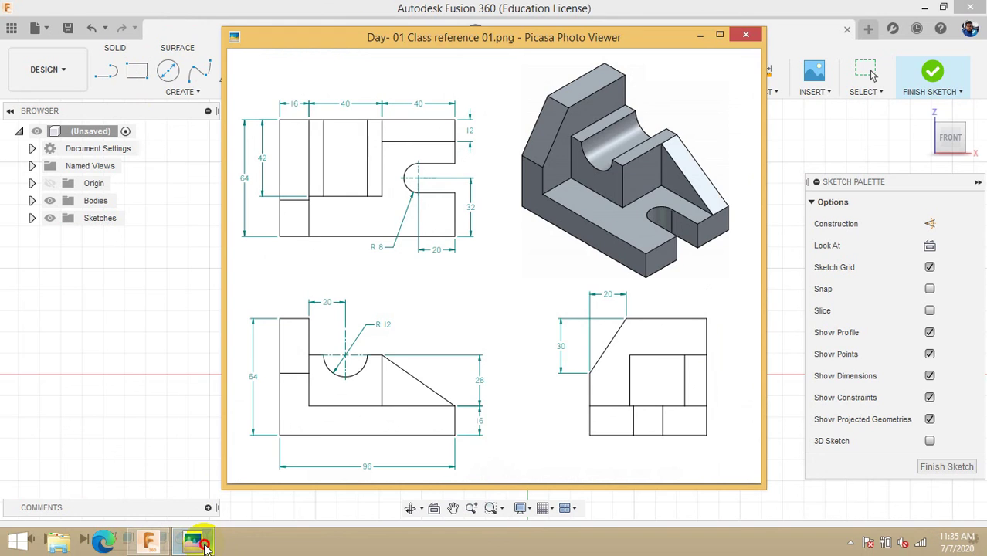
pyautogui.click(205, 546)
pyautogui.click(549, 189)
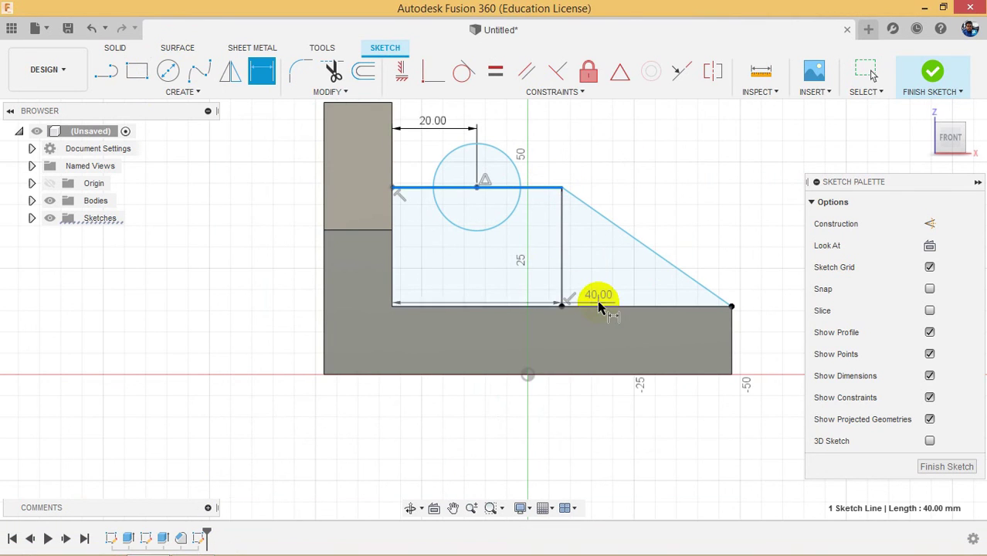
pyautogui.click(604, 306)
pyautogui.click(759, 242)
pyautogui.write('28')
pyautogui.press('Return')
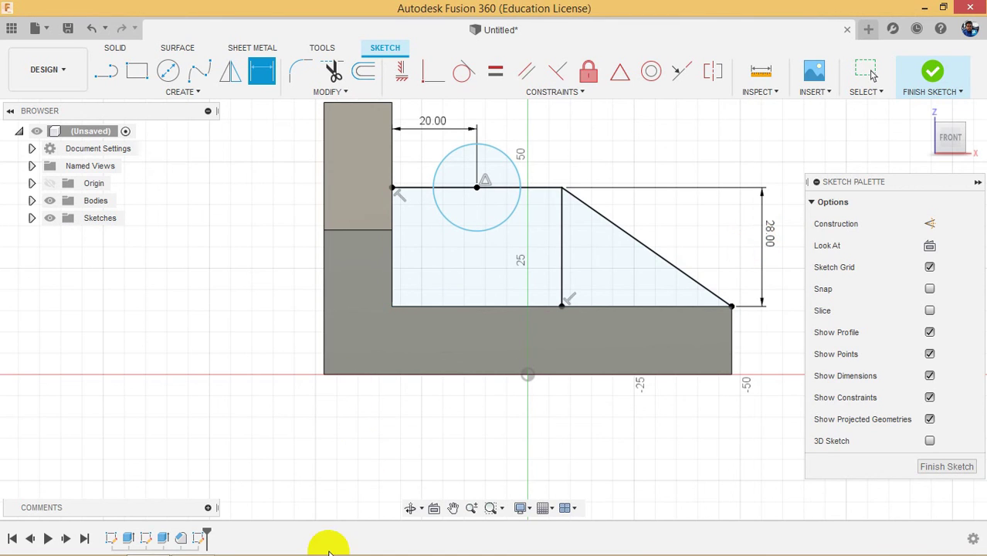
# - Look up the groove radius in the reference drawing and dimension the circle's diameter as 12*2 mm
pyautogui.moveTo(269, 553)
pyautogui.click(193, 544)
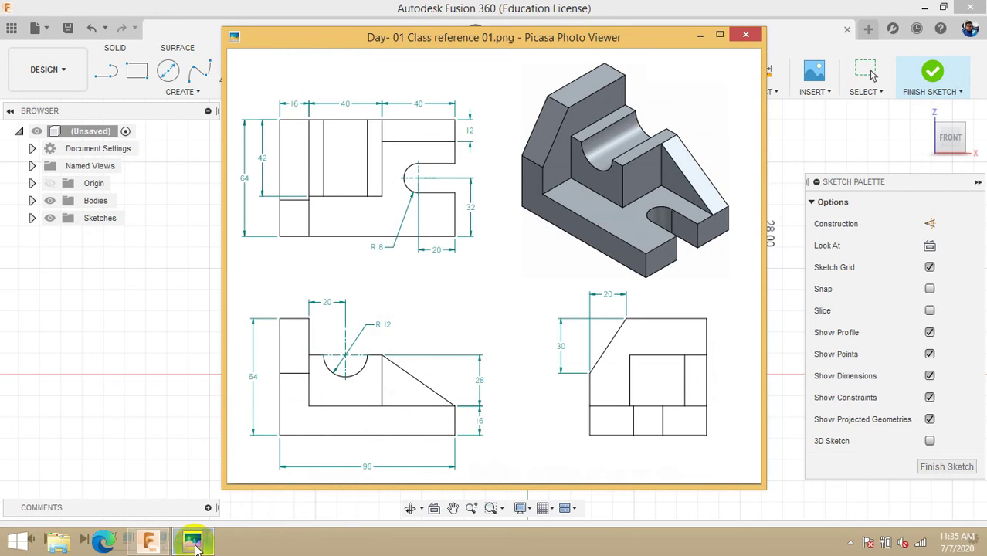
pyautogui.click(147, 276)
pyautogui.click(511, 211)
pyautogui.click(473, 273)
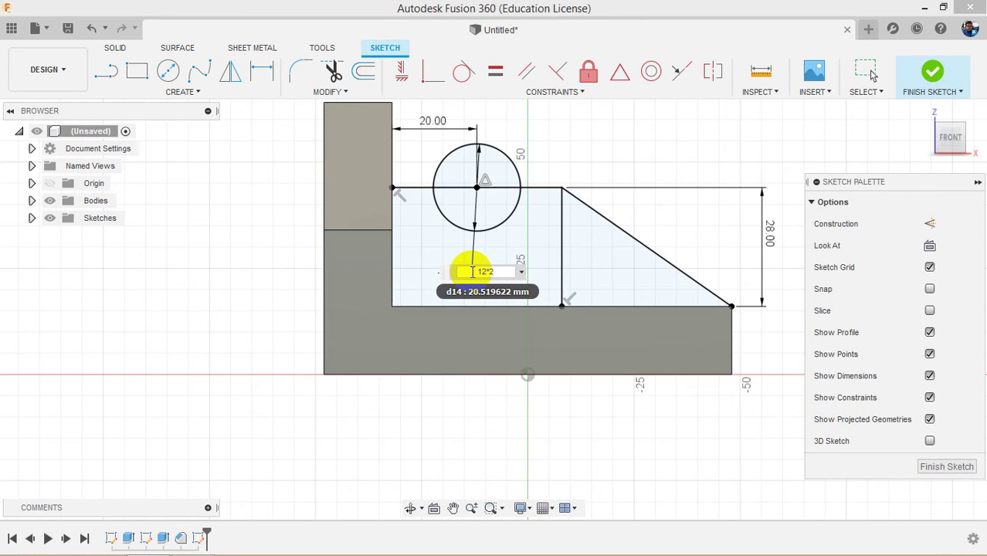
pyautogui.press('Return')
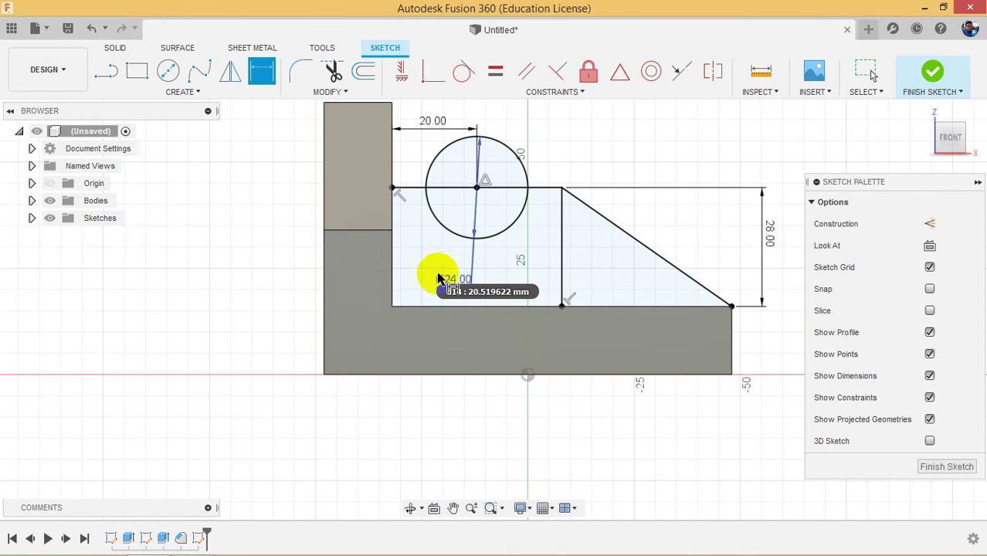
# - Move the circle's diameter dimension to the clear area outside the wall and finish the sketch
pyautogui.click(453, 285)
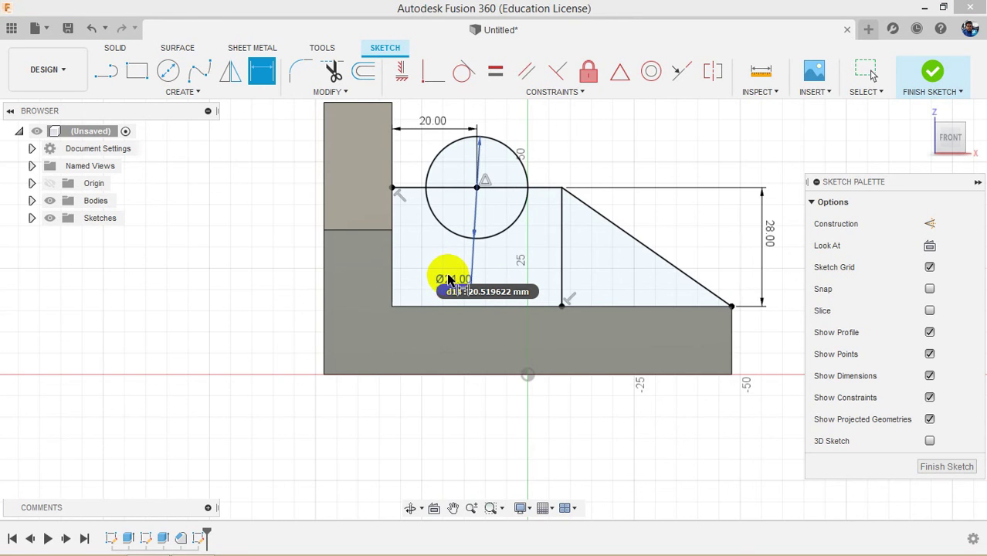
pyautogui.press('Escape')
pyautogui.moveTo(443, 276); pyautogui.dragTo(247, 278)
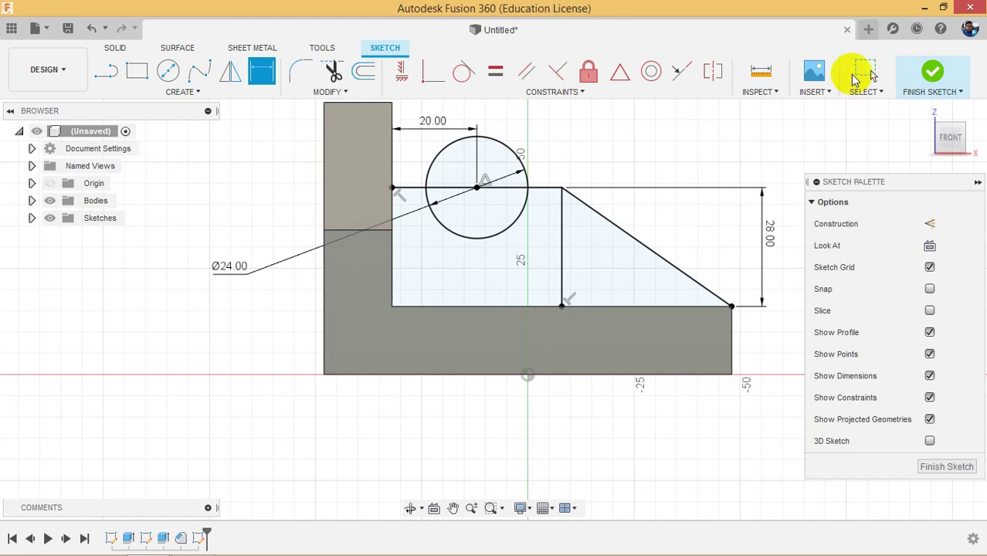
pyautogui.click(933, 71)
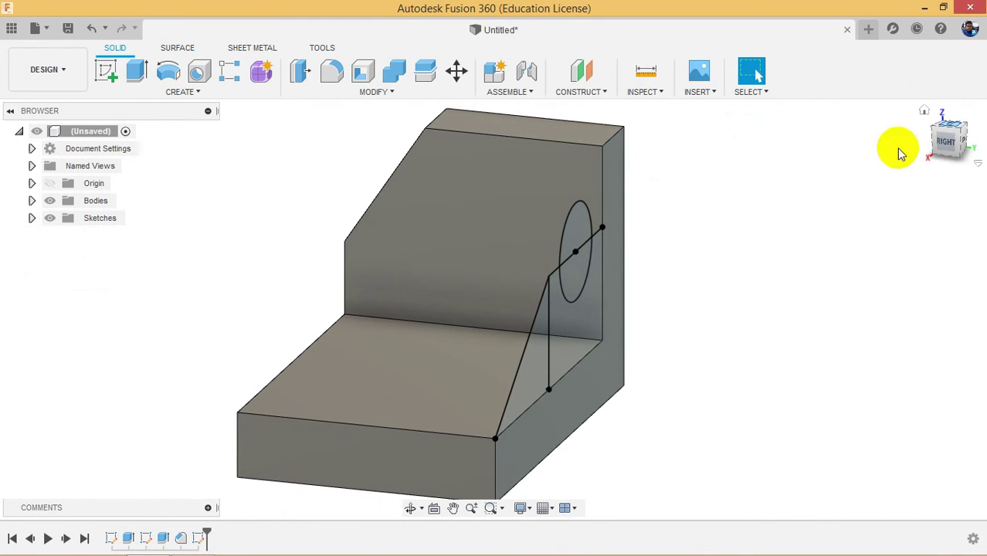
# - Extrude the block profile with its semicircular cutout 42 mm across the plate, taking the depth from the reference drawing
pyautogui.click(920, 112)
pyautogui.scroll(4, 584, 286)
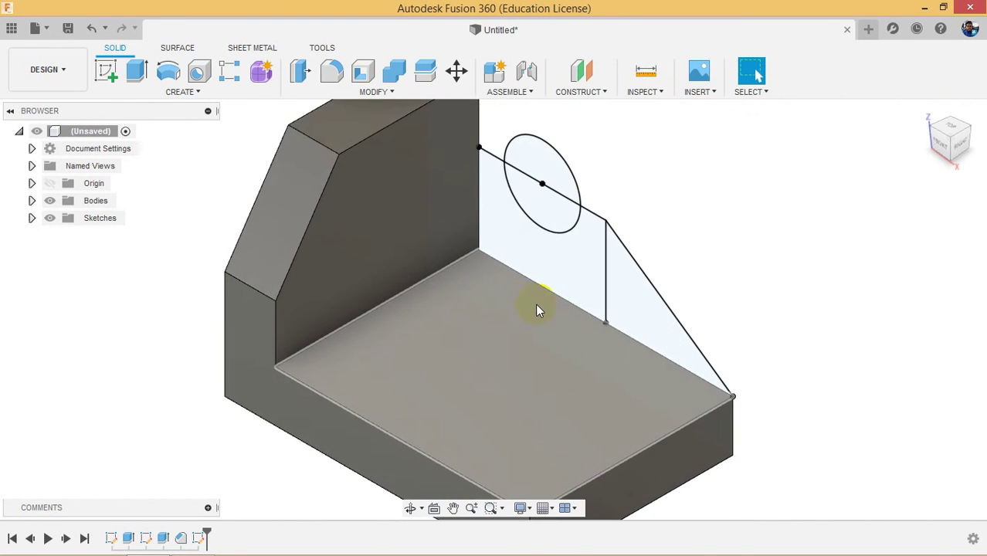
pyautogui.click(532, 261)
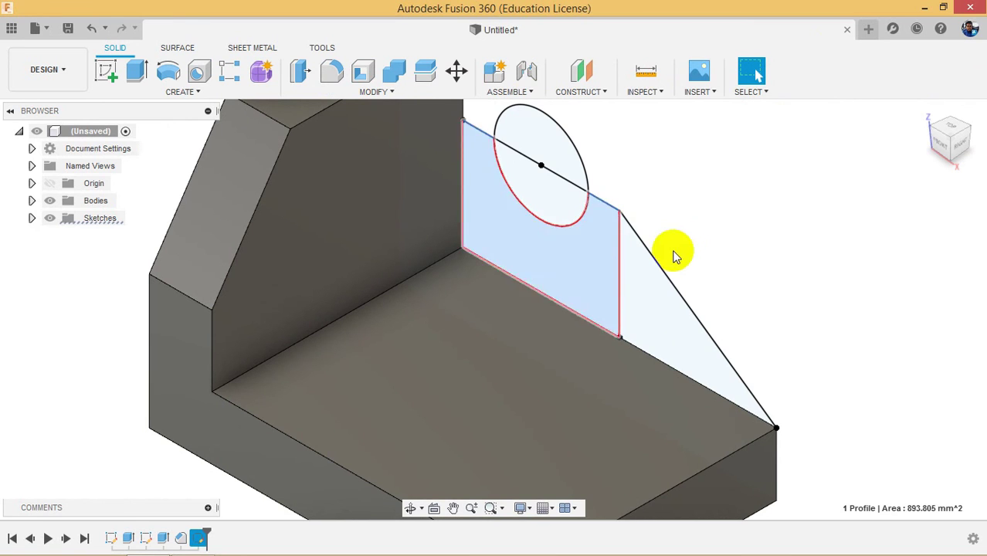
pyautogui.click(759, 240)
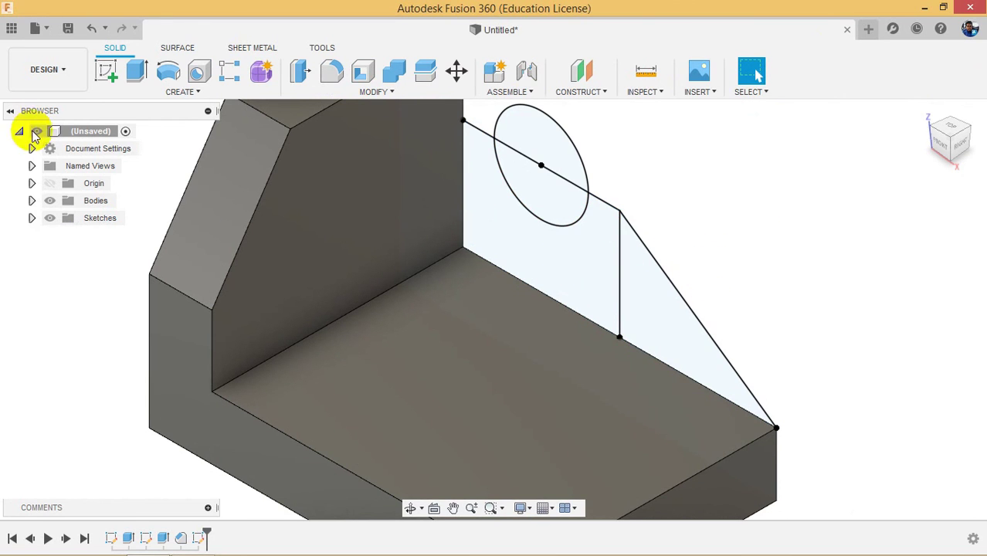
pyautogui.click(136, 72)
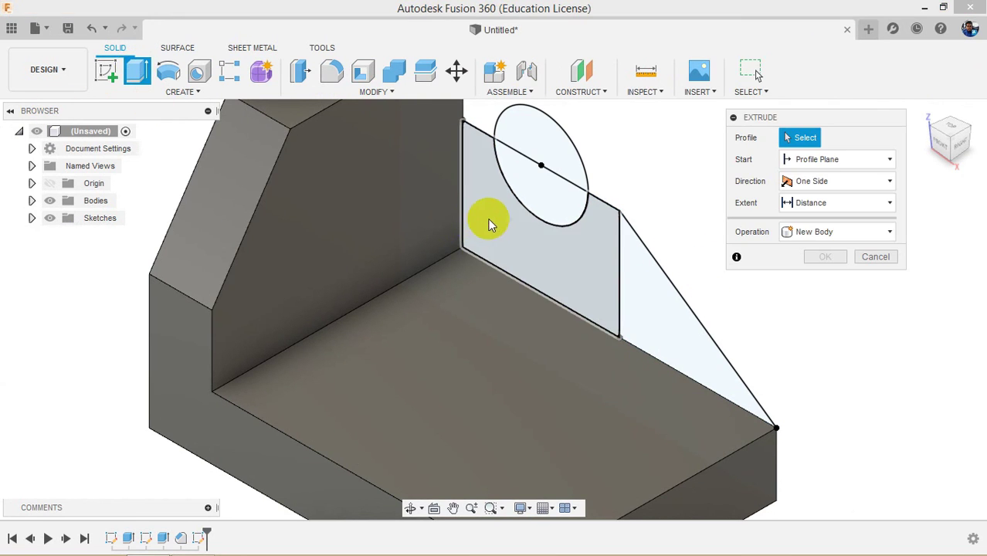
pyautogui.click(490, 221)
pyautogui.click(188, 543)
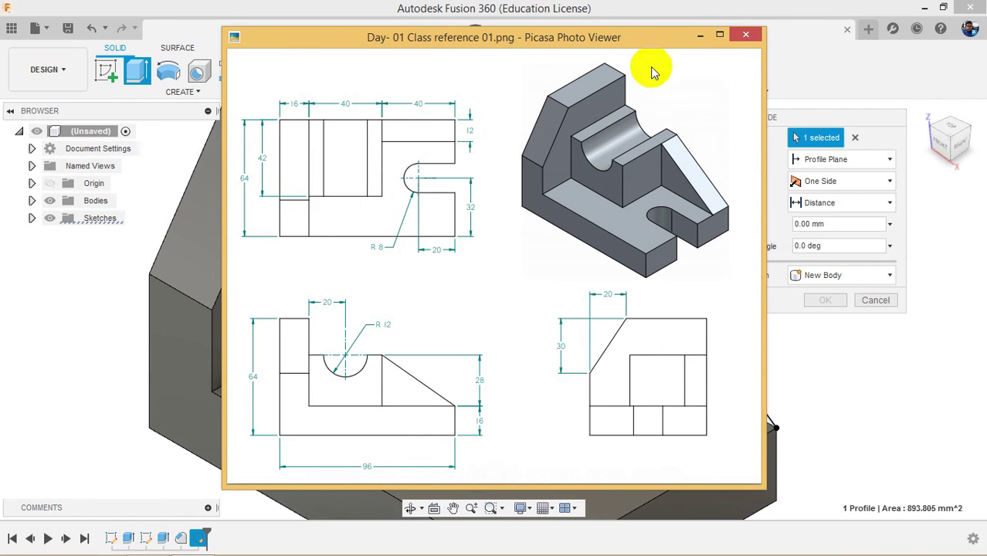
pyautogui.click(700, 35)
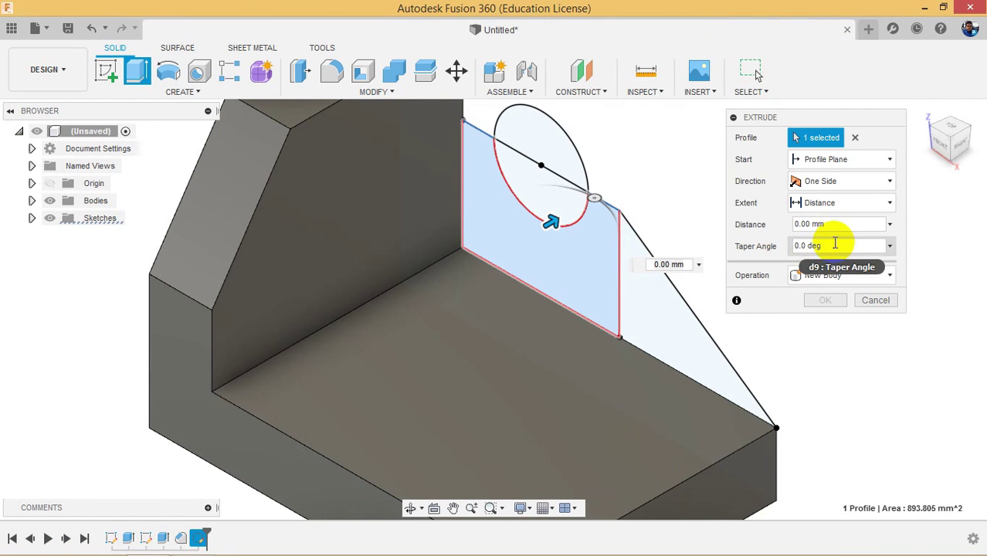
pyautogui.click(833, 223)
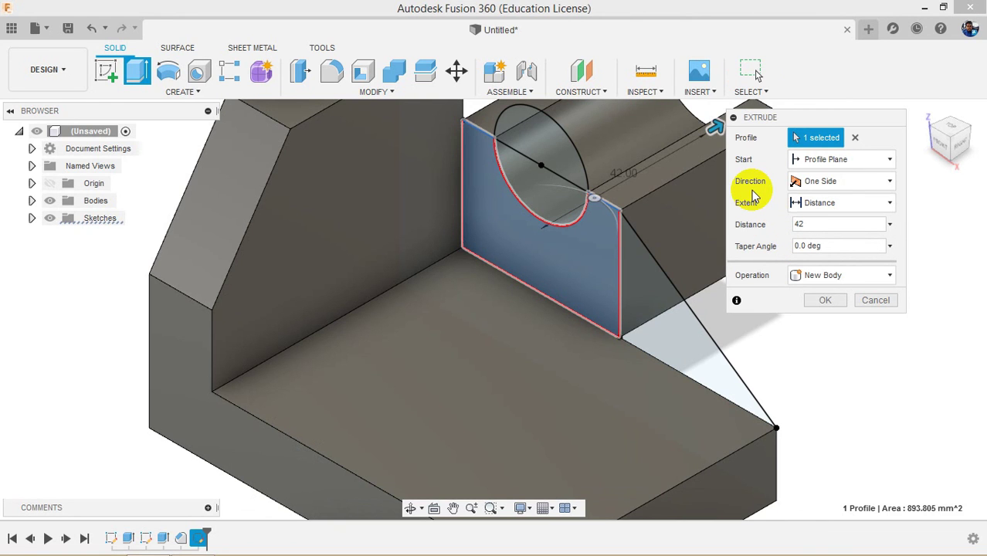
pyautogui.click(821, 302)
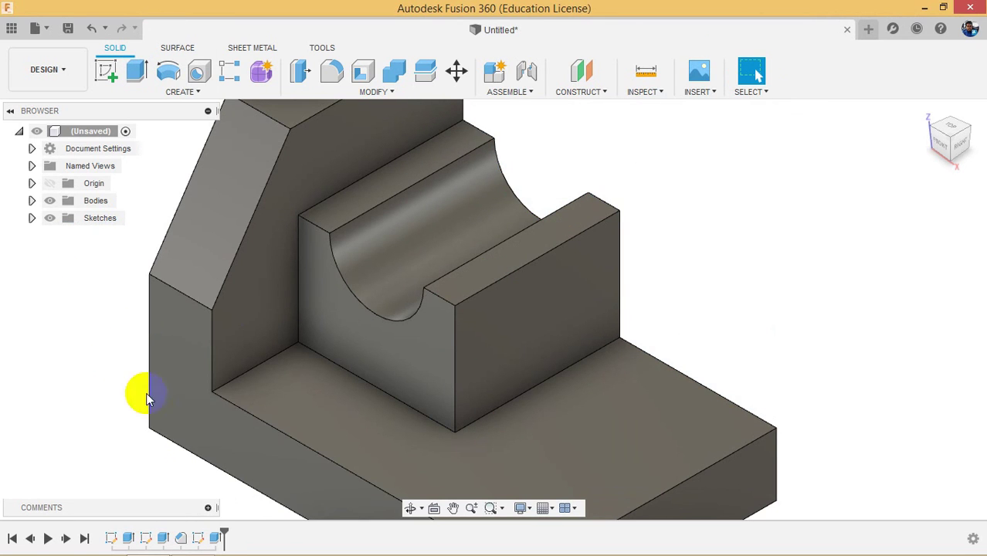
# - Make Sketch3 visible again so its triangular rib profile is available
pyautogui.click(32, 218)
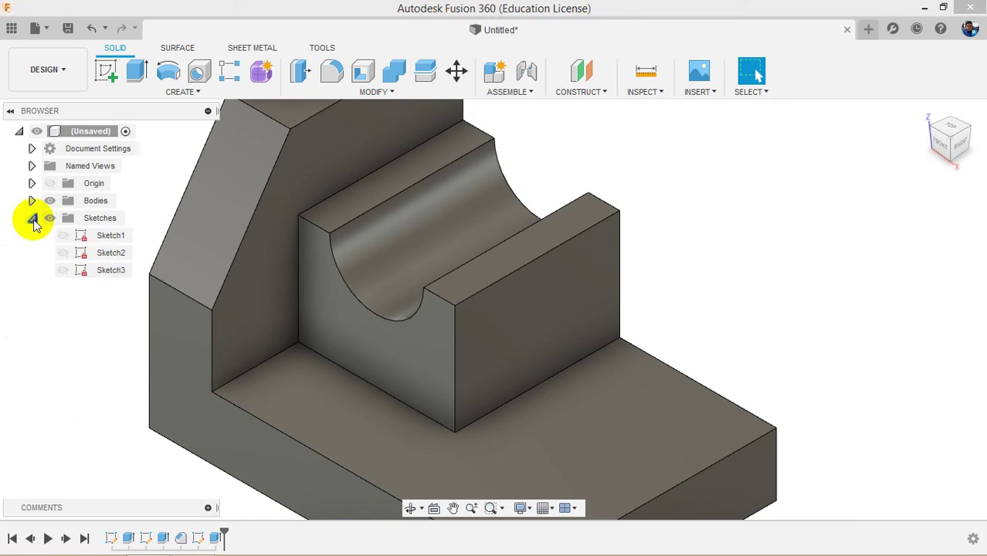
pyautogui.click(65, 272)
pyautogui.click(64, 271)
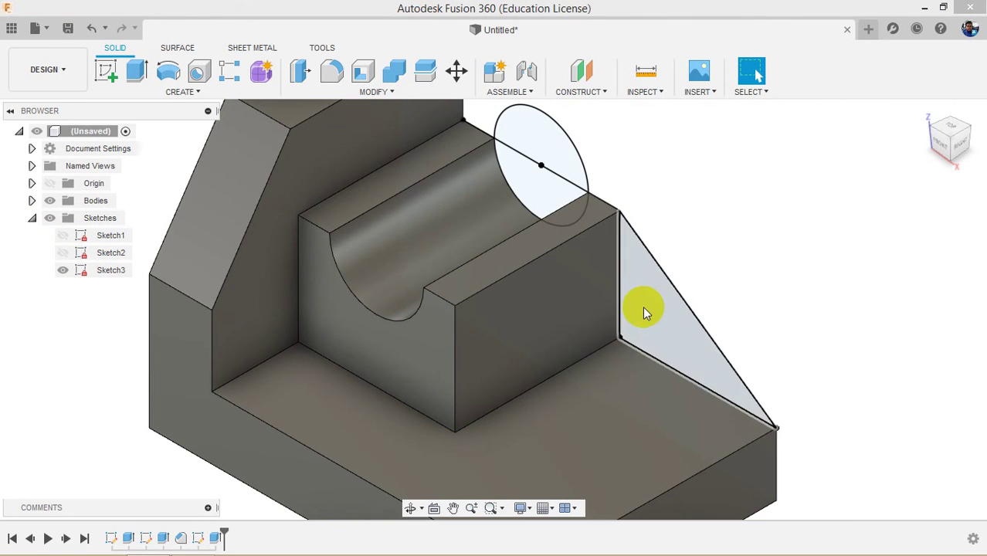
# - Extrude the triangular rib profile -12 mm with the Join operation, as given in the reference drawing, and hide Sketch3
pyautogui.click(133, 76)
pyautogui.moveTo(222, 547)
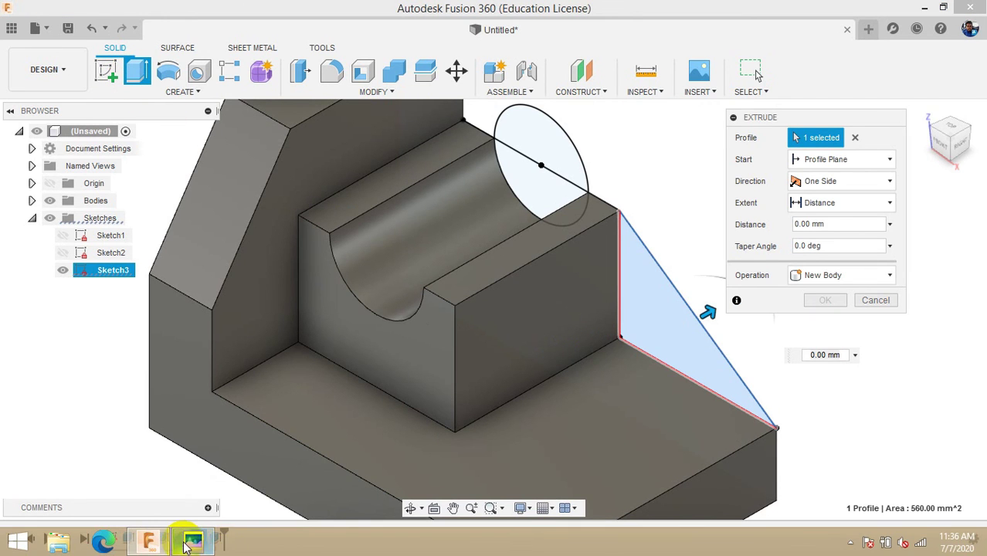
pyautogui.click(186, 544)
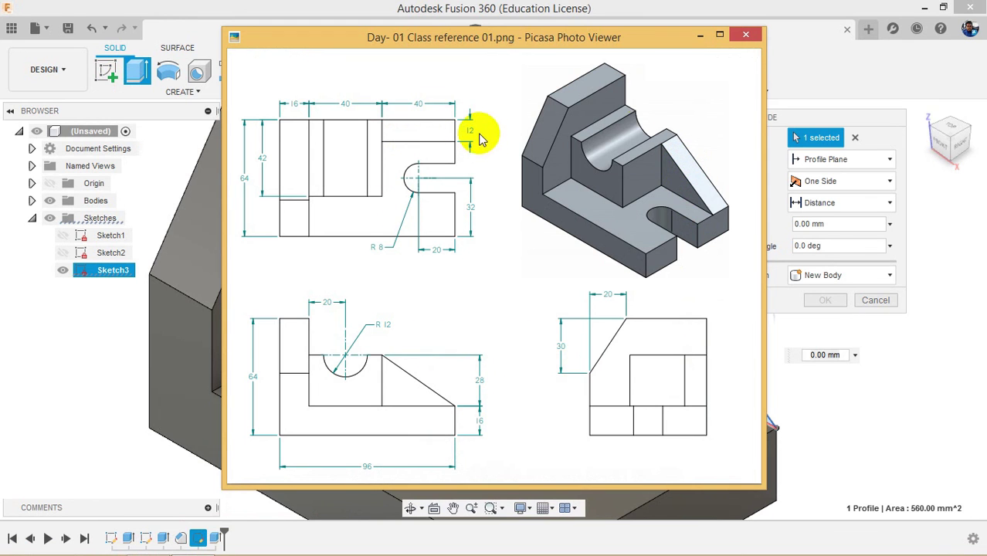
pyautogui.click(700, 36)
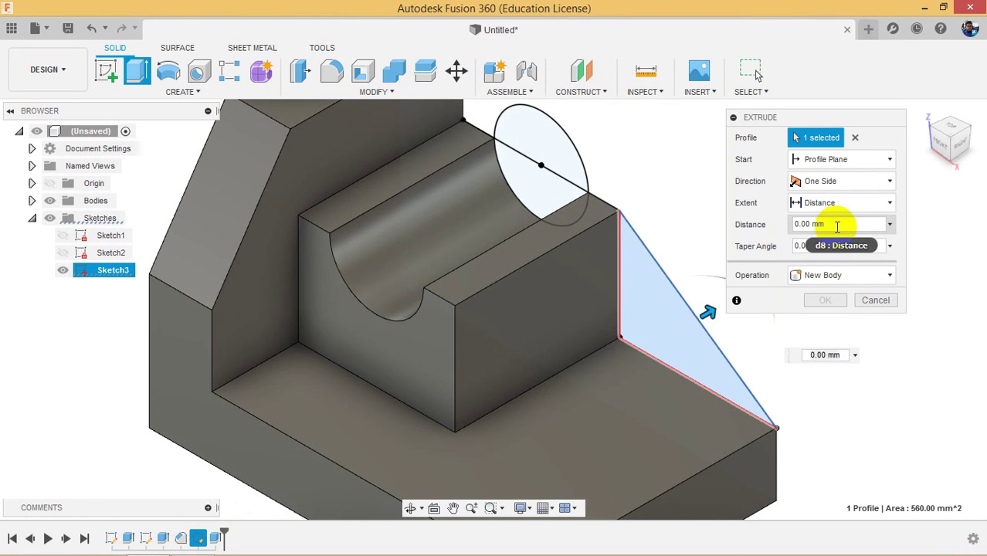
pyautogui.click(820, 223)
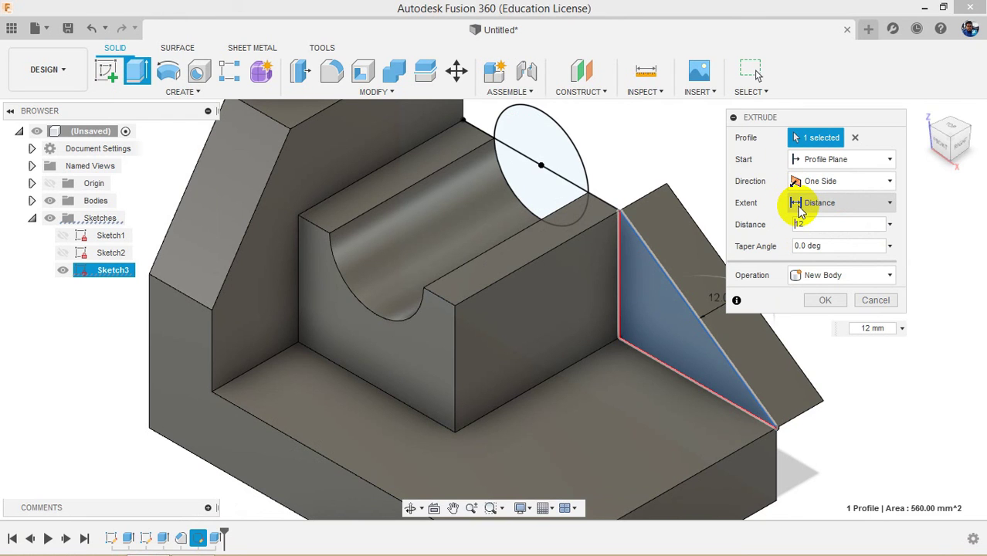
pyautogui.write('-')
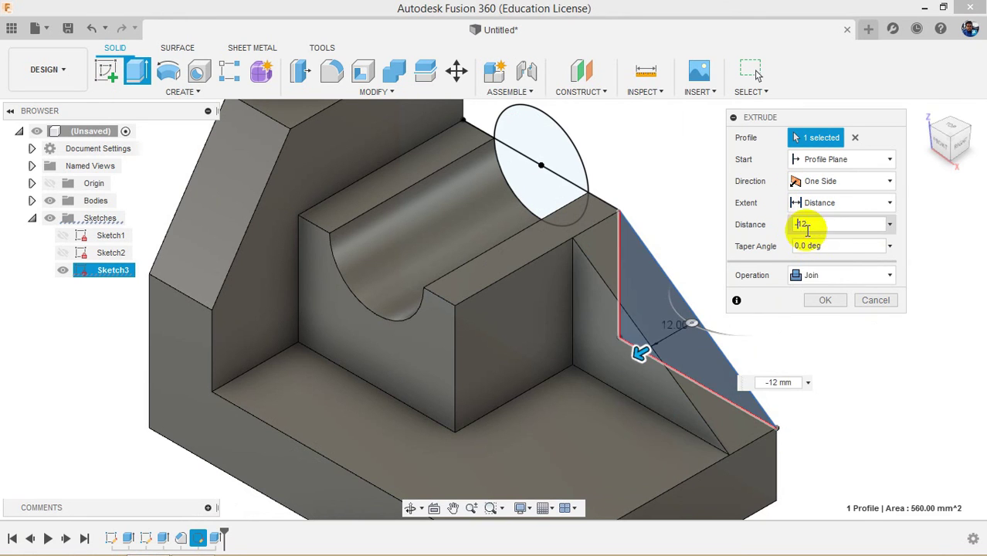
pyautogui.click(826, 300)
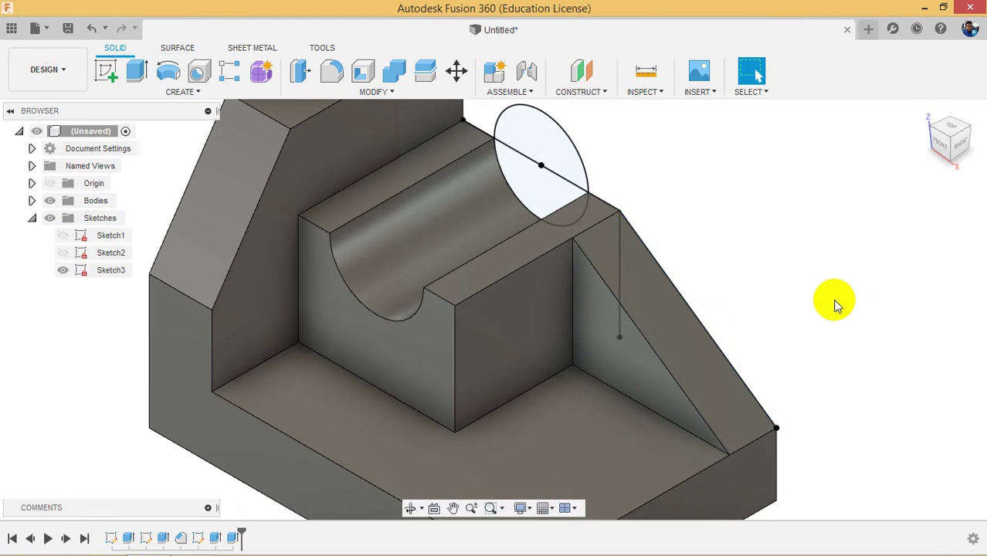
pyautogui.scroll(-3, 823, 263)
pyautogui.click(62, 269)
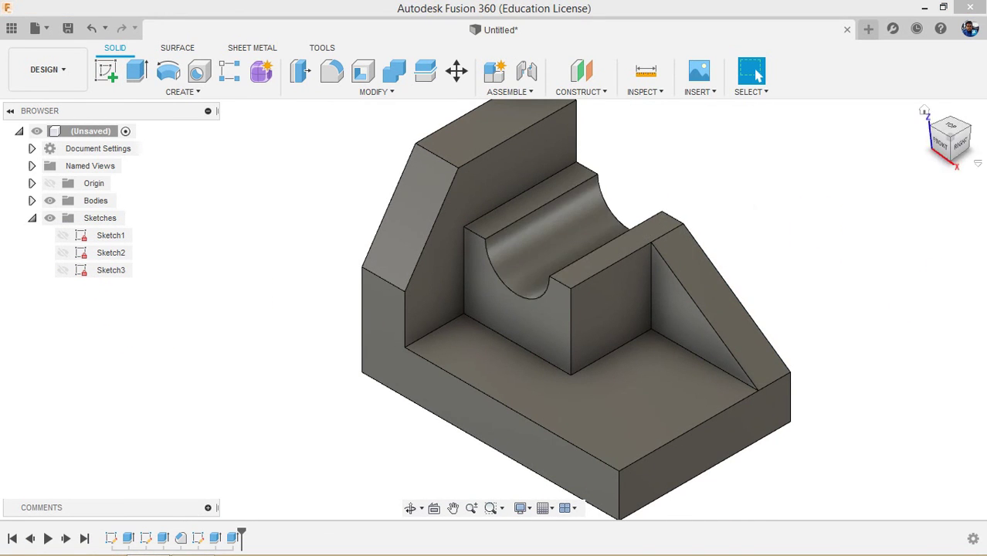
pyautogui.moveTo(956, 152); pyautogui.dragTo(970, 132)
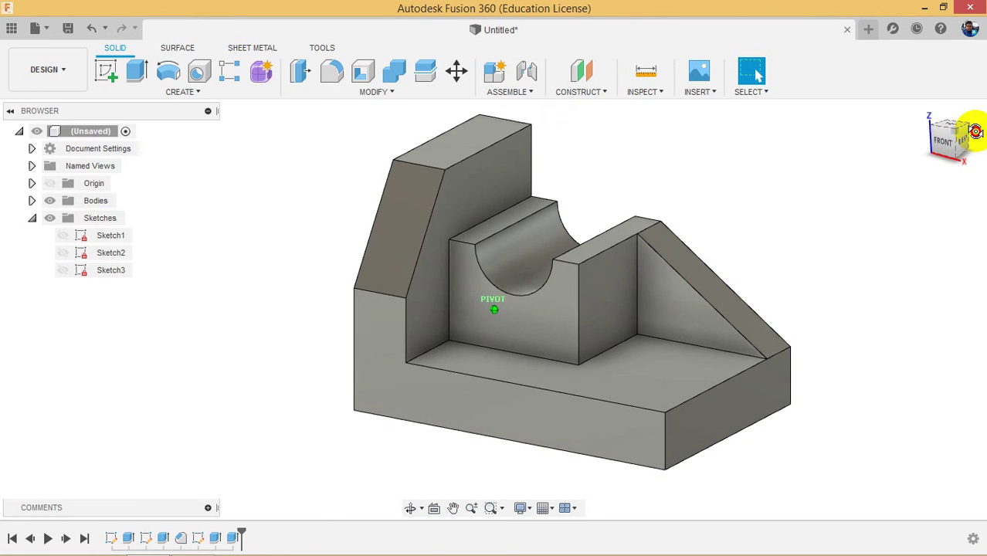
pyautogui.rightClick(690, 394)
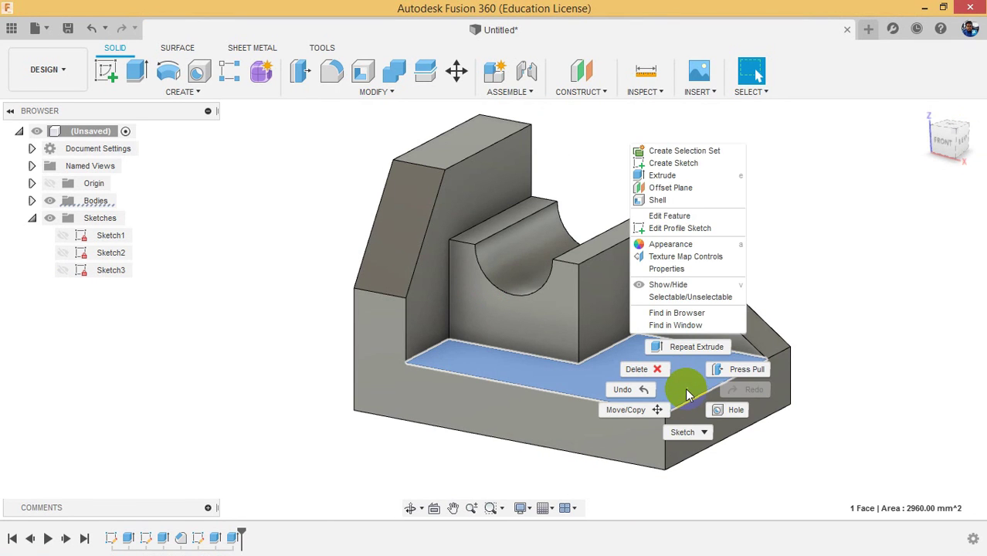
pyautogui.click(698, 393)
pyautogui.click(847, 269)
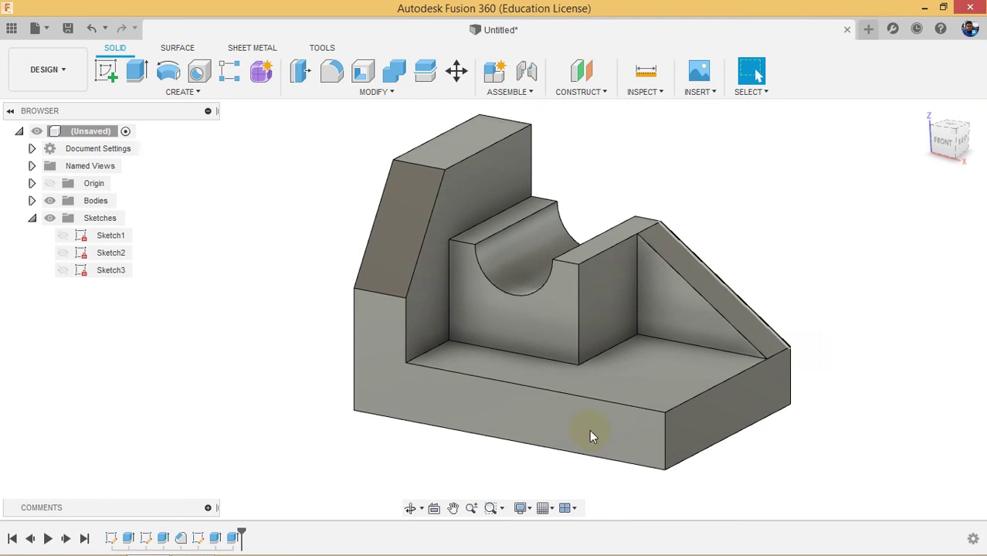
# - Look up the open slot in the reference drawing and start a sketch on the base plate's upper face
pyautogui.click(191, 547)
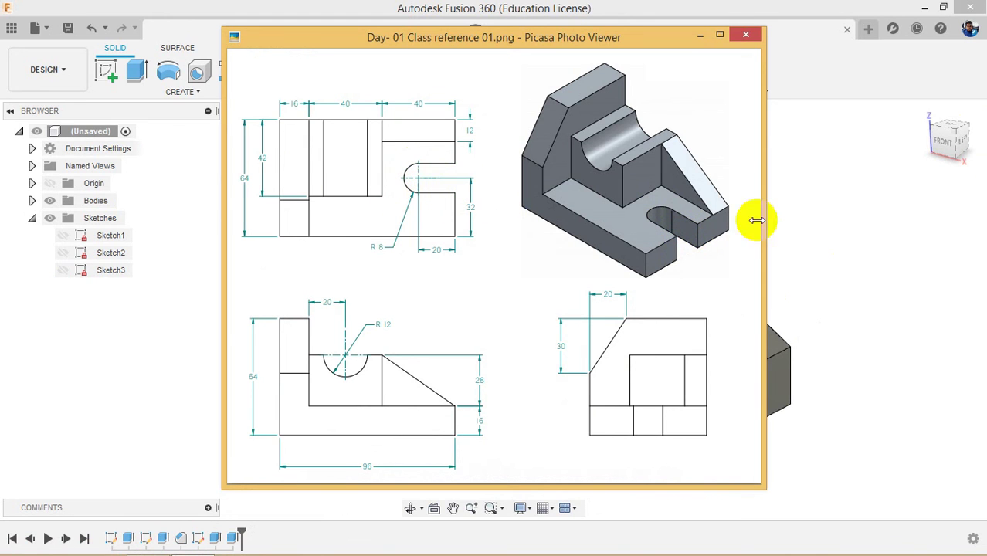
pyautogui.press('Escape')
pyautogui.click(607, 377)
pyautogui.rightClick(608, 375)
pyautogui.click(610, 383)
pyautogui.press('Escape')
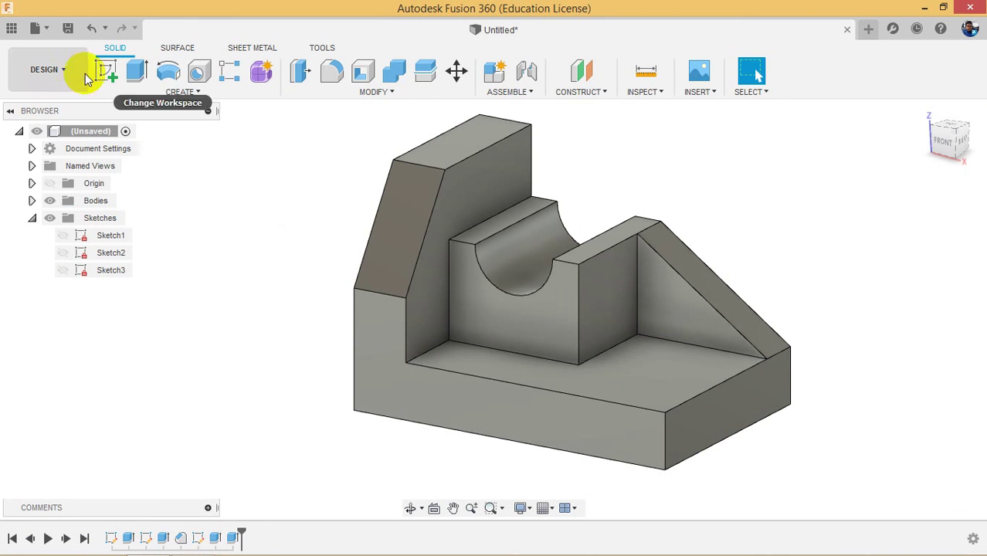
pyautogui.click(107, 68)
pyautogui.click(690, 375)
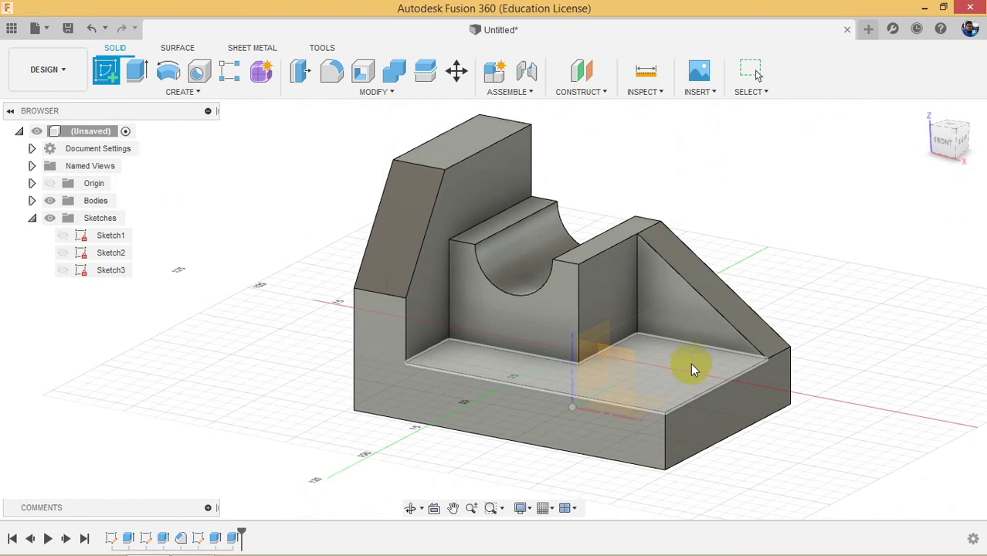
# - Sketch the slot's upper side as a horizontal line about 19 mm long, running inward from the base plate's outer edge
pyautogui.scroll(5, 529, 402)
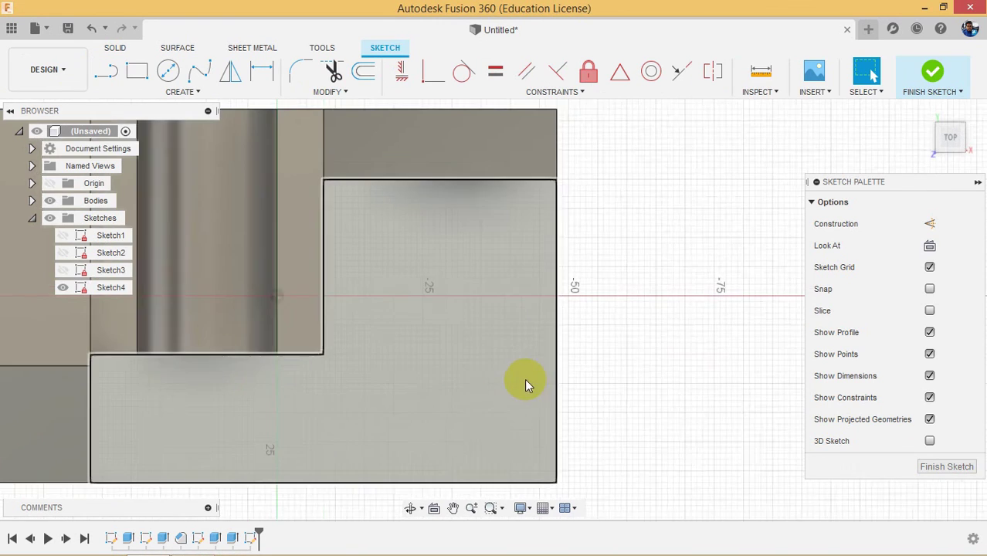
pyautogui.click(110, 74)
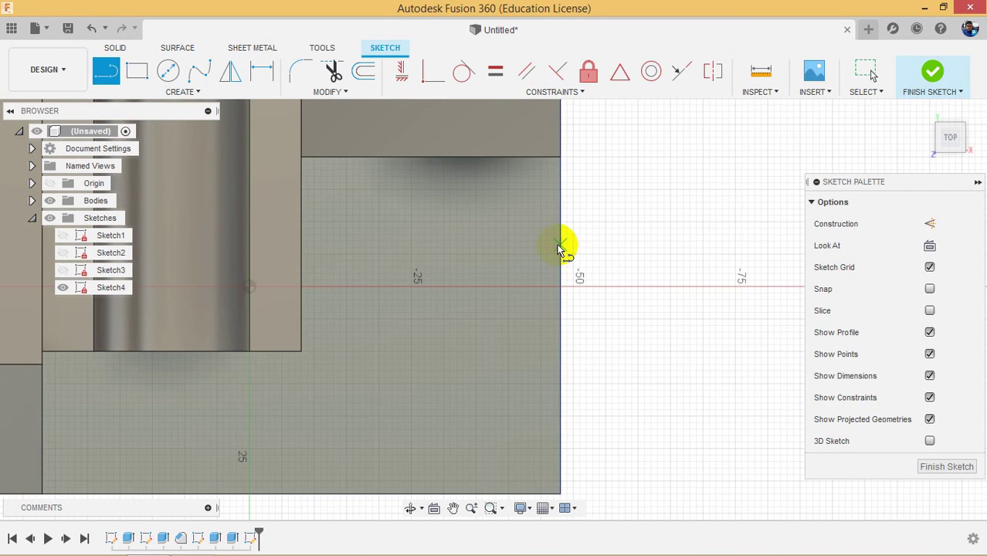
pyautogui.click(562, 248)
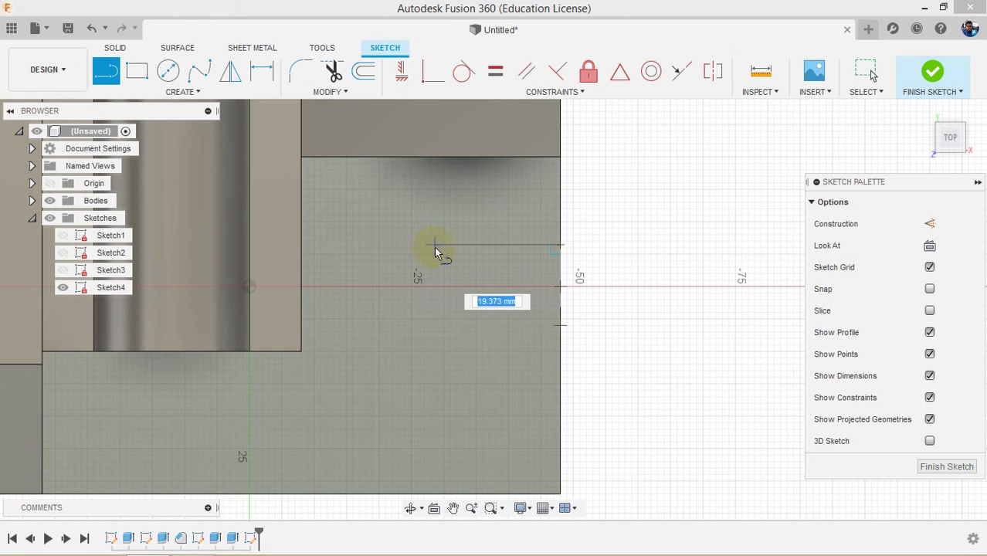
pyautogui.click(439, 245)
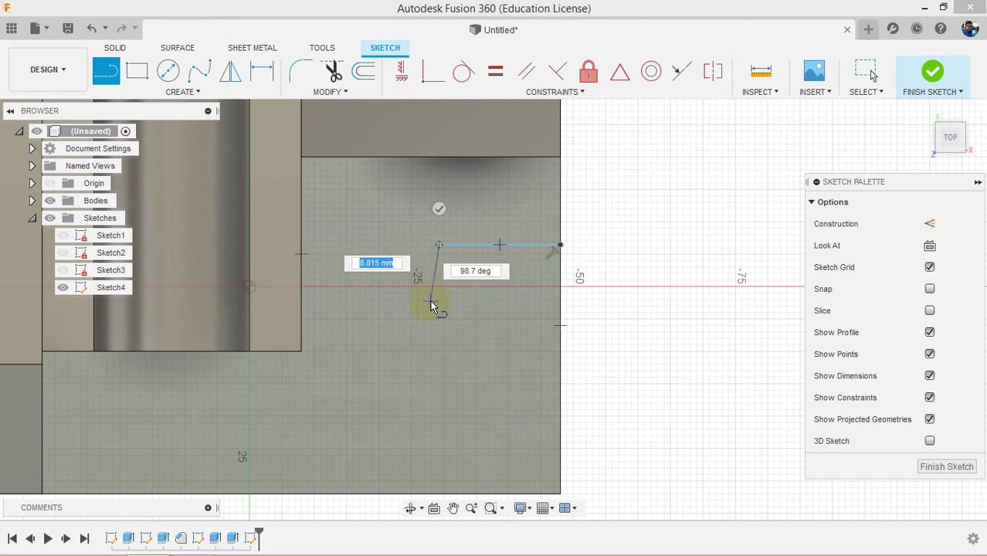
# - Draw an arc from the line's inner endpoint down to a point directly below it, forming the slot's semicircular end
pyautogui.click(193, 90)
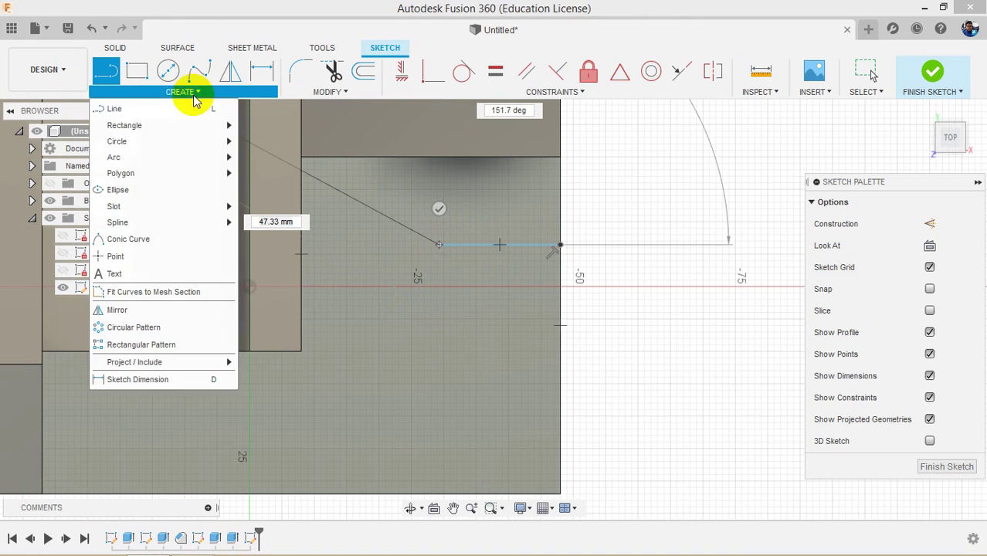
pyautogui.moveTo(167, 157)
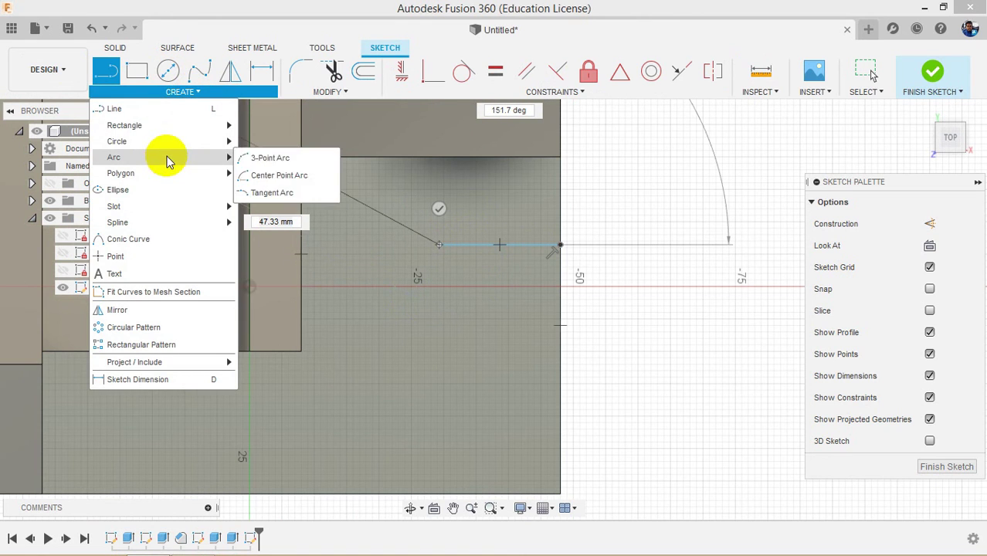
pyautogui.click(251, 163)
pyautogui.click(439, 245)
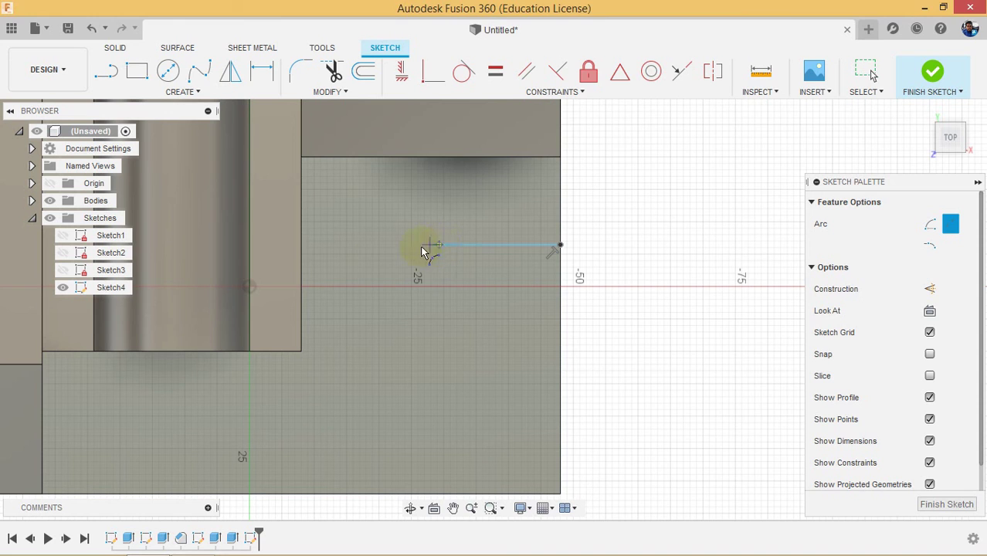
pyautogui.click(439, 340)
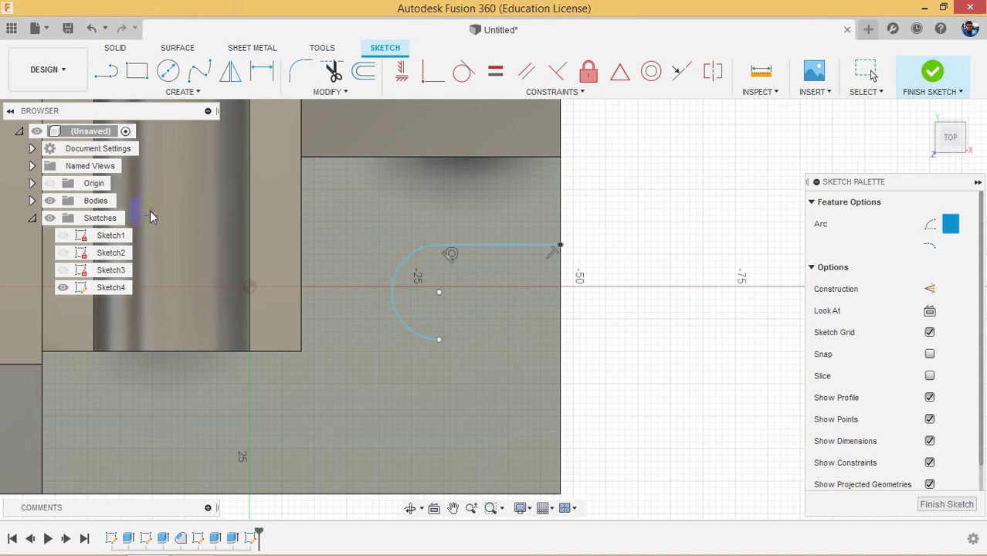
# - Draw the slot's lower side from the arc's end to the plate's outer edge and close the profile along that edge
pyautogui.click(108, 71)
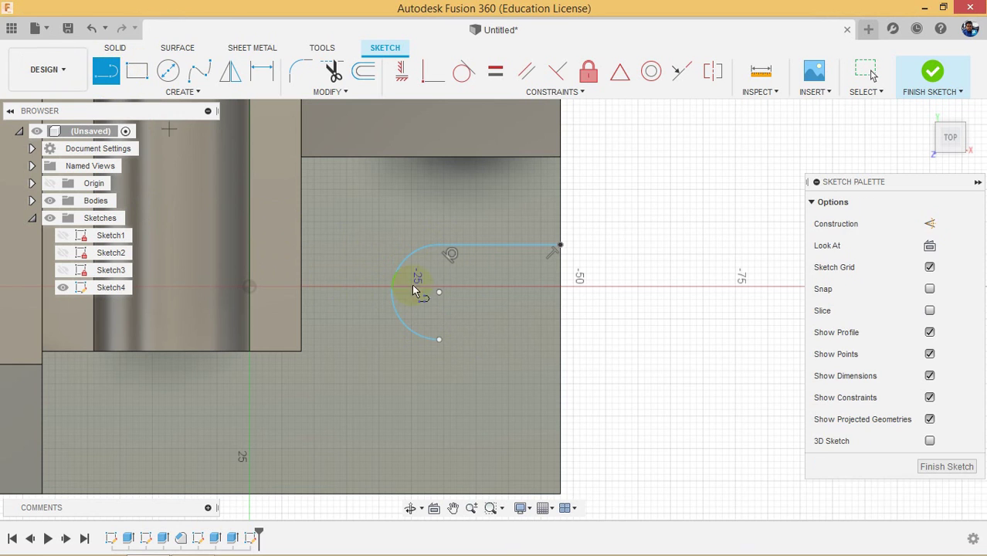
pyautogui.click(440, 341)
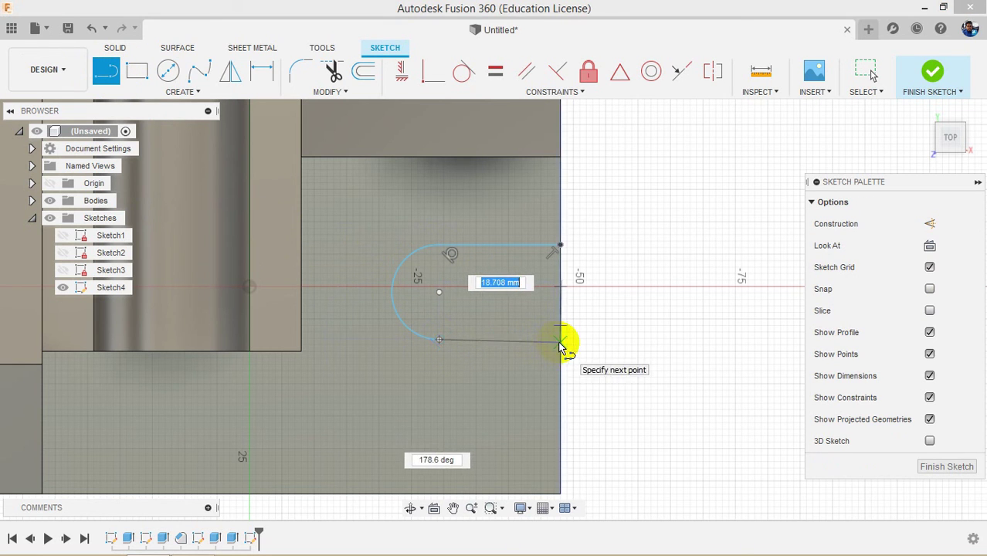
pyautogui.doubleClick(562, 340)
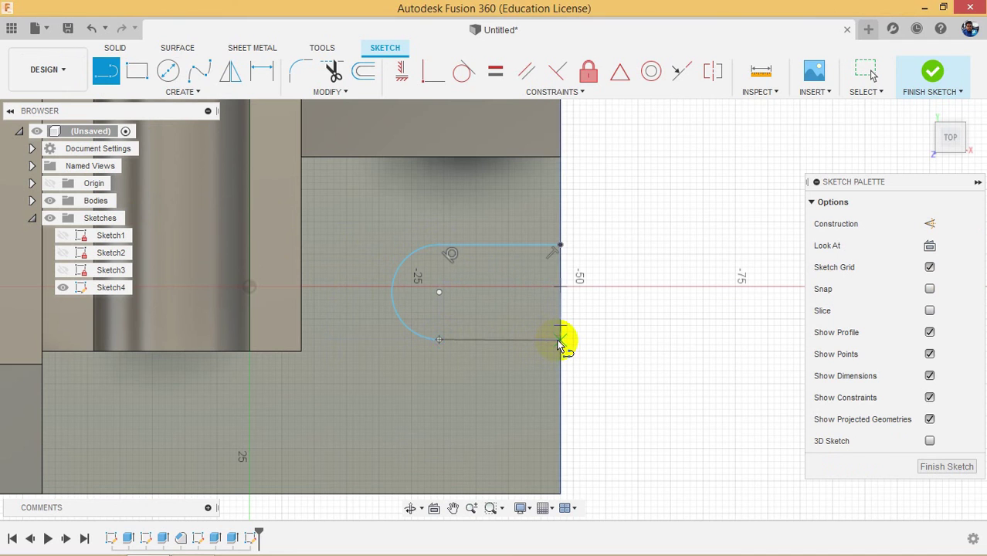
pyautogui.click(561, 247)
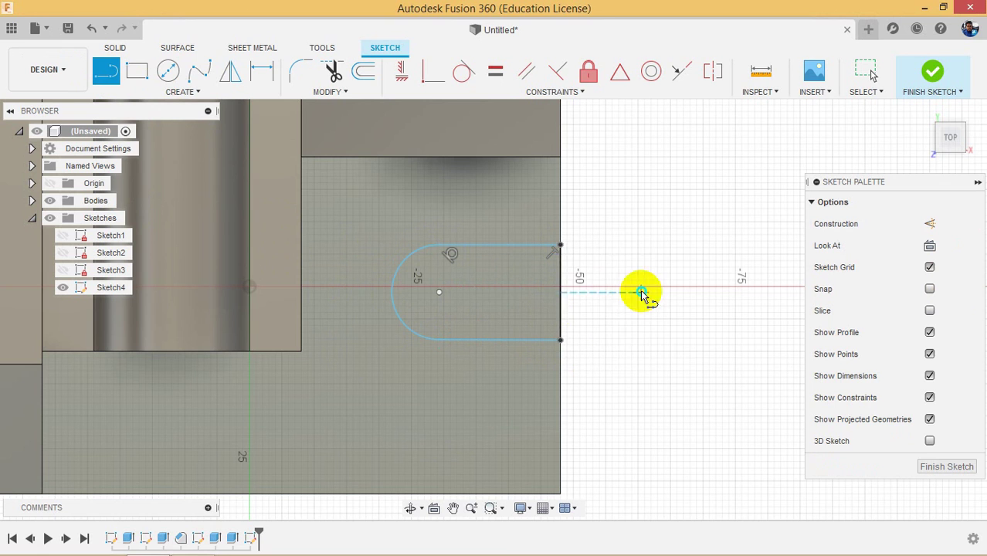
pyautogui.rightClick(640, 293)
pyautogui.click(691, 311)
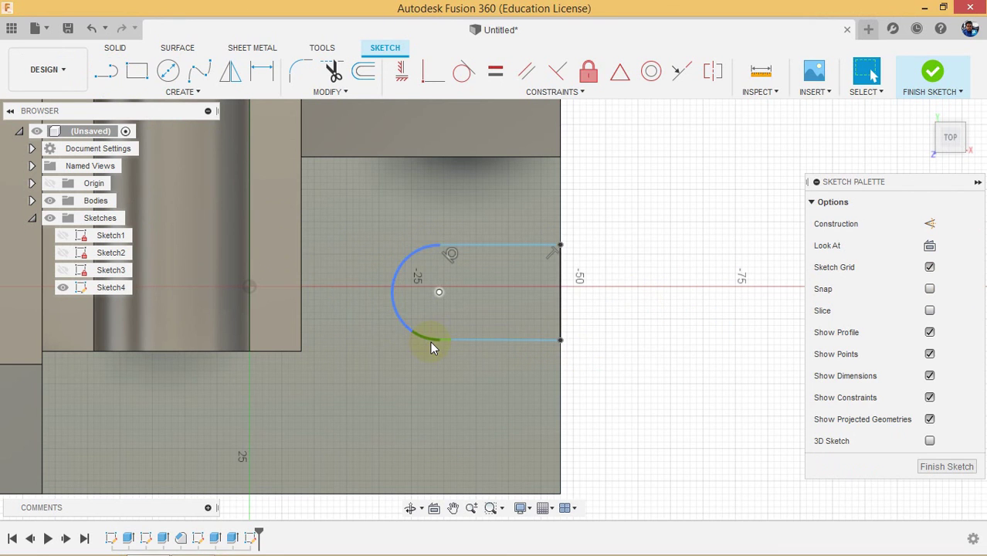
# - Test the arc's lower endpoint for free movement and apply a Tangent constraint between the arc and the slot's lower line
pyautogui.moveTo(436, 342)
pyautogui.mouseDown()
pyautogui.moveTo(439, 306)
pyautogui.moveTo(438, 371)
pyautogui.moveTo(414, 355)
pyautogui.moveTo(454, 387)
pyautogui.mouseUp()
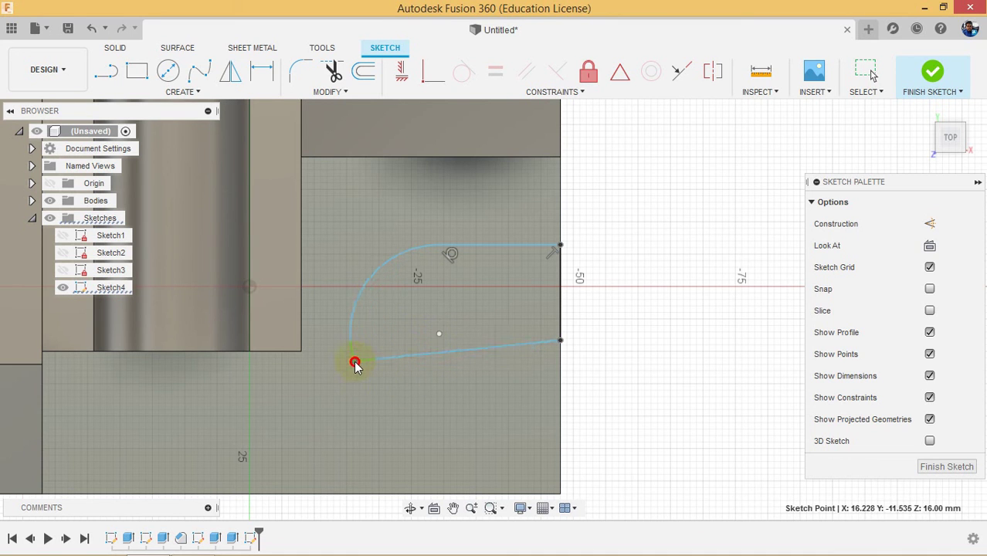
pyautogui.click(463, 72)
pyautogui.click(410, 344)
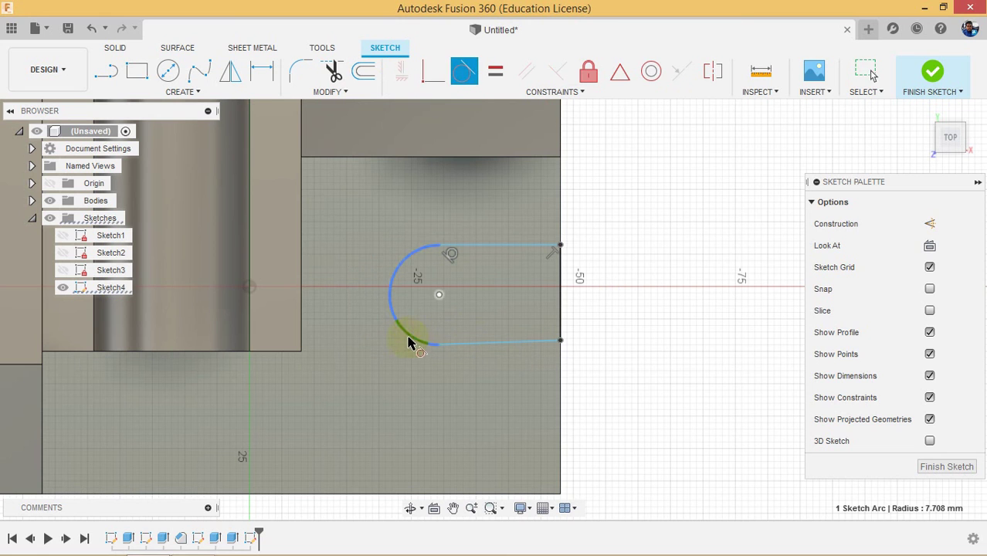
pyautogui.click(469, 349)
# - Constrain the slot's lower line to be horizontal and try the same constraint on the upper line
pyautogui.click(402, 71)
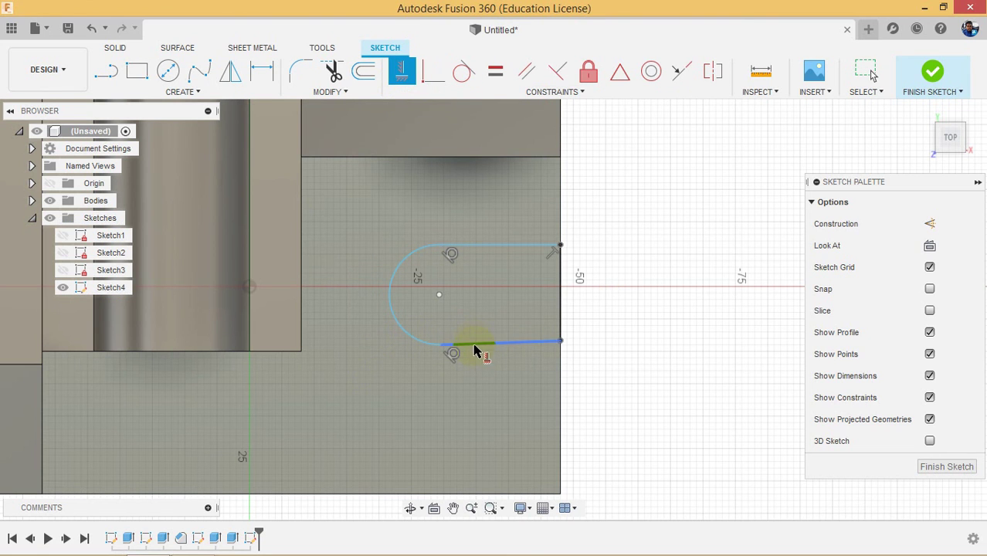
pyautogui.click(489, 248)
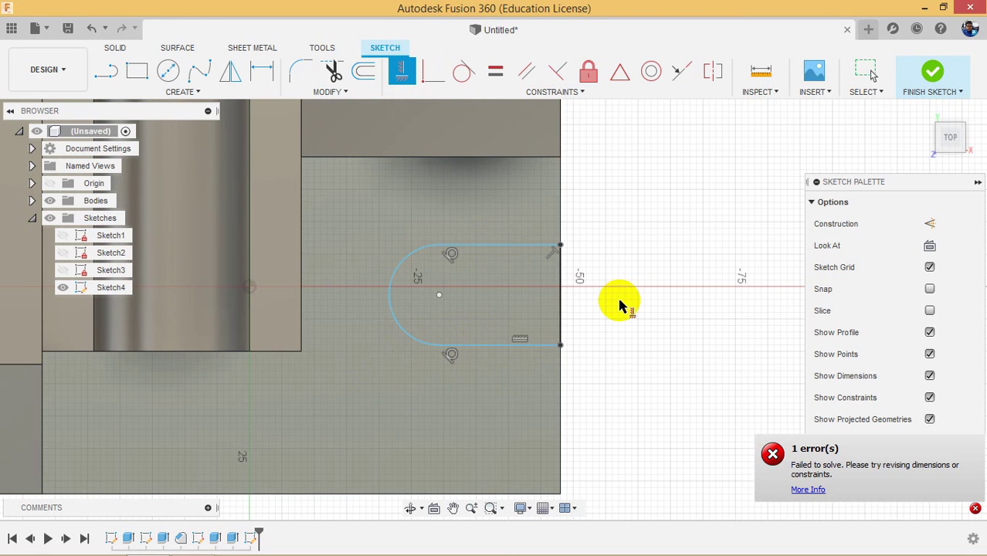
pyautogui.press('Escape')
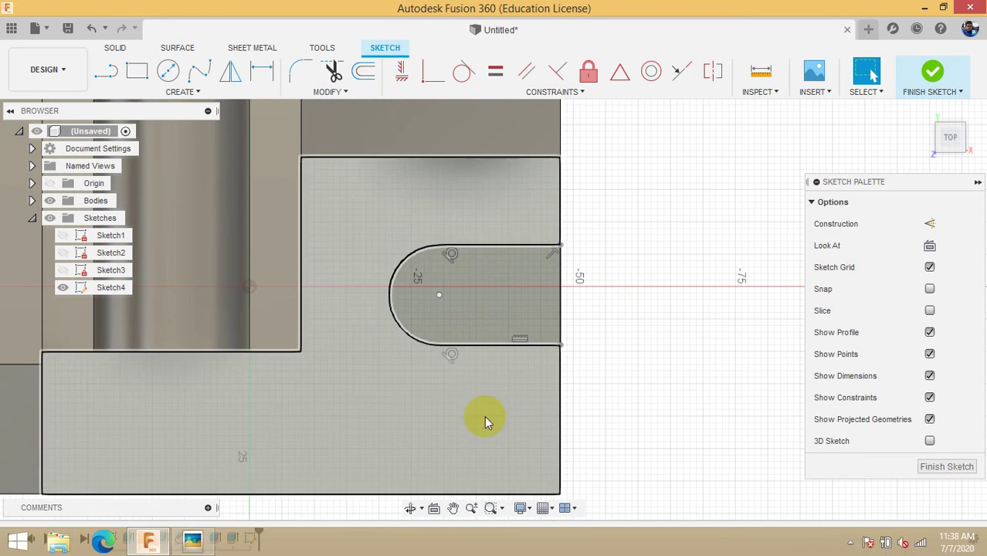
# - Stretch the slot by its upper arc endpoint and try again to apply a horizontal constraint to the upper line
pyautogui.doubleClick(436, 254)
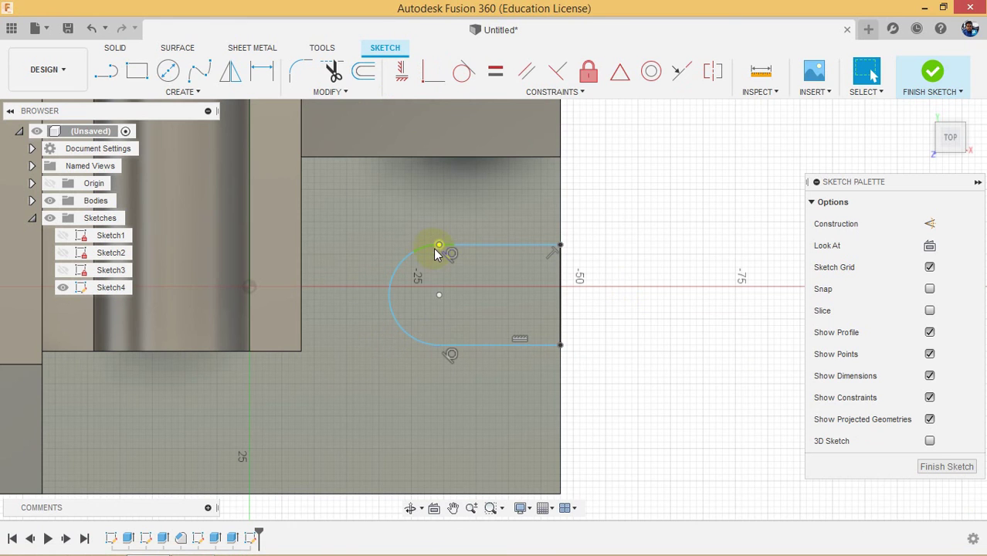
pyautogui.moveTo(443, 256); pyautogui.dragTo(430, 232)
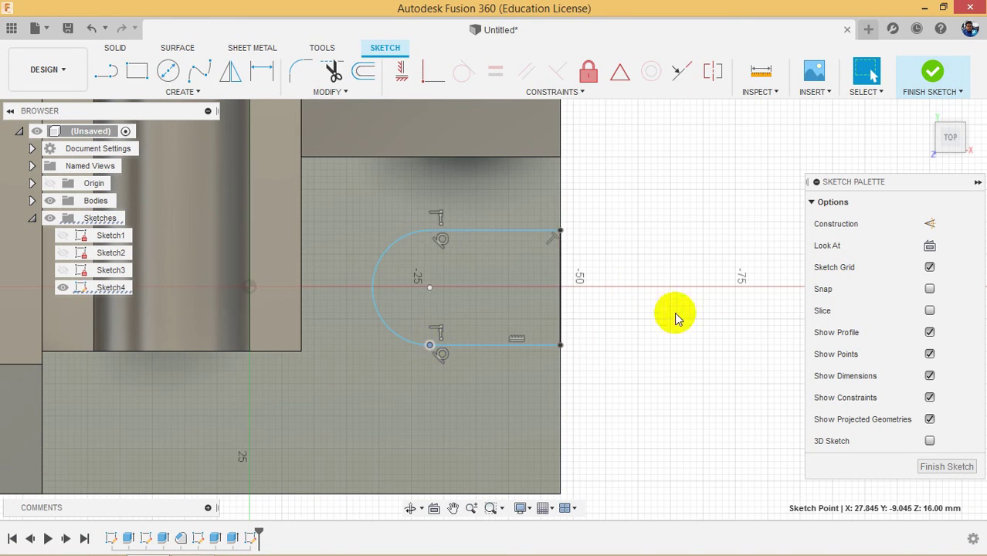
pyautogui.click(401, 72)
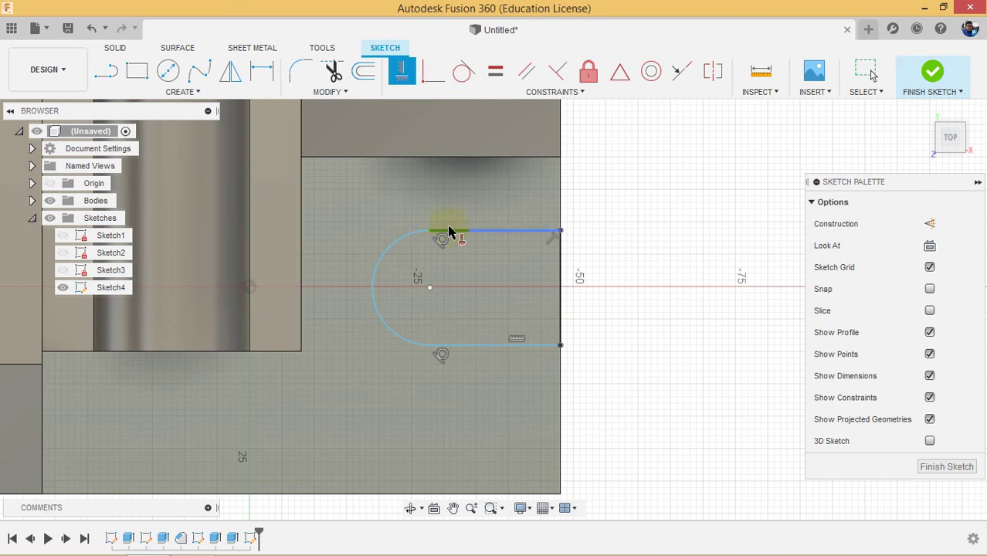
pyautogui.click(430, 233)
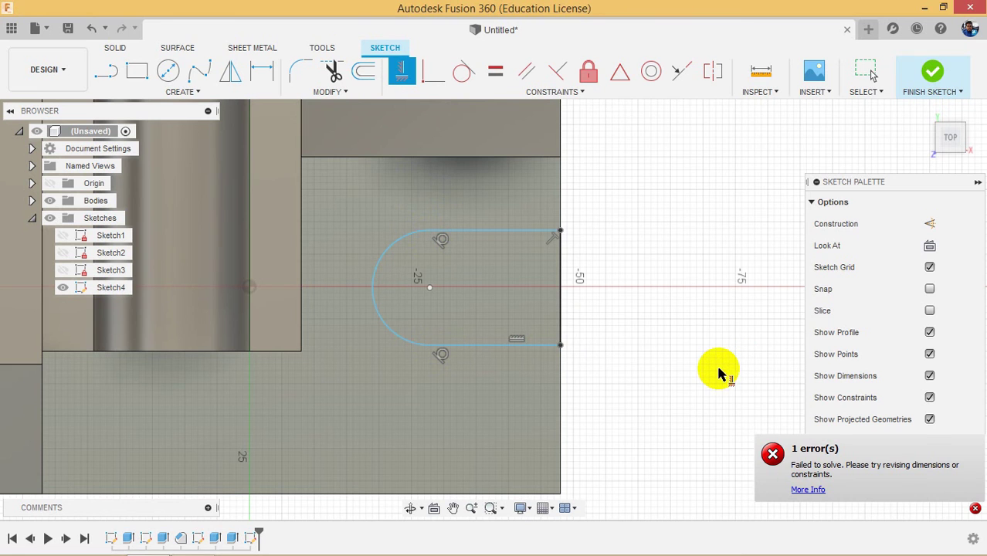
pyautogui.press('Escape')
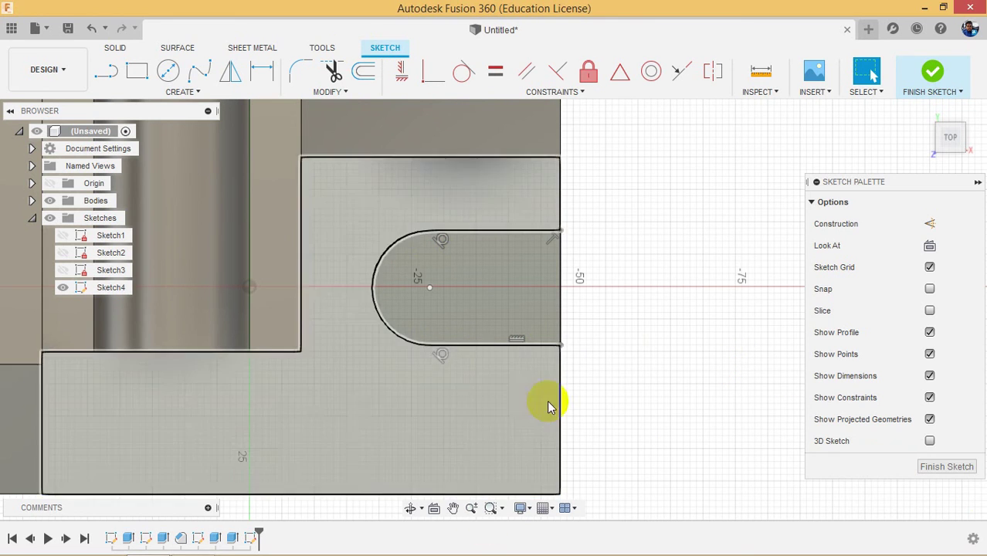
# - Look up the slot's dimensions in the reference drawing and set the arc centre 32 mm from the plate's long front edge
pyautogui.moveTo(228, 553)
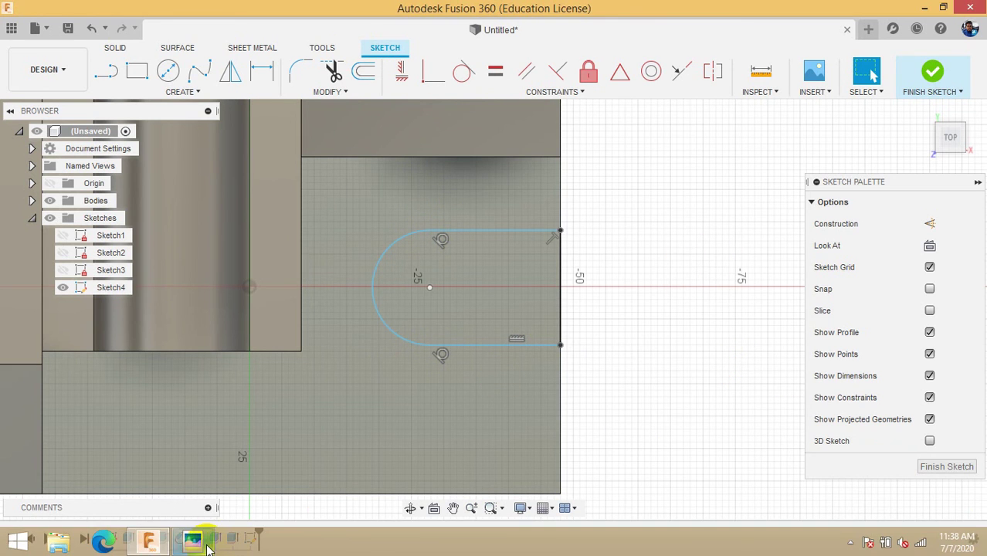
pyautogui.click(203, 544)
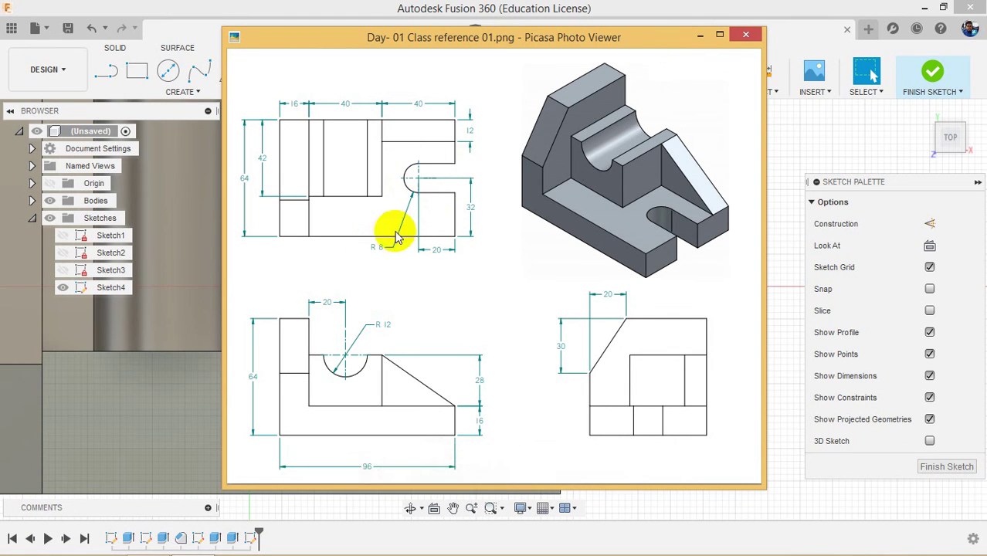
pyautogui.click(700, 35)
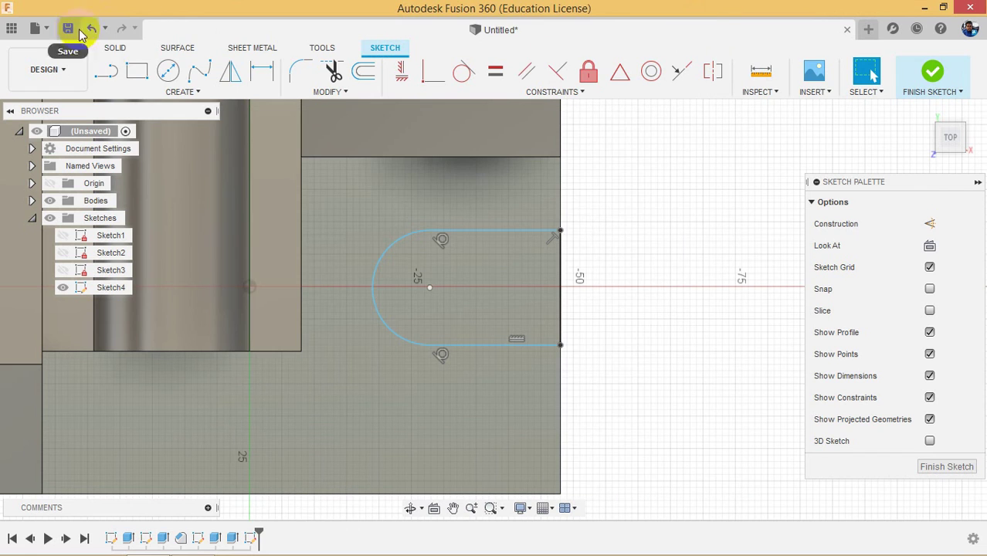
pyautogui.click(261, 71)
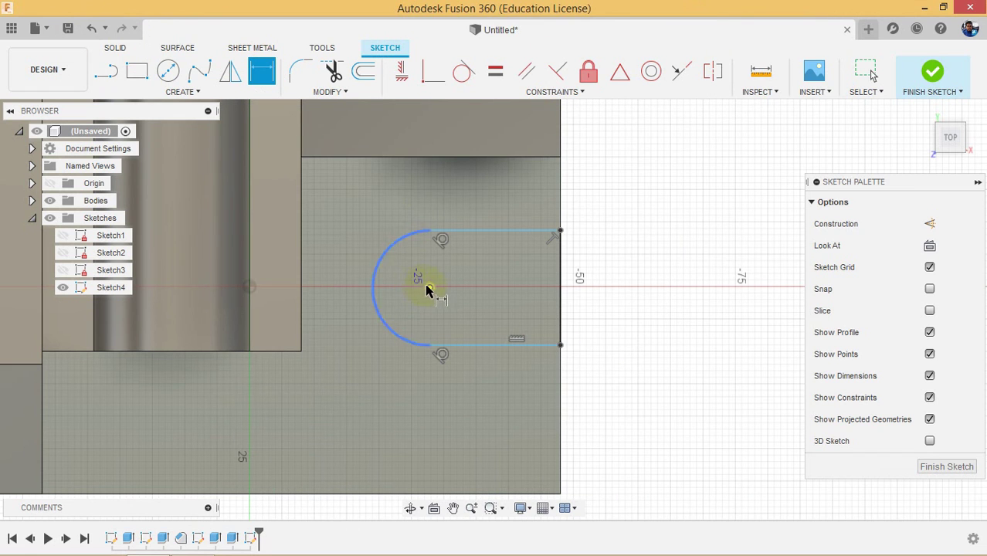
pyautogui.click(430, 288)
pyautogui.click(504, 493)
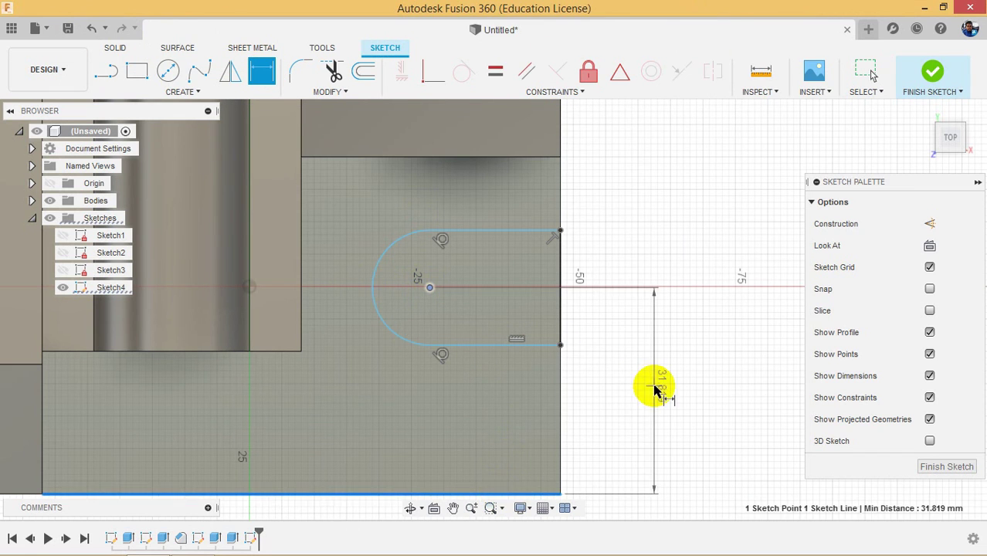
pyautogui.click(654, 387)
pyautogui.write('32')
pyautogui.press('Return')
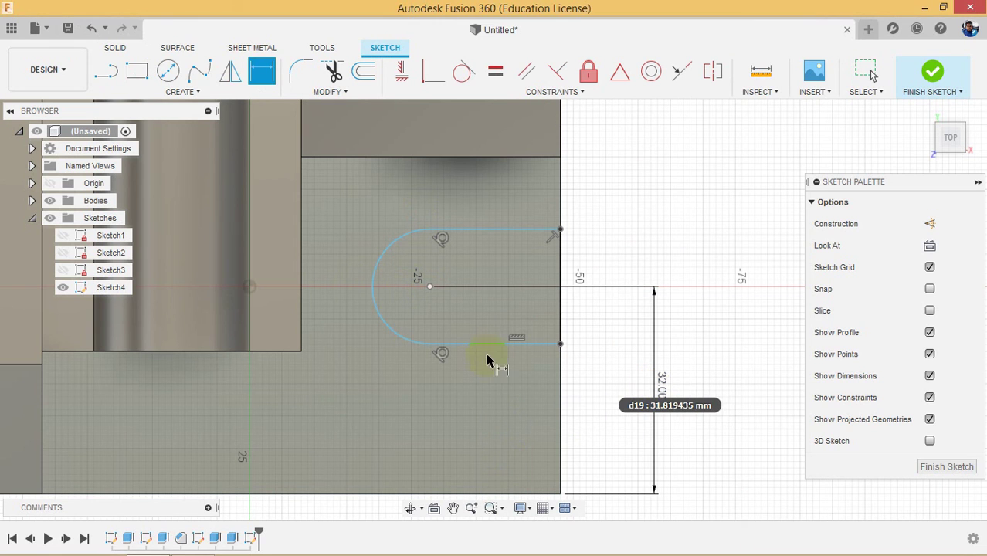
# - Set the radius of the slot's rounded end to 8 mm
pyautogui.click(394, 335)
pyautogui.click(366, 375)
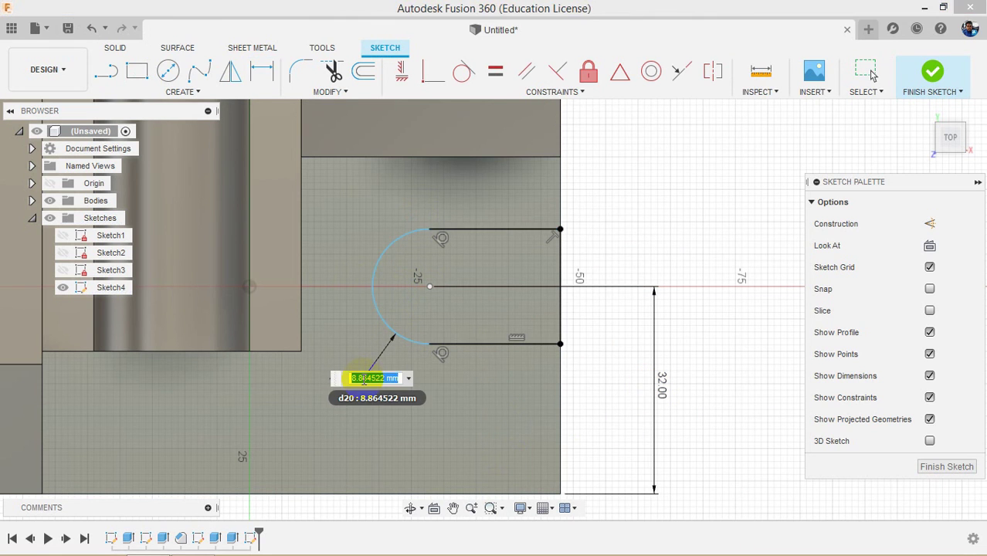
pyautogui.write('8')
pyautogui.press('Return')
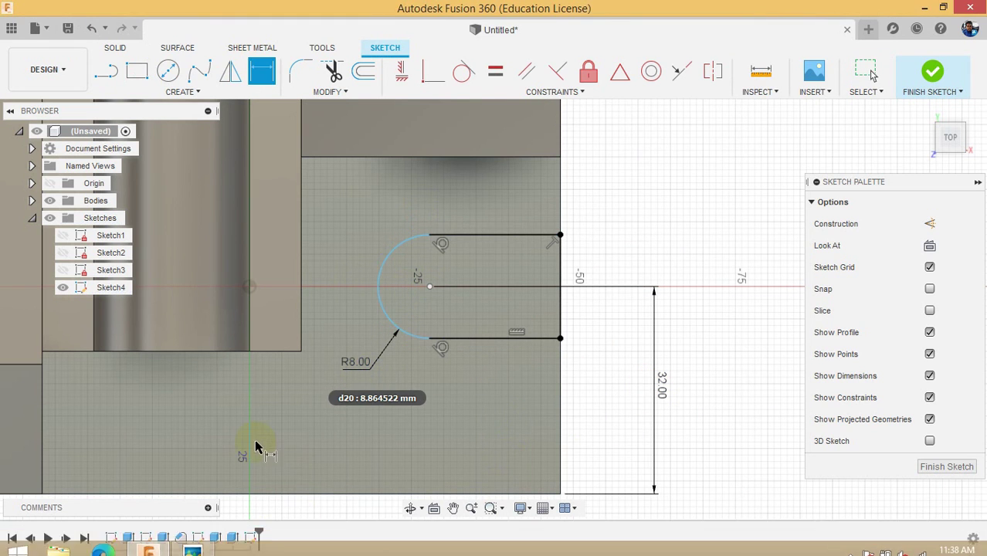
# - Check the reference drawing, set the arc centre 20 mm from the plate's outer edge, and finish the sketch
pyautogui.click(191, 551)
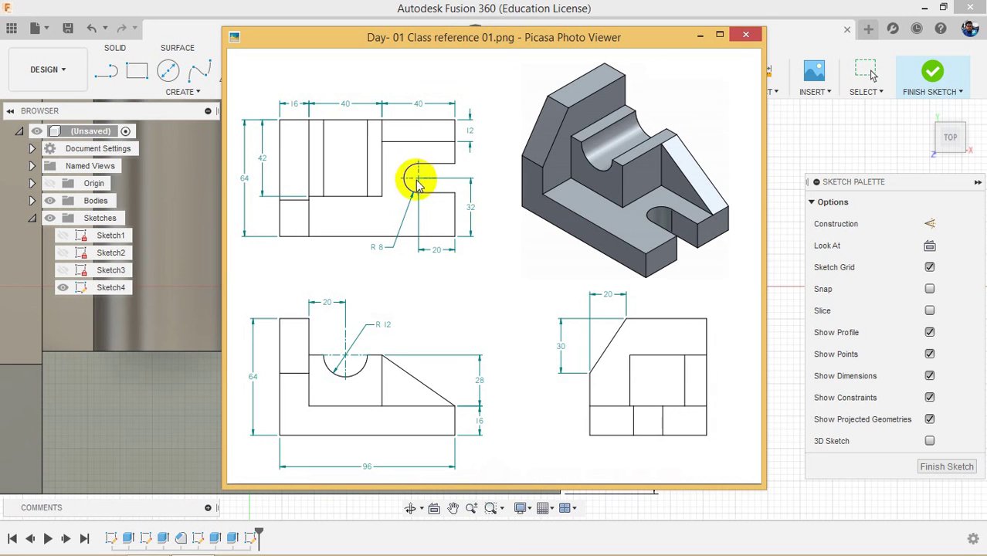
pyautogui.click(696, 37)
pyautogui.click(430, 287)
pyautogui.click(564, 246)
pyautogui.click(623, 210)
pyautogui.write('2')
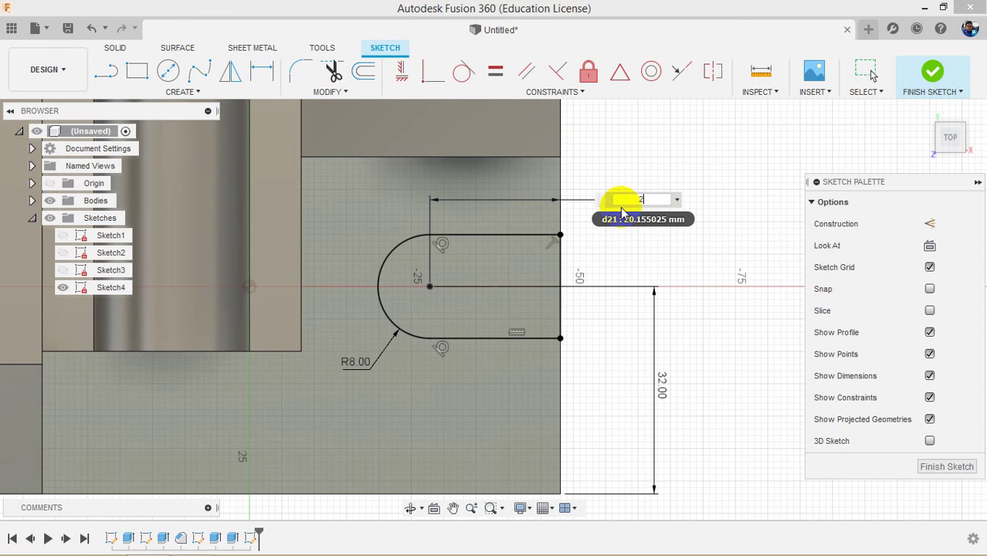
pyautogui.write('0')
pyautogui.press('Return')
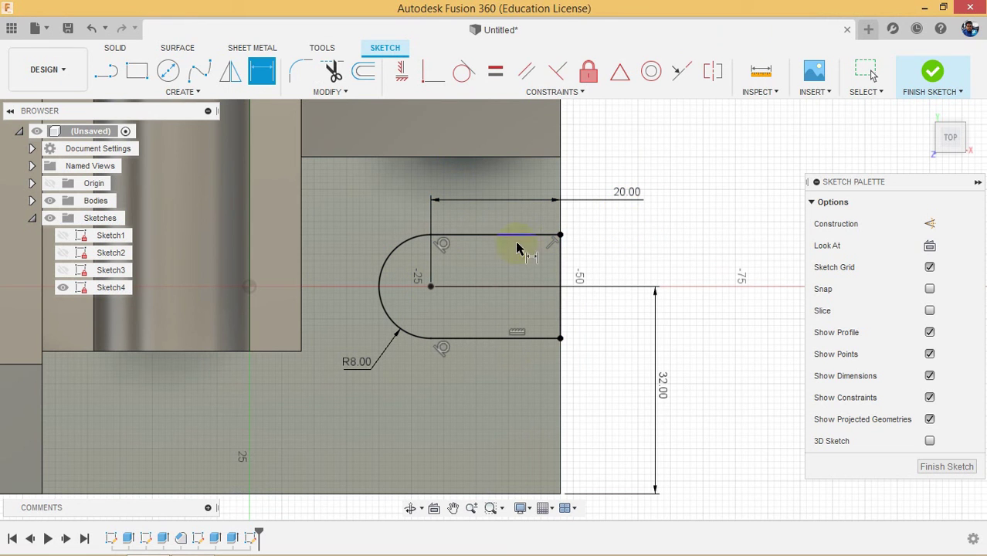
pyautogui.click(931, 70)
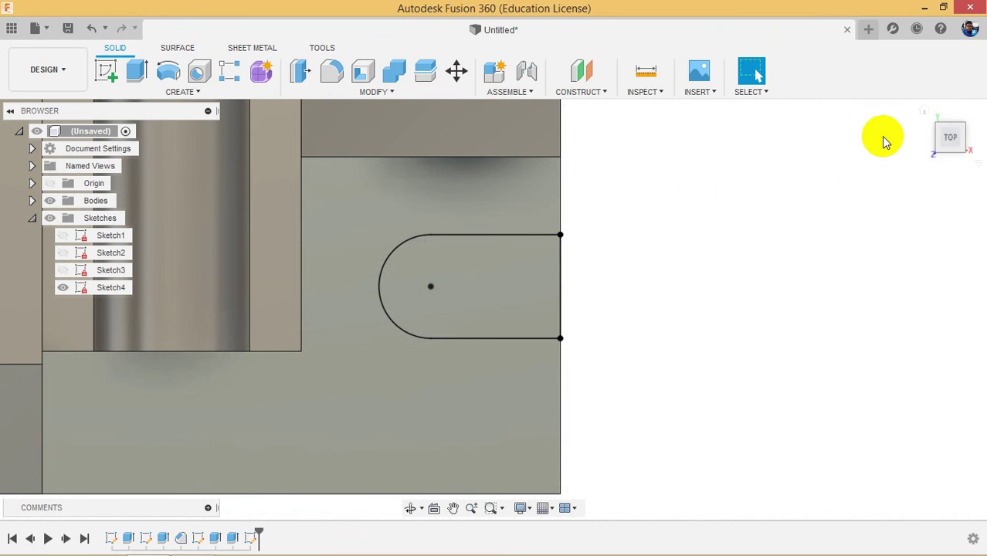
# - Extrude the slot profile downward as a cut through the base plate, with the extent set to All
pyautogui.click(923, 113)
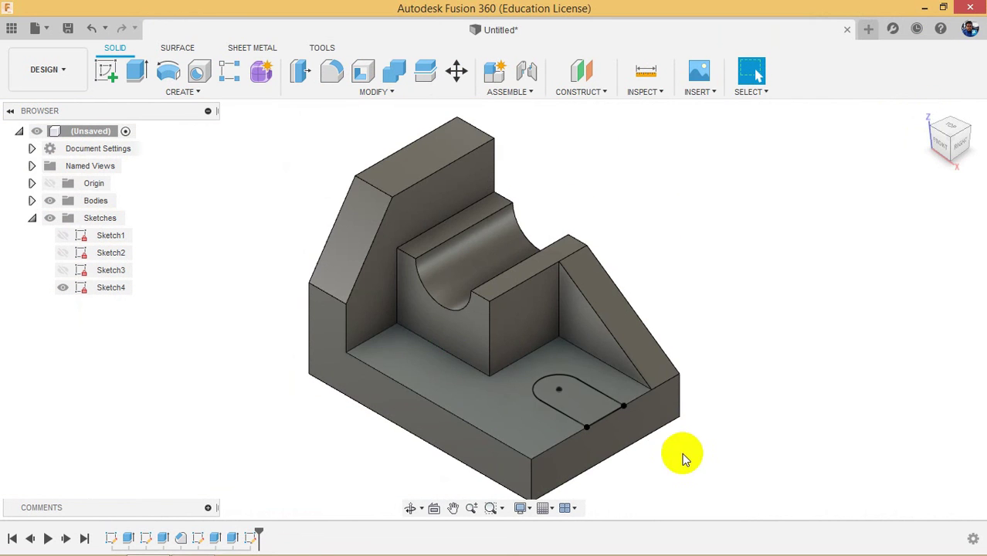
pyautogui.scroll(-2, 601, 473)
pyautogui.scroll(3, 608, 456)
pyautogui.scroll(4, 610, 452)
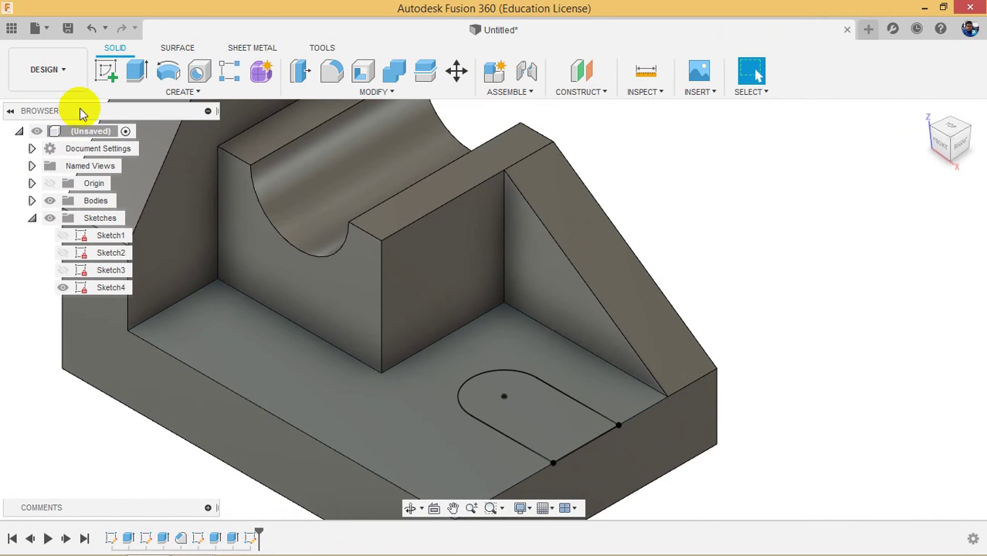
pyautogui.click(137, 70)
pyautogui.click(552, 405)
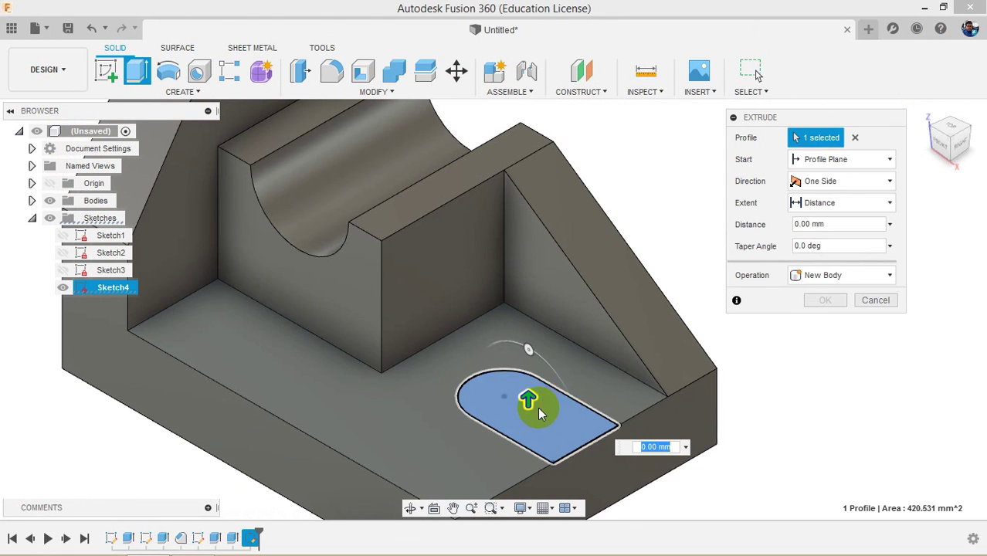
pyautogui.moveTo(522, 402); pyautogui.dragTo(583, 533)
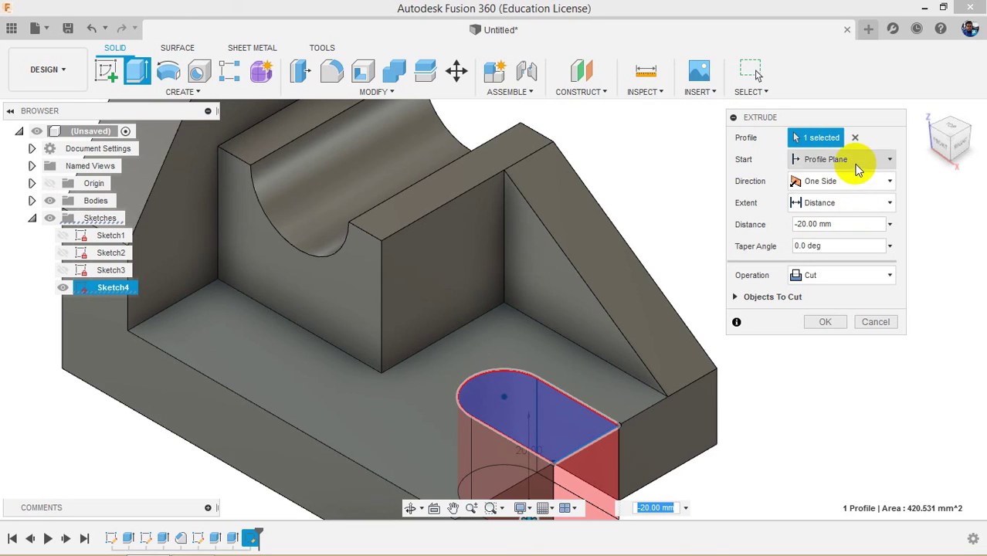
pyautogui.click(849, 203)
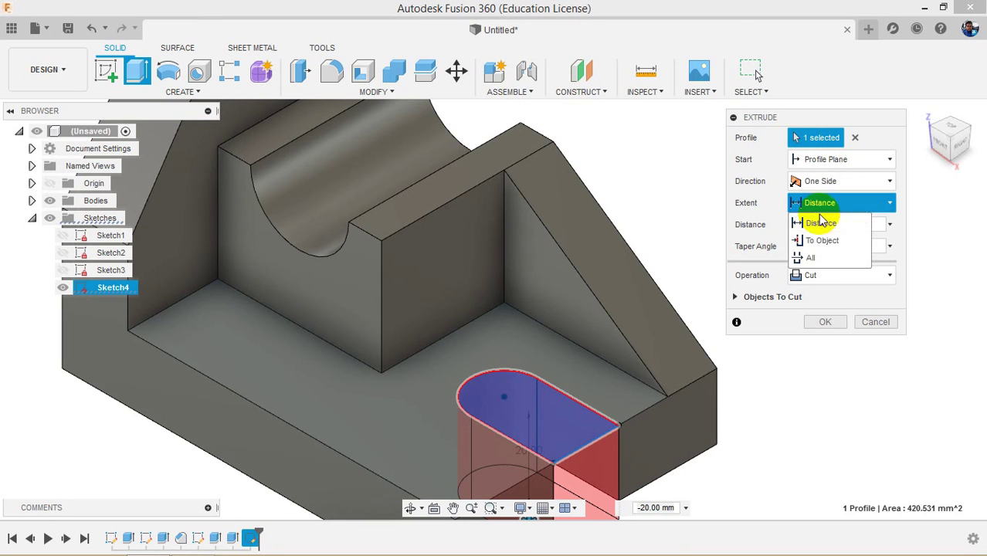
pyautogui.click(809, 257)
pyautogui.click(825, 322)
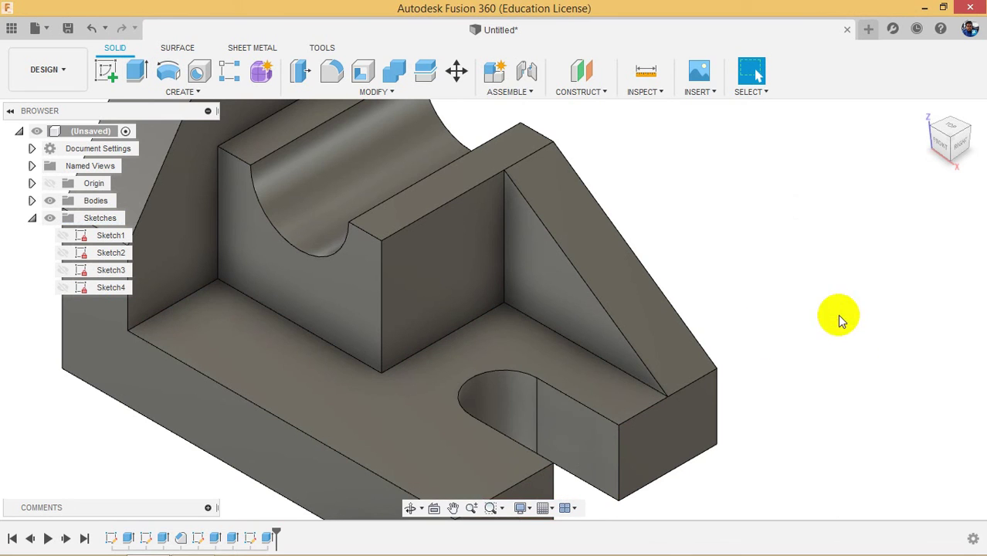
pyautogui.scroll(-5, 569, 303)
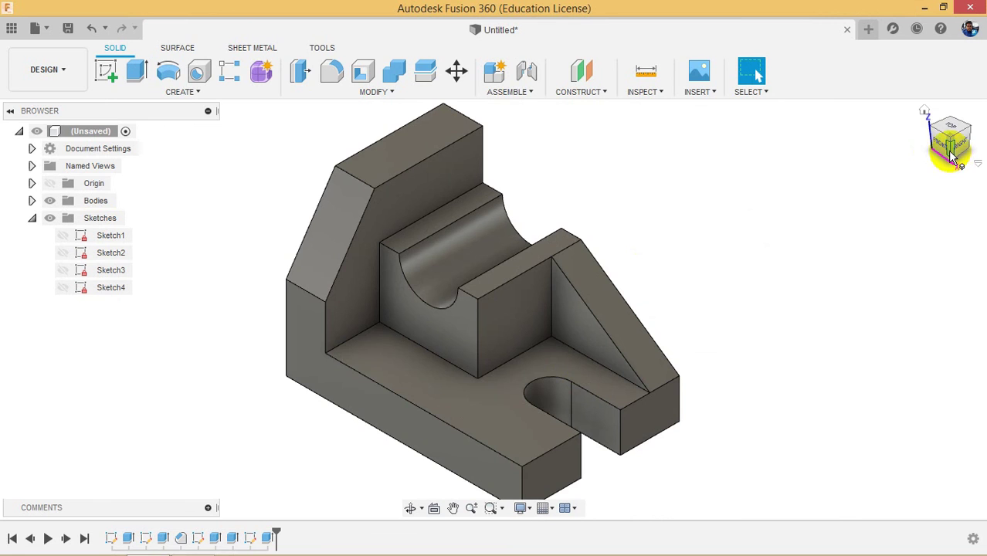
pyautogui.moveTo(952, 155)
pyautogui.mouseDown()
pyautogui.moveTo(952, 128)
pyautogui.moveTo(915, 126)
pyautogui.moveTo(341, 139)
pyautogui.mouseUp()
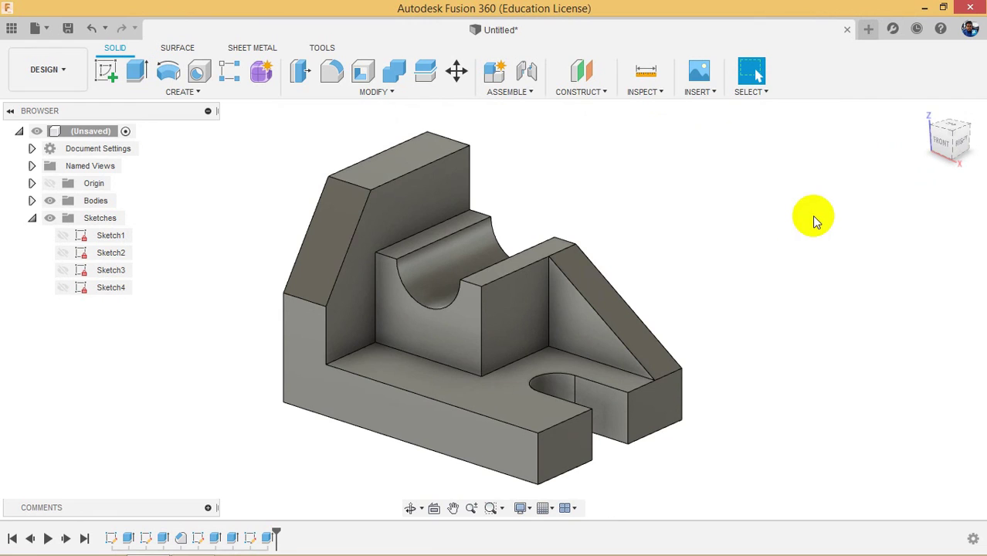